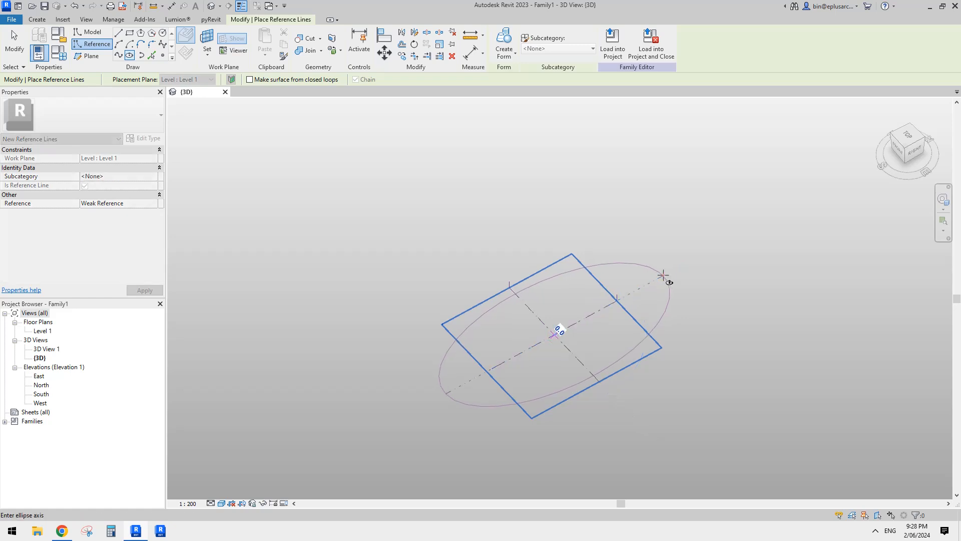
# - Draw a reference-line ellipse centred on the reference plane intersection, with semi-axes of about 119000 and 85000
pyautogui.click(467, 207)
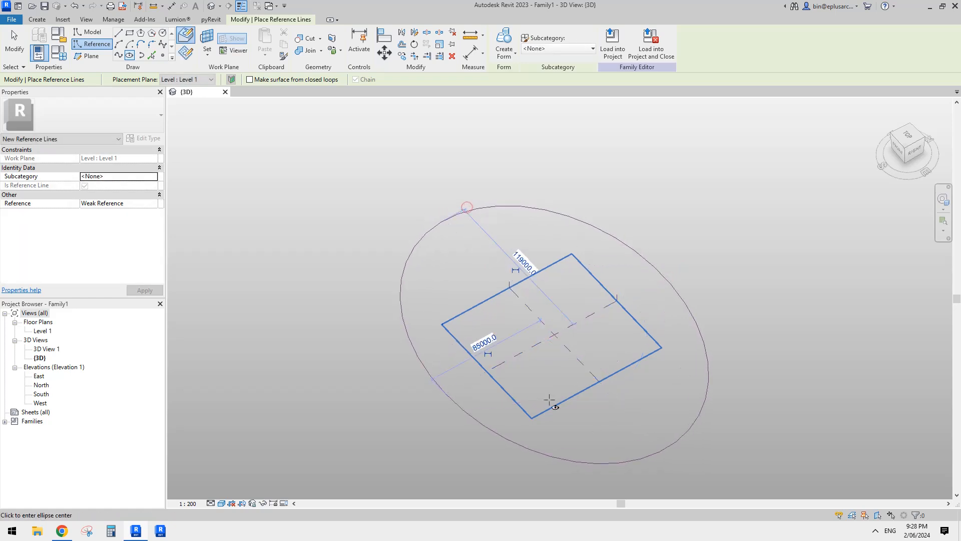
pyautogui.moveTo(561, 329); pyautogui.dragTo(525, 397, button='middle')
pyautogui.press('Escape')
pyautogui.press('Escape')
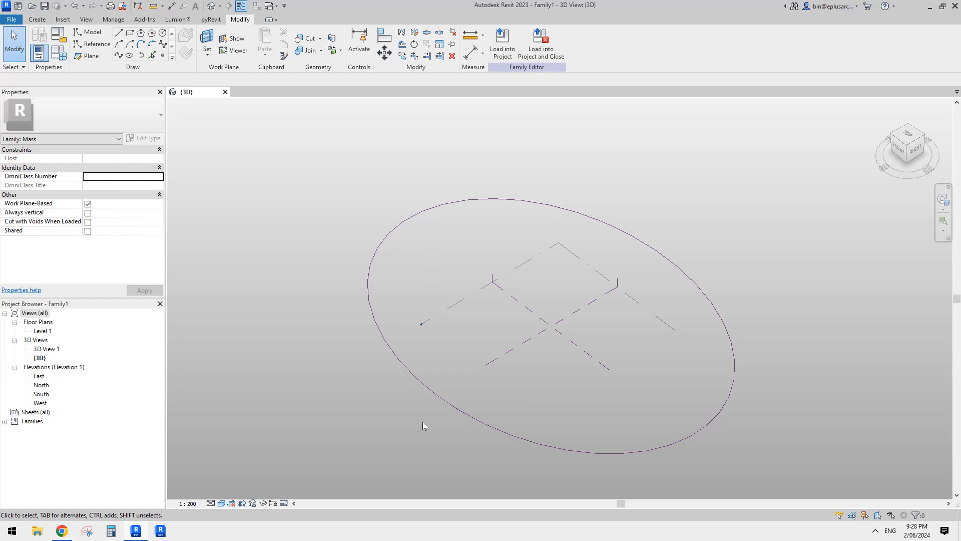
# - Switch to the browser document, examine the stadium reference images and return to Revit
pyautogui.click(60, 533)
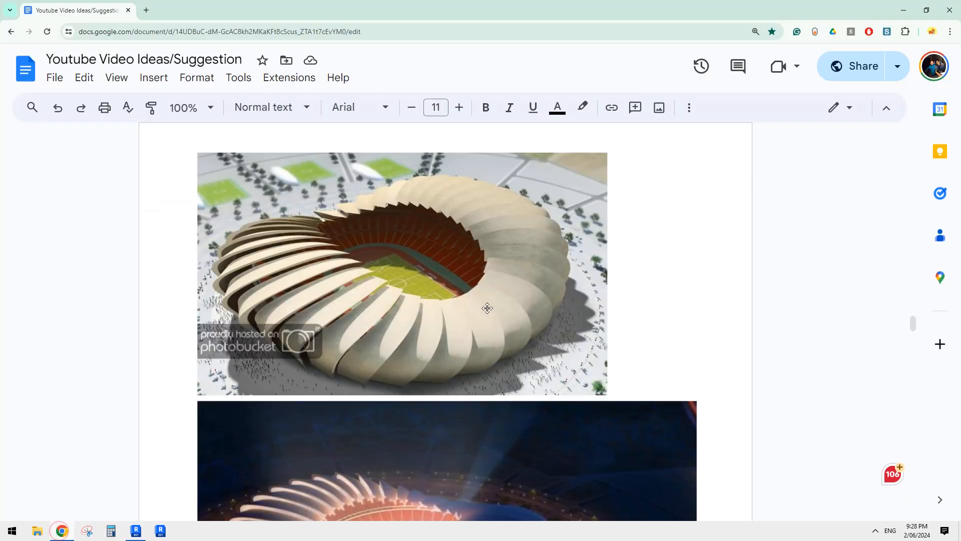
pyautogui.scroll(-1, 489, 318)
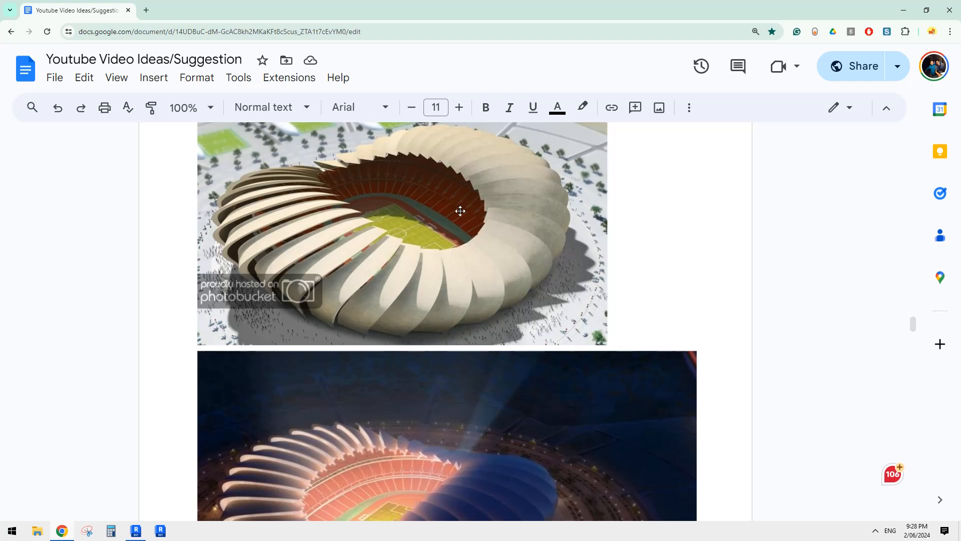
pyautogui.click(135, 531)
# - Place a reference point on the far right part of the reference-line ellipse
pyautogui.moveTo(592, 341); pyautogui.dragTo(604, 291, button='middle')
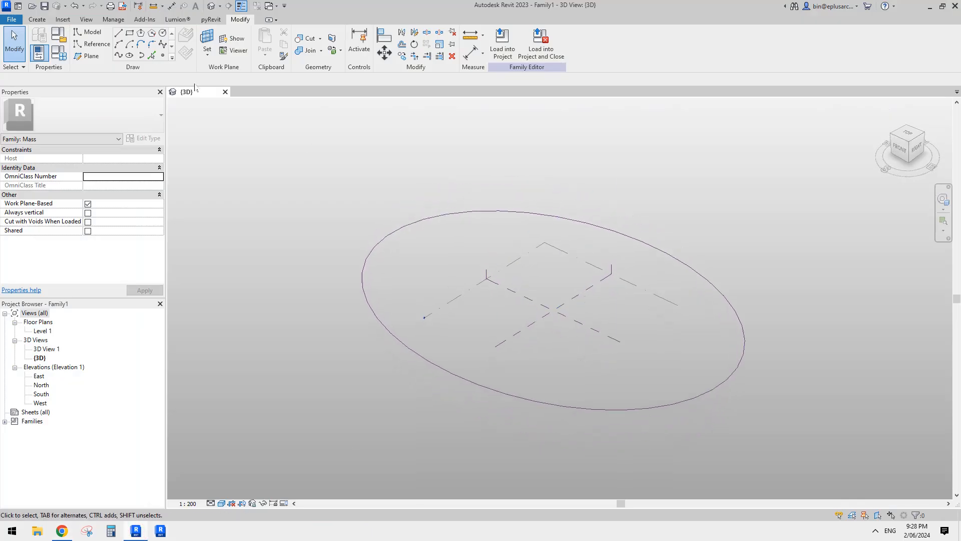
pyautogui.click(163, 55)
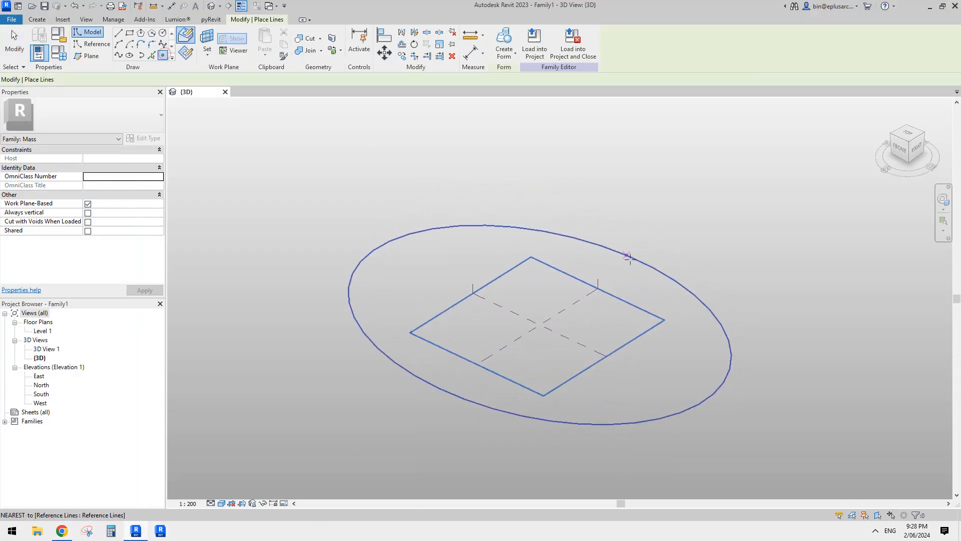
pyautogui.click(654, 269)
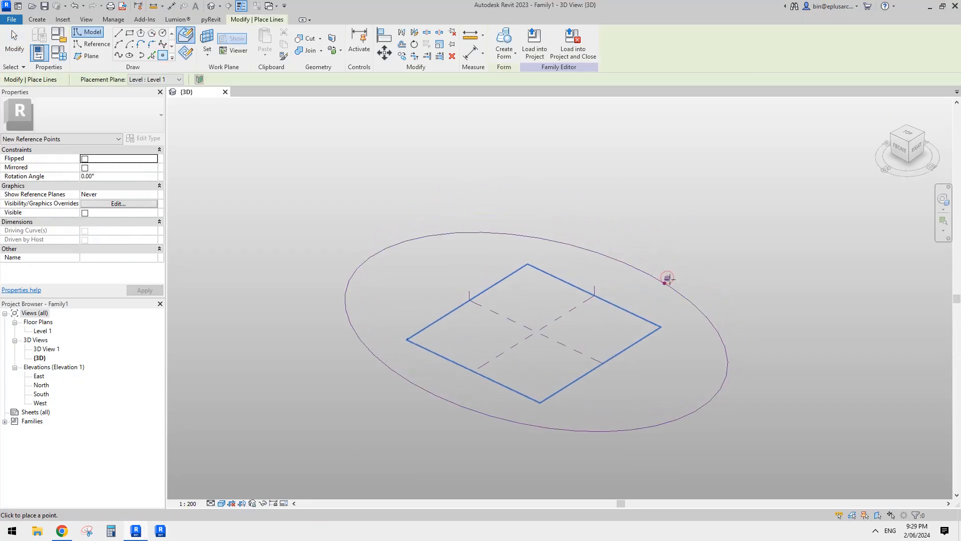
# - Draw a reference-line arc rising from the reference point on its vertical work plane, bulging outward, with radius about 35244 and angle about 134.48°
pyautogui.click(90, 44)
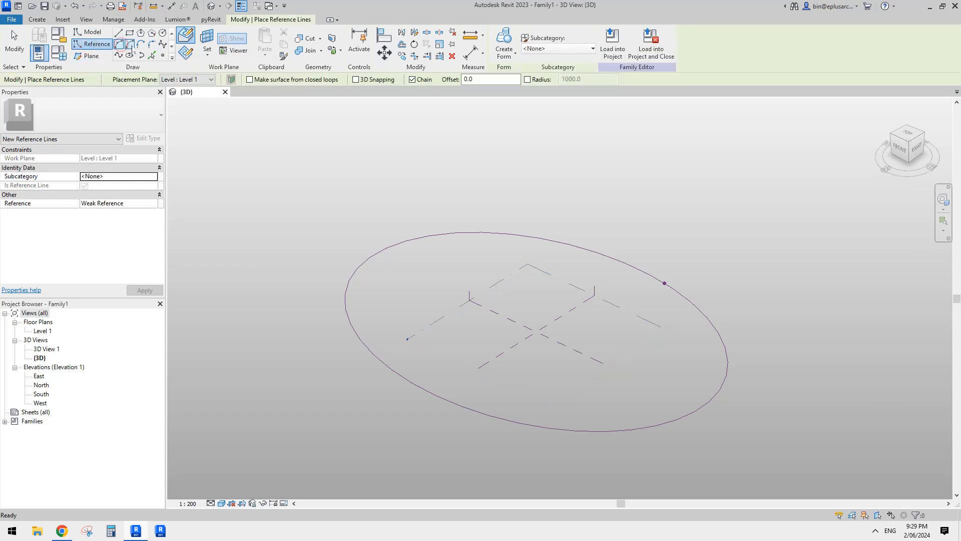
pyautogui.click(187, 53)
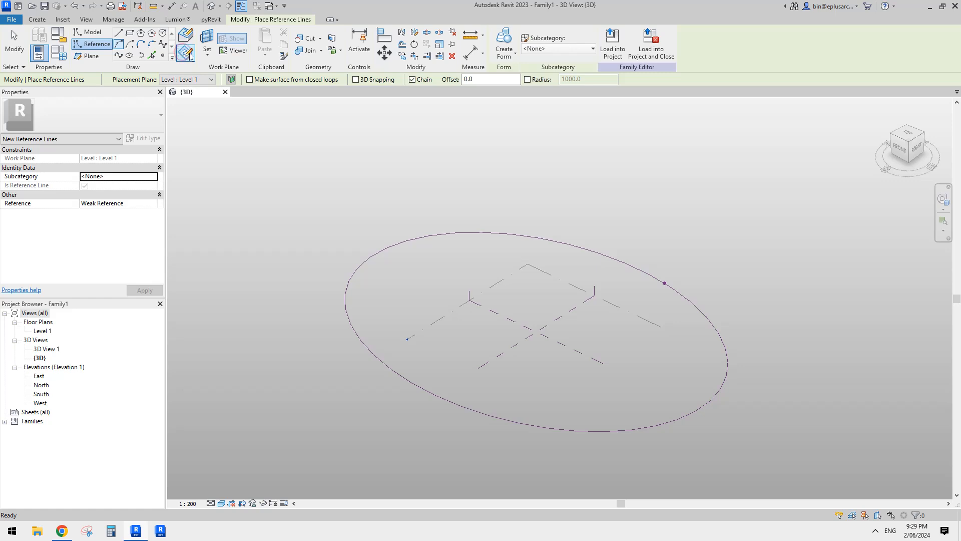
pyautogui.press('Escape')
pyautogui.press('Escape')
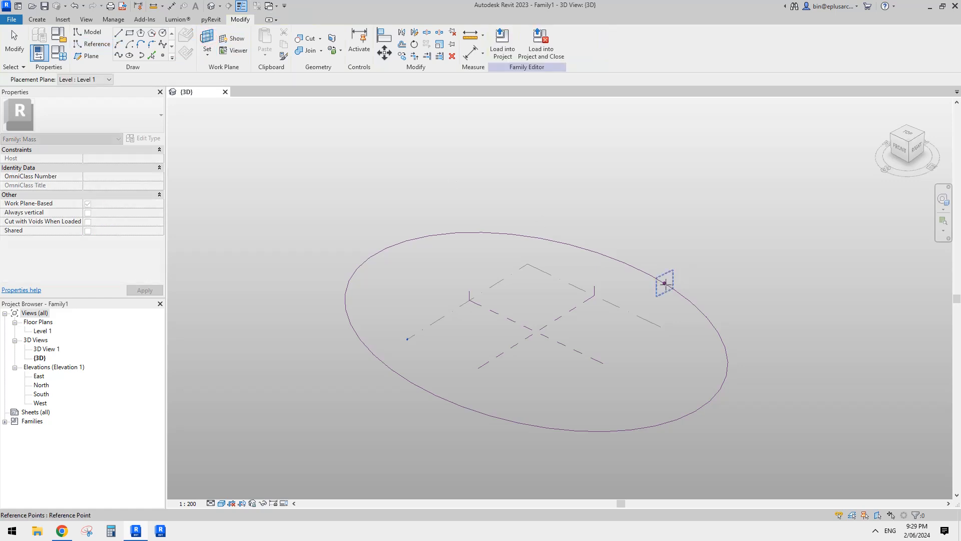
pyautogui.click(665, 283)
pyautogui.click(664, 283)
pyautogui.click(666, 182)
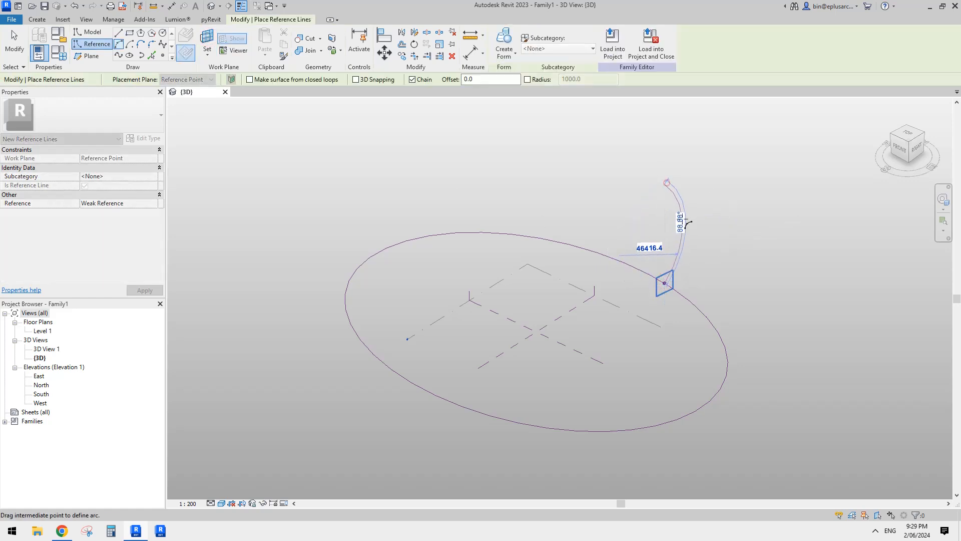
pyautogui.click(691, 220)
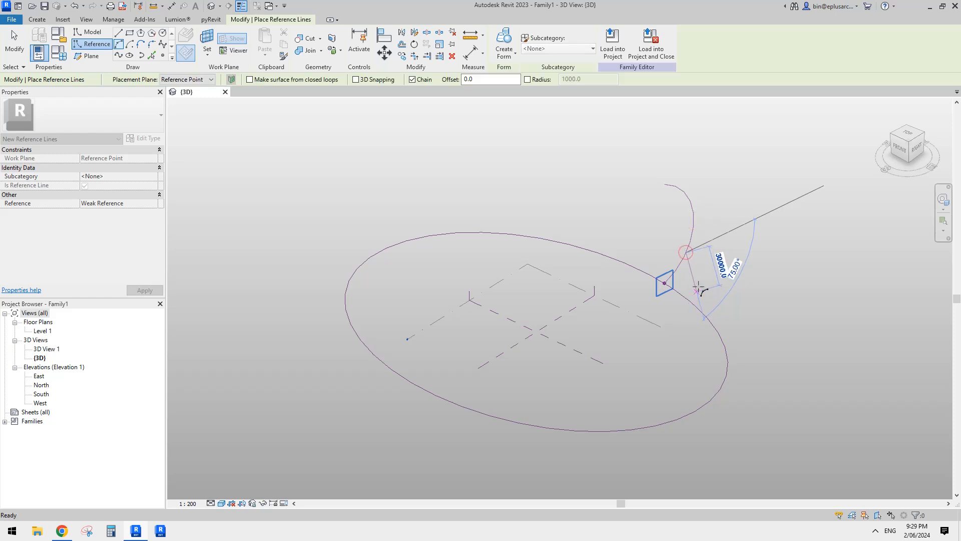
pyautogui.press('Escape')
pyautogui.press('Escape')
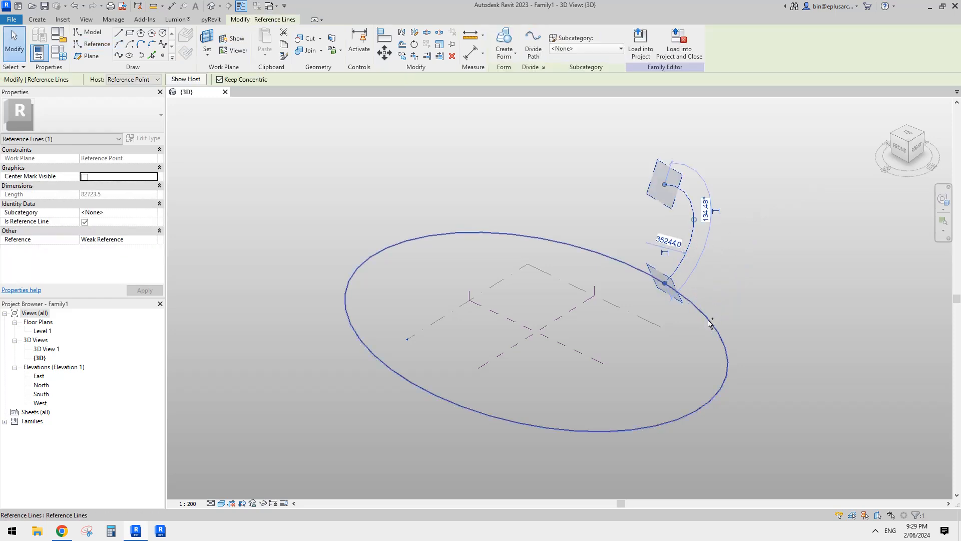
# - Try to create a form from the arc profile and the ellipse path
pyautogui.keyDown('ctrl'); pyautogui.click(708, 320); pyautogui.keyUp('ctrl')
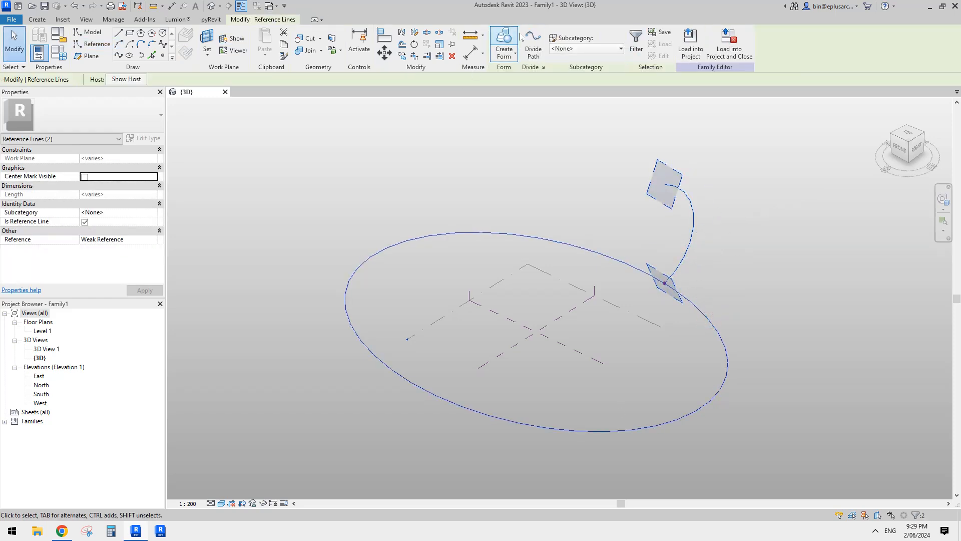
pyautogui.click(504, 39)
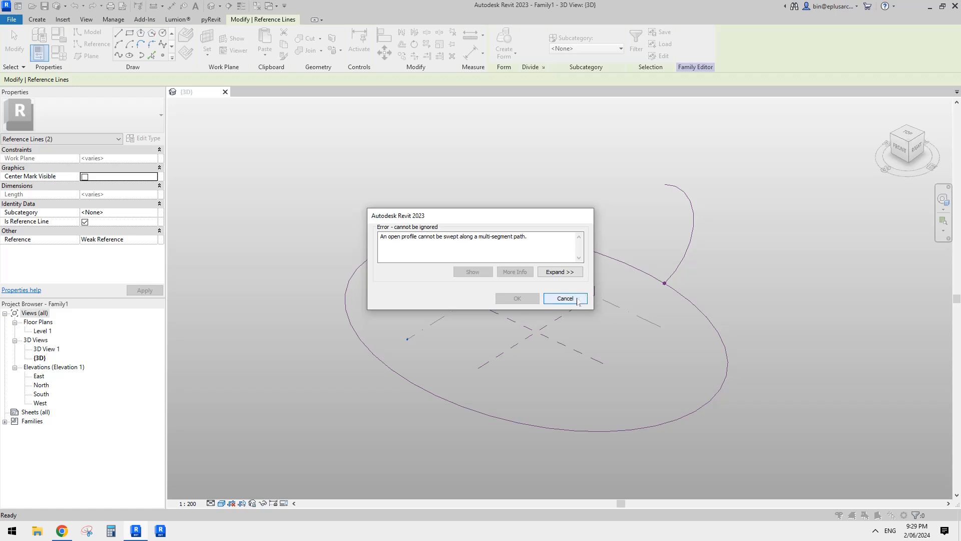
pyautogui.click(577, 302)
# - Flatten the reference arc by pulling its midpoint inward to a radius of about 69608 and an angle of about 55.67°
pyautogui.click(693, 235)
pyautogui.keyDown('shift'); pyautogui.moveTo(707, 239); pyautogui.dragTo(659, 333, button='middle'); pyautogui.keyUp('shift')
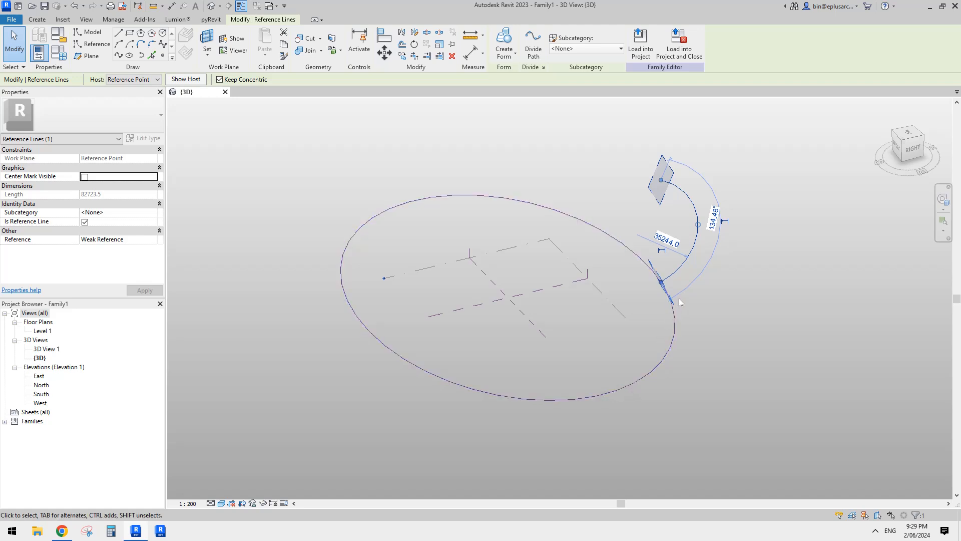
pyautogui.keyDown('shift'); pyautogui.moveTo(678, 298); pyautogui.dragTo(707, 317, button='middle'); pyautogui.keyUp('shift')
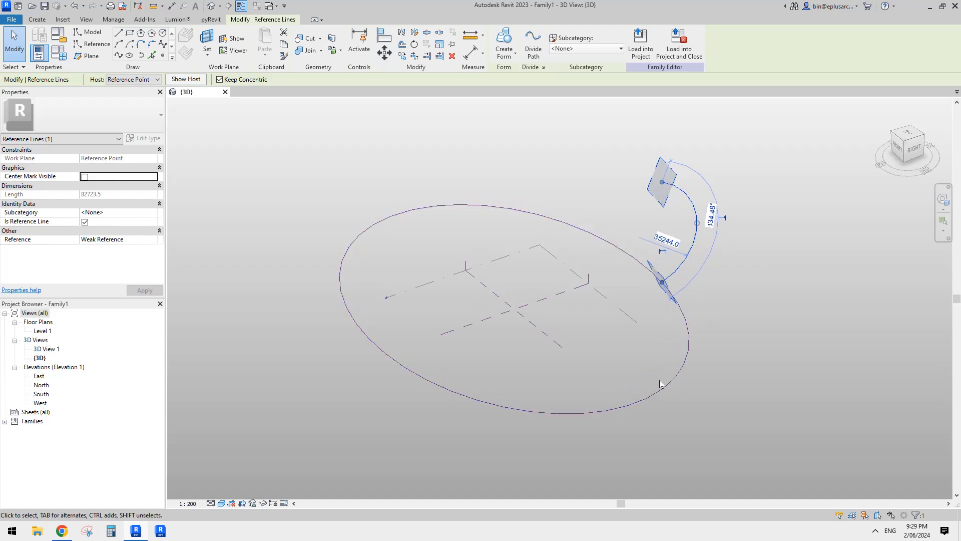
pyautogui.scroll(3, 693, 220)
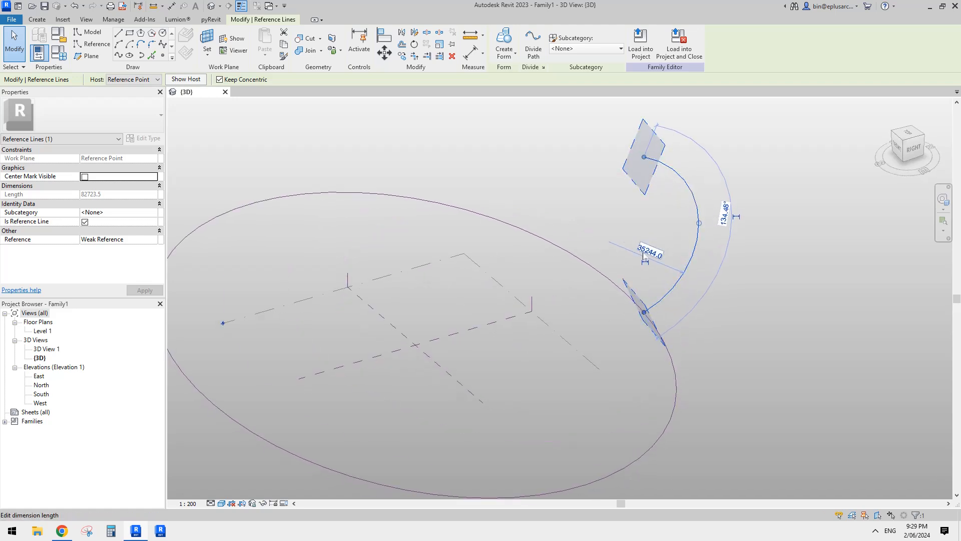
pyautogui.click(683, 223)
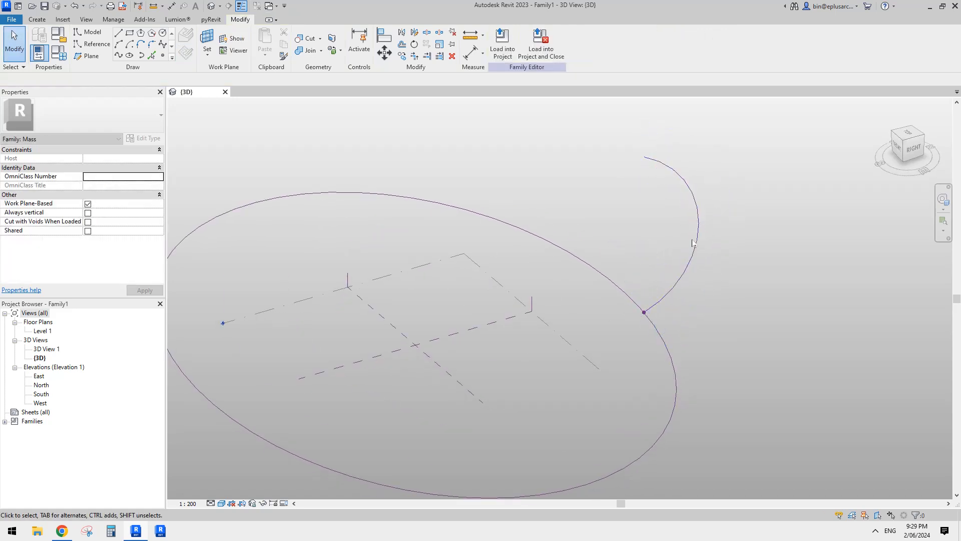
pyautogui.click(685, 266)
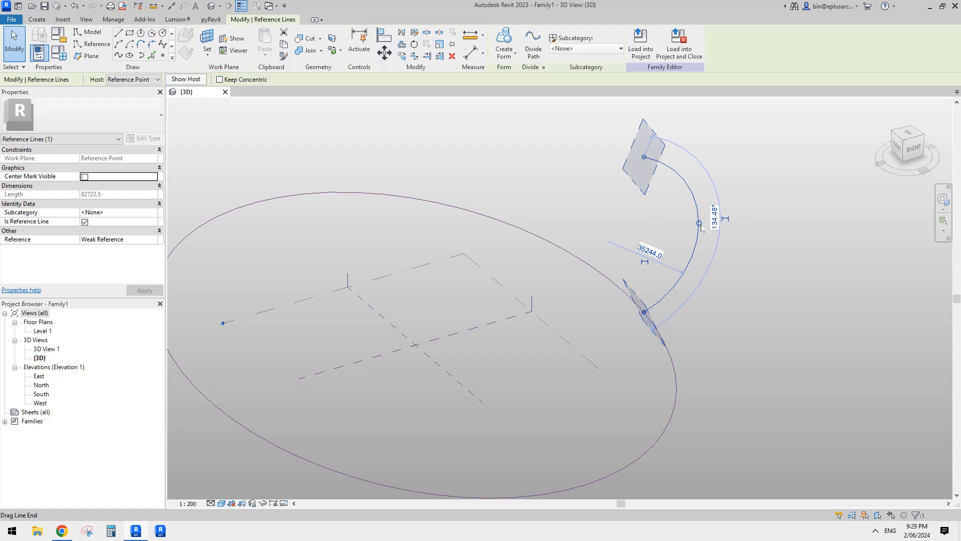
pyautogui.moveTo(699, 223); pyautogui.dragTo(665, 231)
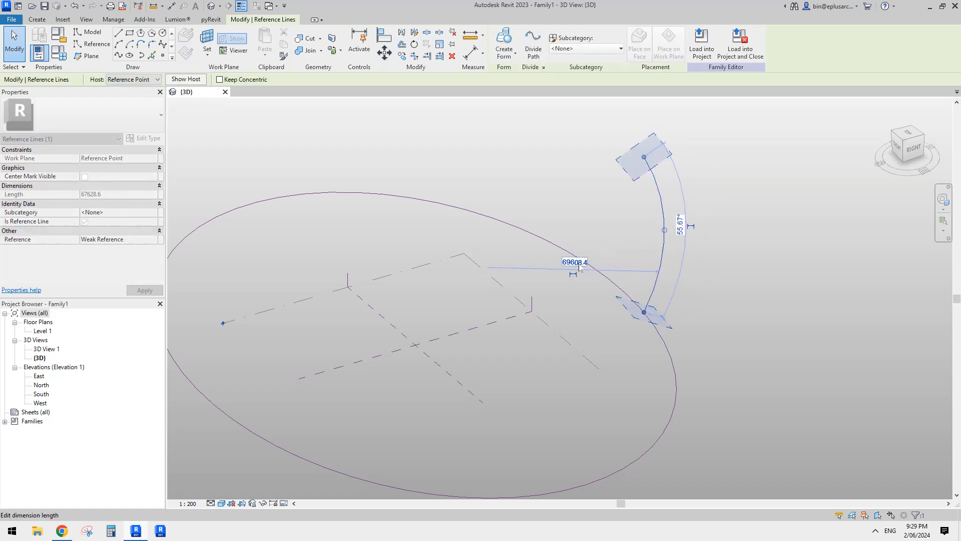
pyautogui.scroll(-1, 656, 250)
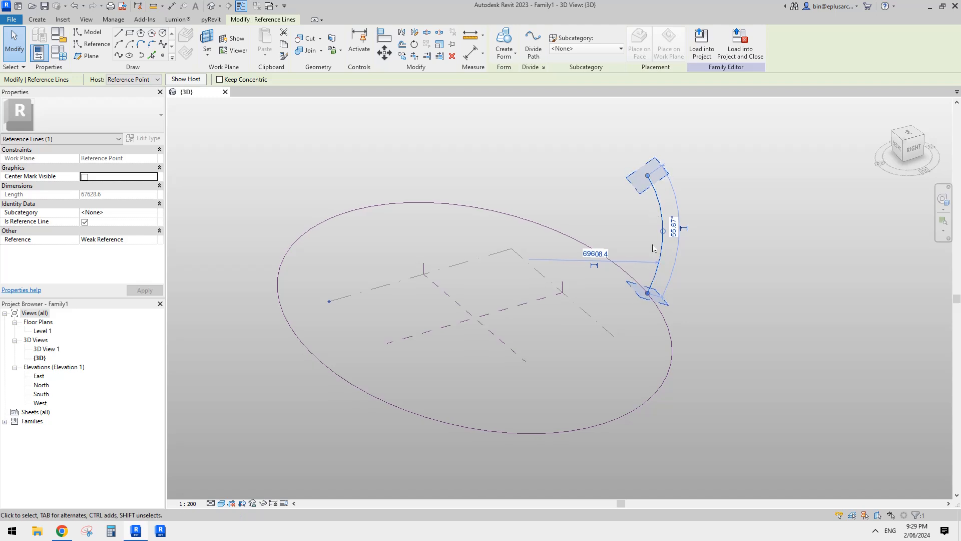
pyautogui.press('Escape')
# - Try to create a form again from the flattened arc and the ellipse
pyautogui.click(657, 275)
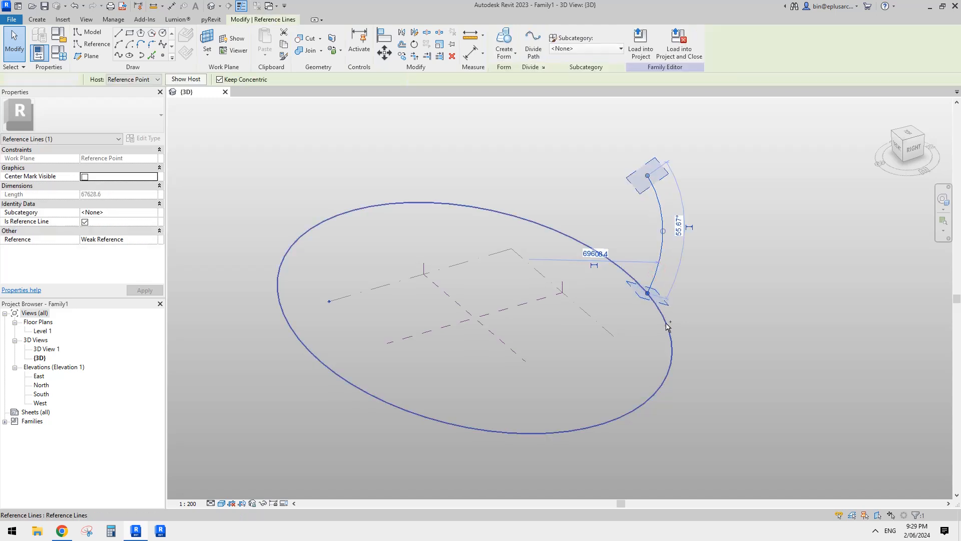
pyautogui.keyDown('ctrl'); pyautogui.click(667, 324); pyautogui.keyUp('ctrl')
pyautogui.click(505, 41)
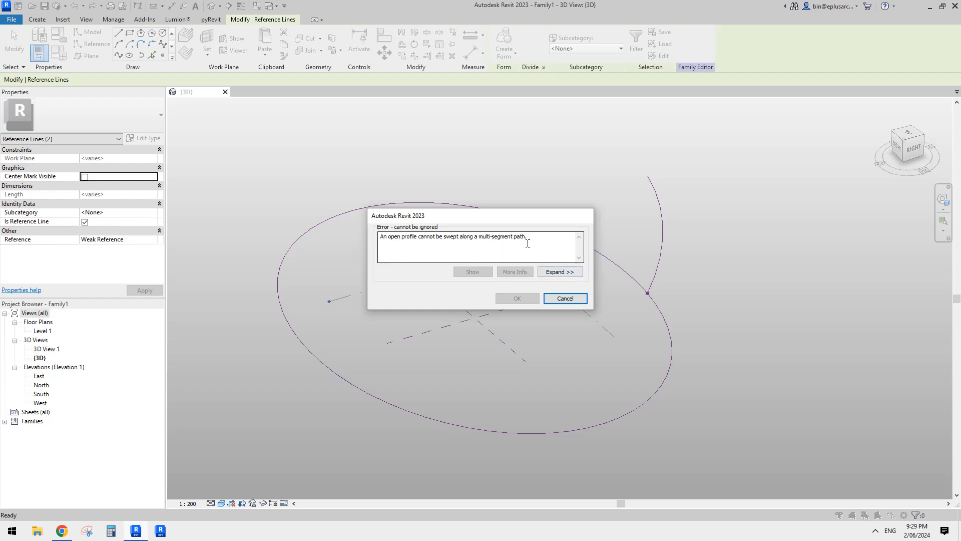
pyautogui.press('Escape')
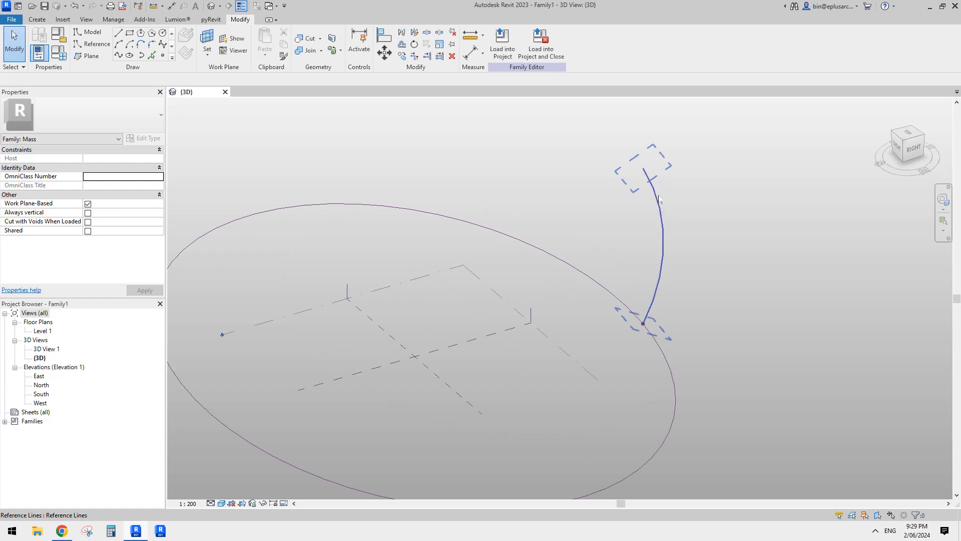
# - Offset a copy of the reference arc by 1000 toward the inside of the ellipse
pyautogui.moveTo(660, 199); pyautogui.dragTo(661, 207, button='middle')
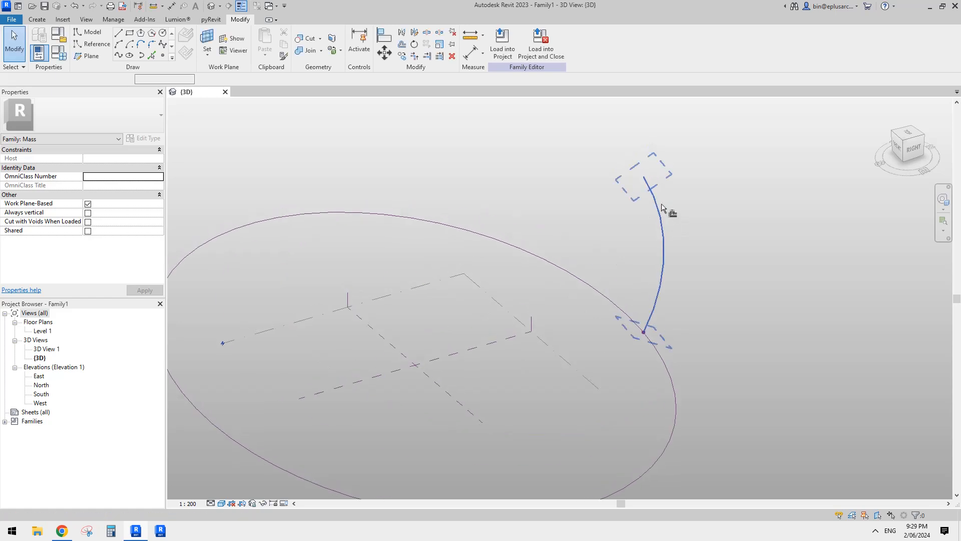
pyautogui.press('o')
pyautogui.press('f')
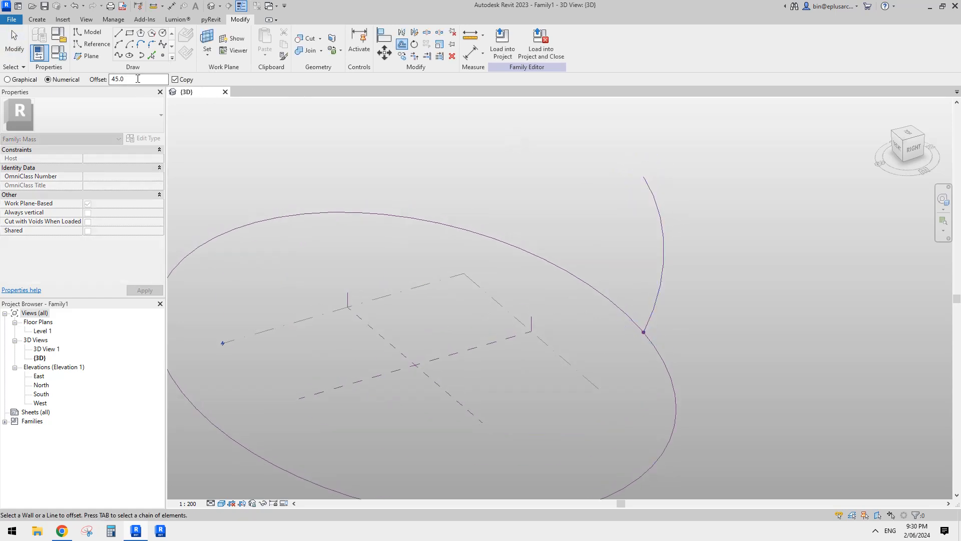
pyautogui.doubleClick(112, 80)
pyautogui.click(664, 228)
pyautogui.scroll(2, 660, 222)
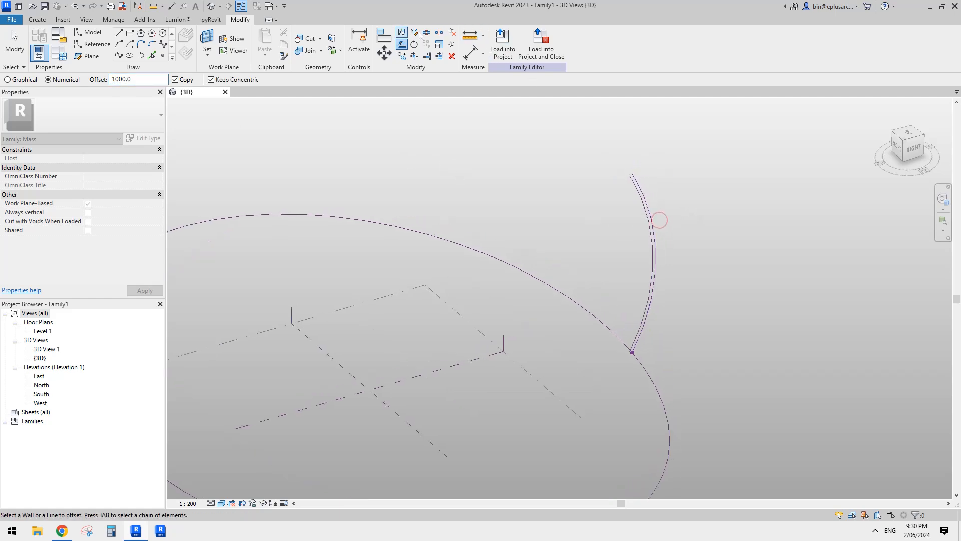
# - Join the upper and lower ends of the two arcs with short straight reference lines to close the profile
pyautogui.click(94, 44)
pyautogui.scroll(2, 635, 156)
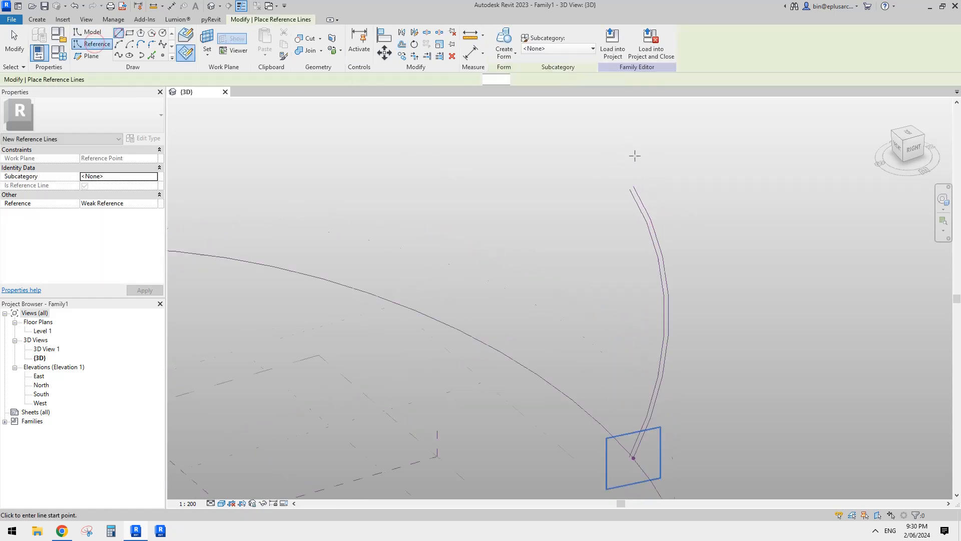
pyautogui.scroll(2, 635, 155)
pyautogui.click(626, 195)
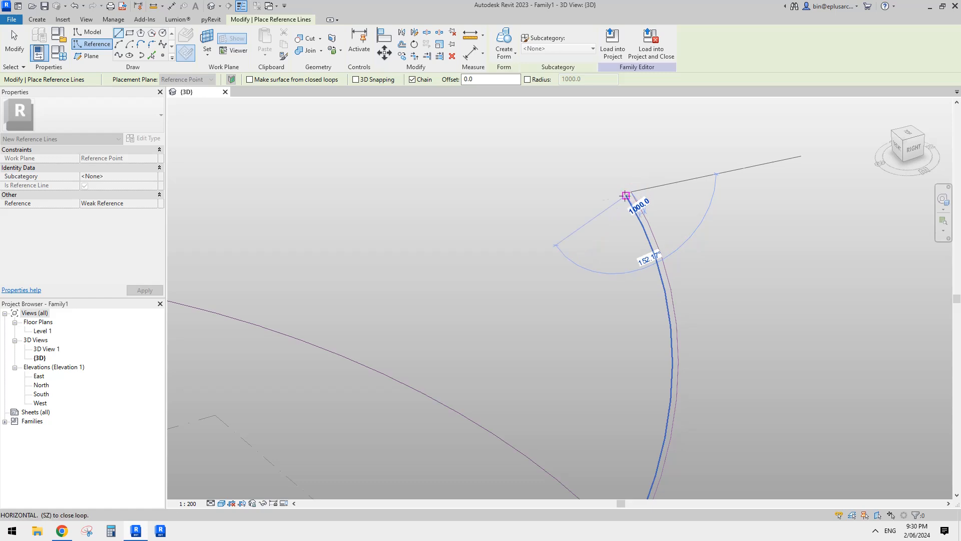
pyautogui.click(626, 195)
pyautogui.moveTo(685, 483); pyautogui.dragTo(701, 265, button='middle')
pyautogui.scroll(3, 676, 318)
pyautogui.click(622, 336)
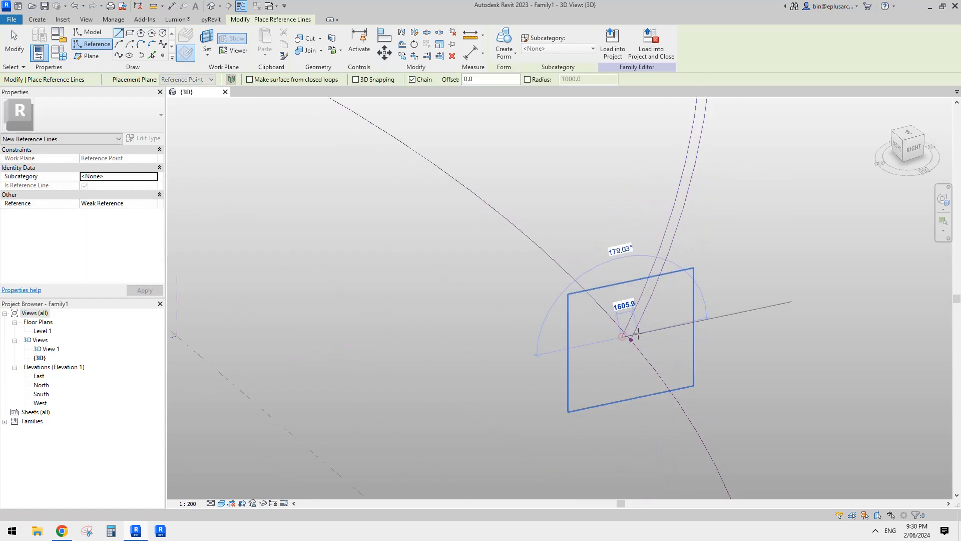
pyautogui.click(632, 338)
pyautogui.press('Escape')
pyautogui.press('Escape')
# - Create a form by sweeping the closed double-arc profile along the ellipse
pyautogui.scroll(-3, 646, 314)
pyautogui.press('Tab')
pyautogui.click(662, 280)
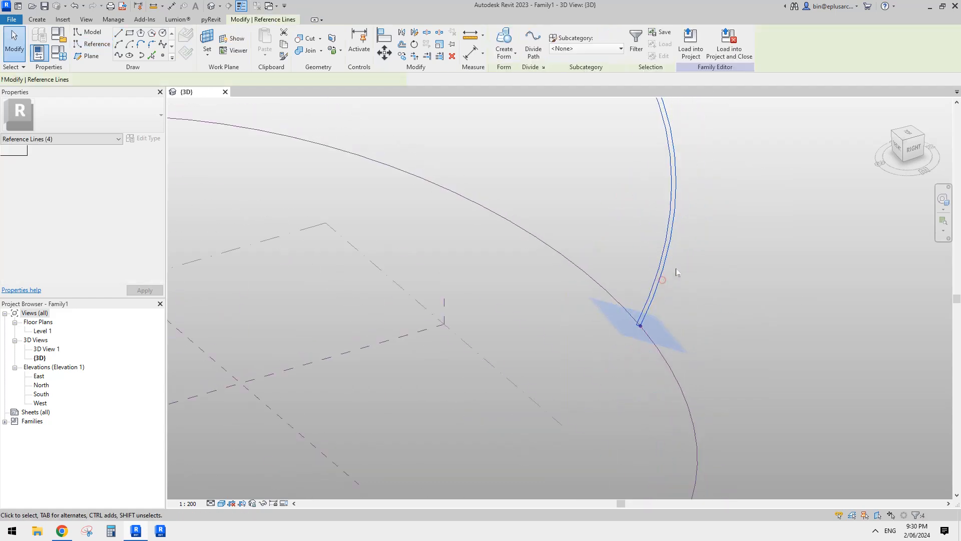
pyautogui.moveTo(676, 271); pyautogui.dragTo(689, 330, button='middle')
pyautogui.scroll(-1, 649, 171)
pyautogui.scroll(-1, 622, 268)
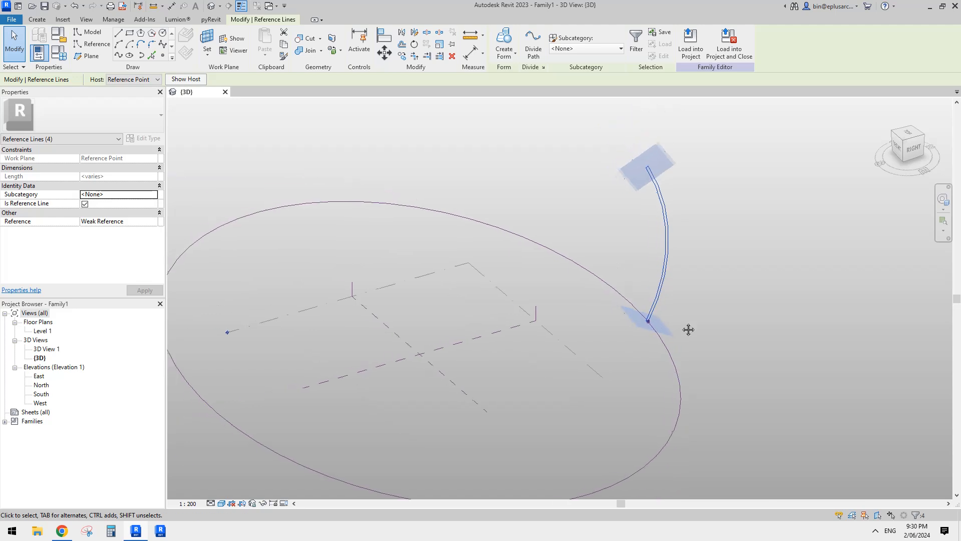
pyautogui.keyDown('ctrl'); pyautogui.click(609, 287); pyautogui.keyUp('ctrl')
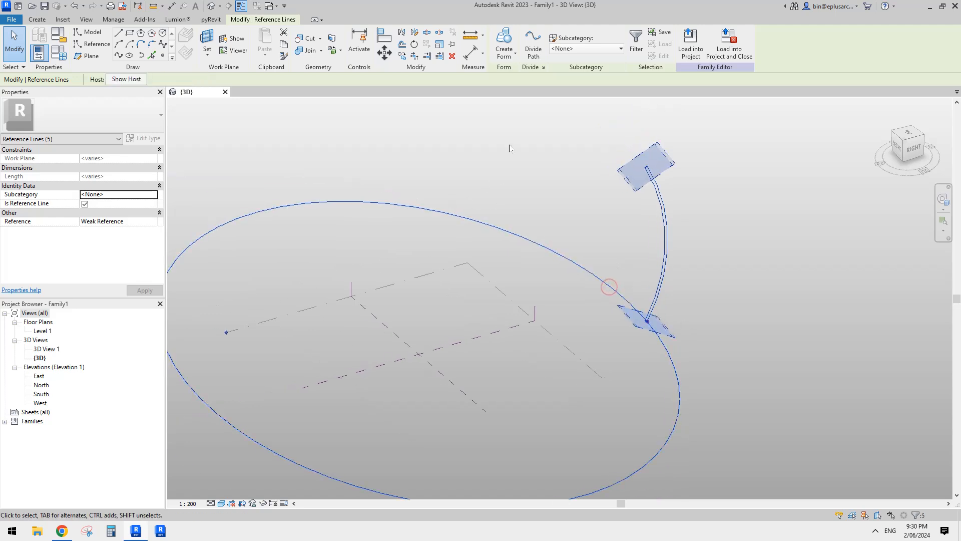
pyautogui.click(510, 52)
pyautogui.scroll(-1, 820, 236)
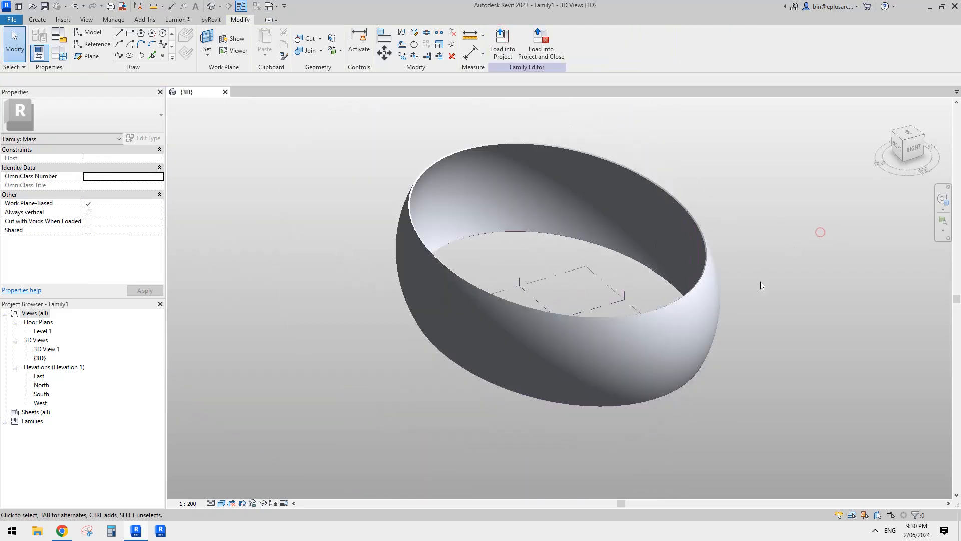
# - Compare the swept ring form with the stadium reference image in the Google Docs document
pyautogui.keyDown('shift'); pyautogui.moveTo(818, 231); pyautogui.dragTo(725, 236, button='middle'); pyautogui.keyUp('shift')
pyautogui.keyDown('shift'); pyautogui.moveTo(624, 292); pyautogui.dragTo(626, 327, button='middle'); pyautogui.keyUp('shift')
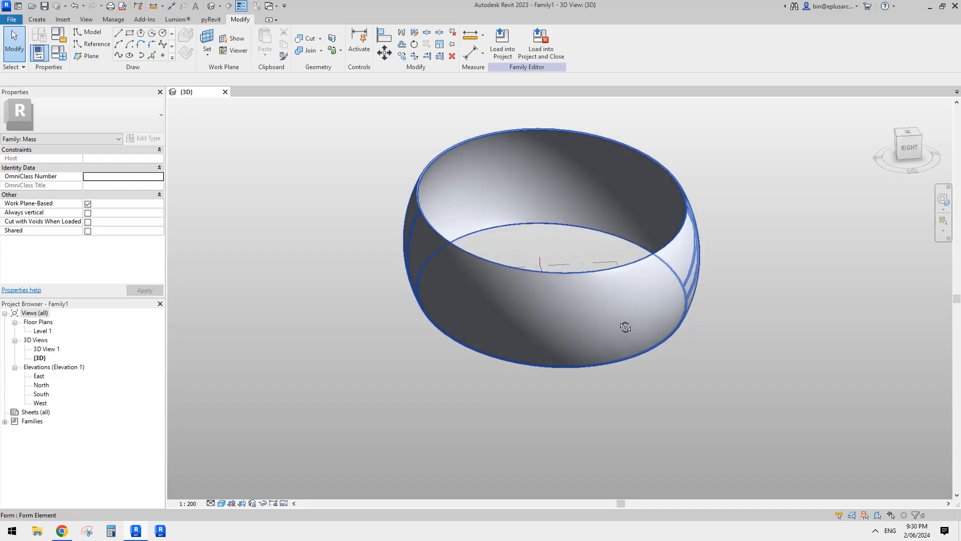
pyautogui.click(63, 531)
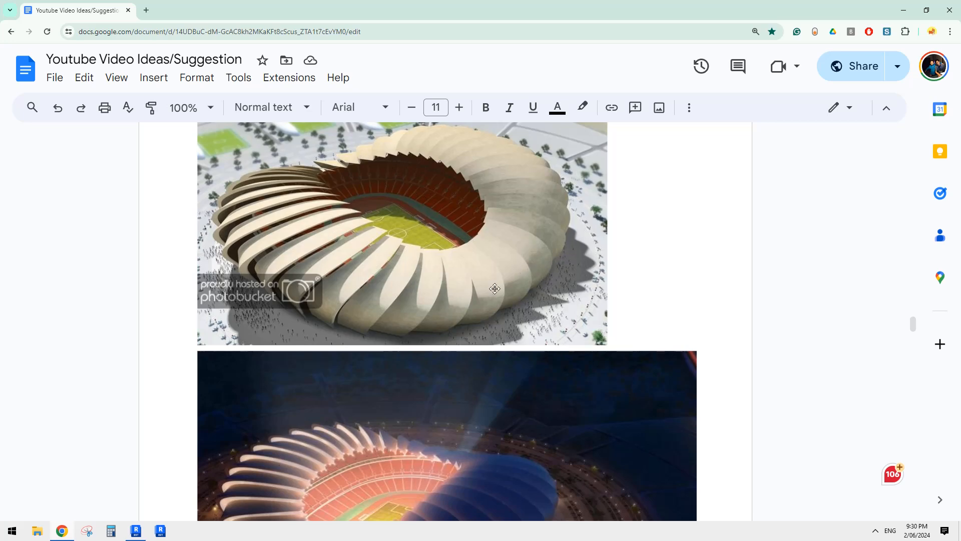
pyautogui.click(135, 531)
# - Delete the swept ring form together with its profile arcs and the reference point on the ellipse
pyautogui.click(628, 319)
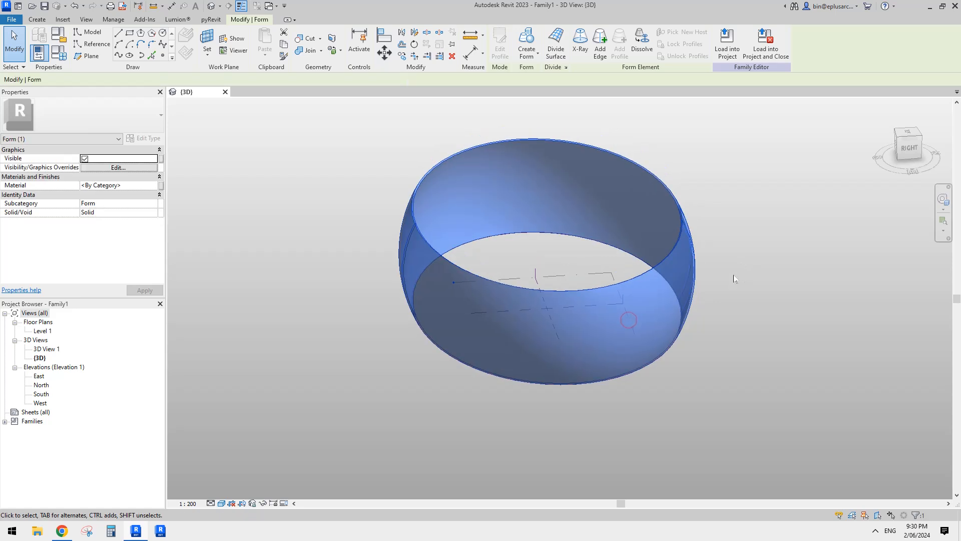
pyautogui.press('Delete')
pyautogui.moveTo(731, 221); pyautogui.dragTo(694, 243)
pyautogui.press('Escape')
pyautogui.scroll(1, 721, 253)
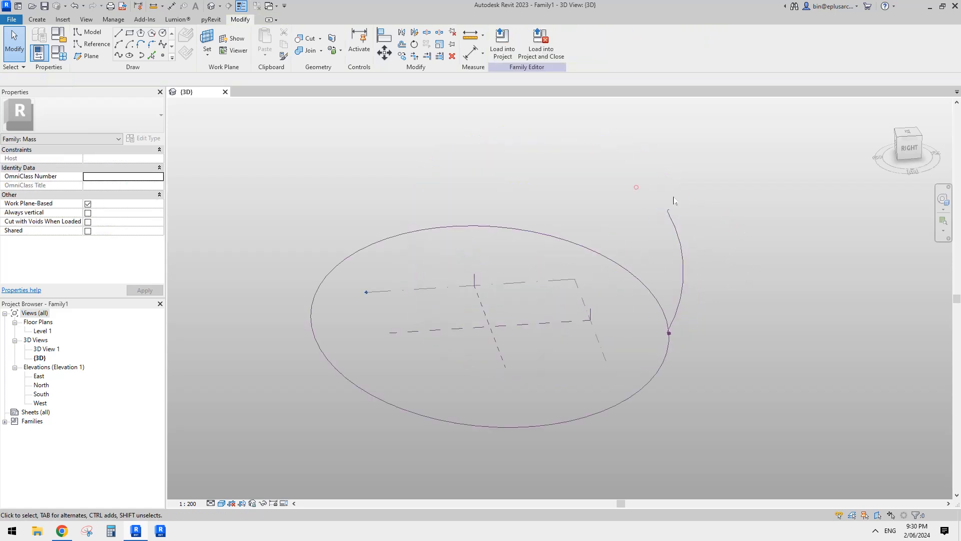
pyautogui.moveTo(691, 195); pyautogui.dragTo(662, 225)
pyautogui.press('Delete')
pyautogui.scroll(2, 677, 338)
pyautogui.moveTo(667, 336); pyautogui.dragTo(636, 321)
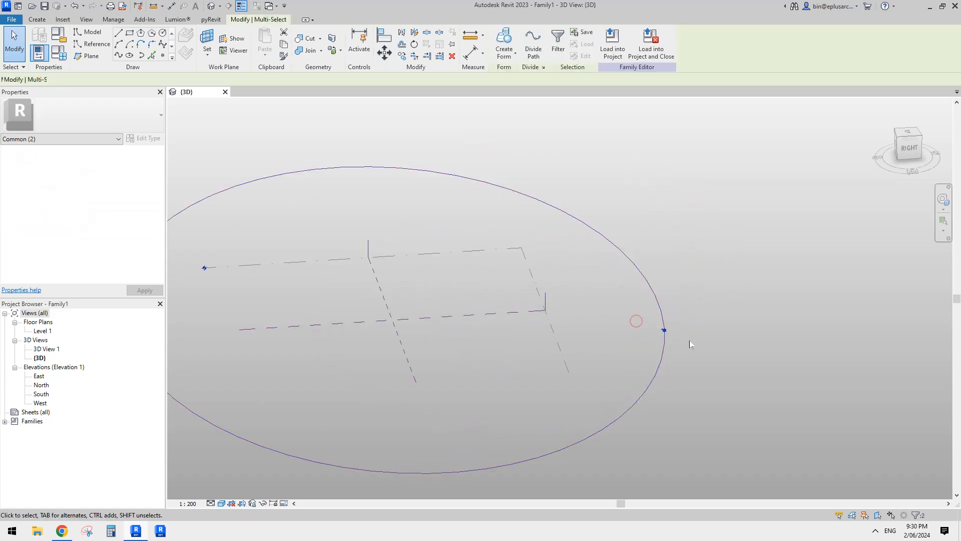
pyautogui.press('Escape')
# - Try to split the ellipse reference line at a single point
pyautogui.scroll(-4, 668, 345)
pyautogui.keyDown('shift'); pyautogui.moveTo(590, 328); pyautogui.dragTo(623, 290, button='middle'); pyautogui.keyUp('shift')
pyautogui.click(628, 257)
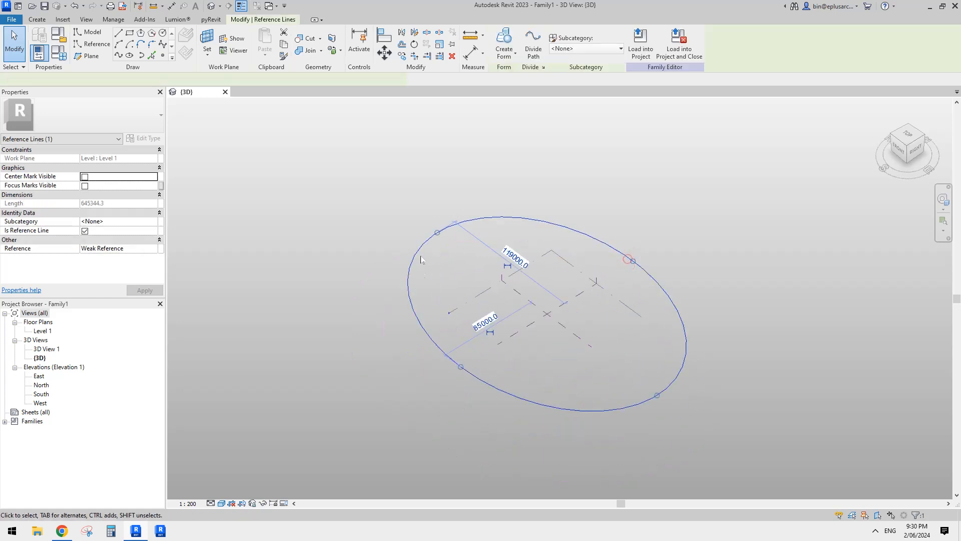
pyautogui.scroll(2, 489, 274)
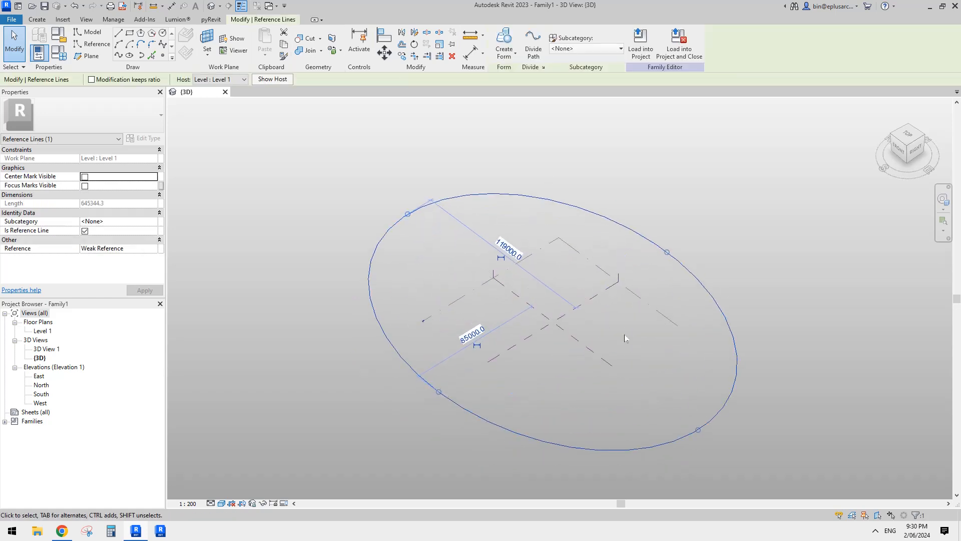
pyautogui.scroll(-2, 625, 338)
pyautogui.press('s')
pyautogui.press('l')
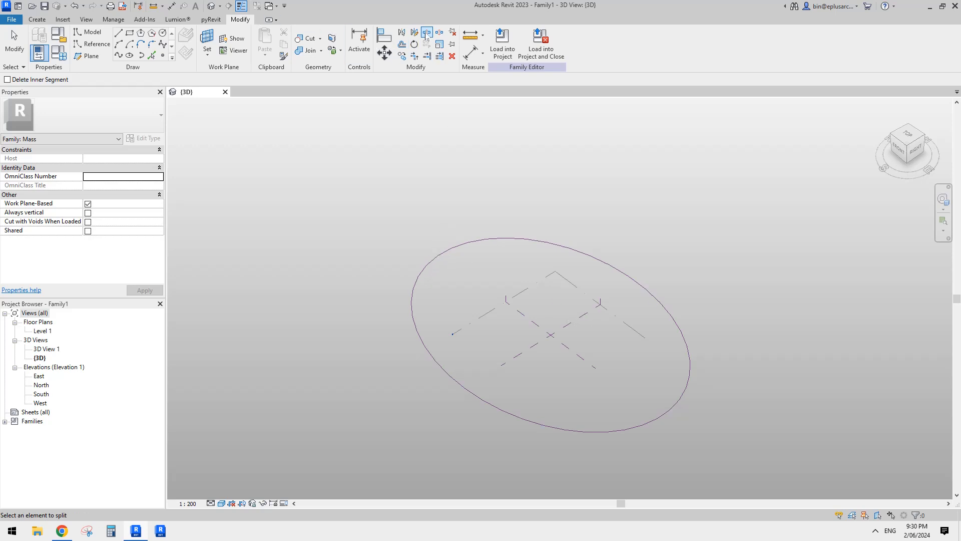
pyautogui.click(440, 243)
pyautogui.press('Escape')
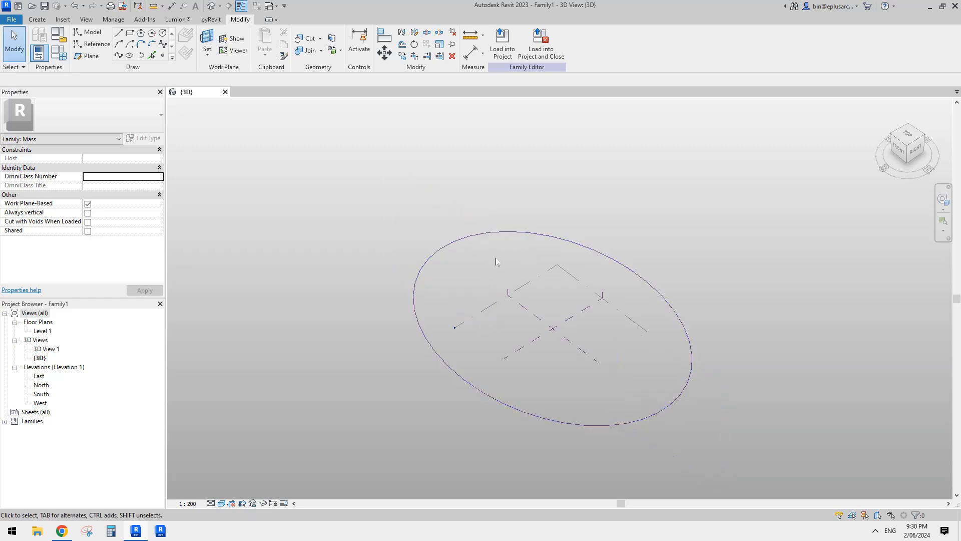
pyautogui.hotkey('ctrl', 'z')
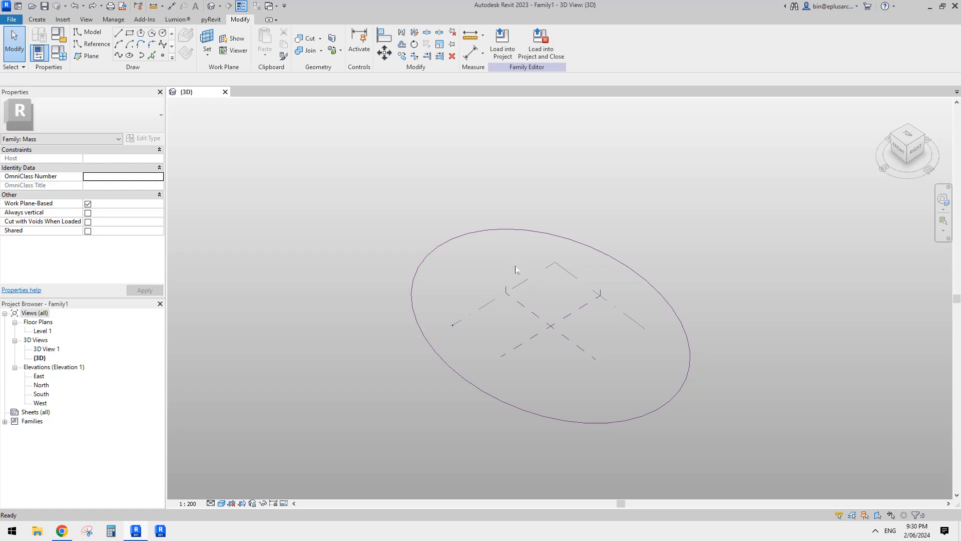
# - Split the ellipse at two roughly opposite points and delete the larger segment, keeping the front curve
pyautogui.moveTo(519, 201); pyautogui.dragTo(476, 180, button='middle')
pyautogui.press('s')
pyautogui.press('l')
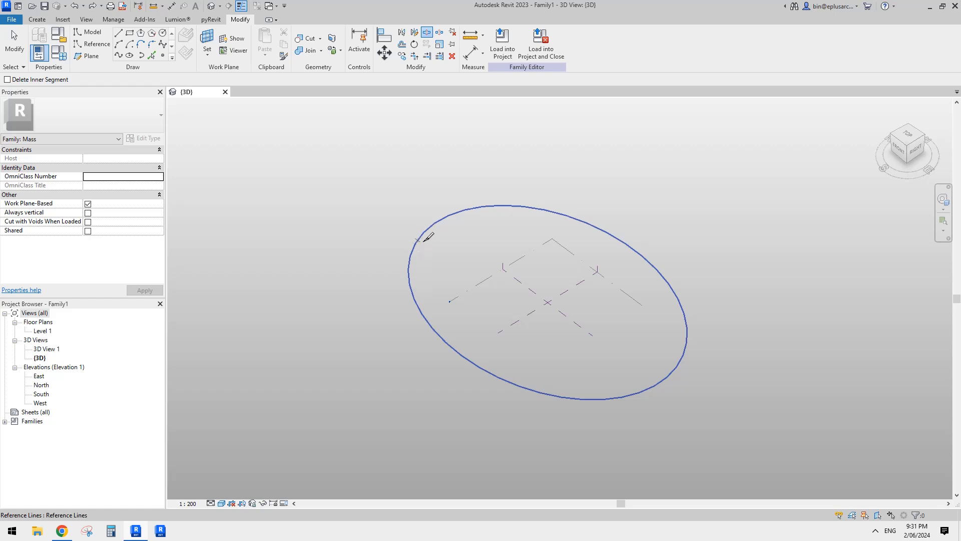
pyautogui.click(415, 244)
pyautogui.click(627, 396)
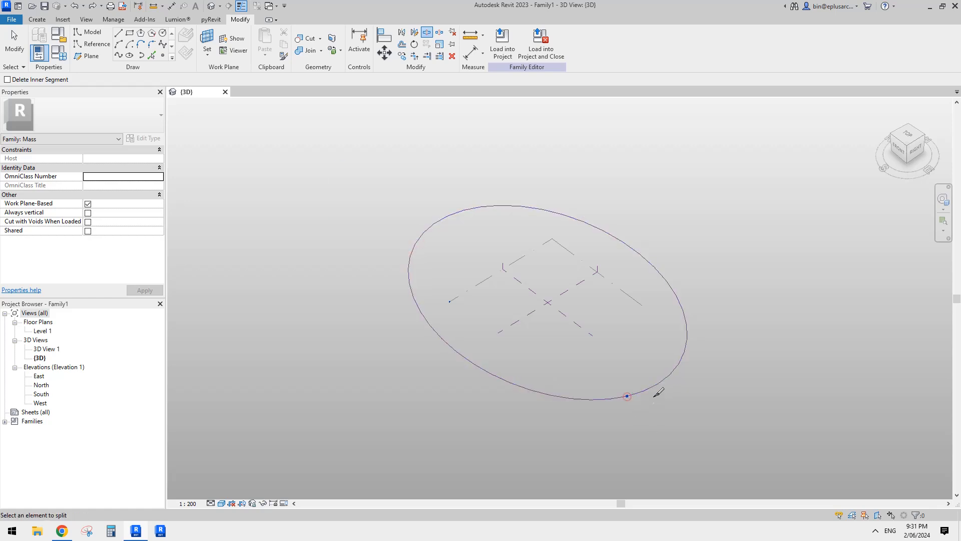
pyautogui.press('Escape')
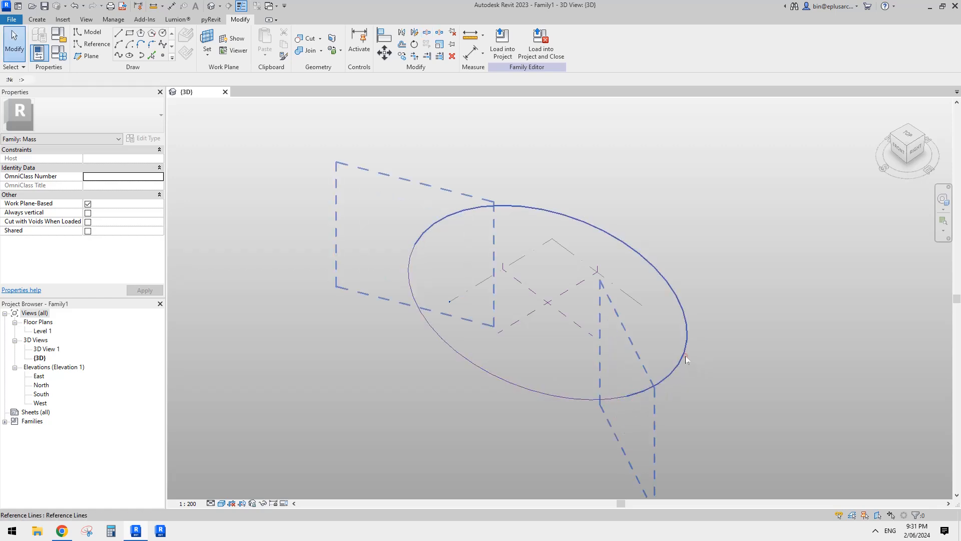
pyautogui.click(685, 356)
pyautogui.press('Delete')
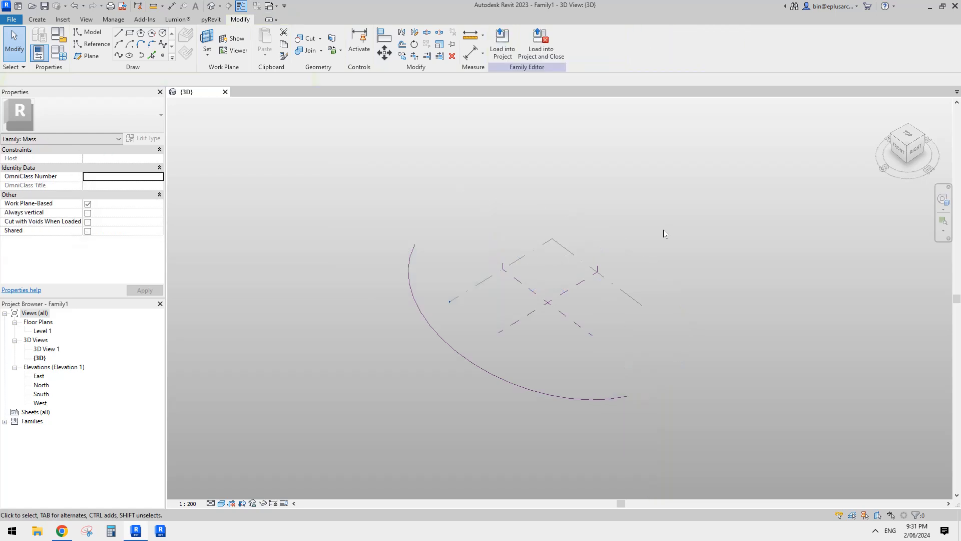
# - Stretch both ends of the remaining curve to the ellipse's long-axis end points, making a half ellipse
pyautogui.click(622, 379)
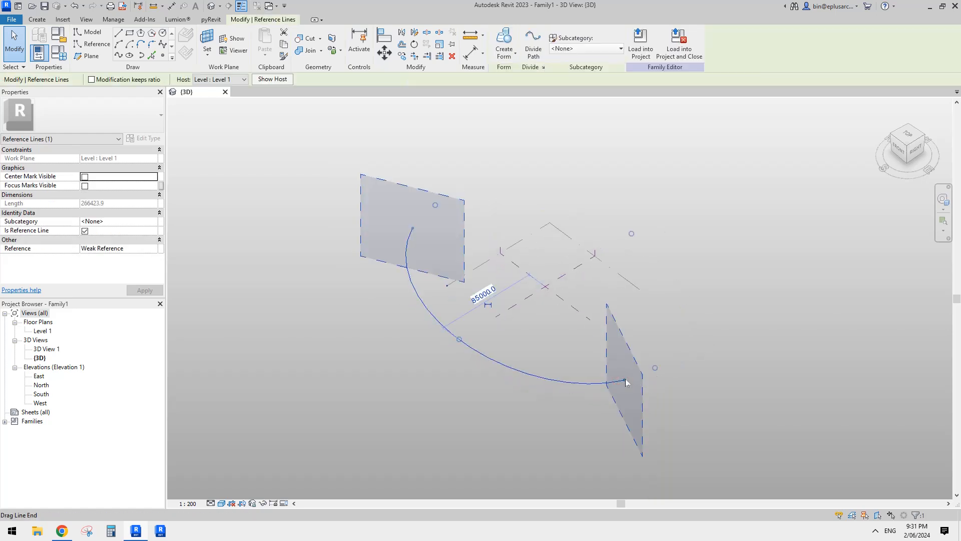
pyautogui.moveTo(628, 379); pyautogui.dragTo(653, 369)
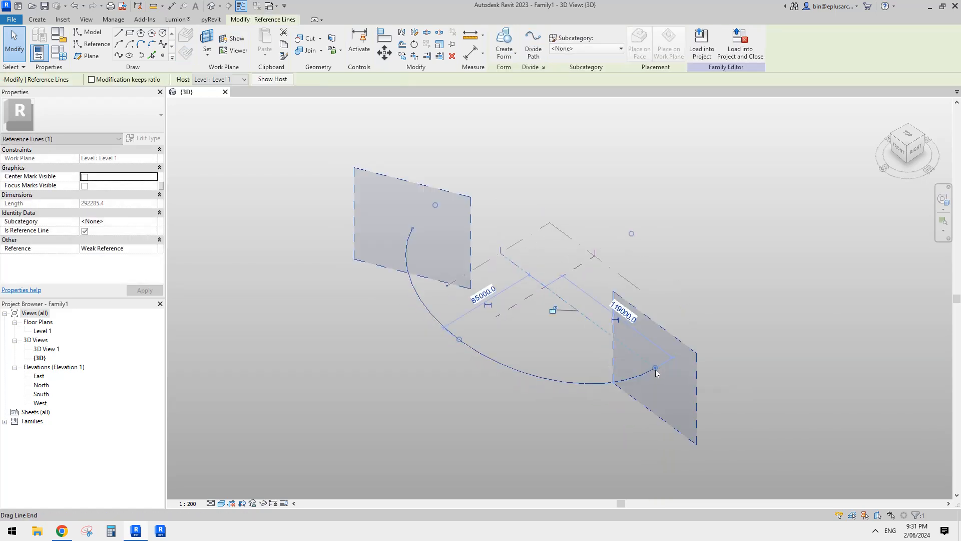
pyautogui.moveTo(425, 243); pyautogui.dragTo(448, 219)
pyautogui.click(459, 221)
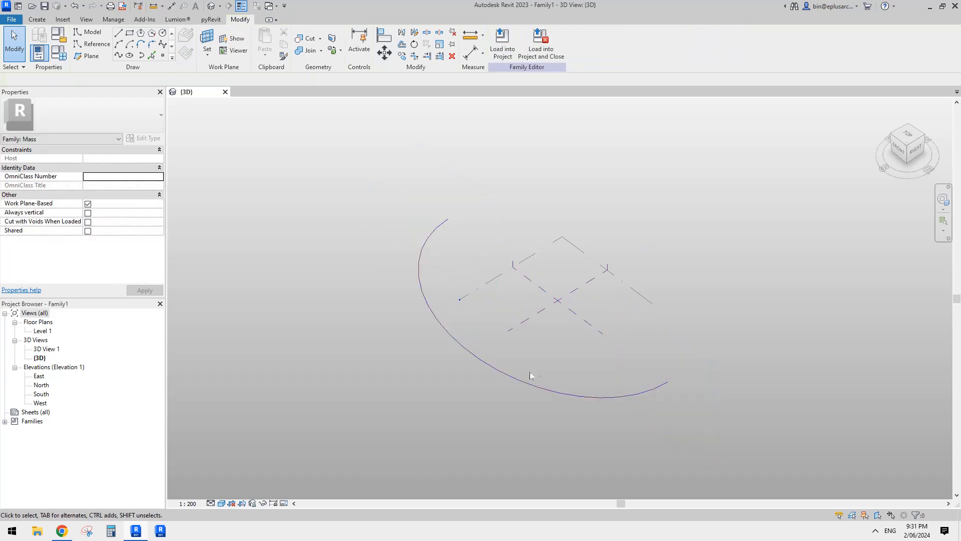
# - Place a reference point on the half-ellipse curve, between its middle and one end
pyautogui.keyDown('shift'); pyautogui.moveTo(660, 381); pyautogui.dragTo(557, 354, button='middle'); pyautogui.keyUp('shift')
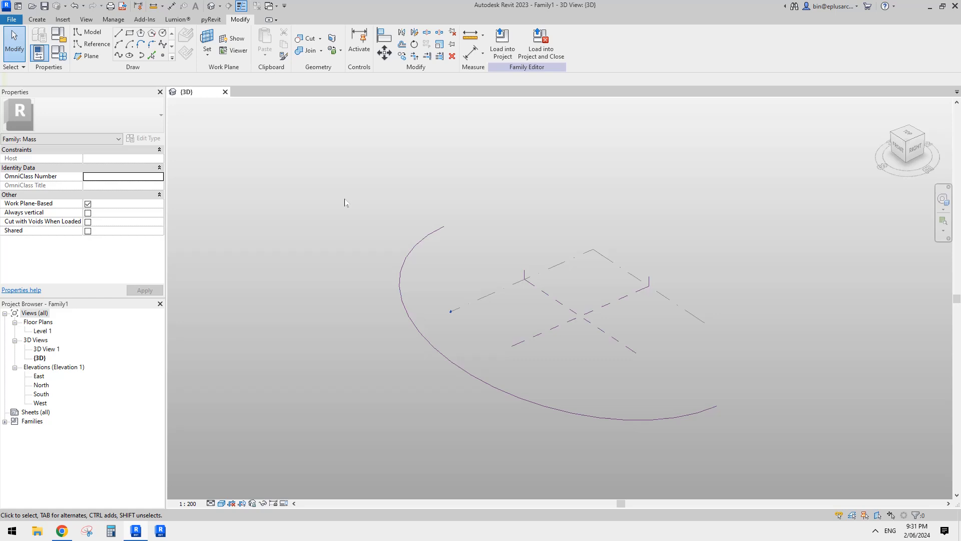
pyautogui.click(163, 56)
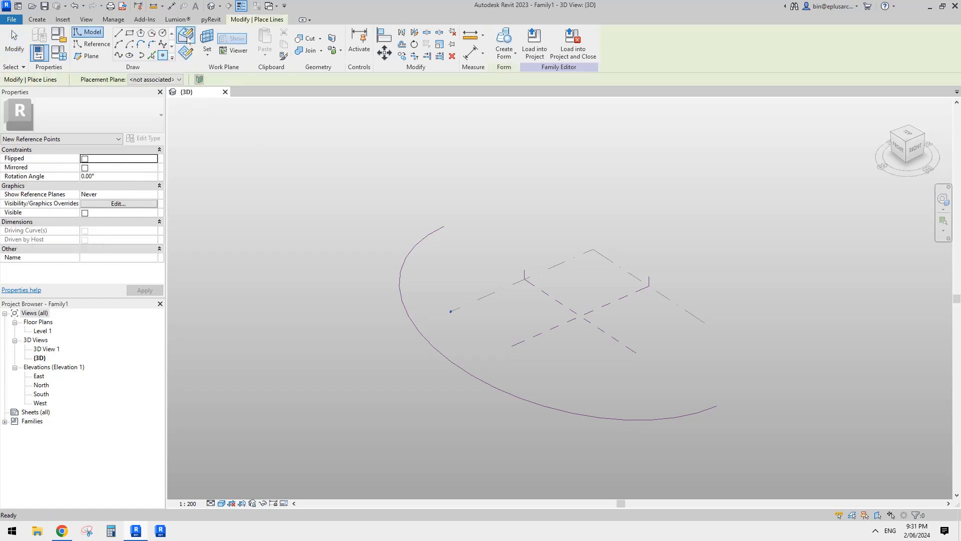
pyautogui.click(615, 420)
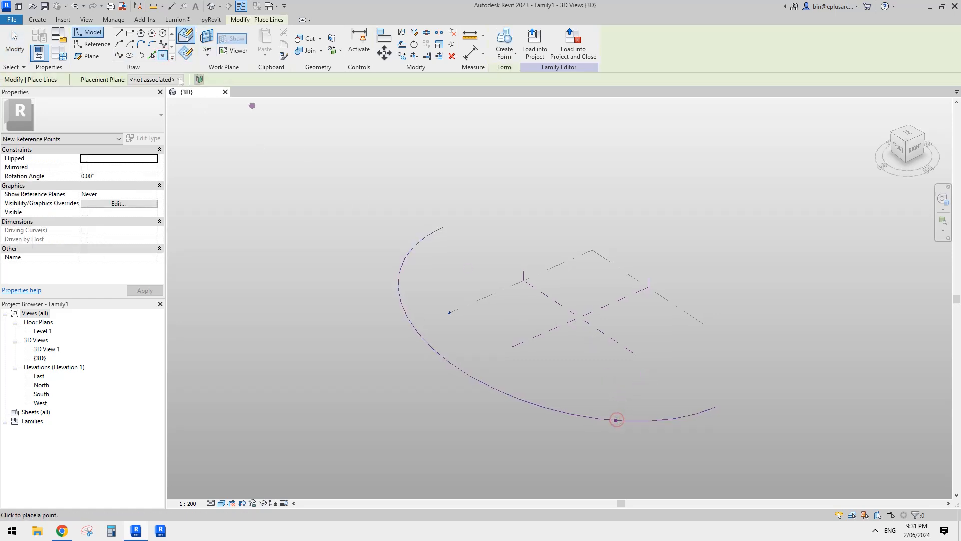
# - Study the stadium reference image's curved ribs and examine the half-ellipse path from several angles in Revit
pyautogui.click(96, 45)
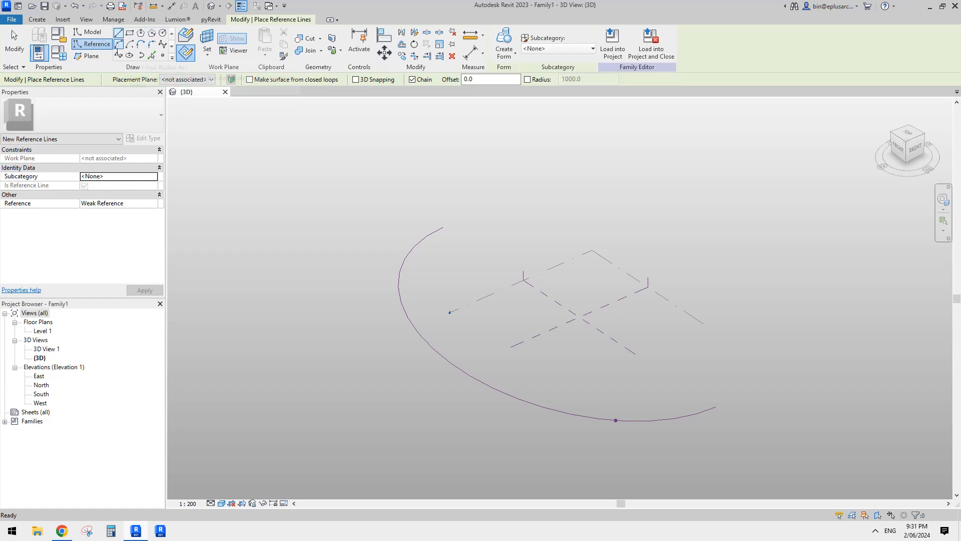
pyautogui.click(61, 530)
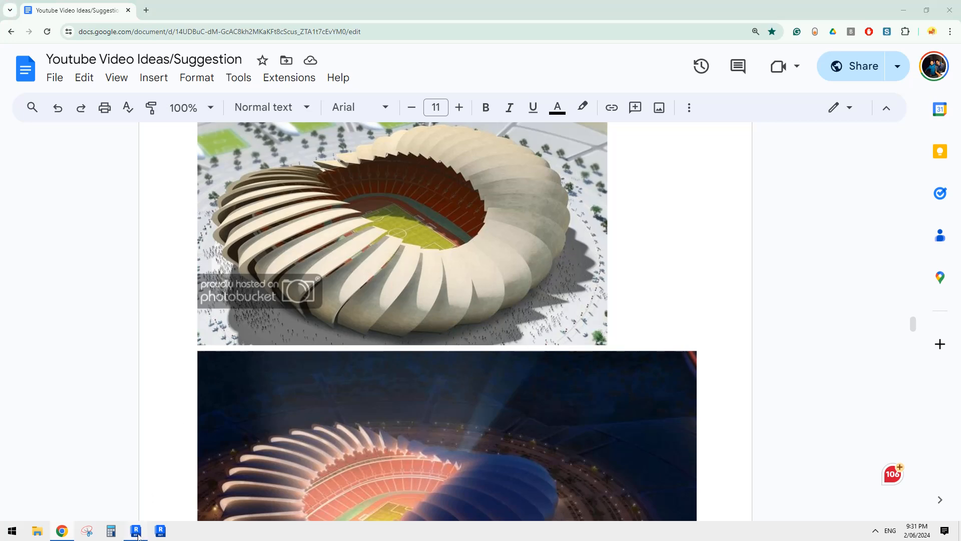
pyautogui.hotkey('alt', 'Tab')
pyautogui.keyDown('shift'); pyautogui.moveTo(587, 404); pyautogui.dragTo(434, 340, button='middle'); pyautogui.keyUp('shift')
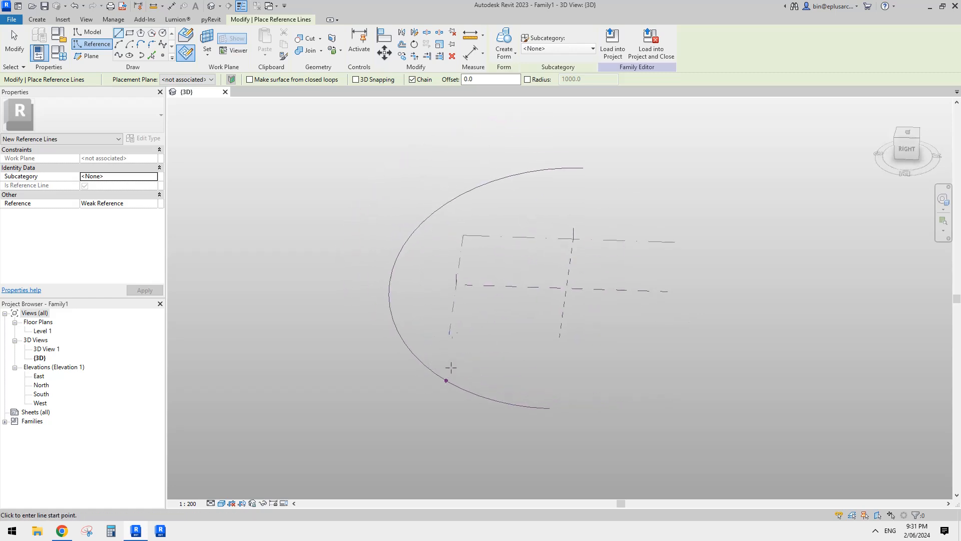
pyautogui.scroll(1, 450, 368)
pyautogui.keyDown('shift'); pyautogui.moveTo(508, 335); pyautogui.dragTo(499, 361, button='middle'); pyautogui.keyUp('shift')
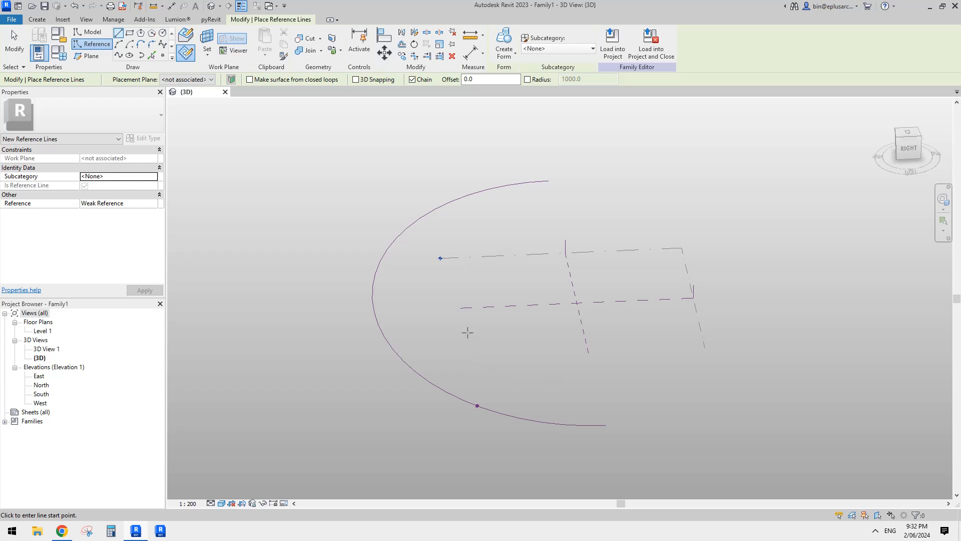
pyautogui.scroll(-1, 435, 306)
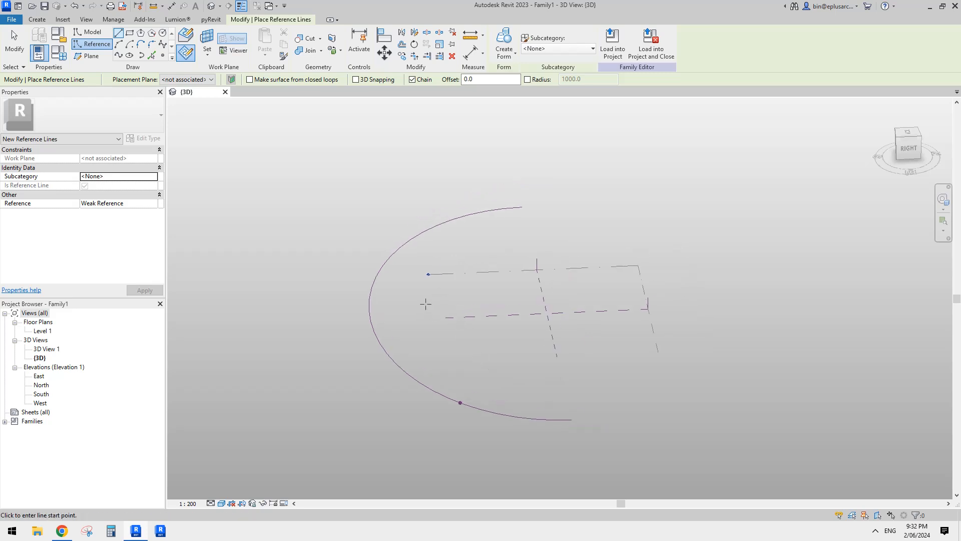
pyautogui.keyDown('shift'); pyautogui.moveTo(432, 311); pyautogui.dragTo(442, 309, button='middle'); pyautogui.keyUp('shift')
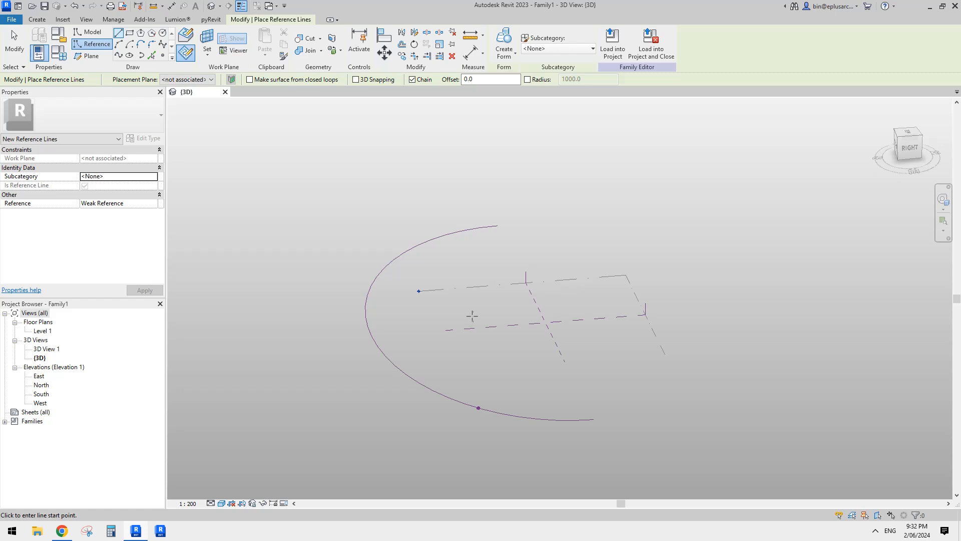
pyautogui.moveTo(457, 317); pyautogui.dragTo(453, 285, button='middle')
pyautogui.moveTo(340, 190); pyautogui.dragTo(336, 200, button='middle')
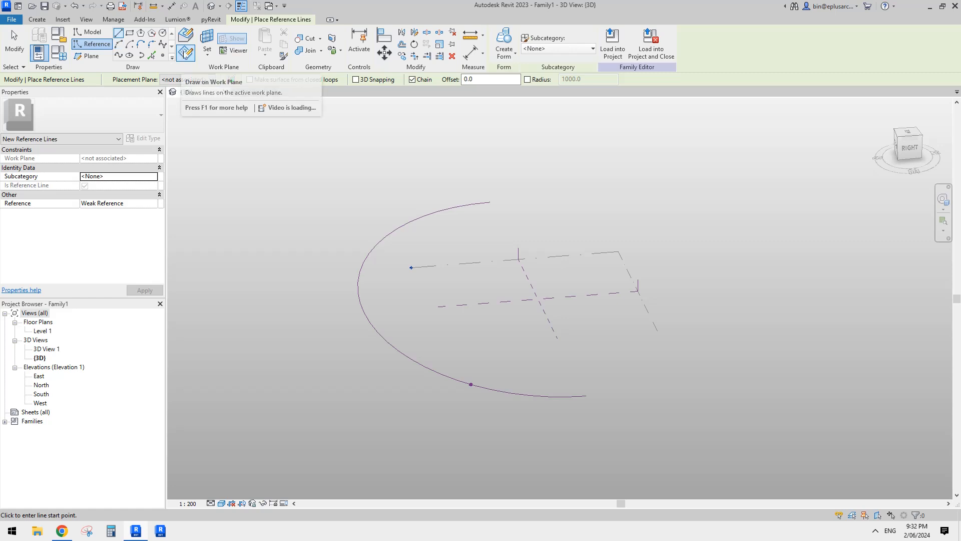
# - Try a vertical reference line 54000 long rising from the reference point, drawn on that point's work plane
pyautogui.click(201, 49)
pyautogui.keyDown('shift'); pyautogui.moveTo(546, 330); pyautogui.dragTo(460, 334, button='middle'); pyautogui.keyUp('shift')
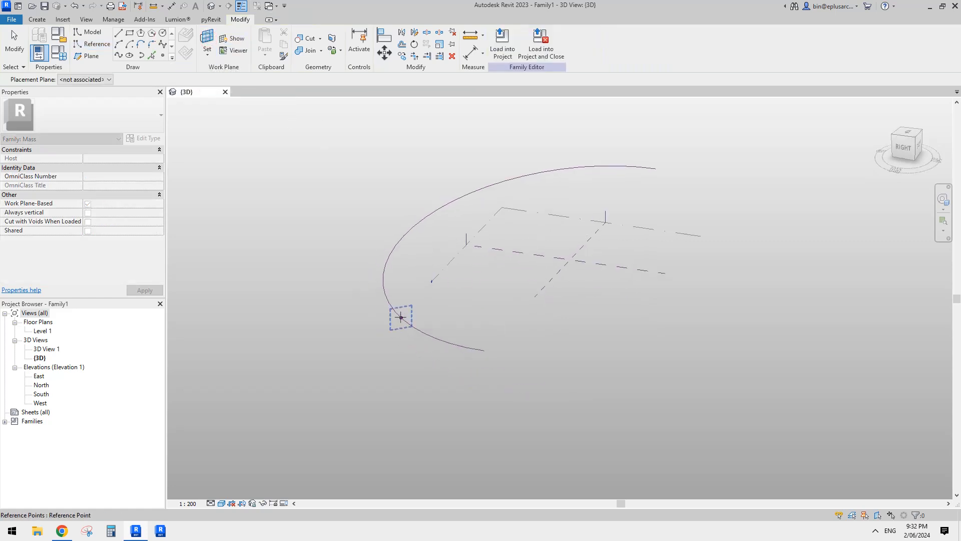
pyautogui.click(401, 317)
pyautogui.click(401, 317)
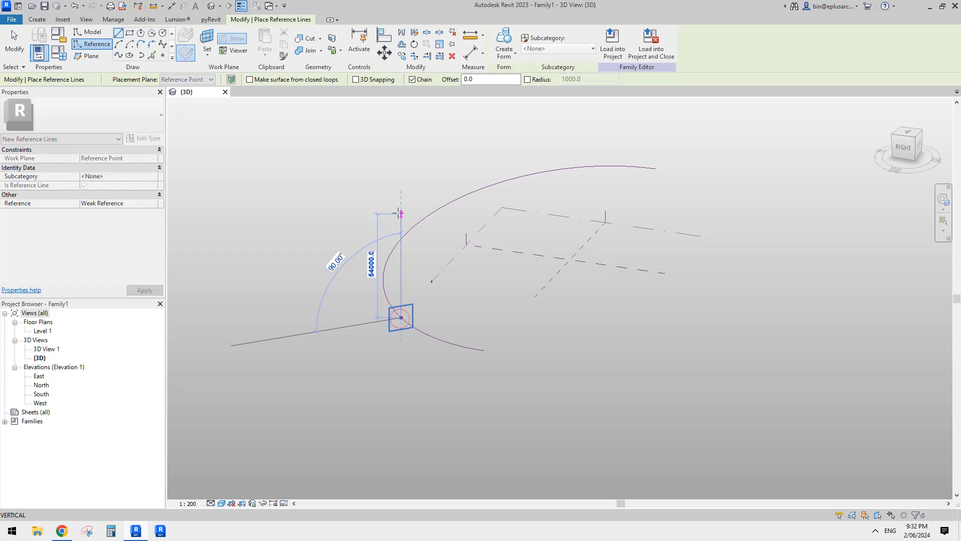
pyautogui.click(400, 214)
pyautogui.press('Escape')
pyautogui.press('Escape')
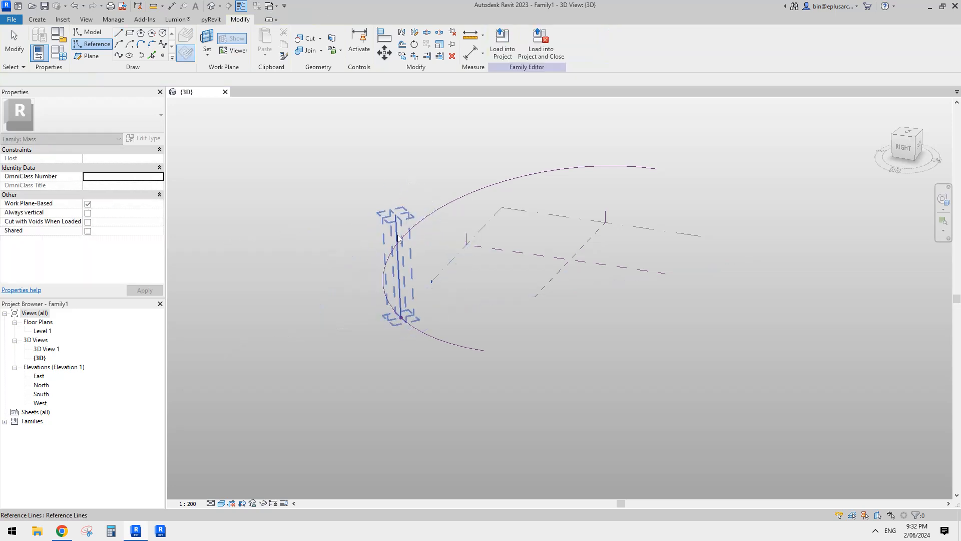
pyautogui.click(400, 240)
pyautogui.scroll(2, 401, 235)
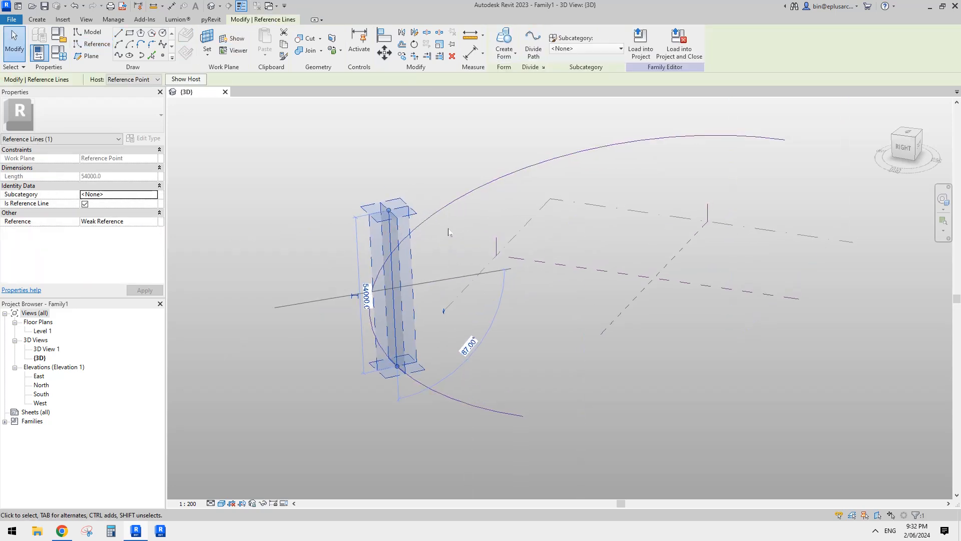
pyautogui.press('Delete')
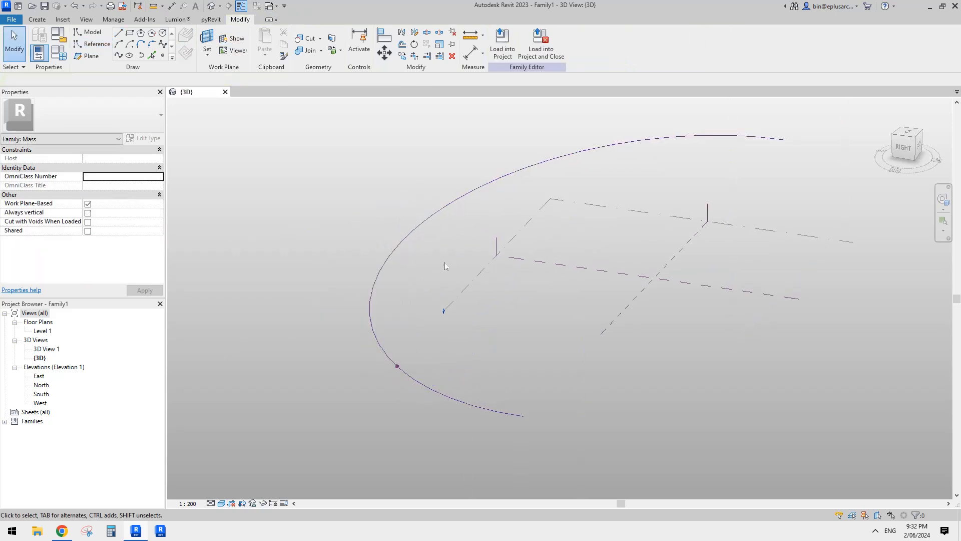
# - Draw a 180° reference arc of radius 18500 rising from the reference point on its work plane, bulging outward from the half ellipse
pyautogui.click(93, 43)
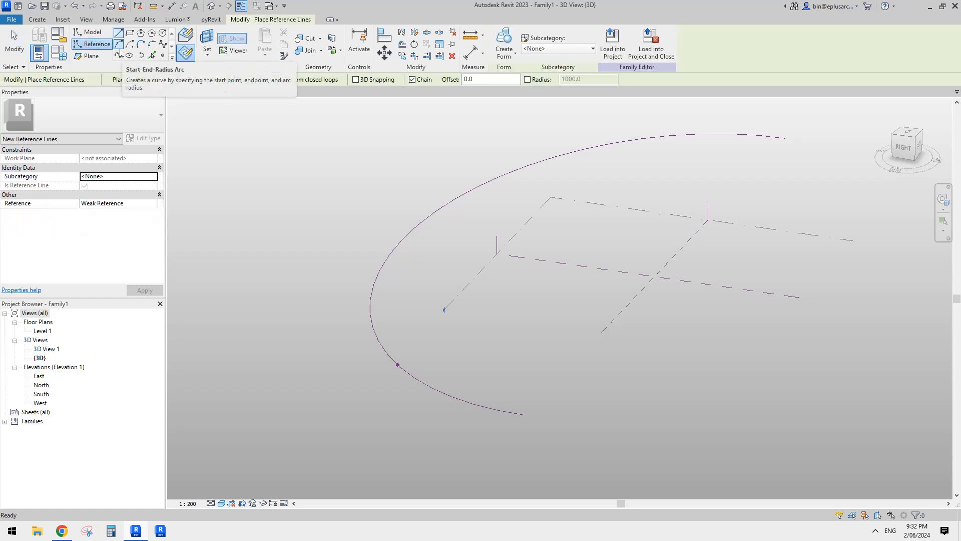
pyautogui.click(119, 46)
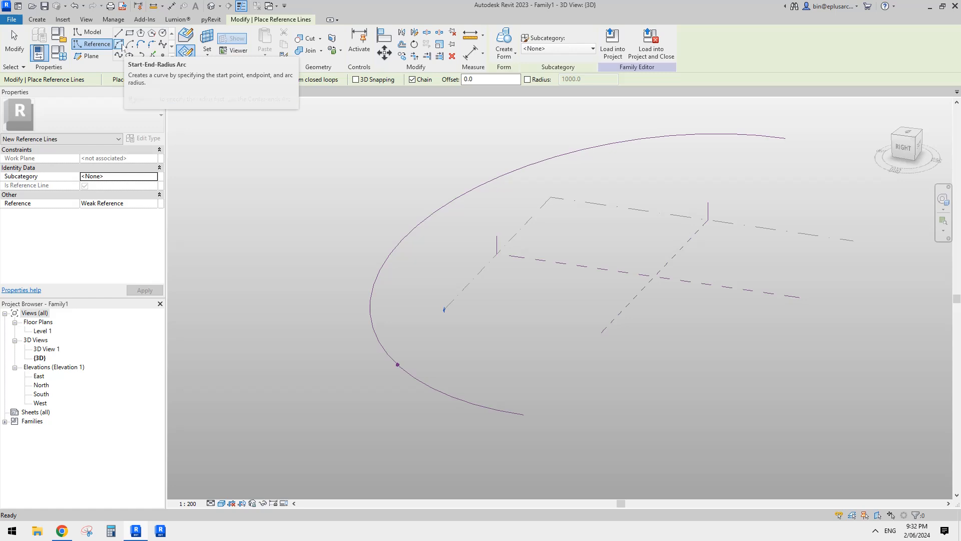
pyautogui.press('Escape')
pyautogui.click(397, 364)
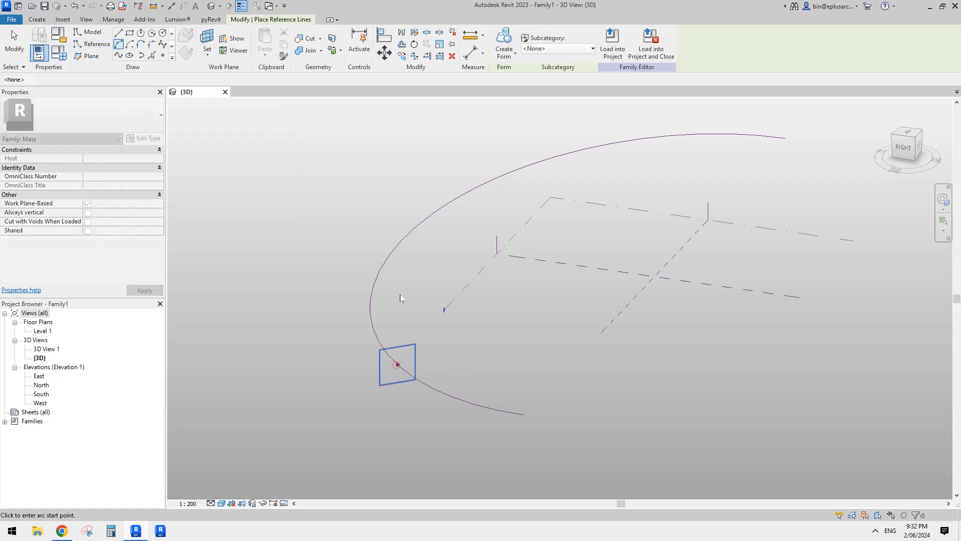
pyautogui.click(399, 365)
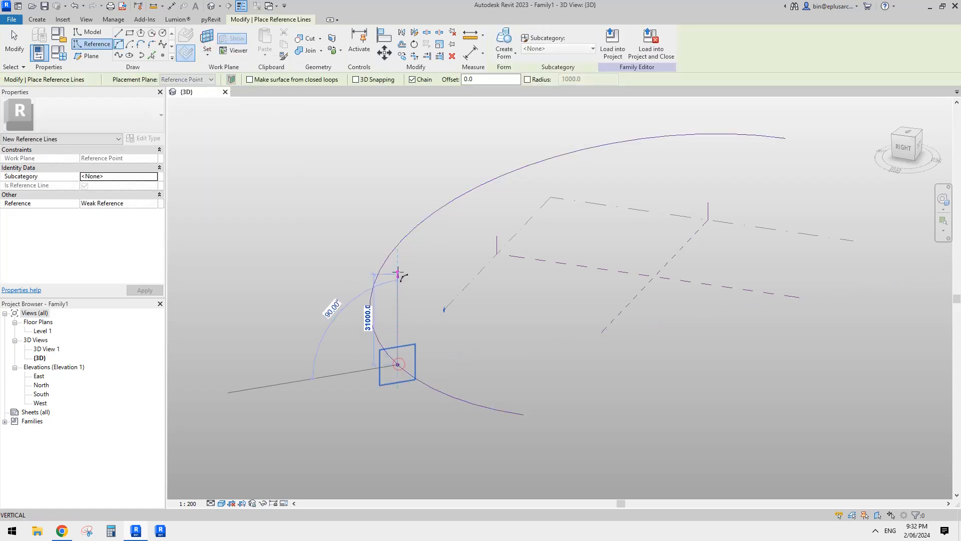
pyautogui.click(397, 250)
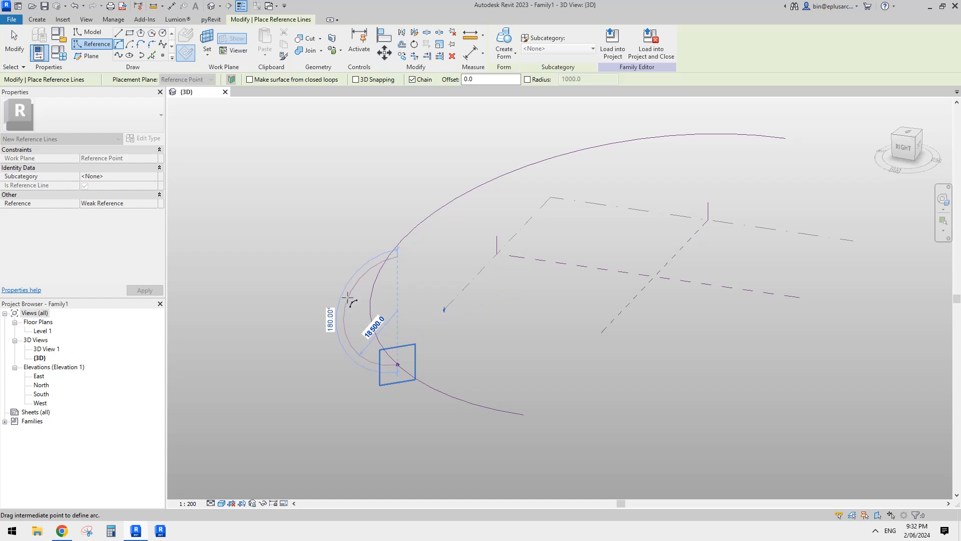
pyautogui.click(347, 297)
pyautogui.press('Escape')
pyautogui.press('Escape')
# - Copy the arc profile with its reference point to two free positions inside the half ellipse
pyautogui.scroll(-1, 461, 348)
pyautogui.keyDown('shift'); pyautogui.moveTo(409, 383); pyautogui.dragTo(442, 280, button='middle'); pyautogui.keyUp('shift')
pyautogui.moveTo(435, 262); pyautogui.dragTo(520, 392)
pyautogui.keyDown('shift'); pyautogui.moveTo(436, 261); pyautogui.dragTo(496, 336, button='middle'); pyautogui.keyUp('shift')
pyautogui.scroll(3, 495, 349)
pyautogui.moveTo(493, 332); pyautogui.dragTo(439, 265)
pyautogui.click(439, 264)
pyautogui.click(396, 215)
pyautogui.press('Escape')
pyautogui.press('Escape')
pyautogui.press('Escape')
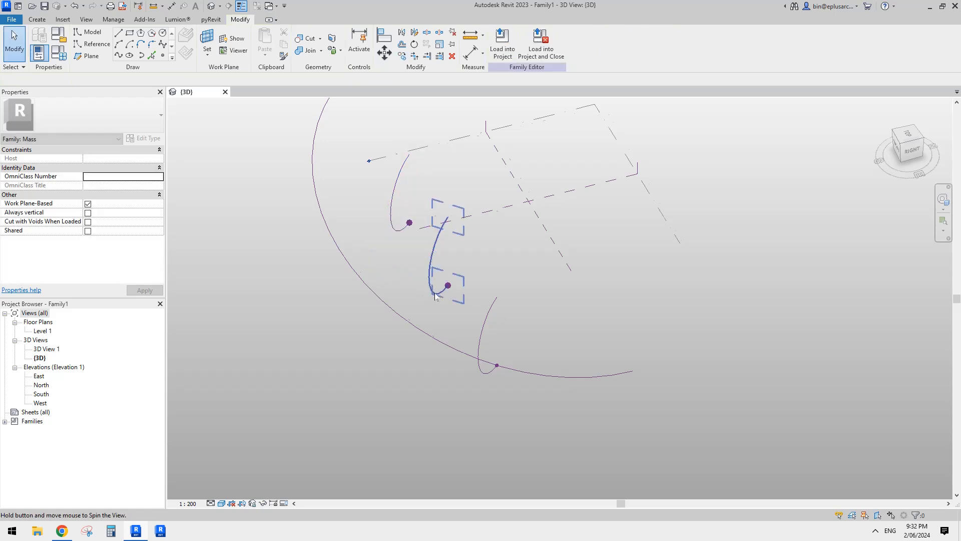
# - Rehost the reference points of both copied profiles onto the half-ellipse curve, spaced apart from the original profile
pyautogui.moveTo(438, 281); pyautogui.dragTo(510, 311, button='middle')
pyautogui.click(477, 306)
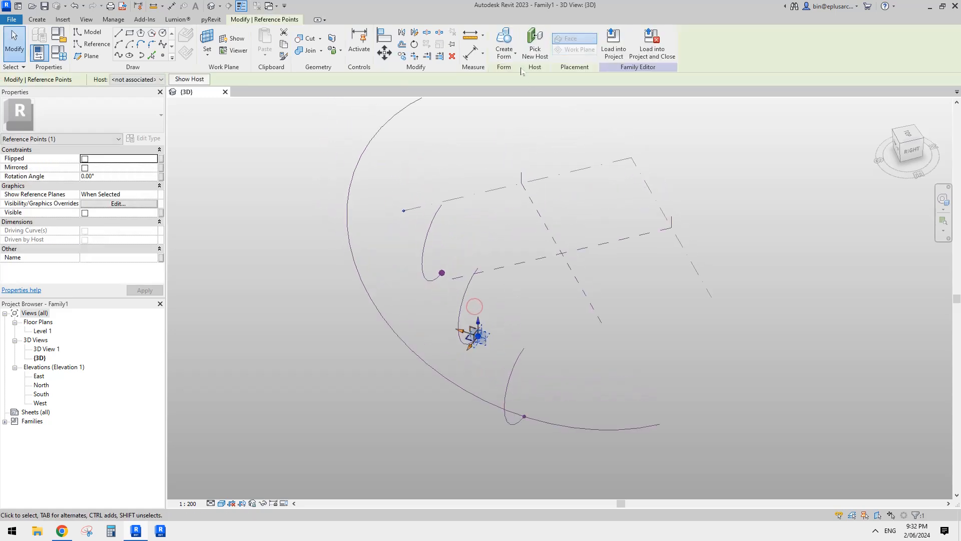
pyautogui.click(533, 45)
pyautogui.click(397, 334)
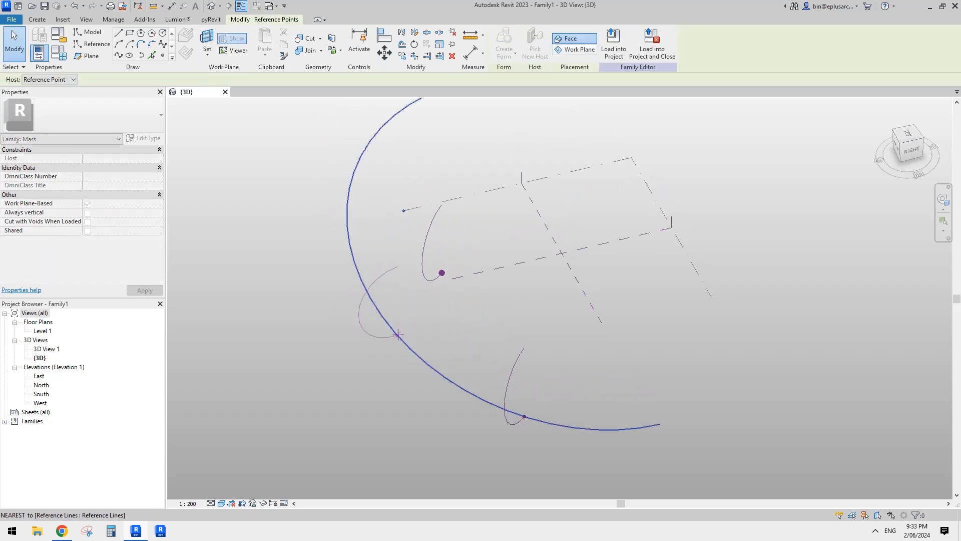
pyautogui.click(441, 272)
pyautogui.click(533, 45)
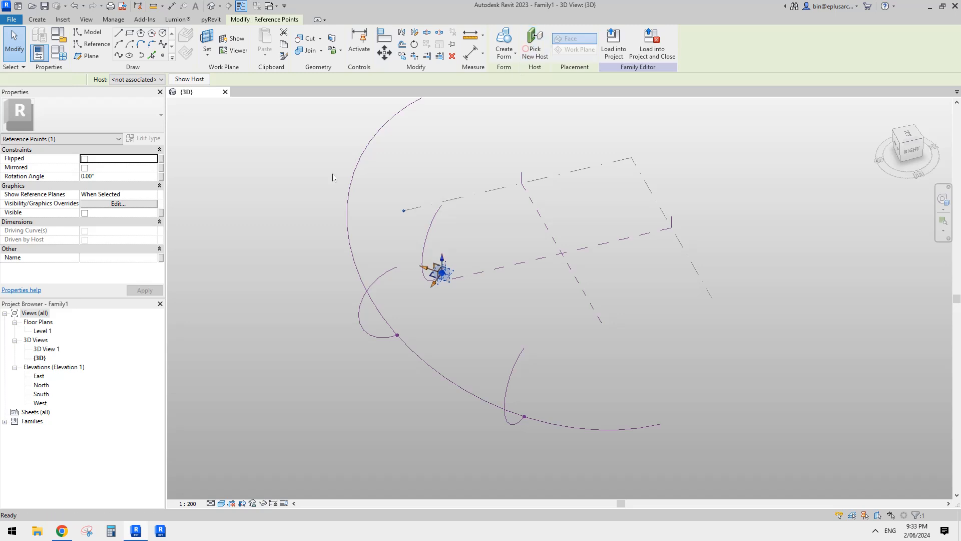
pyautogui.click(347, 206)
# - Create a form from the three arc profiles and the half-ellipse path
pyautogui.scroll(-1, 363, 222)
pyautogui.keyDown('shift'); pyautogui.moveTo(391, 236); pyautogui.dragTo(366, 212, button='middle'); pyautogui.keyUp('shift')
pyautogui.click(354, 190)
pyautogui.keyDown('ctrl'); pyautogui.click(369, 310); pyautogui.keyUp('ctrl')
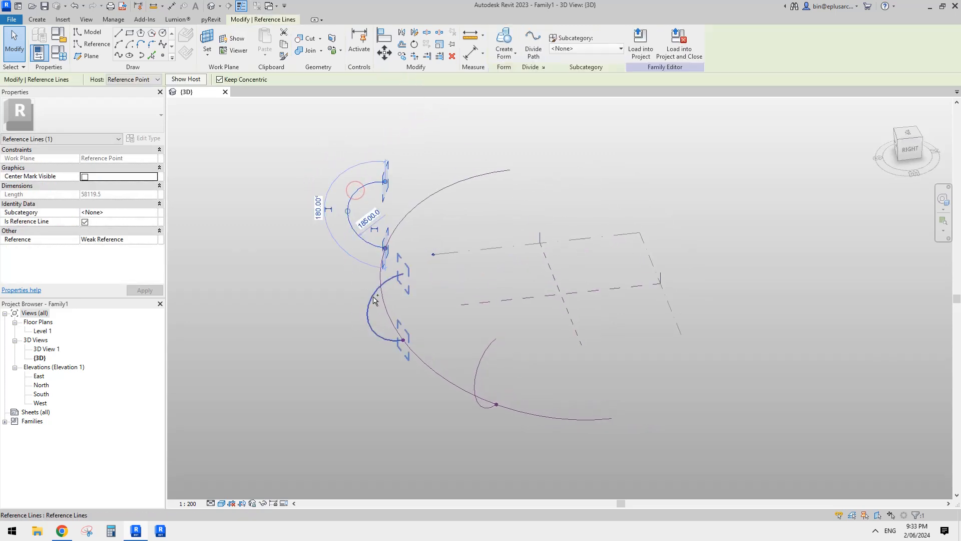
pyautogui.keyDown('ctrl'); pyautogui.click(486, 360); pyautogui.keyUp('ctrl')
pyautogui.keyDown('ctrl'); pyautogui.click(586, 419); pyautogui.keyUp('ctrl')
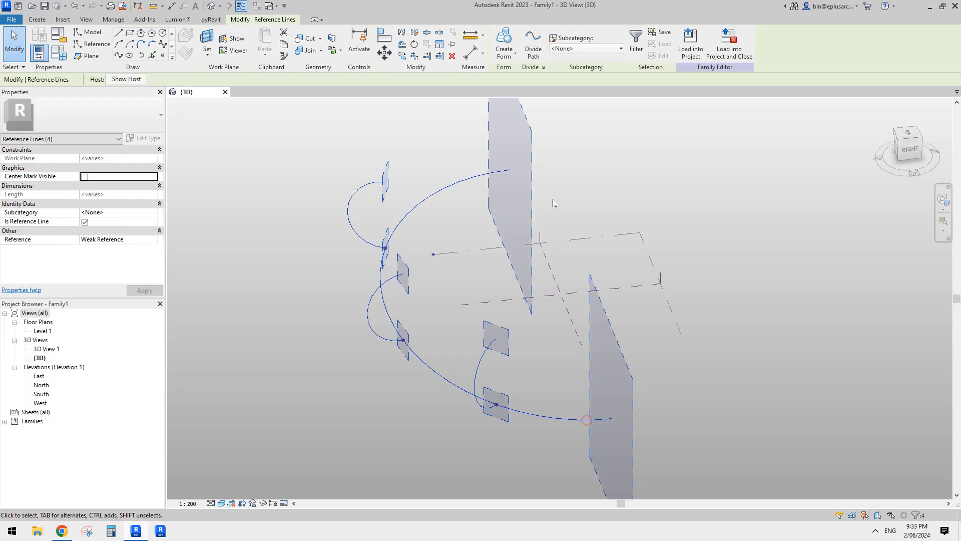
pyautogui.click(509, 34)
# - Examine the swept form from several angles and undo its creation
pyautogui.moveTo(527, 279)
pyautogui.mouseDown(button='middle')
pyautogui.moveTo(531, 251)
pyautogui.moveTo(453, 249)
pyautogui.moveTo(545, 266)
pyautogui.mouseUp(button='middle')
pyautogui.scroll(-1, 528, 254)
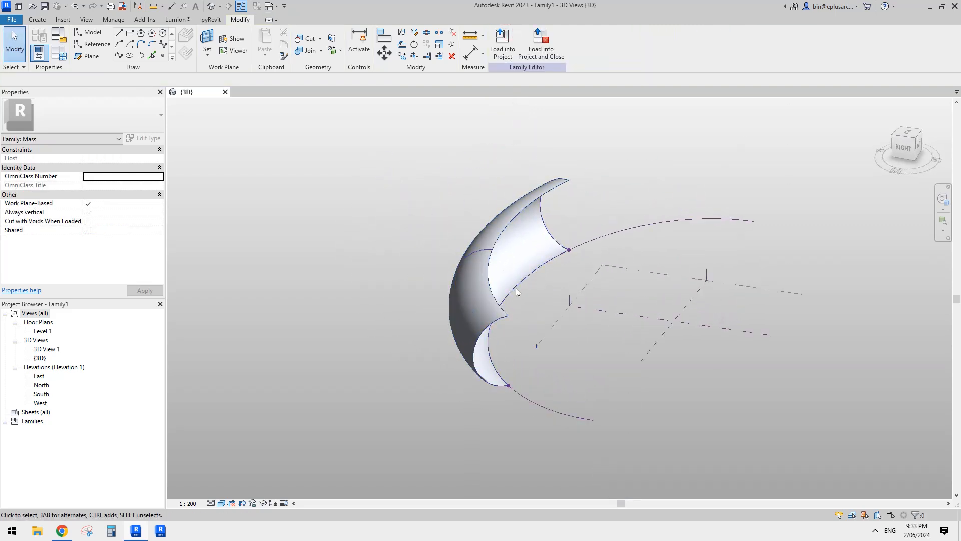
pyautogui.keyDown('shift'); pyautogui.moveTo(531, 300); pyautogui.dragTo(547, 332, button='middle'); pyautogui.keyUp('shift')
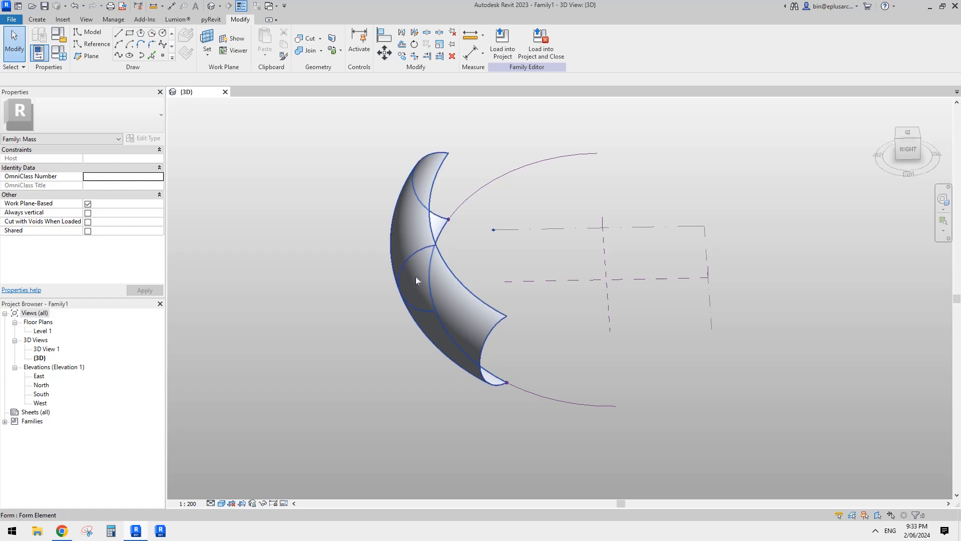
pyautogui.moveTo(445, 294); pyautogui.dragTo(452, 306, button='middle')
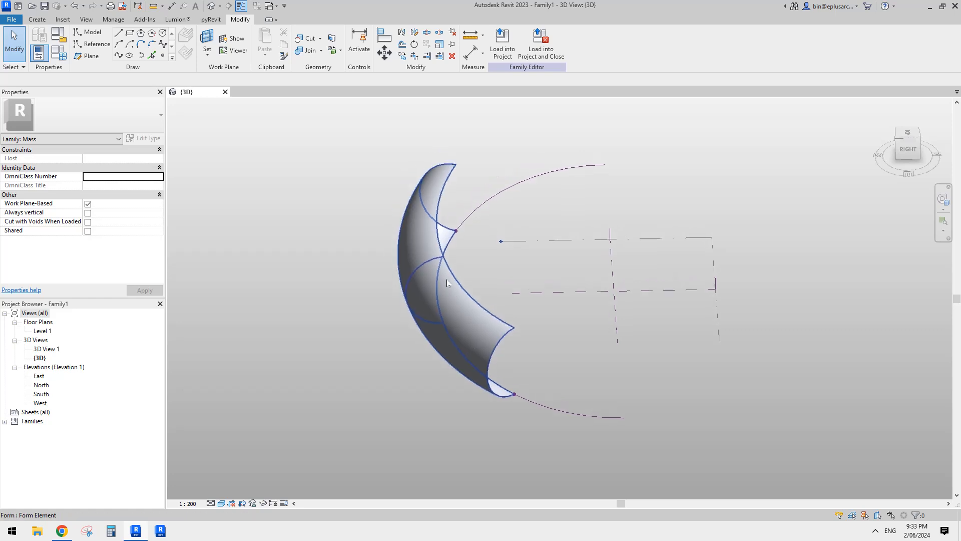
pyautogui.hotkey('ctrl', 'z')
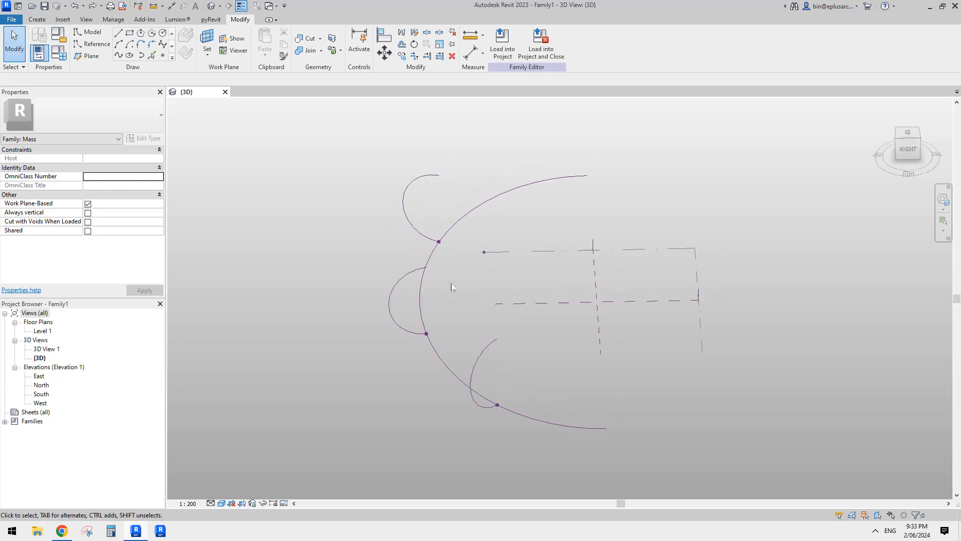
# - Slide the reference points of the two outer profiles to opposite ends of the half-ellipse path
pyautogui.keyDown('shift'); pyautogui.moveTo(452, 301); pyautogui.dragTo(489, 391, button='middle'); pyautogui.keyUp('shift')
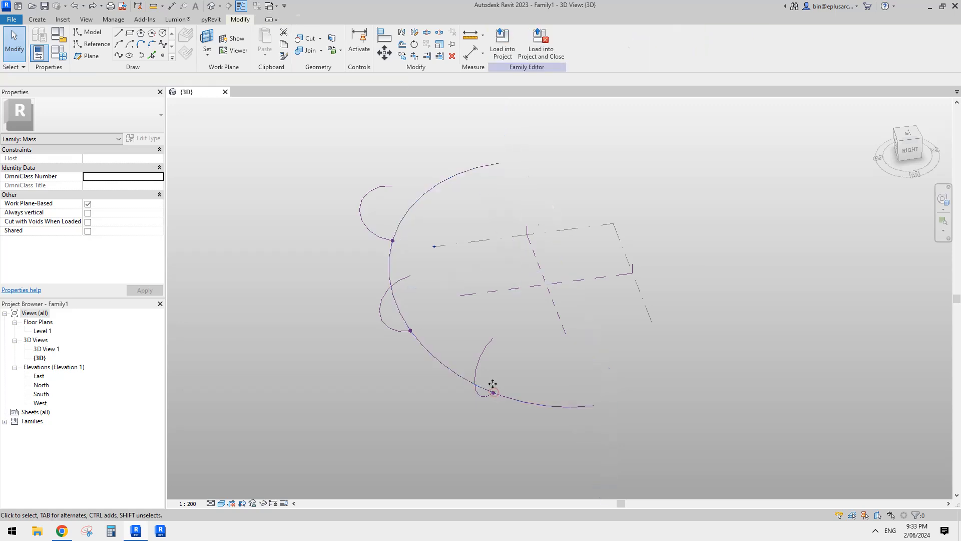
pyautogui.click(493, 394)
pyautogui.moveTo(496, 381); pyautogui.dragTo(656, 412)
pyautogui.scroll(2, 380, 211)
pyautogui.click(395, 248)
pyautogui.moveTo(415, 249); pyautogui.dragTo(411, 267, button='middle')
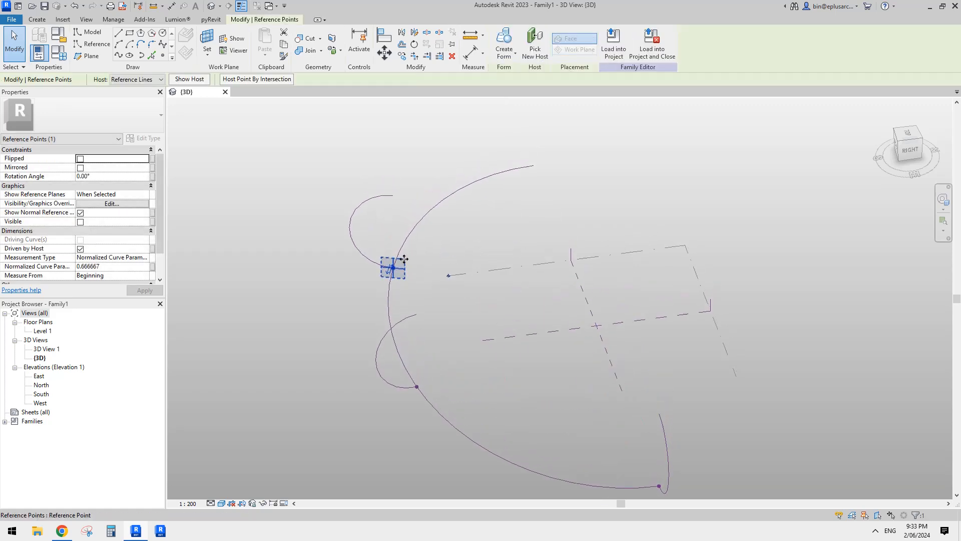
pyautogui.moveTo(401, 262); pyautogui.dragTo(542, 164)
# - Try to create a form from the three repositioned arcs and the path, and undo both profile moves
pyautogui.scroll(-2, 550, 187)
pyautogui.click(531, 193)
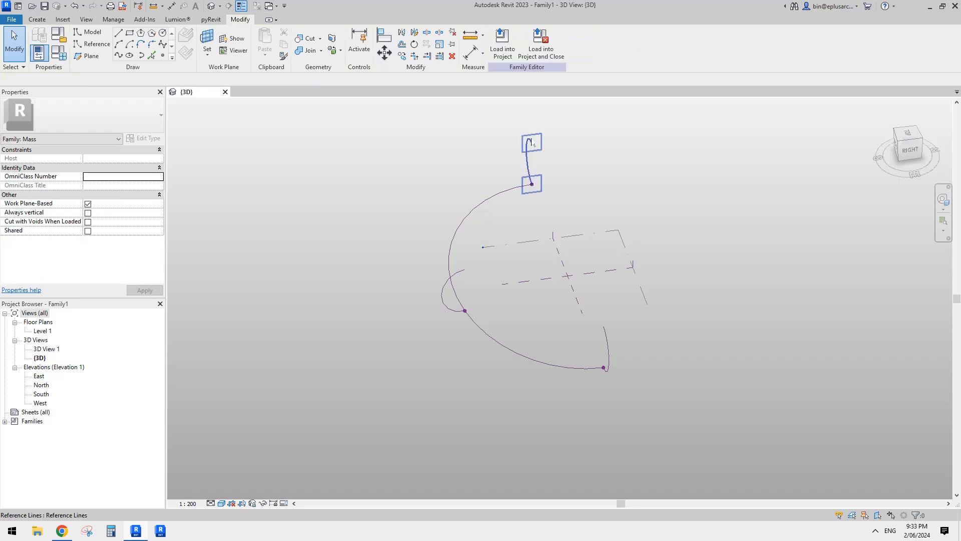
pyautogui.keyDown('ctrl'); pyautogui.click(605, 328); pyautogui.keyUp('ctrl')
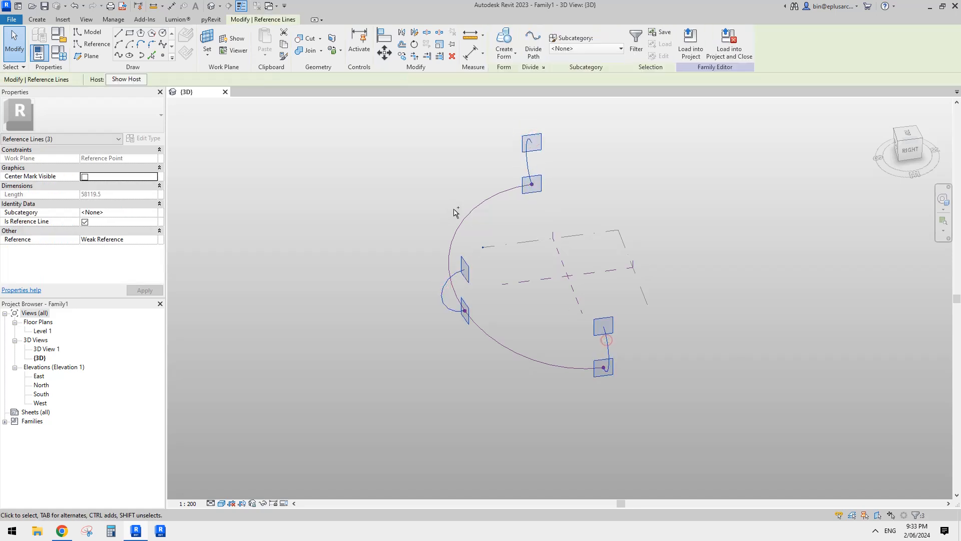
pyautogui.keyDown('ctrl'); pyautogui.click(453, 213); pyautogui.keyUp('ctrl')
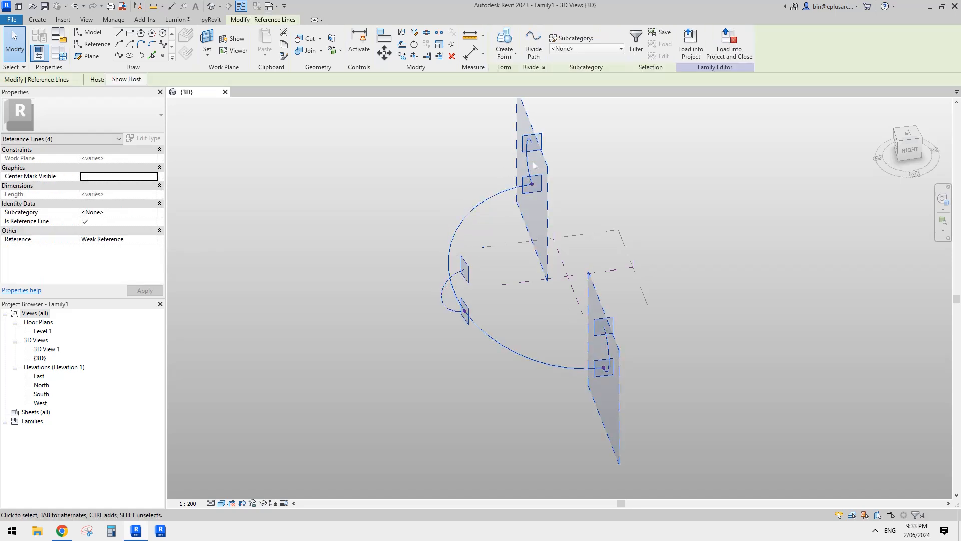
pyautogui.click(504, 38)
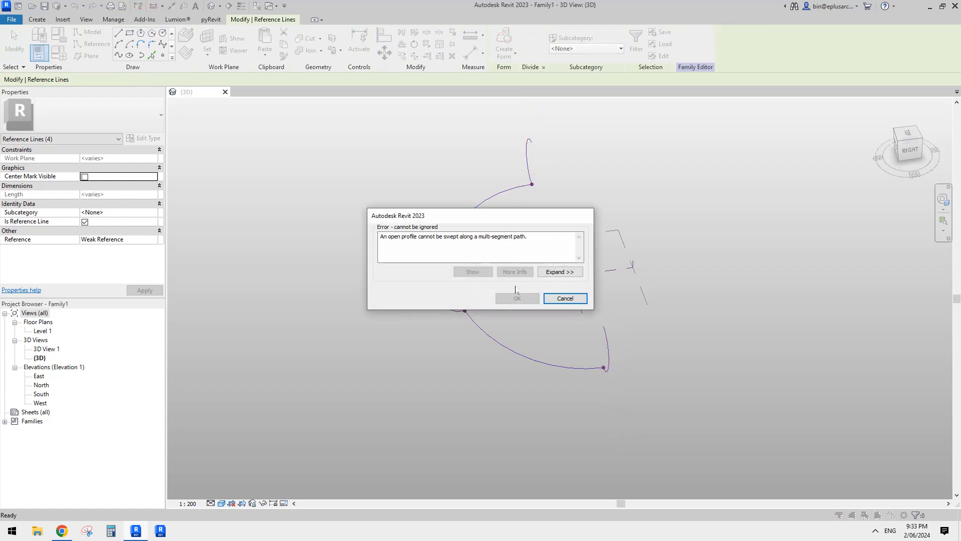
pyautogui.click(565, 299)
pyautogui.hotkey('ctrl', 'z')
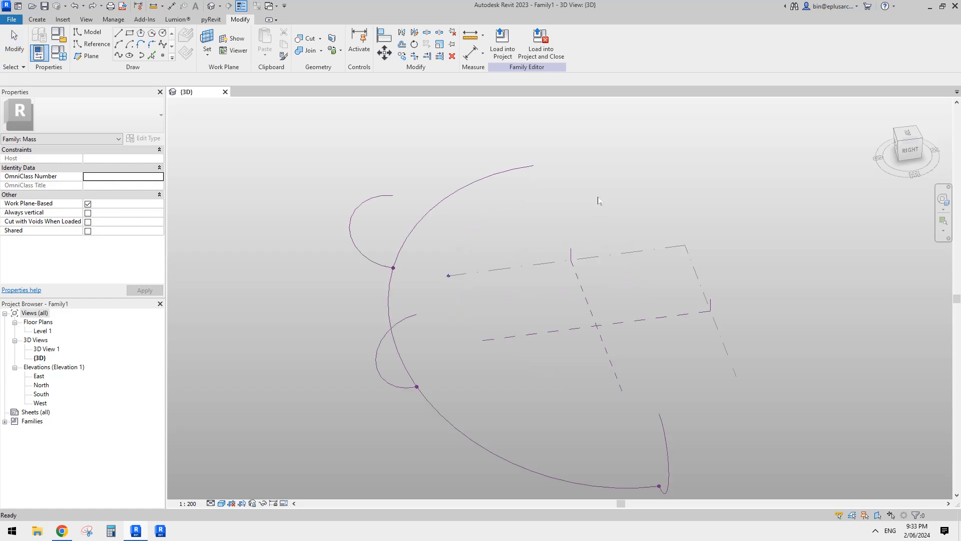
pyautogui.hotkey('ctrl', 'z')
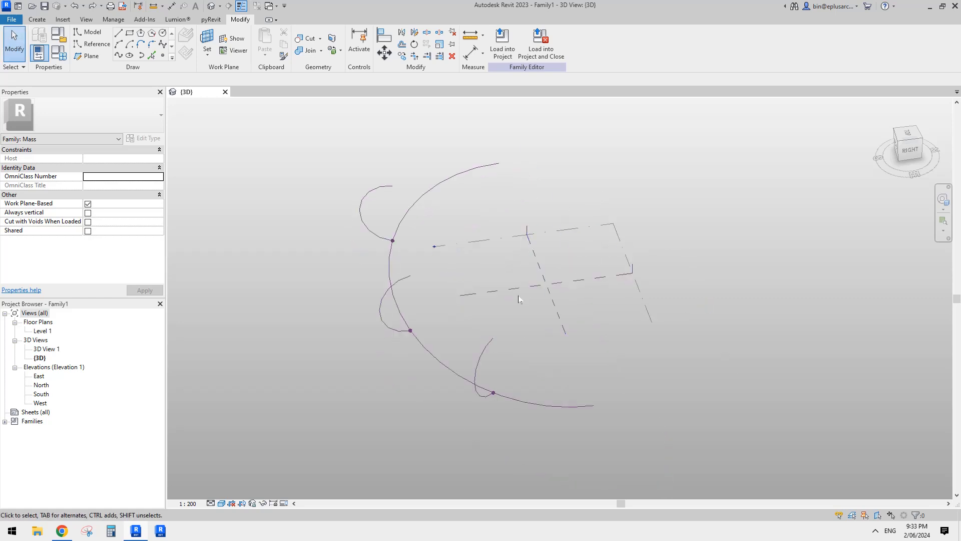
# - Create a form from the half-ellipse path and the three arc profiles in their original positions along it
pyautogui.click(486, 351)
pyautogui.keyDown('ctrl'); pyautogui.click(396, 284); pyautogui.keyUp('ctrl')
pyautogui.keyDown('ctrl'); pyautogui.click(404, 183); pyautogui.keyUp('ctrl')
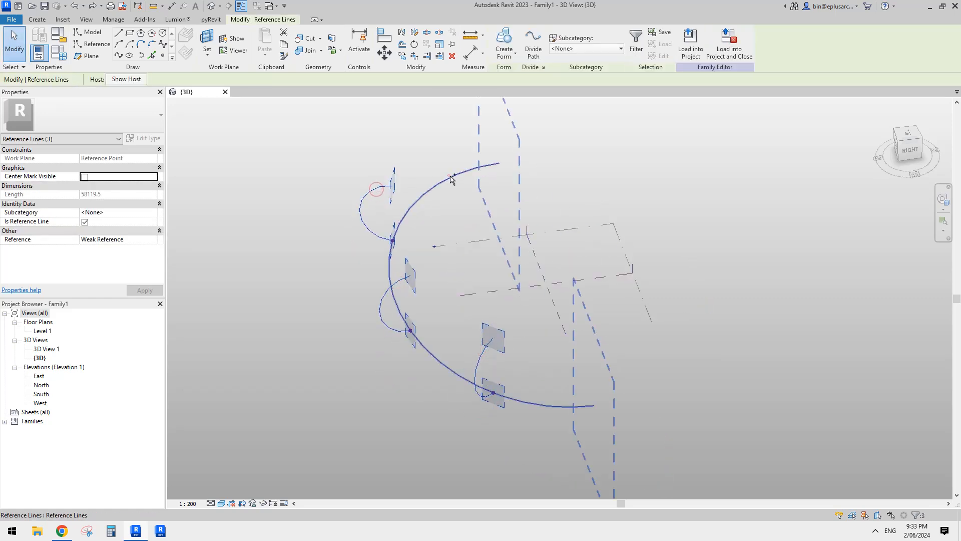
pyautogui.click(504, 37)
pyautogui.keyDown('shift'); pyautogui.moveTo(591, 292); pyautogui.dragTo(518, 280, button='middle'); pyautogui.keyUp('shift')
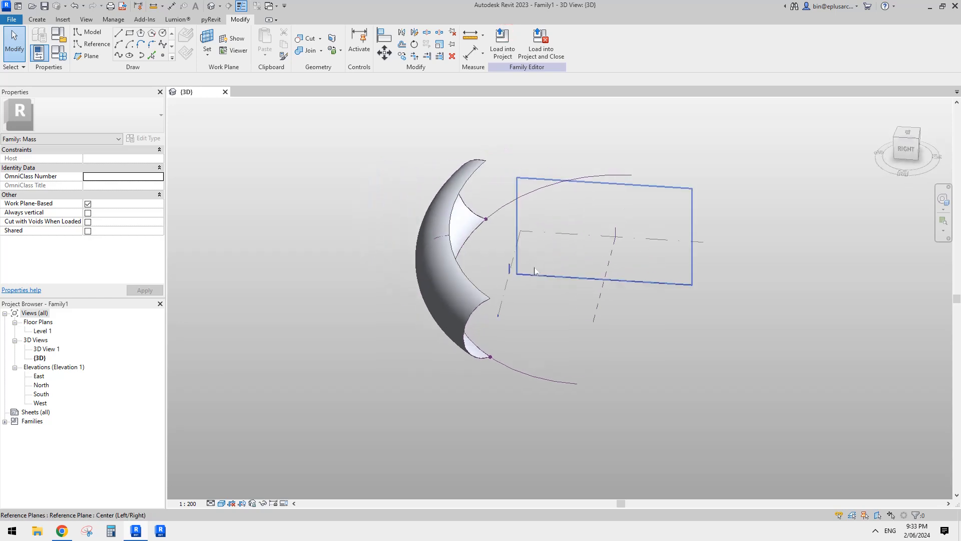
pyautogui.keyDown('shift'); pyautogui.moveTo(460, 239); pyautogui.dragTo(498, 330, button='middle'); pyautogui.keyUp('shift')
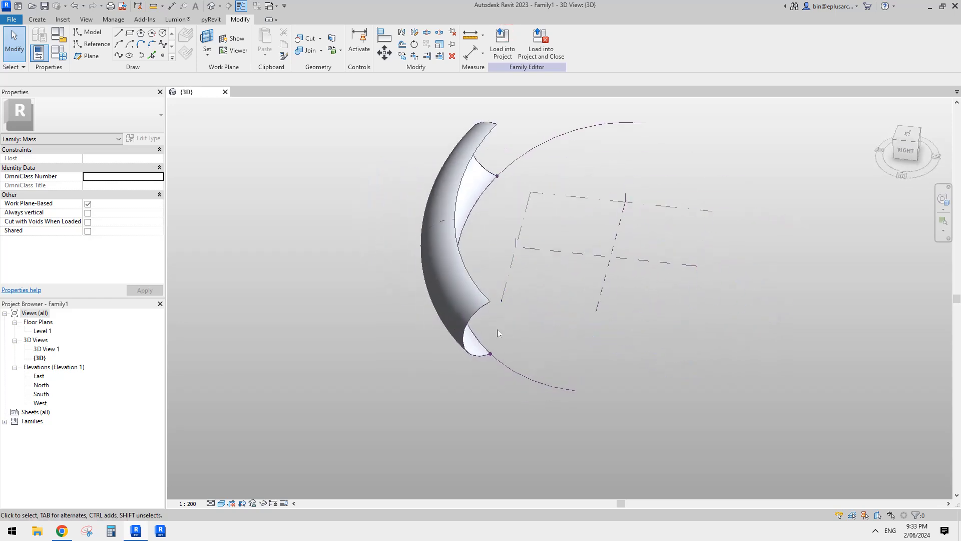
# - Slide the form's two outer profile points to opposite ends of the half ellipse, extending the form along the whole path
pyautogui.moveTo(491, 356); pyautogui.dragTo(586, 395)
pyautogui.moveTo(595, 249); pyautogui.dragTo(664, 295, button='middle')
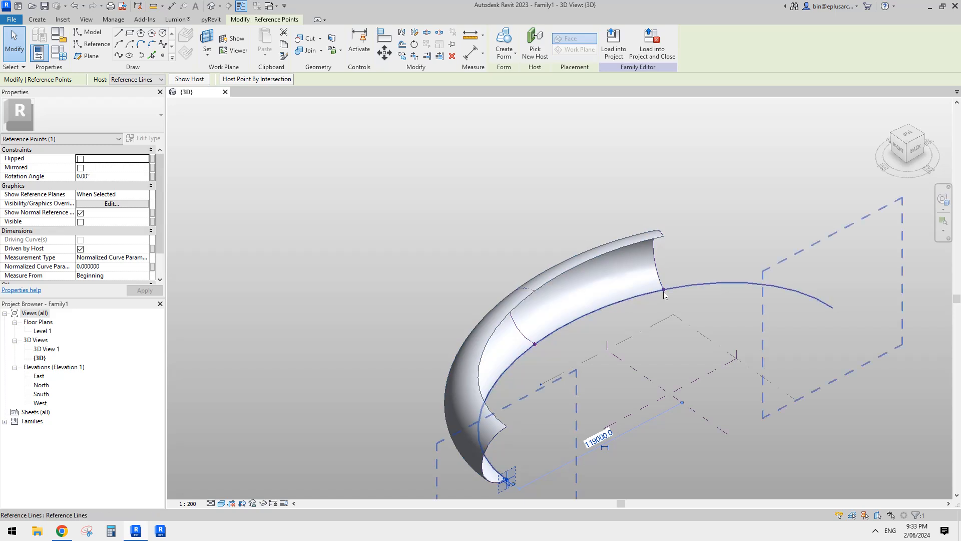
pyautogui.moveTo(859, 321); pyautogui.dragTo(855, 321)
pyautogui.keyDown('shift'); pyautogui.moveTo(713, 345); pyautogui.dragTo(576, 290, button='middle'); pyautogui.keyUp('shift')
# - Slide the middle profile's reference point to about the path's midpoint, at a normalized curve parameter of about 0.51
pyautogui.click(570, 256)
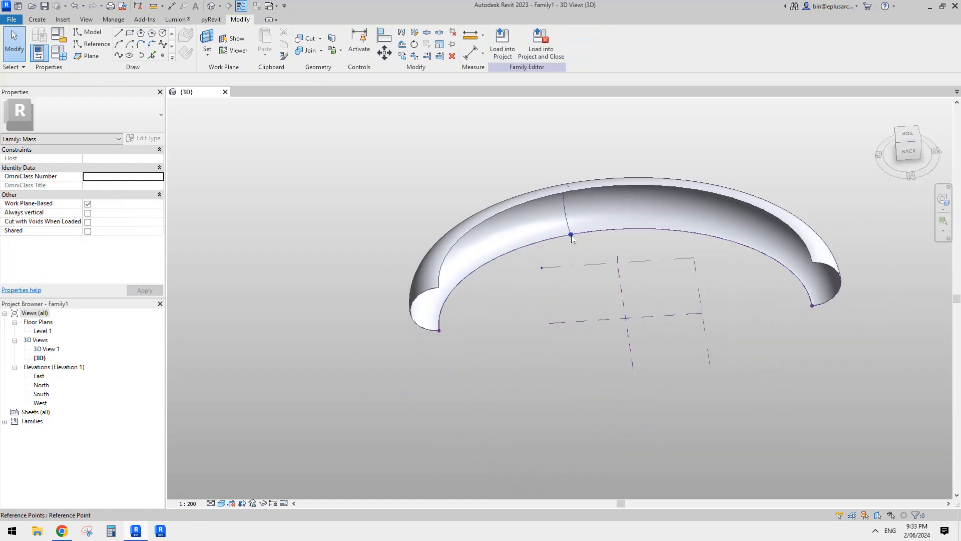
pyautogui.click(571, 235)
pyautogui.moveTo(618, 232); pyautogui.dragTo(617, 230)
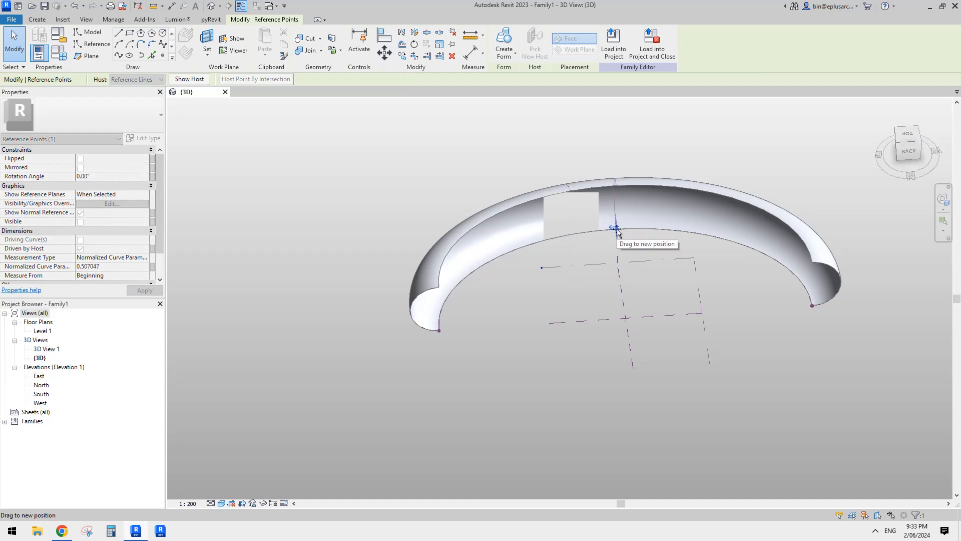
pyautogui.keyDown('shift'); pyautogui.moveTo(616, 230); pyautogui.dragTo(528, 215, button='middle'); pyautogui.keyUp('shift')
pyautogui.scroll(2, 446, 282)
pyautogui.press('Escape')
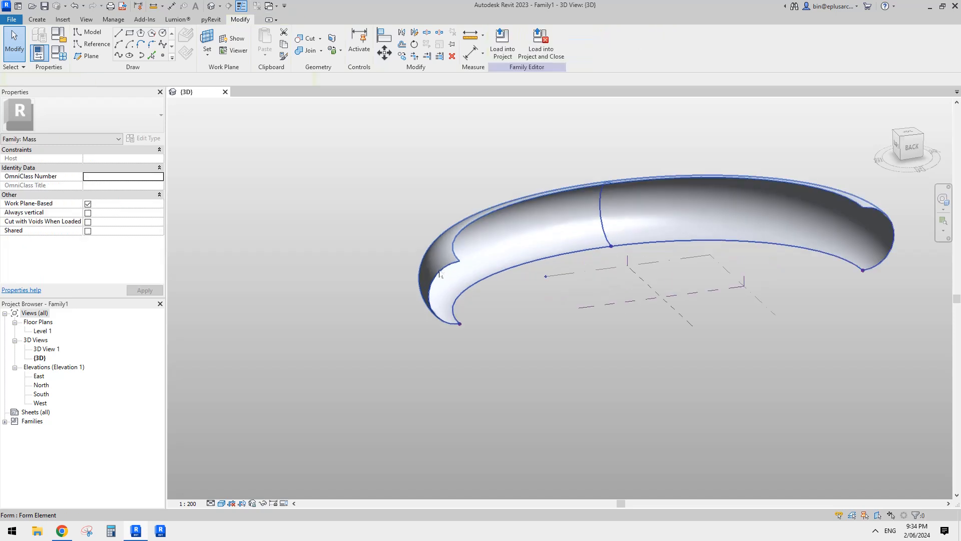
# - Try to enlarge the near end arc profile by setting its radius to 30000
pyautogui.press('Tab')
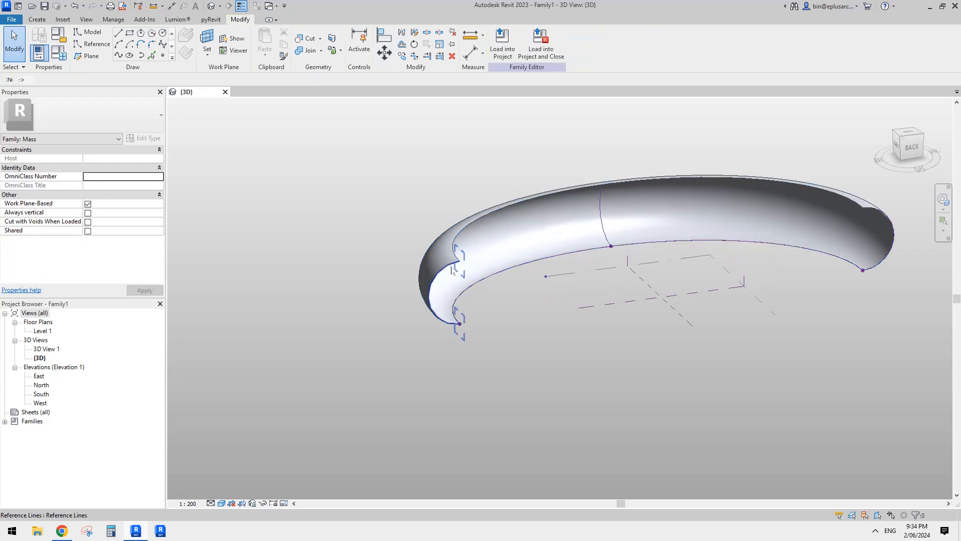
pyautogui.click(452, 270)
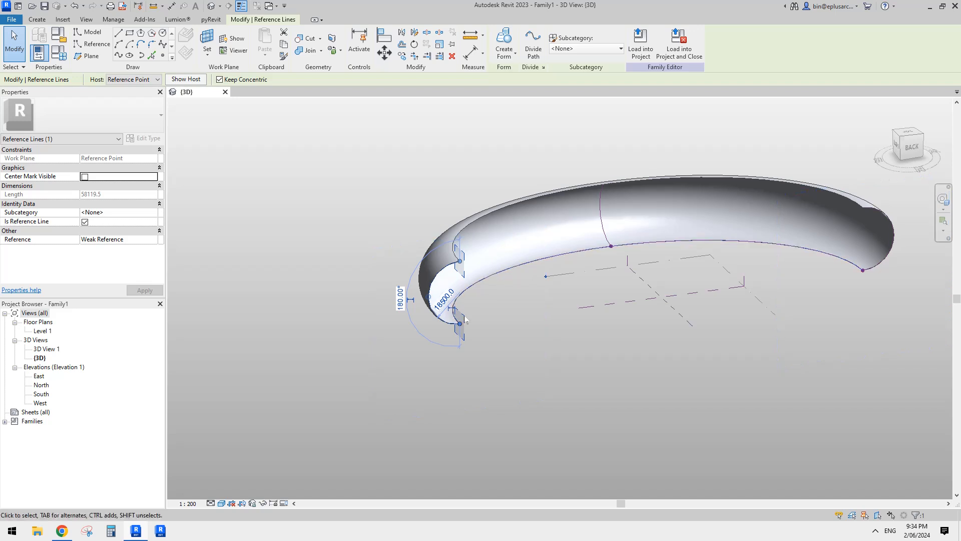
pyautogui.keyDown('shift'); pyautogui.moveTo(510, 309); pyautogui.dragTo(458, 329, button='middle'); pyautogui.keyUp('shift')
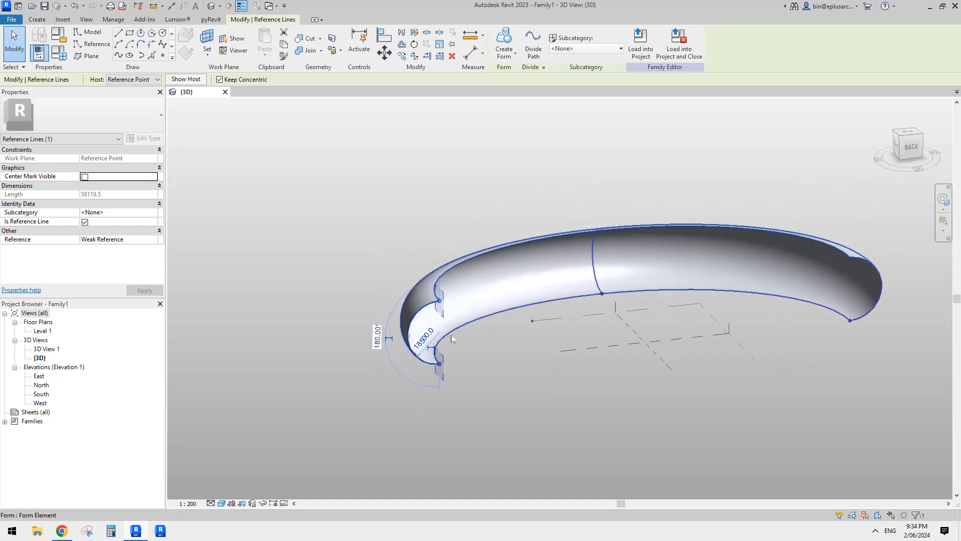
pyautogui.scroll(2, 437, 347)
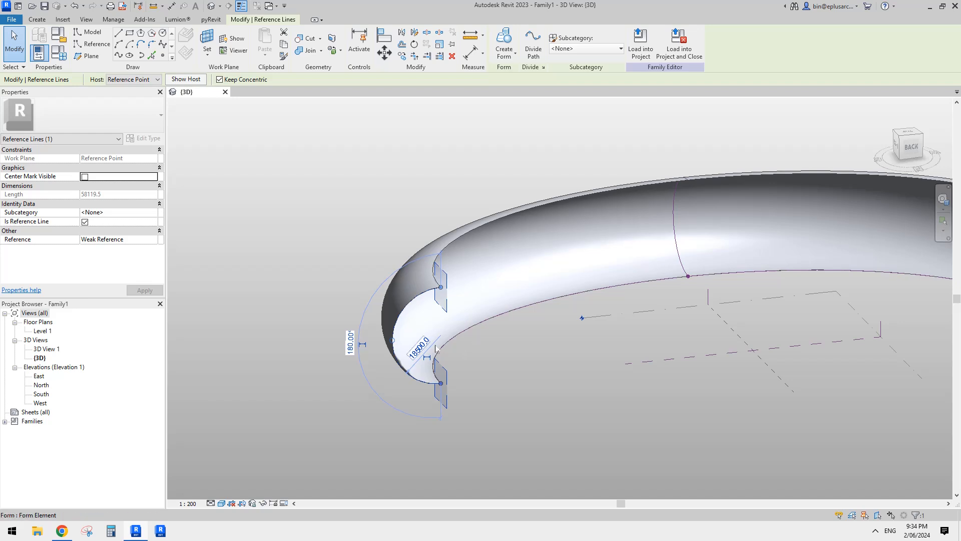
pyautogui.click(423, 353)
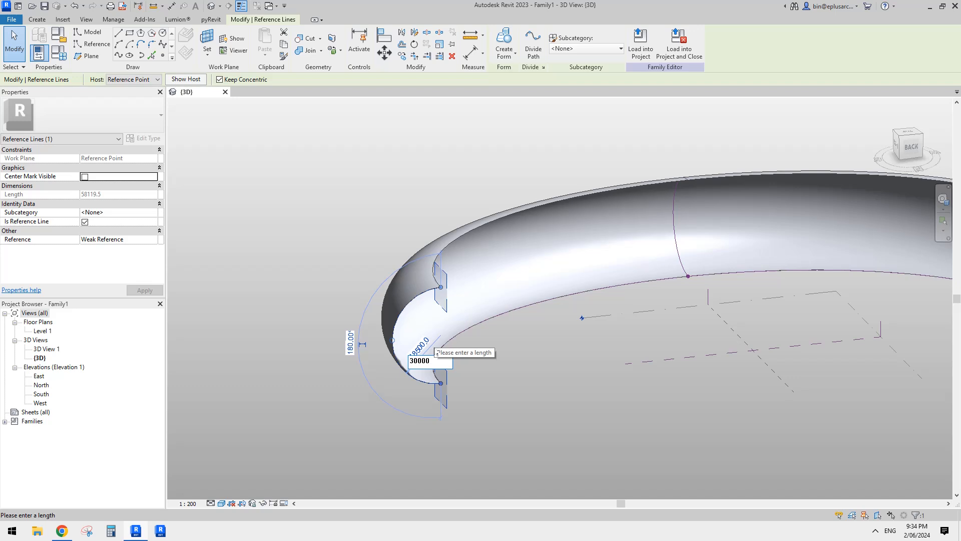
pyautogui.write('30000')
pyautogui.press('Return')
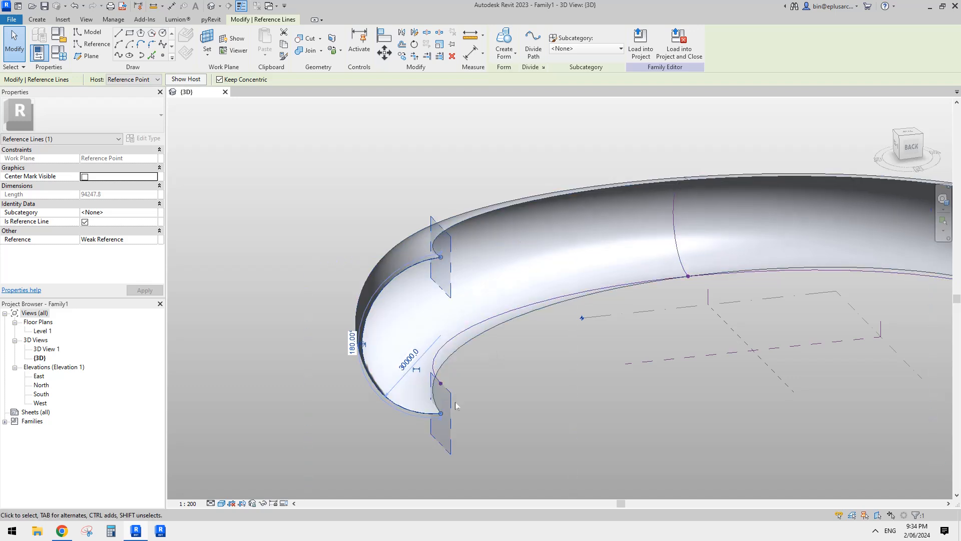
pyautogui.keyDown('shift'); pyautogui.moveTo(435, 352); pyautogui.dragTo(462, 351, button='middle'); pyautogui.keyUp('shift')
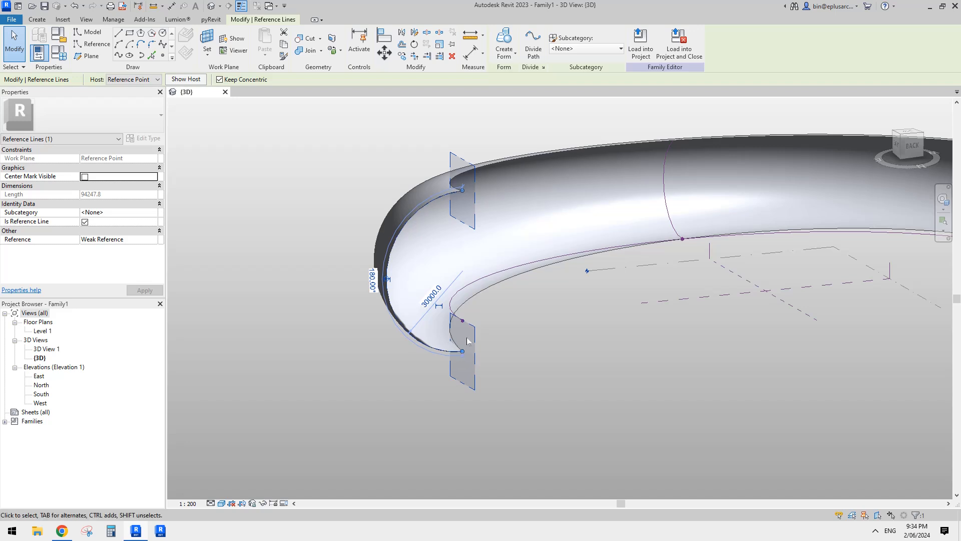
pyautogui.keyDown('shift'); pyautogui.moveTo(465, 325); pyautogui.dragTo(490, 279, button='middle'); pyautogui.keyUp('shift')
pyautogui.press('Escape')
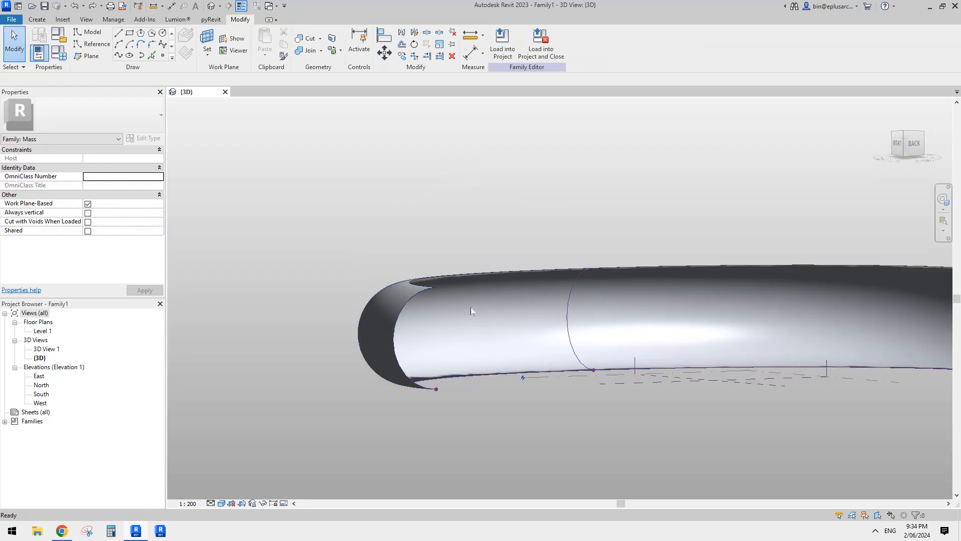
# - Scale the near end arc profile from its lower endpoint so its height becomes 50000
pyautogui.keyDown('shift'); pyautogui.moveTo(472, 313); pyautogui.dragTo(406, 311, button='middle'); pyautogui.keyUp('shift')
pyautogui.press('Tab')
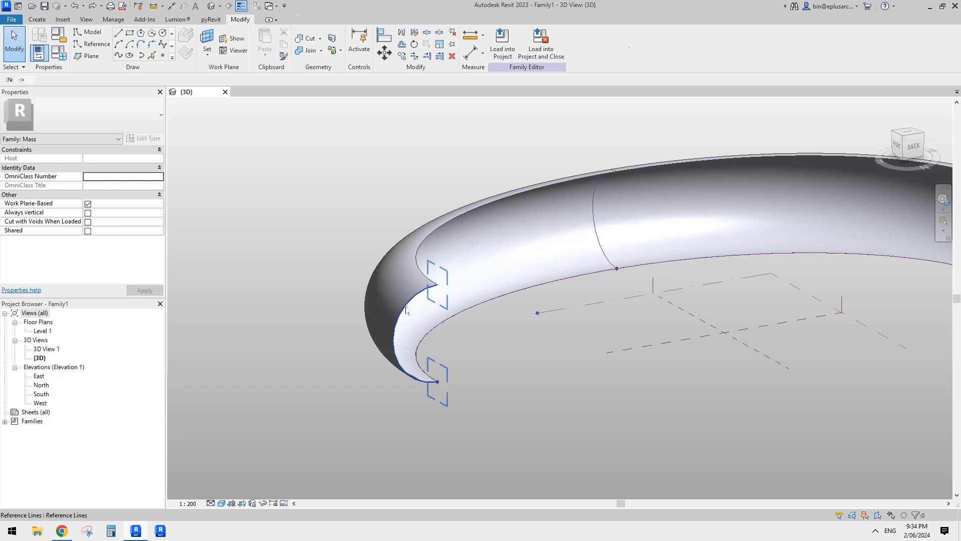
pyautogui.click(406, 312)
pyautogui.press('r')
pyautogui.press('e')
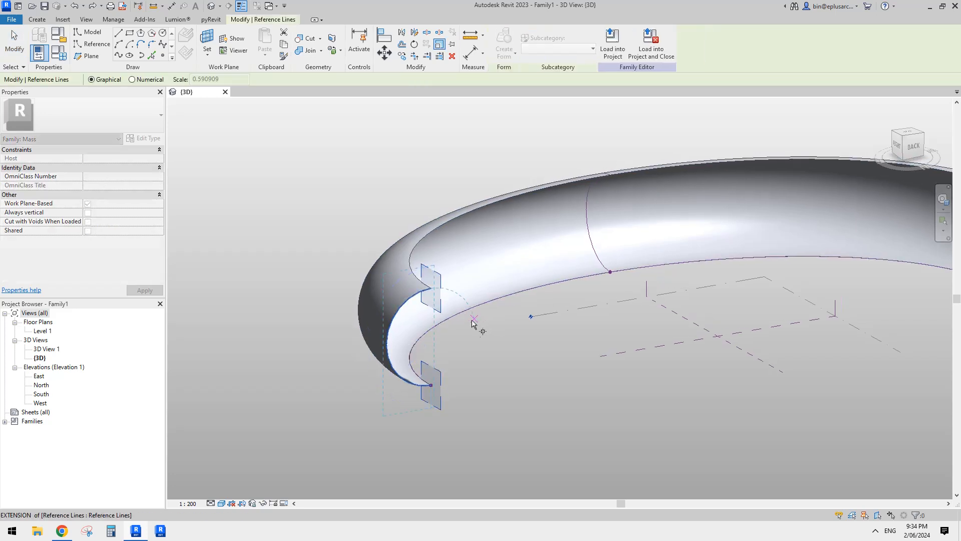
pyautogui.click(431, 386)
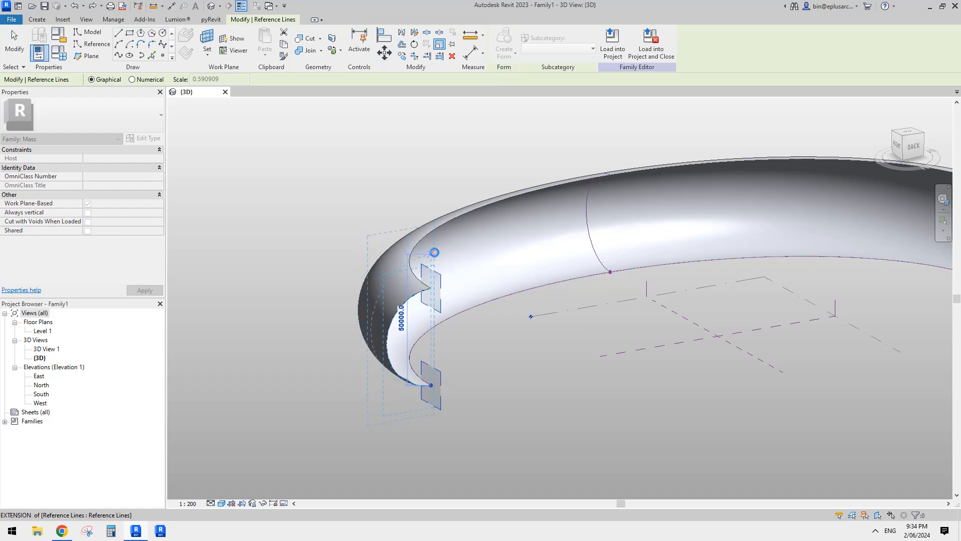
pyautogui.click(434, 252)
pyautogui.scroll(-2, 413, 304)
pyautogui.moveTo(430, 306); pyautogui.dragTo(348, 315, button='middle')
pyautogui.scroll(3, 771, 310)
pyautogui.click(752, 317)
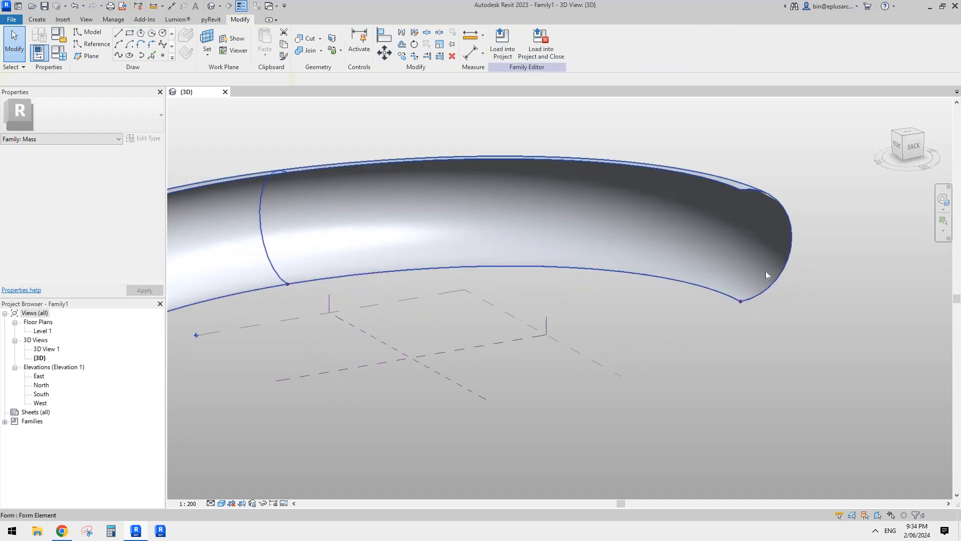
# - Scale the far end arc profile from its lower endpoint so its height becomes 50000
pyautogui.click(789, 252)
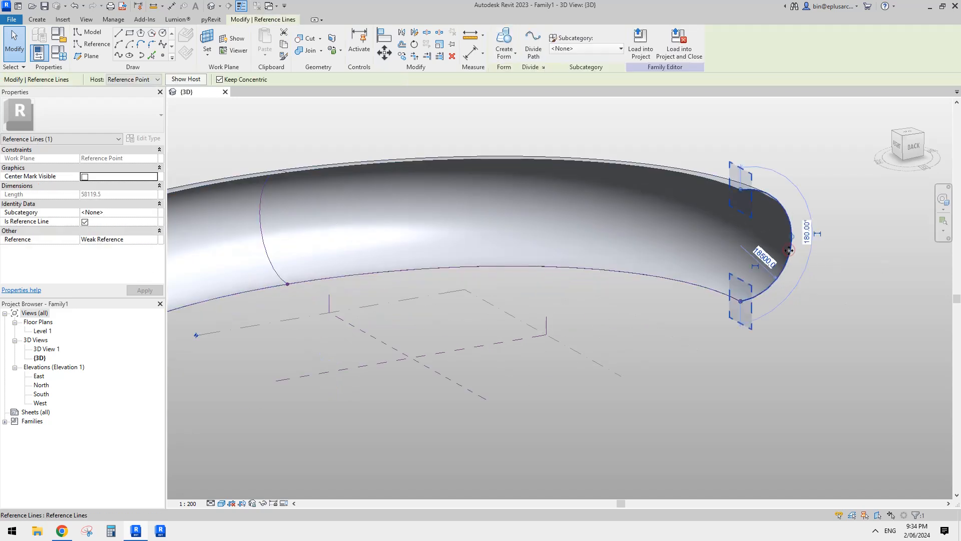
pyautogui.press('r')
pyautogui.press('e')
pyautogui.click(740, 301)
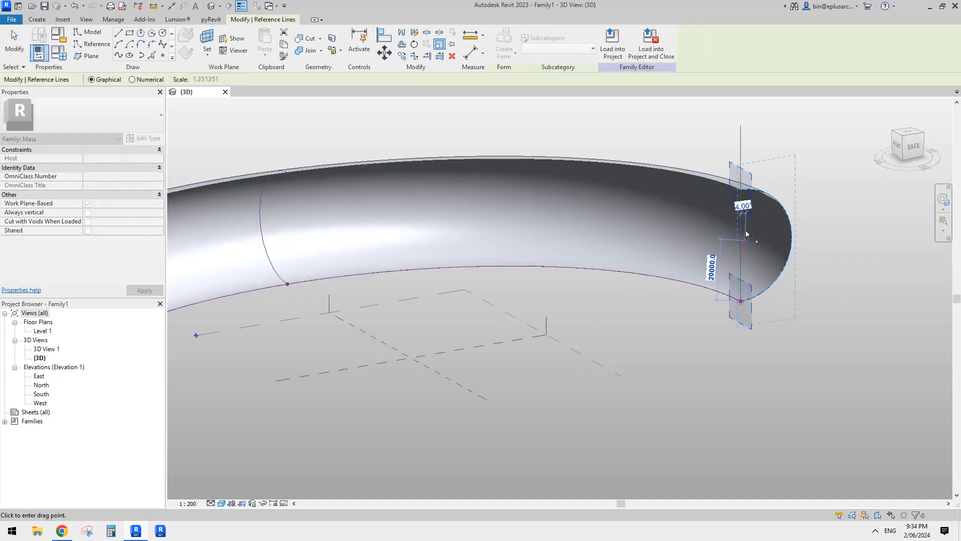
pyautogui.click(740, 190)
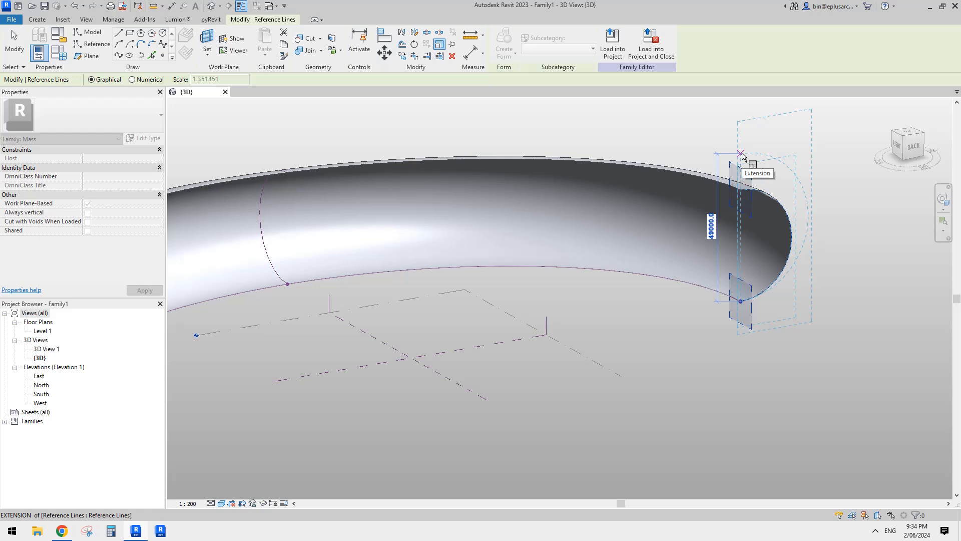
pyautogui.write('50')
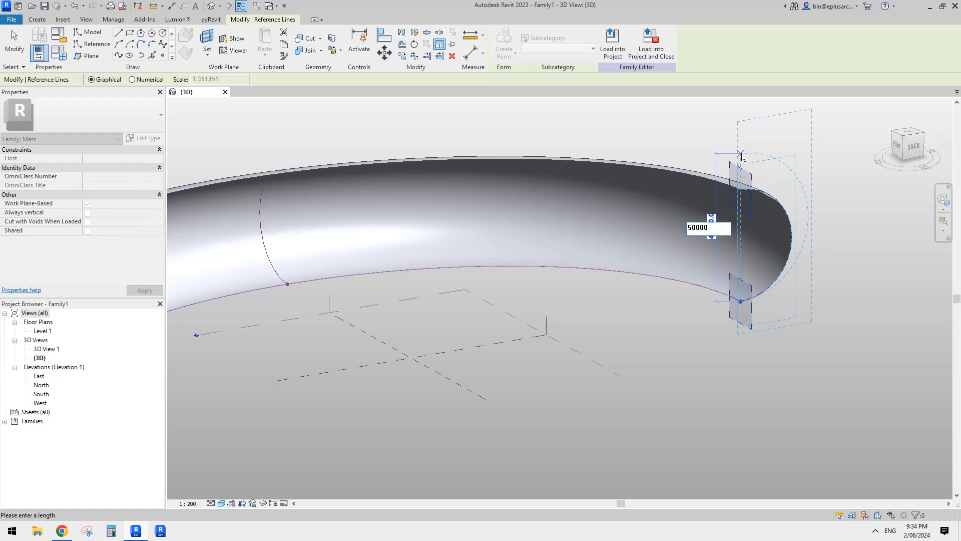
pyautogui.write('00.0')
pyautogui.press('Return')
pyautogui.scroll(-2, 521, 338)
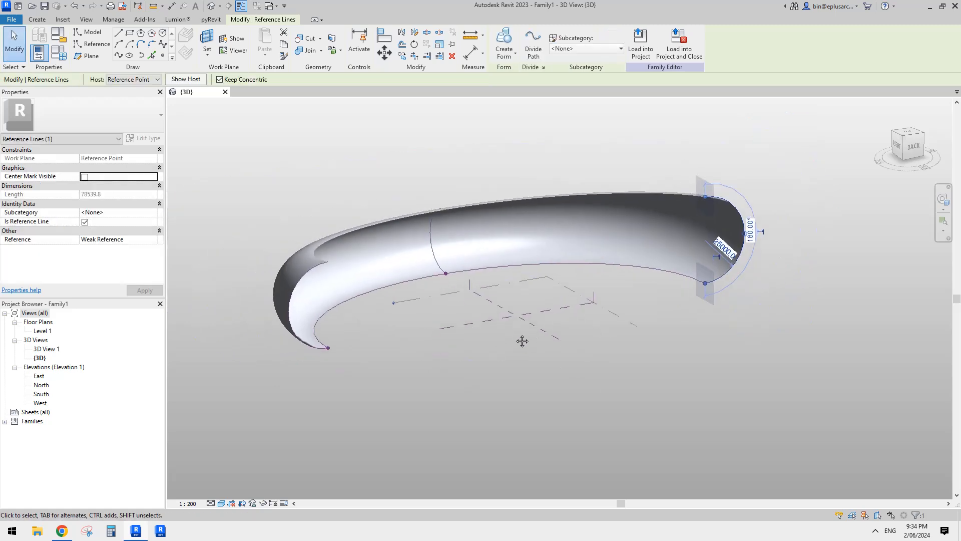
# - Scale the middle arc profile from its lower endpoint so its radius becomes 40000
pyautogui.click(432, 245)
pyautogui.press('r')
pyautogui.press('e')
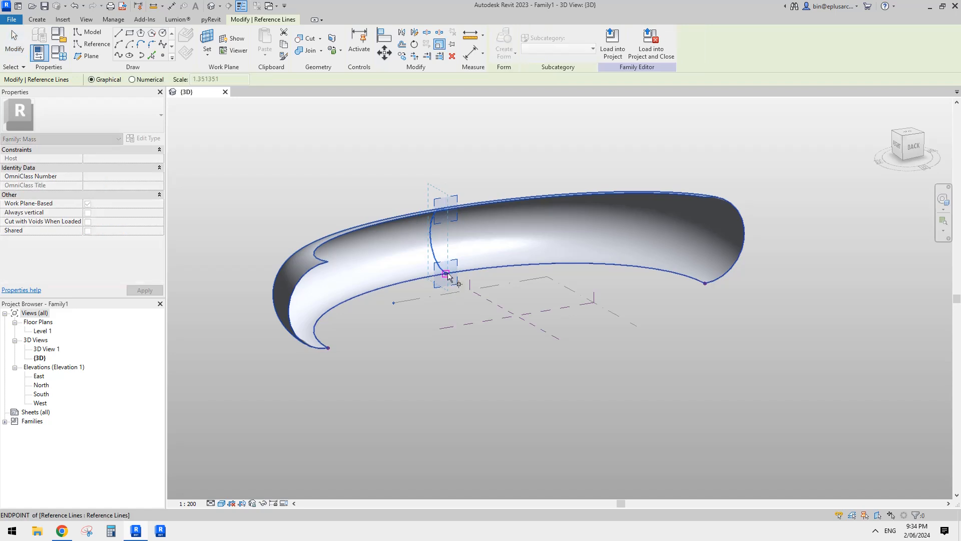
pyautogui.click(446, 273)
pyautogui.click(445, 209)
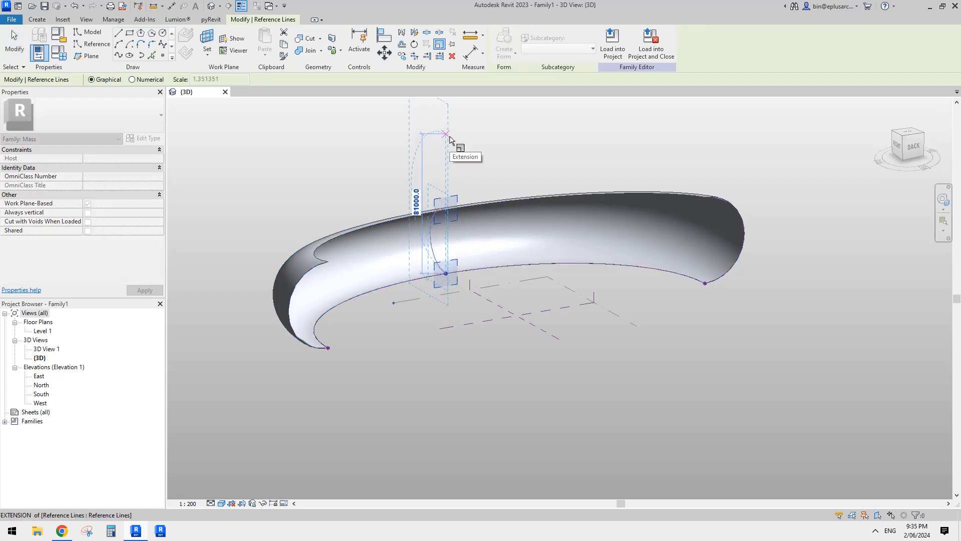
pyautogui.click(446, 135)
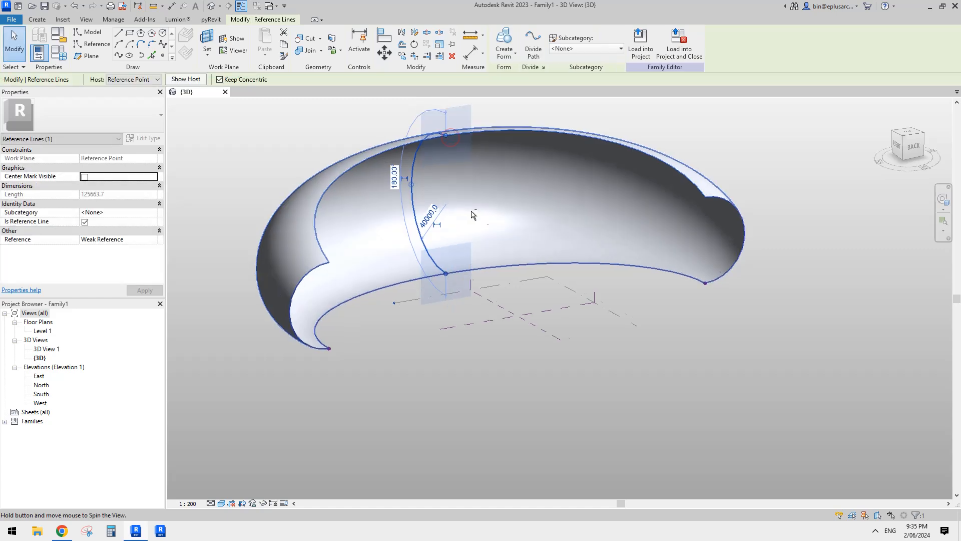
# - Switch to the Google Docs reference images to check the stadium's shape, and return to the Revit model
pyautogui.keyDown('shift'); pyautogui.moveTo(472, 215); pyautogui.dragTo(338, 393, button='middle'); pyautogui.keyUp('shift')
pyautogui.click(67, 529)
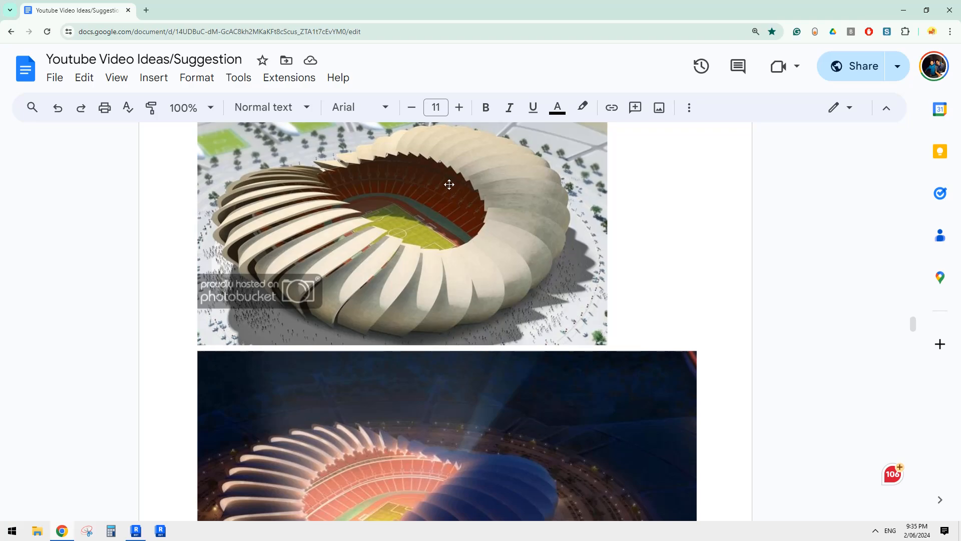
pyautogui.click(137, 529)
pyautogui.keyDown('shift'); pyautogui.moveTo(431, 333); pyautogui.dragTo(427, 402, button='middle'); pyautogui.keyUp('shift')
pyautogui.moveTo(395, 256)
pyautogui.keyDown('shift'); pyautogui.mouseDown(button='middle')
pyautogui.moveTo(401, 229)
pyautogui.moveTo(379, 250)
pyautogui.moveTo(393, 247)
pyautogui.mouseUp(button='middle'); pyautogui.keyUp('shift')
pyautogui.scroll(1, 483, 203)
pyautogui.moveTo(467, 189); pyautogui.dragTo(519, 203)
pyautogui.moveTo(539, 215); pyautogui.dragTo(547, 223)
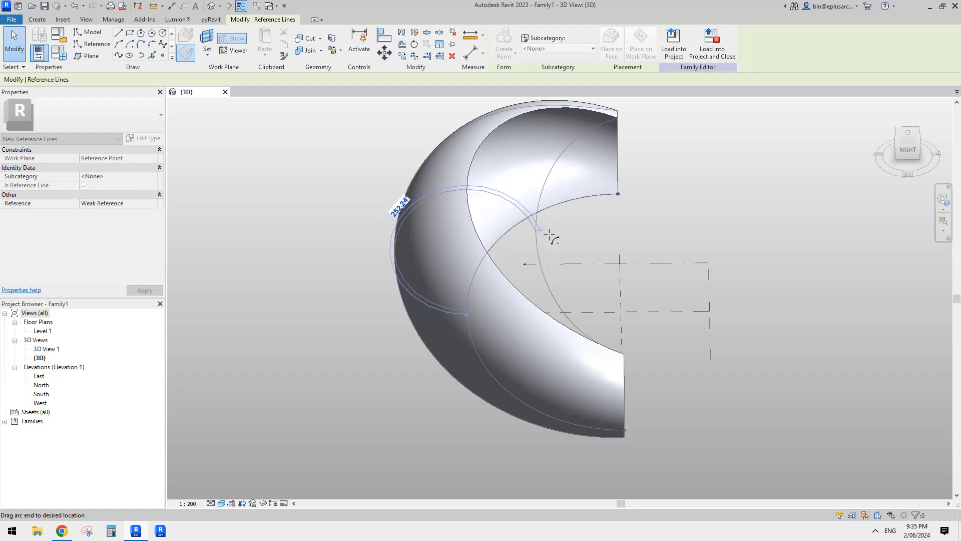
pyautogui.moveTo(549, 241)
pyautogui.mouseDown()
pyautogui.moveTo(547, 221)
pyautogui.moveTo(540, 240)
pyautogui.moveTo(549, 247)
pyautogui.mouseUp()
pyautogui.press('Escape')
pyautogui.keyDown('shift'); pyautogui.moveTo(549, 247); pyautogui.dragTo(508, 287, button='middle'); pyautogui.keyUp('shift')
# - Select the stadium form and divide its surface into a UV grid
pyautogui.click(586, 211)
pyautogui.click(563, 233)
pyautogui.click(439, 270)
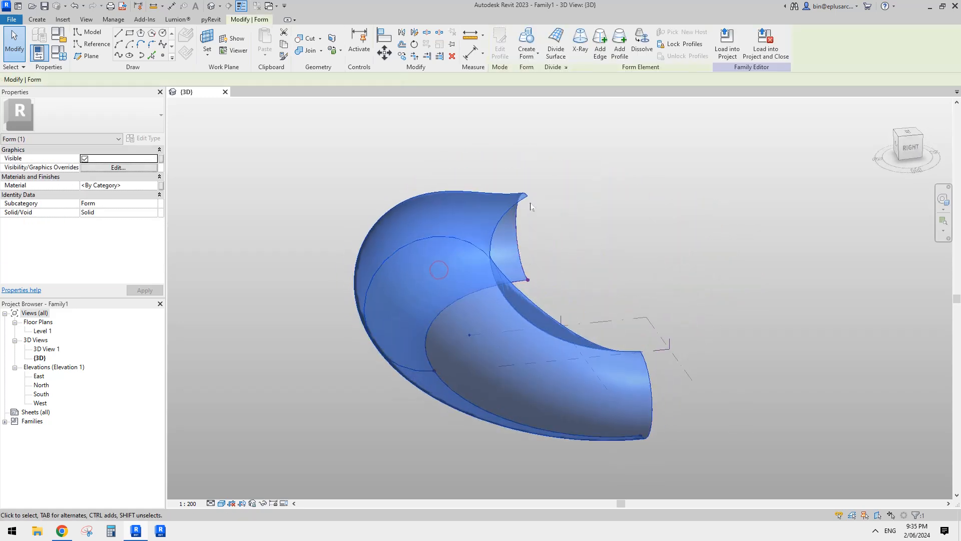
pyautogui.click(555, 41)
pyautogui.keyDown('shift'); pyautogui.moveTo(466, 293); pyautogui.dragTo(341, 253, button='middle'); pyautogui.keyUp('shift')
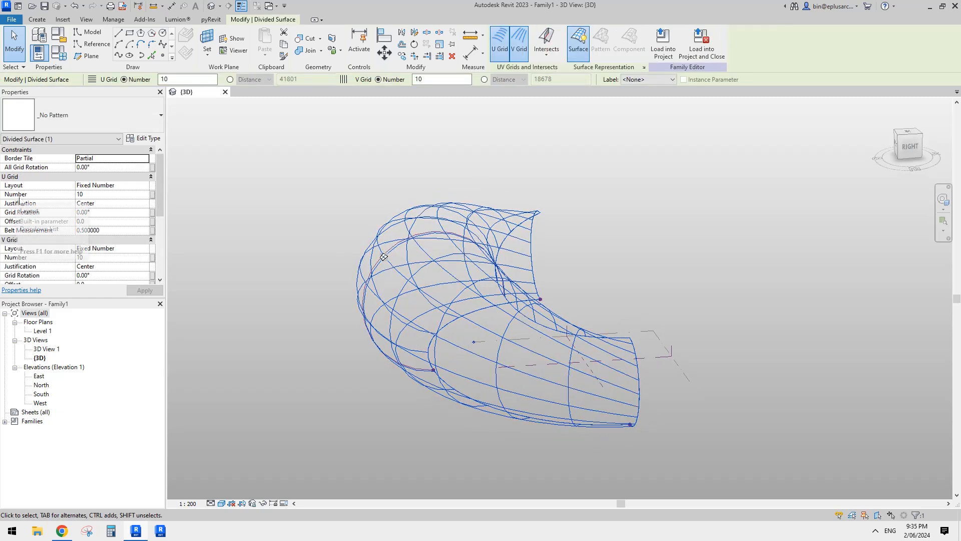
# - Try a U grid number of 2 on the divided surface, and set it back to 10
pyautogui.click(106, 195)
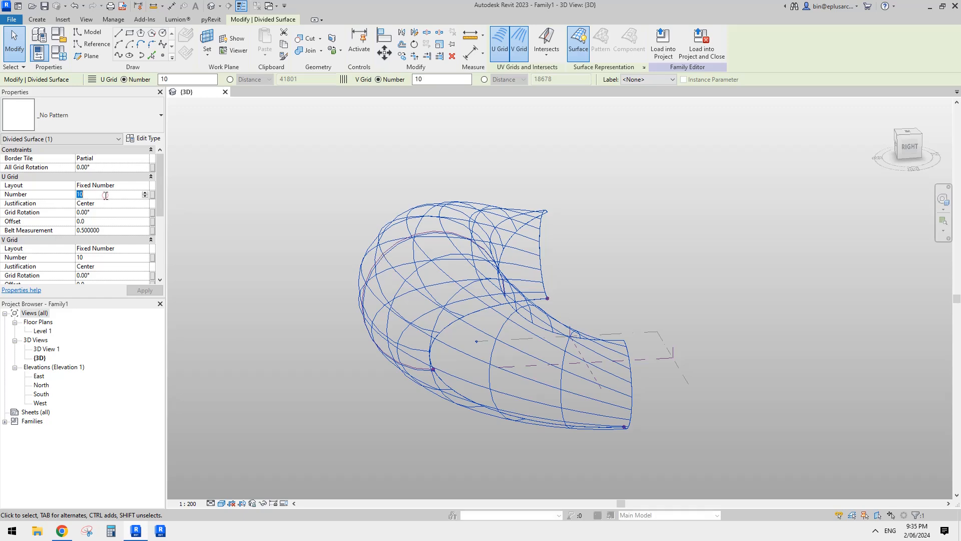
pyautogui.write('2')
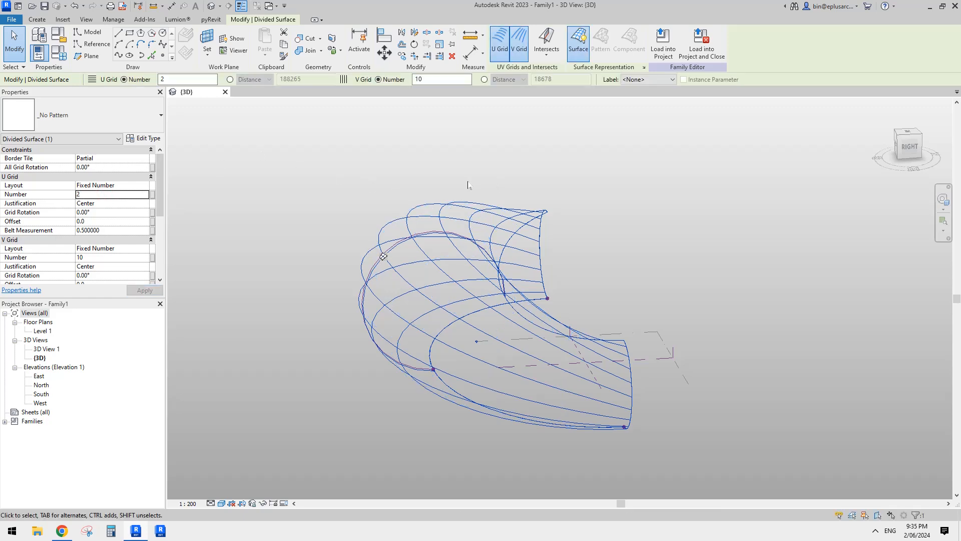
pyautogui.keyDown('shift'); pyautogui.moveTo(499, 203); pyautogui.dragTo(470, 206, button='middle'); pyautogui.keyUp('shift')
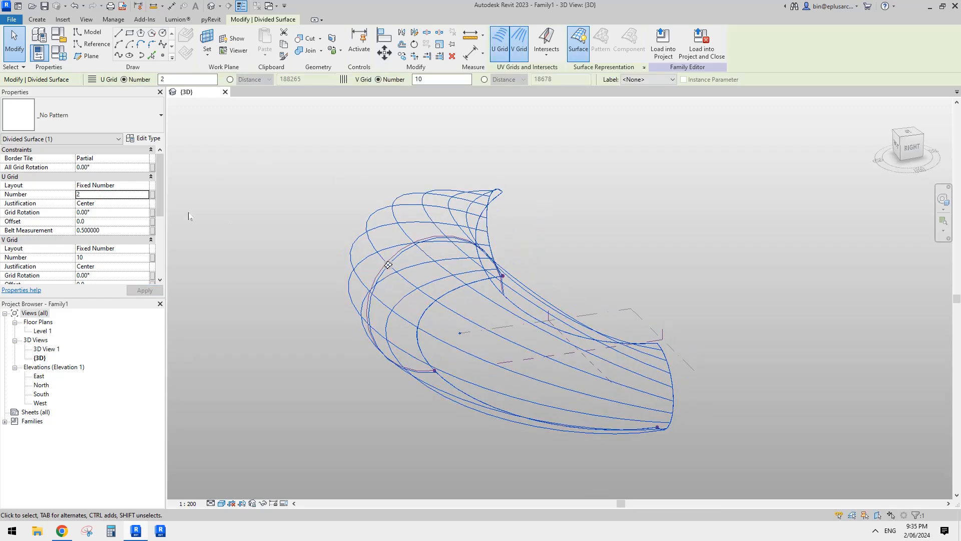
pyautogui.click(114, 198)
pyautogui.write('1')
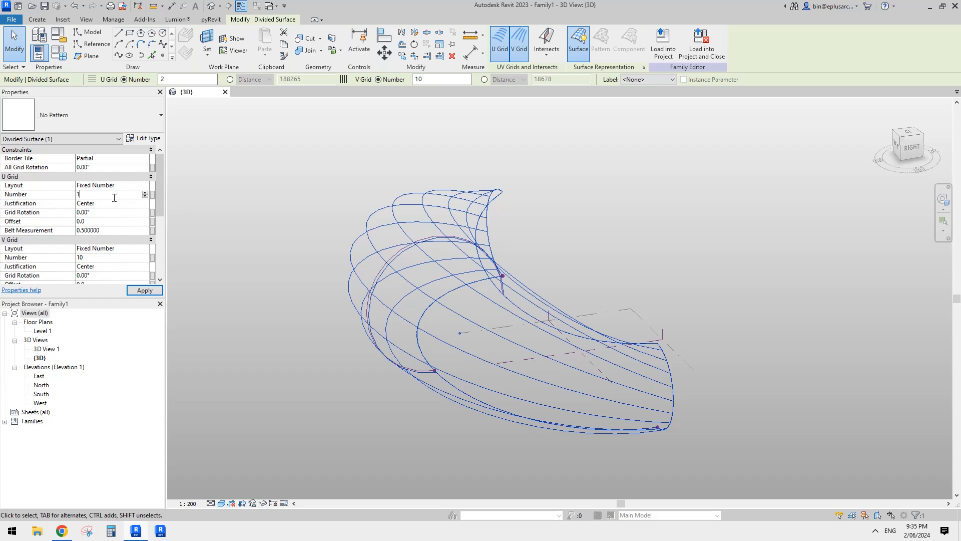
pyautogui.write('0')
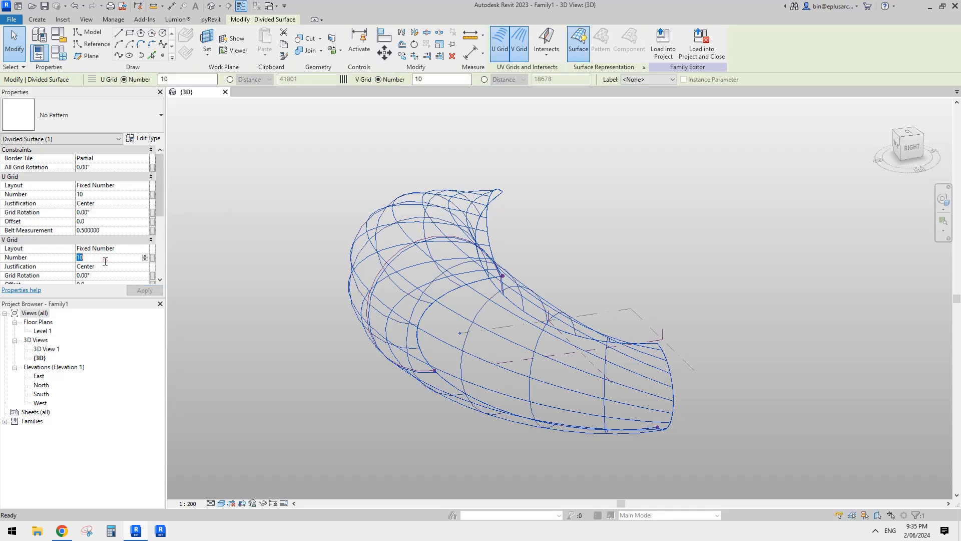
# - Set the divided surface's V grid number to 2
pyautogui.click(105, 260)
pyautogui.write('2')
pyautogui.keyDown('shift'); pyautogui.moveTo(334, 288); pyautogui.dragTo(575, 98, button='middle'); pyautogui.keyUp('shift')
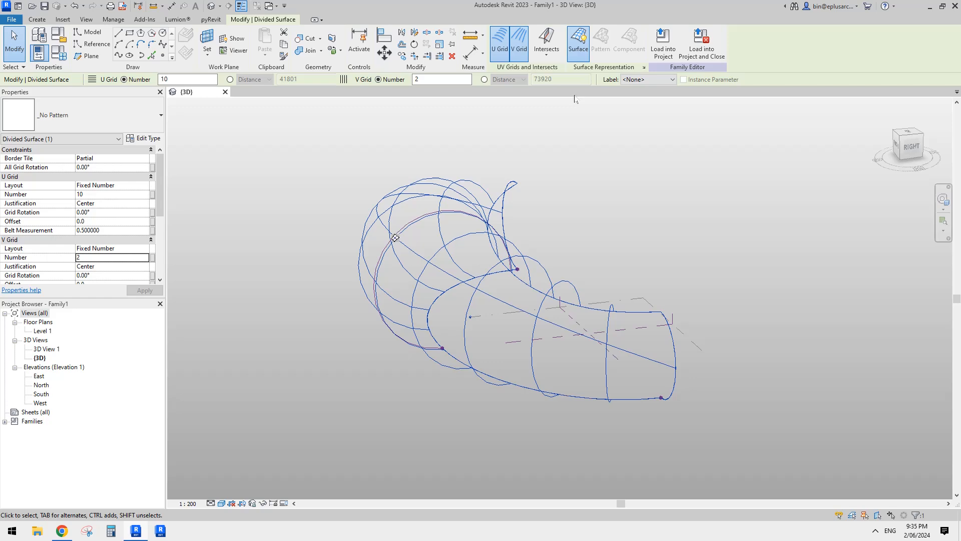
# - Show the divided surface's nodes in its surface representation settings
pyautogui.click(645, 67)
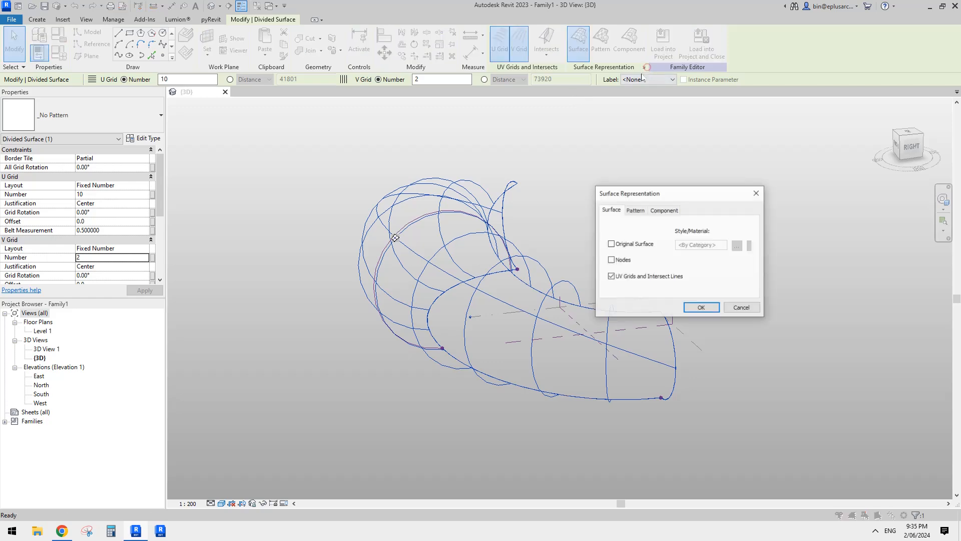
pyautogui.click(701, 307)
pyautogui.keyDown('shift'); pyautogui.moveTo(701, 307); pyautogui.dragTo(487, 298, button='middle'); pyautogui.keyUp('shift')
# - Set the divided surface's V grid number to 3
pyautogui.doubleClick(105, 259)
pyautogui.write('3')
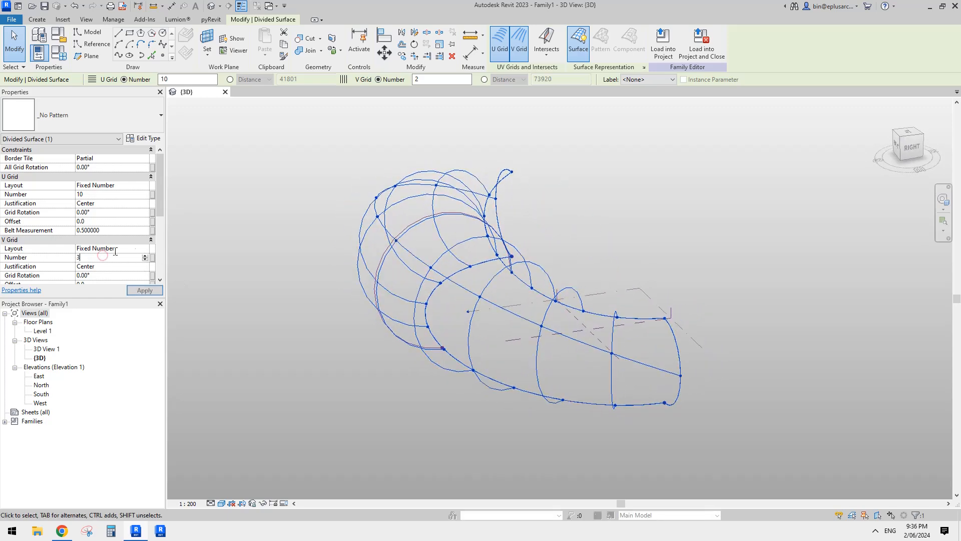
pyautogui.keyDown('shift'); pyautogui.moveTo(336, 224); pyautogui.dragTo(421, 214, button='middle'); pyautogui.keyUp('shift')
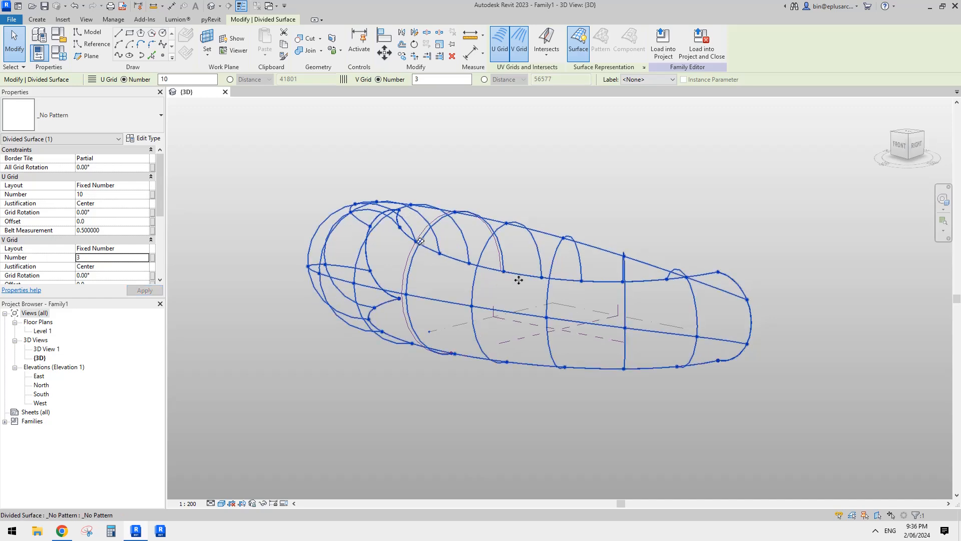
# - Examine the divided surface from several angles and compare it with the stadium reference images in the Google Docs document
pyautogui.keyDown('shift'); pyautogui.moveTo(516, 279); pyautogui.dragTo(465, 306, button='middle'); pyautogui.keyUp('shift')
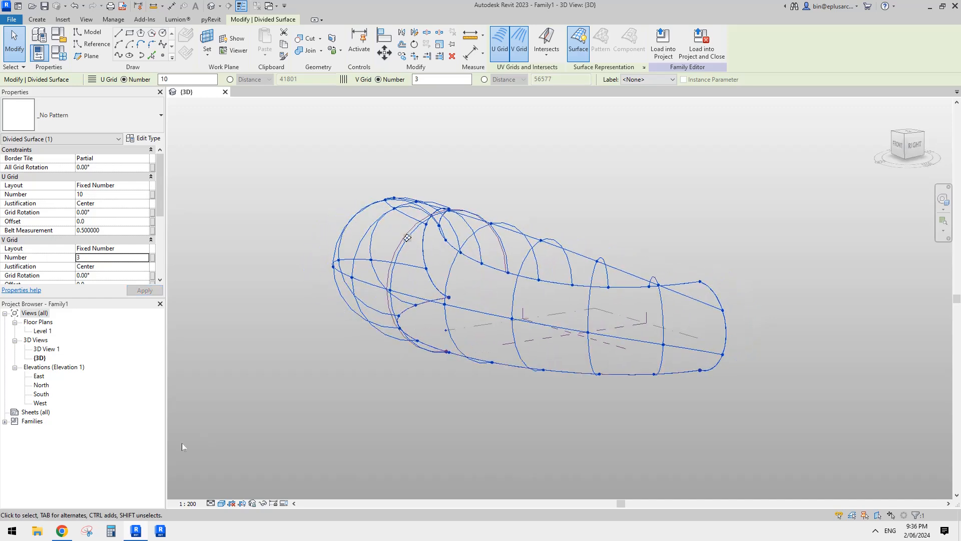
pyautogui.click(63, 532)
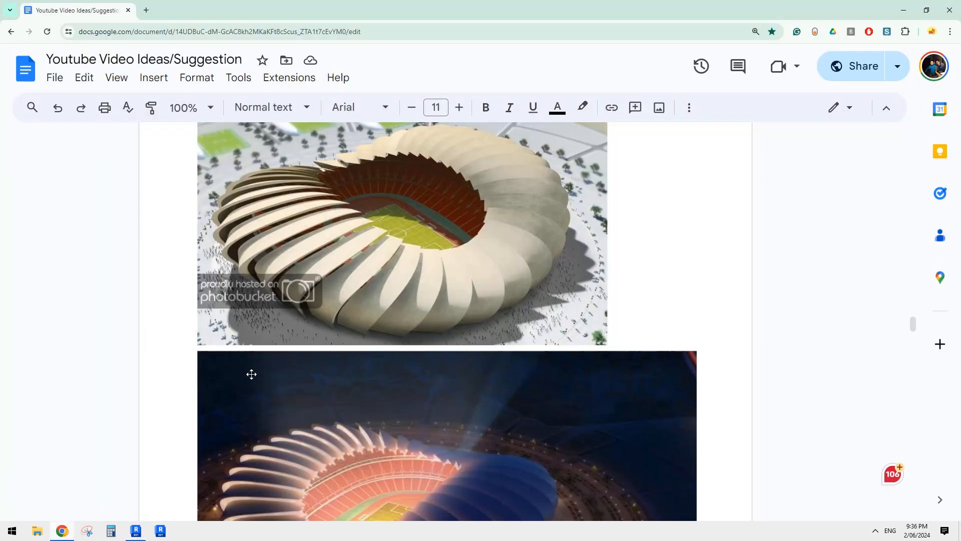
pyautogui.click(139, 535)
pyautogui.keyDown('shift'); pyautogui.moveTo(405, 369); pyautogui.dragTo(330, 356, button='middle'); pyautogui.keyUp('shift')
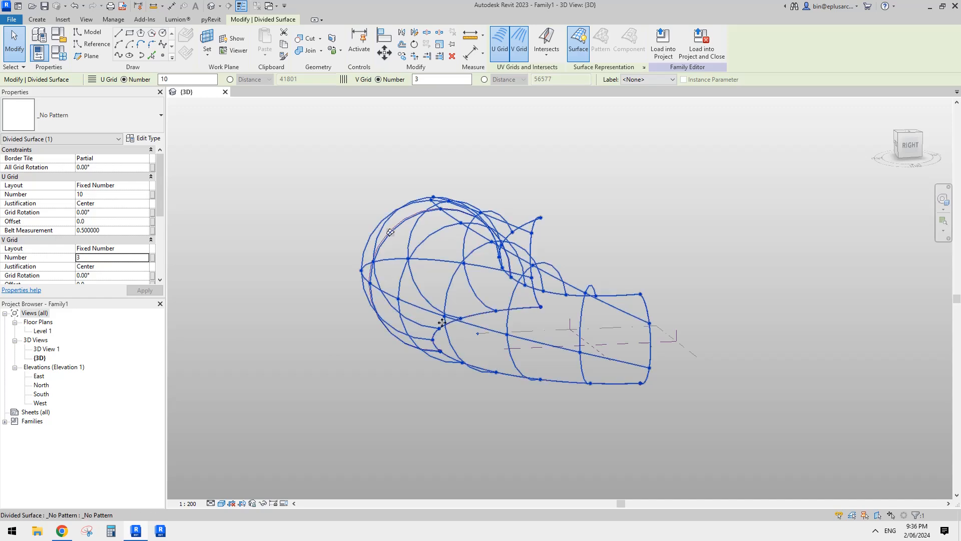
pyautogui.keyDown('shift'); pyautogui.moveTo(442, 323); pyautogui.dragTo(470, 327, button='middle'); pyautogui.keyUp('shift')
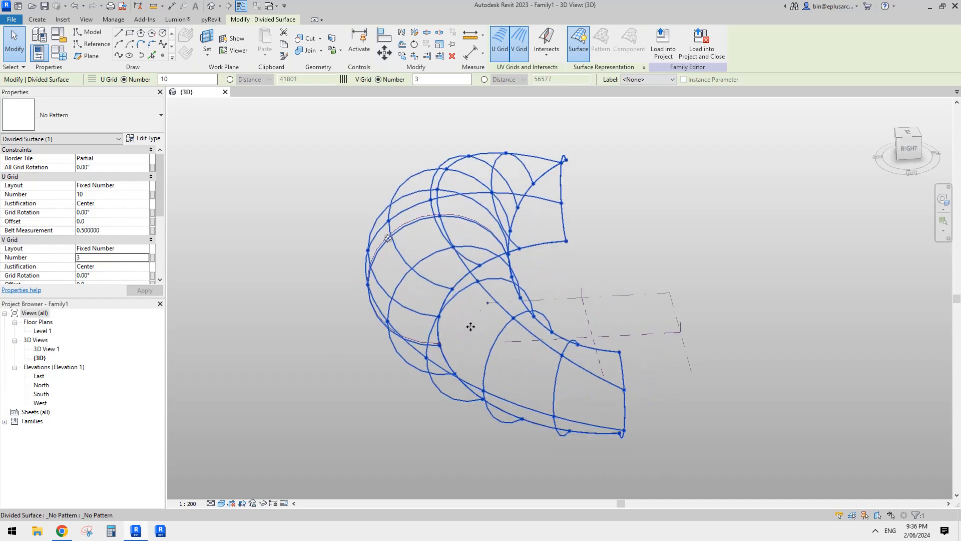
pyautogui.keyDown('shift'); pyautogui.moveTo(479, 280); pyautogui.dragTo(557, 270, button='middle'); pyautogui.keyUp('shift')
pyautogui.click(511, 349)
pyautogui.scroll(-2, 526, 349)
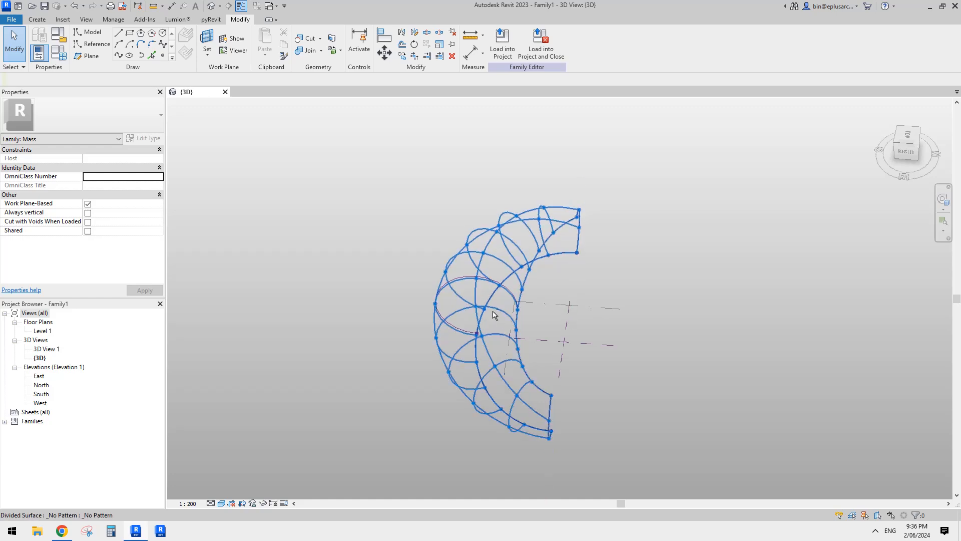
pyautogui.keyDown('shift'); pyautogui.moveTo(495, 315); pyautogui.dragTo(519, 278, button='middle'); pyautogui.keyUp('shift')
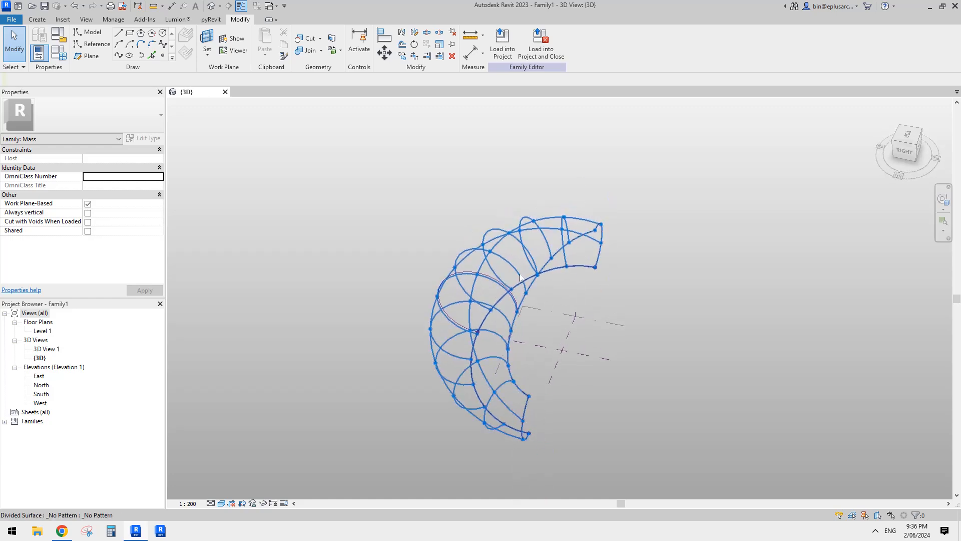
# - Open the Level 1 floor plan and check which elements are selected at the two ends of the half ring
pyautogui.doubleClick(43, 331)
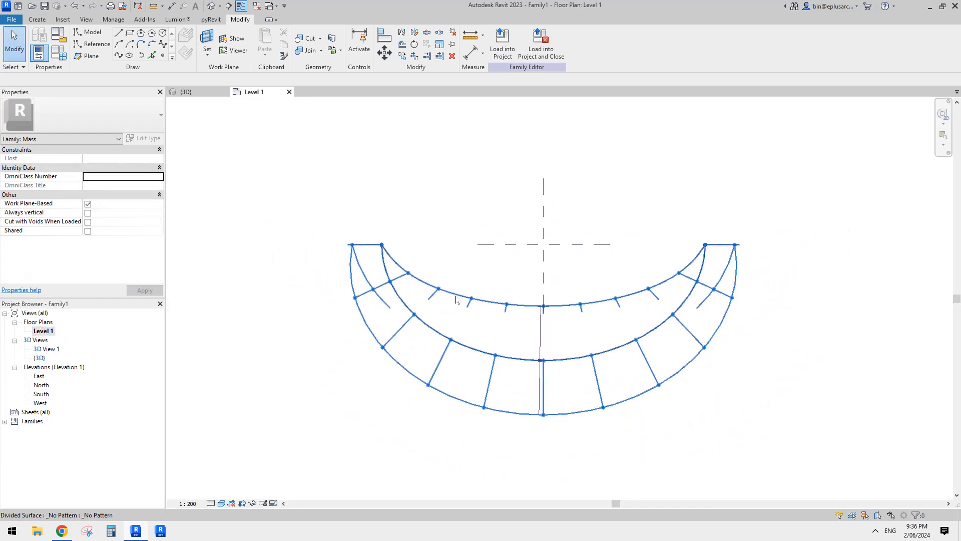
pyautogui.moveTo(426, 230); pyautogui.dragTo(353, 304)
pyautogui.moveTo(320, 369); pyautogui.dragTo(322, 368)
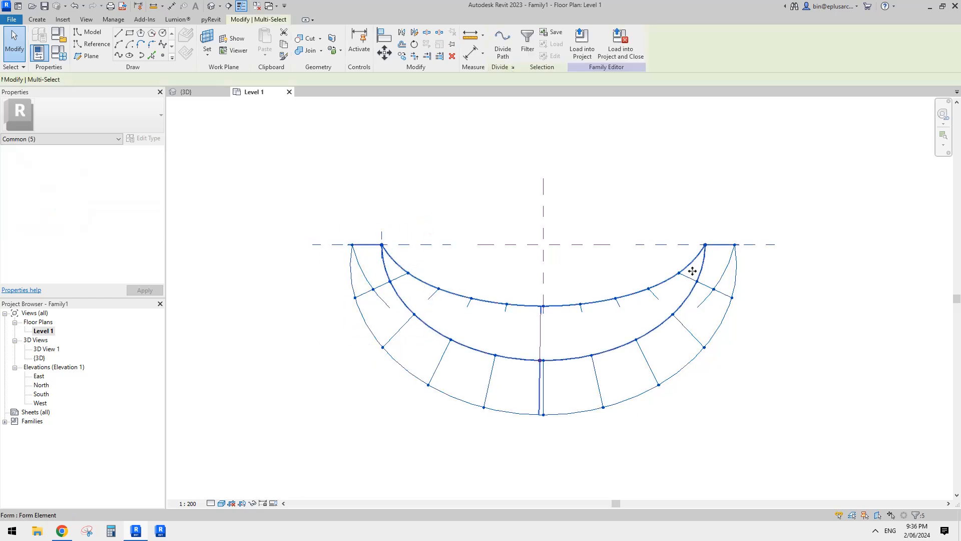
pyautogui.moveTo(799, 209); pyautogui.dragTo(702, 317)
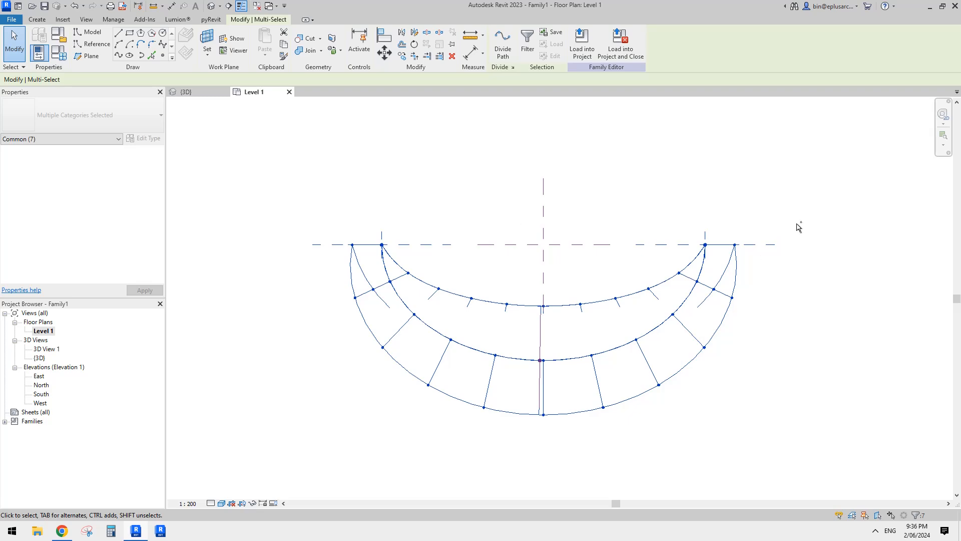
pyautogui.keyDown('ctrl'); pyautogui.moveTo(794, 222); pyautogui.dragTo(656, 313); pyautogui.keyUp('ctrl')
pyautogui.click(819, 422)
pyautogui.moveTo(838, 430); pyautogui.dragTo(378, 240)
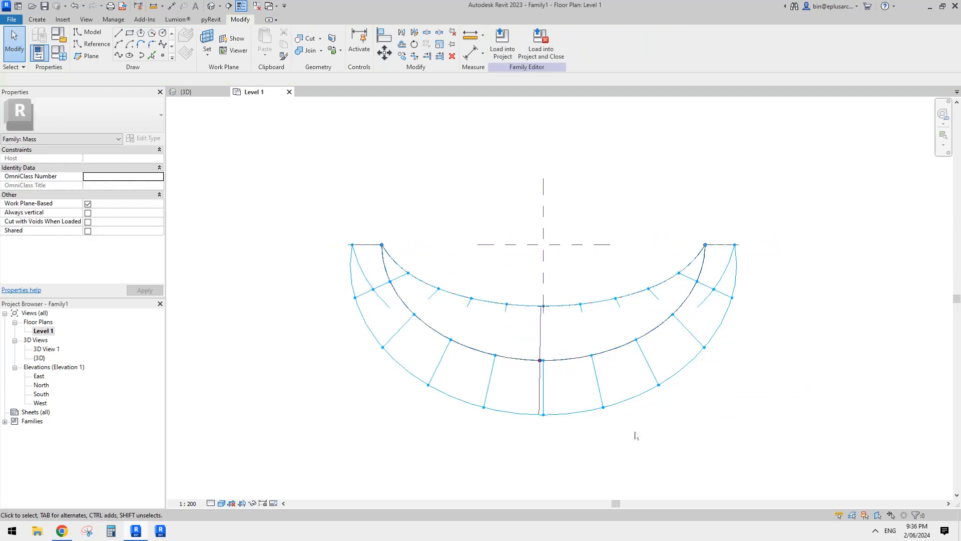
# - Set the normalized curve parameter of the middle profile's host reference point to 0.5
pyautogui.click(538, 328)
pyautogui.scroll(5, 541, 342)
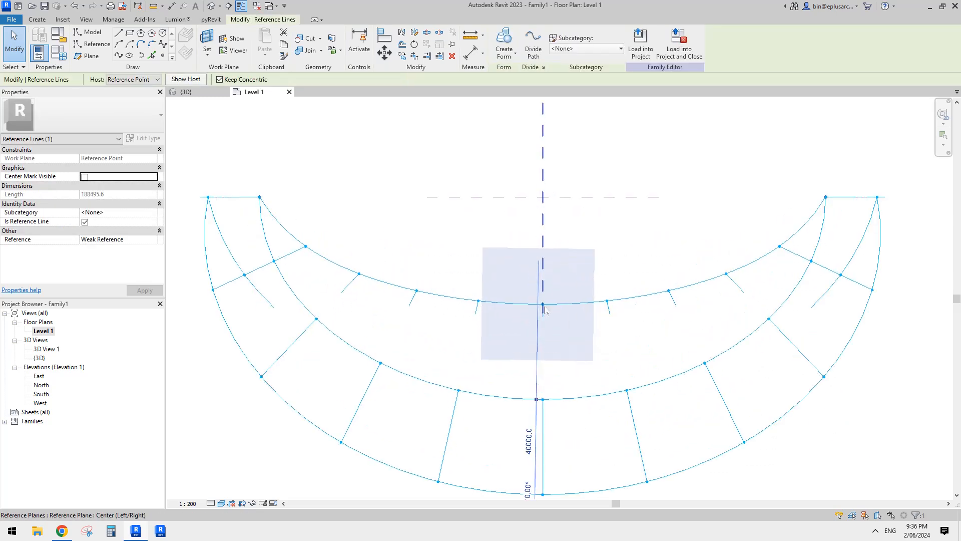
pyautogui.press('Escape')
pyautogui.click(534, 399)
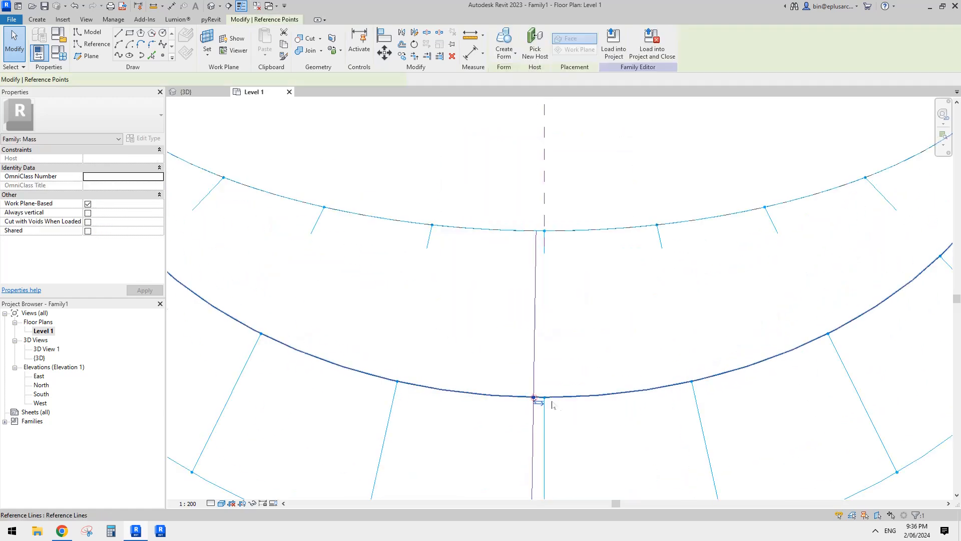
pyautogui.scroll(4, 552, 405)
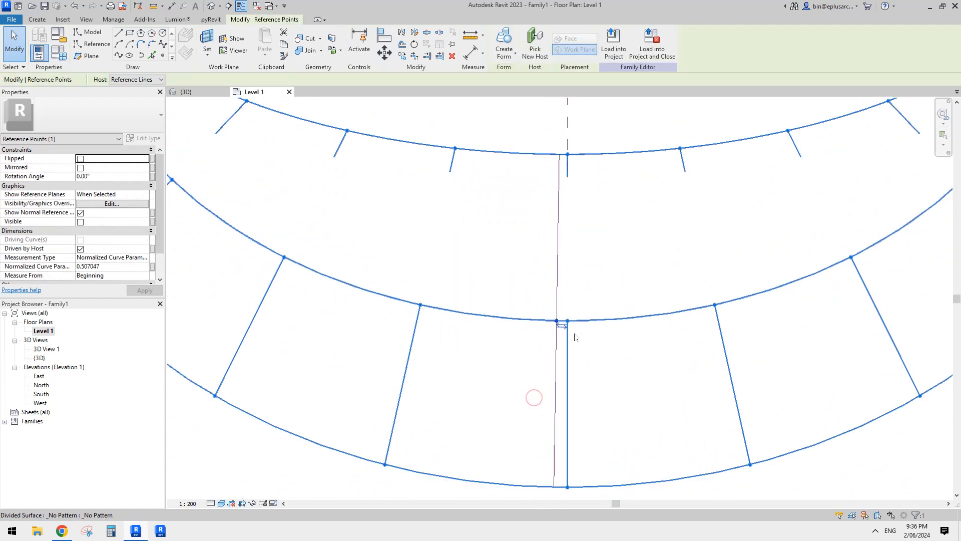
pyautogui.click(116, 266)
pyautogui.write('.5')
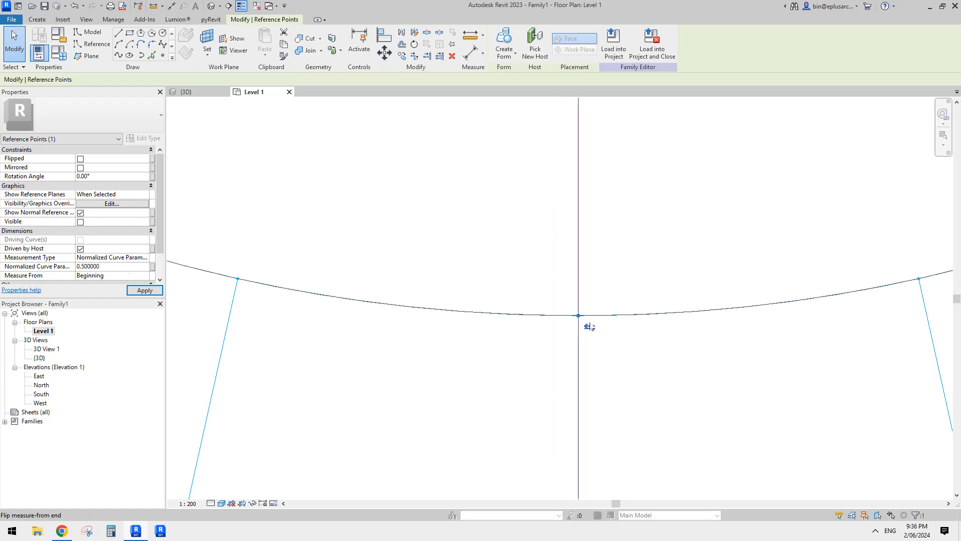
pyautogui.scroll(-5, 575, 328)
pyautogui.scroll(-2, 575, 336)
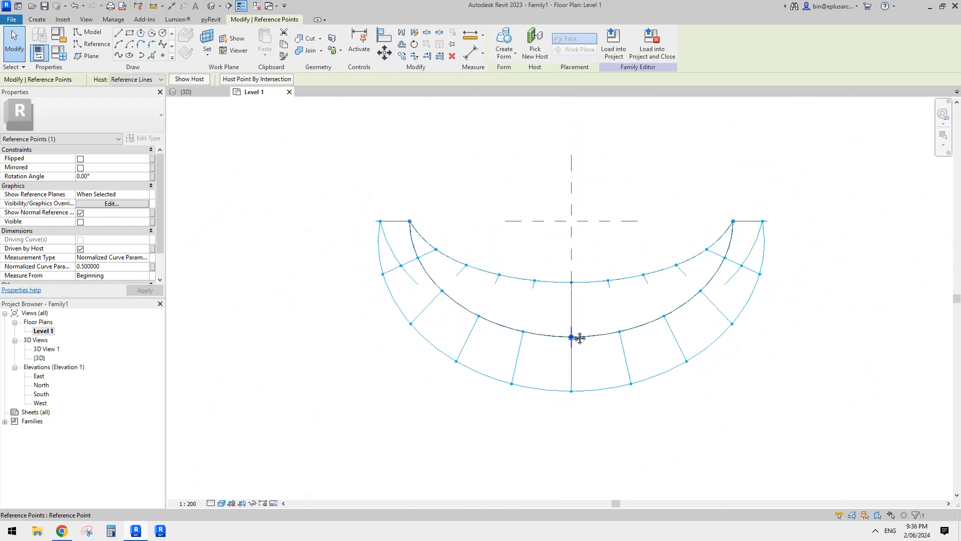
pyautogui.press('Escape')
# - Temporarily hide the two center reference planes in the Level 1 floor plan
pyautogui.moveTo(583, 215); pyautogui.dragTo(552, 239)
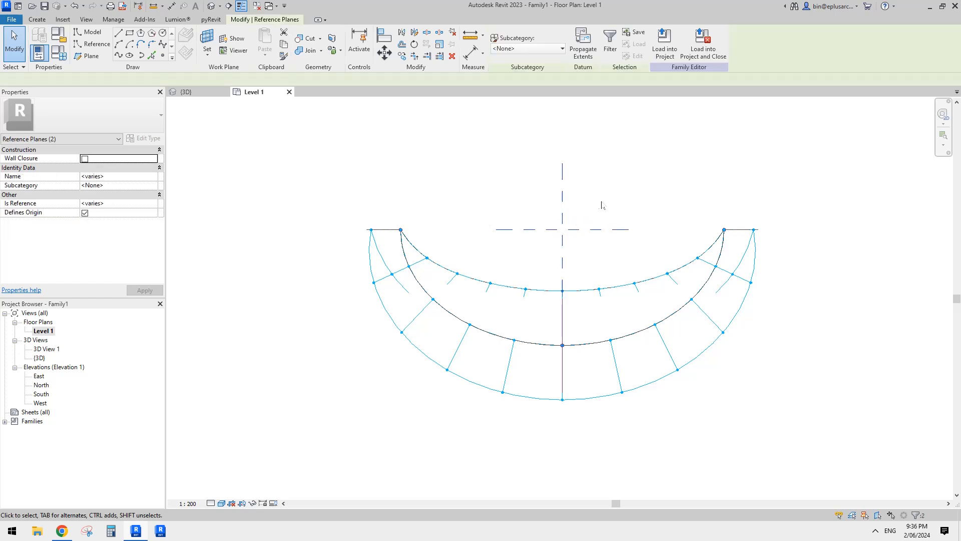
pyautogui.moveTo(600, 203); pyautogui.dragTo(583, 218, button='middle')
pyautogui.press('h')
pyautogui.press('h')
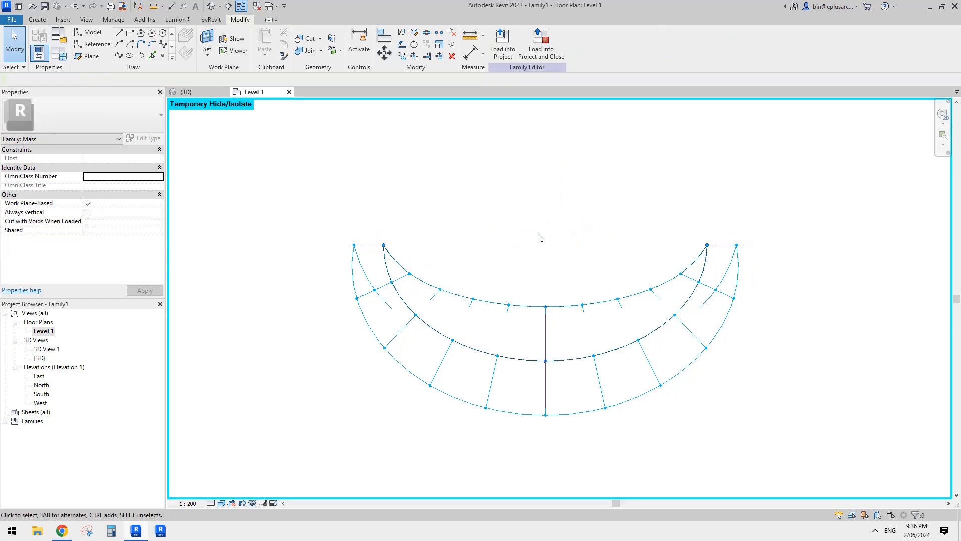
pyautogui.moveTo(541, 255); pyautogui.dragTo(538, 260, button='middle')
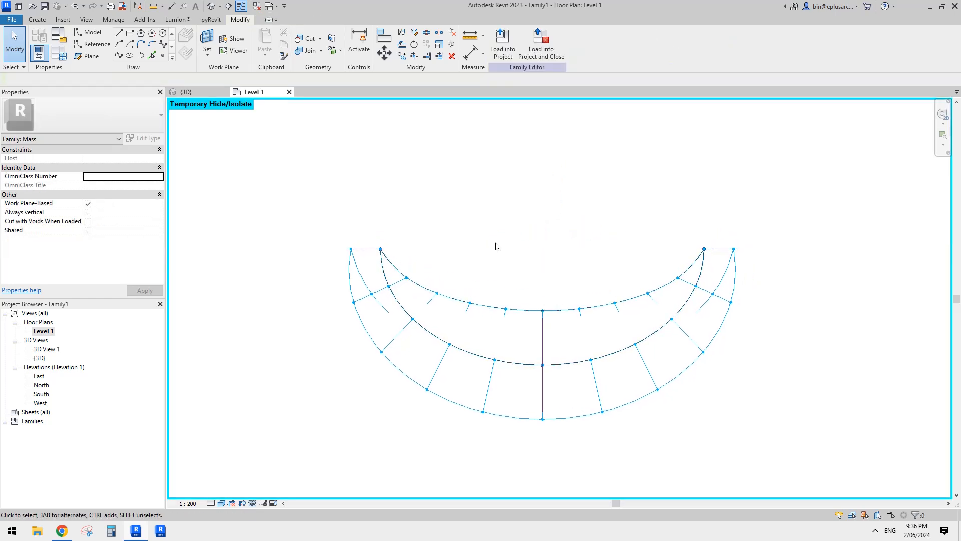
# - Try mirroring the whole half ring about a horizontal axis through its ends without copying, and undo it
pyautogui.moveTo(296, 205)
pyautogui.mouseDown()
pyautogui.moveTo(803, 446)
pyautogui.moveTo(537, 343)
pyautogui.moveTo(307, 199)
pyautogui.mouseUp()
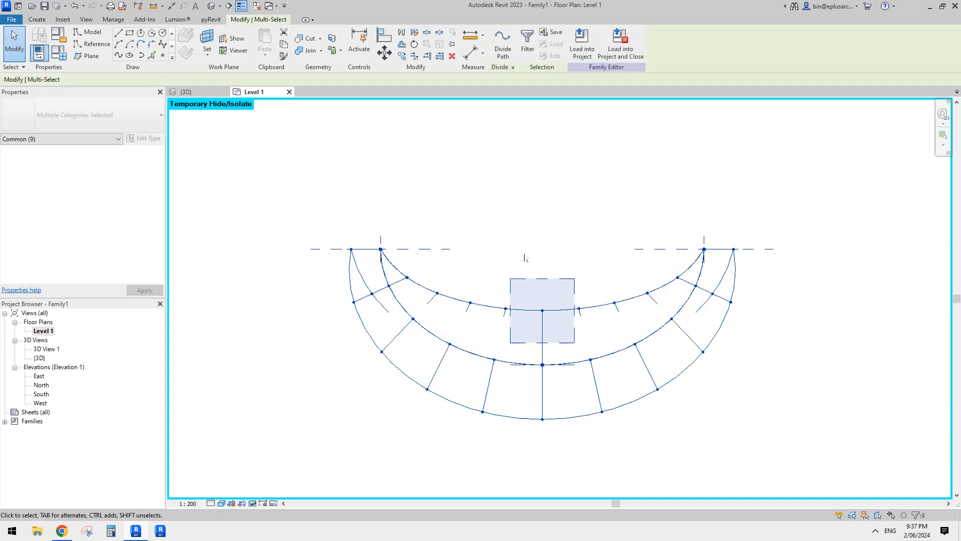
pyautogui.press('d')
pyautogui.press('m')
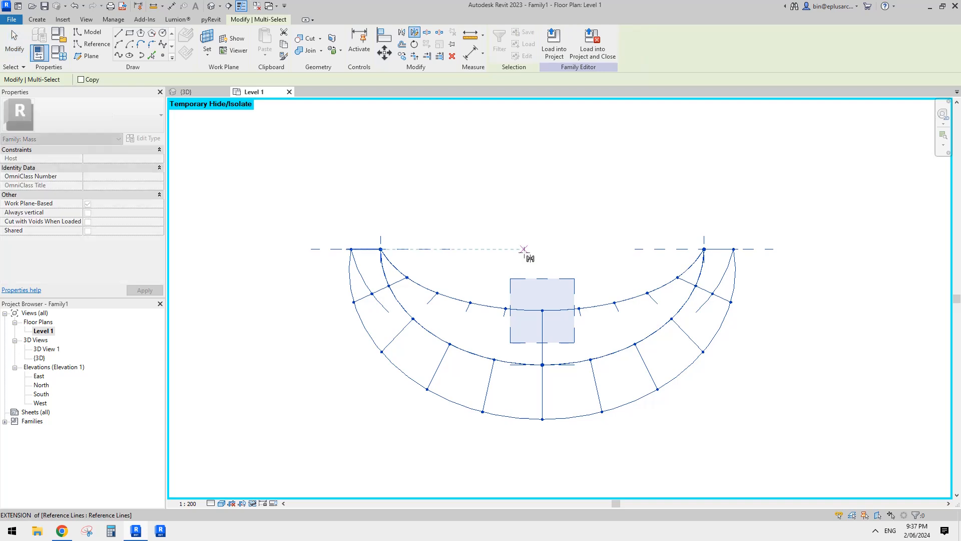
pyautogui.click(733, 249)
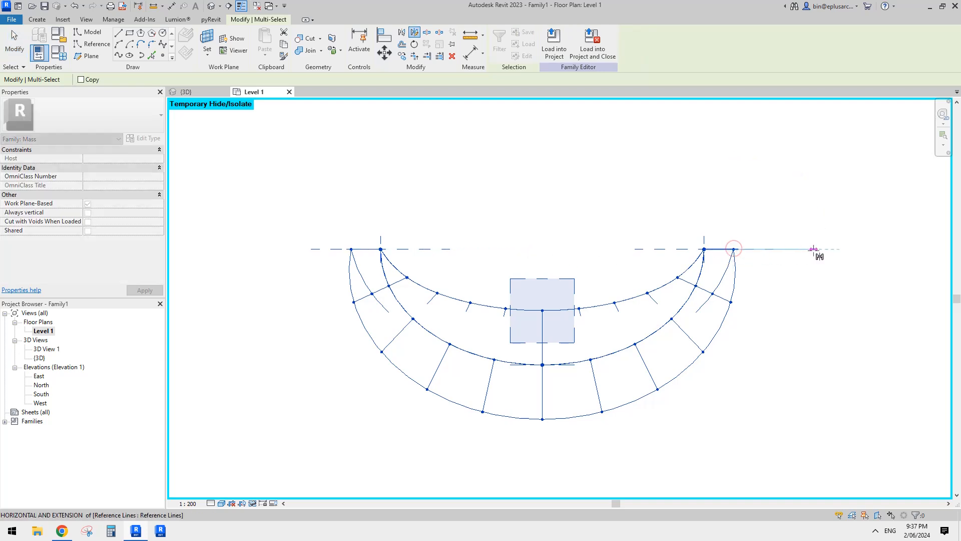
pyautogui.click(819, 292)
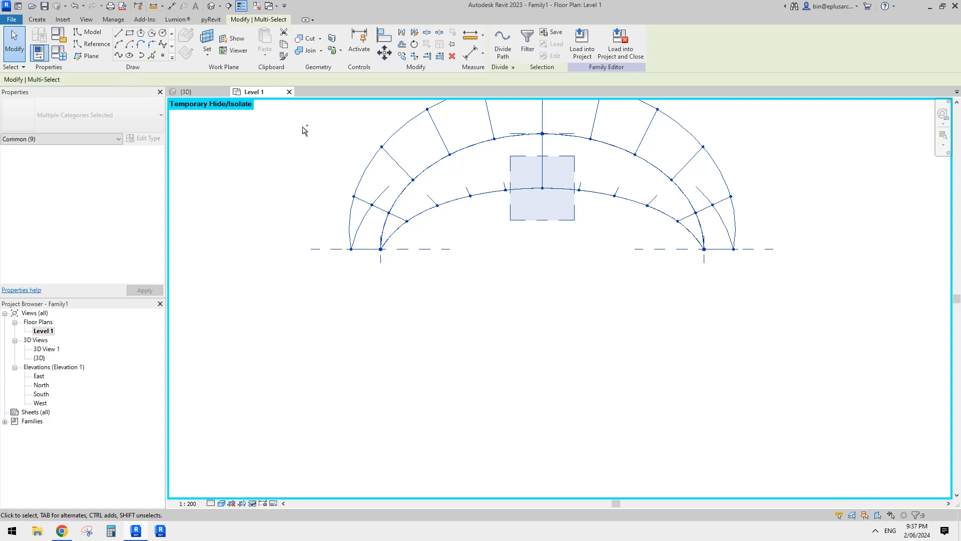
pyautogui.hotkey('ctrl', 'z')
# - Mirror the whole half ring about a horizontal axis drawn through its end points, with Copy enabled
pyautogui.moveTo(287, 170); pyautogui.dragTo(325, 190)
pyautogui.click(724, 427)
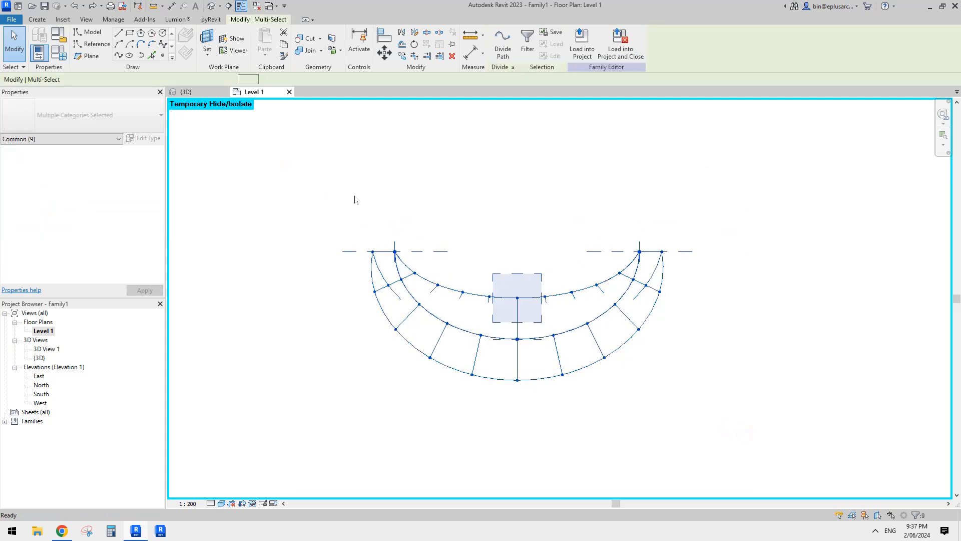
pyautogui.press('d')
pyautogui.press('m')
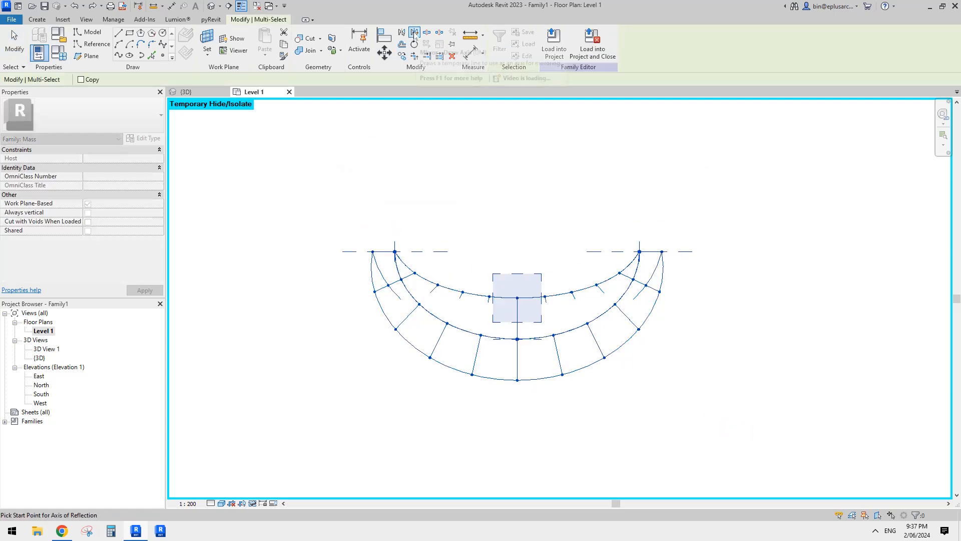
pyautogui.click(80, 79)
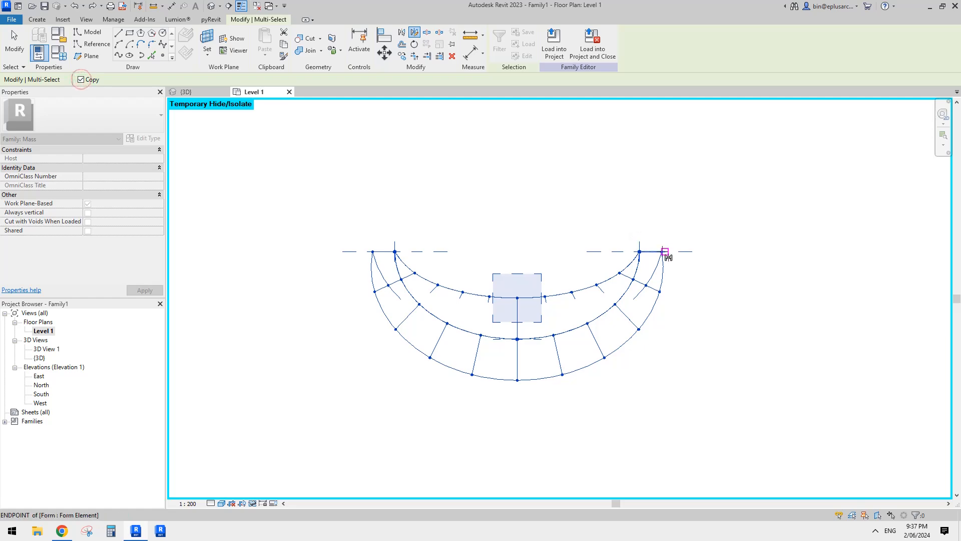
pyautogui.click(662, 251)
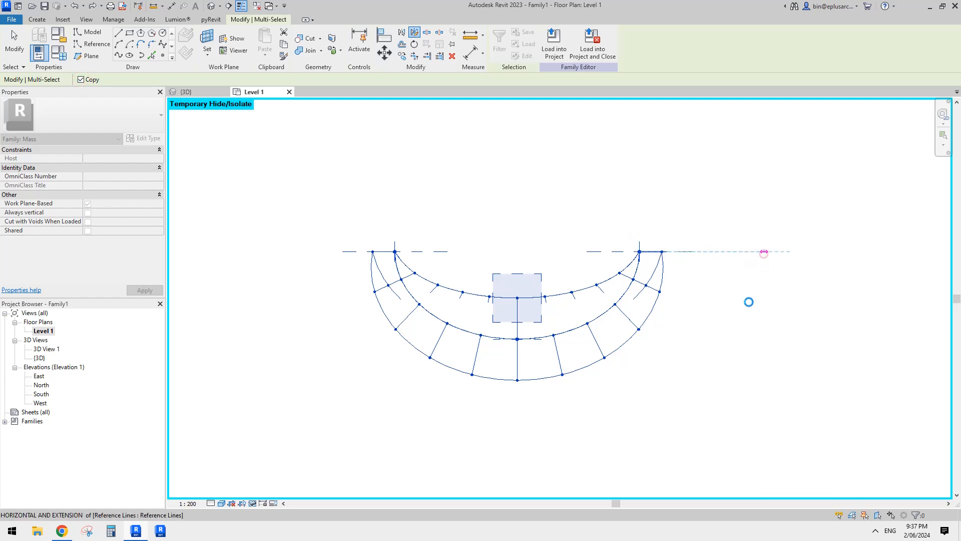
pyautogui.click(745, 302)
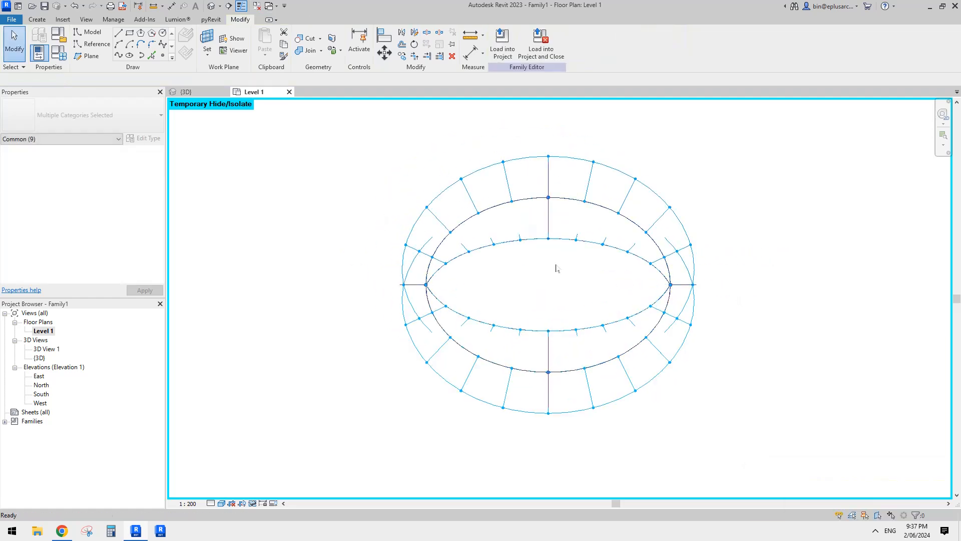
# - Open the default 3D view and compare the full stadium ring with the reference images in the Google Docs document
pyautogui.click(214, 7)
pyautogui.keyDown('shift'); pyautogui.moveTo(650, 280); pyautogui.dragTo(498, 306, button='middle'); pyautogui.keyUp('shift')
pyautogui.click(70, 530)
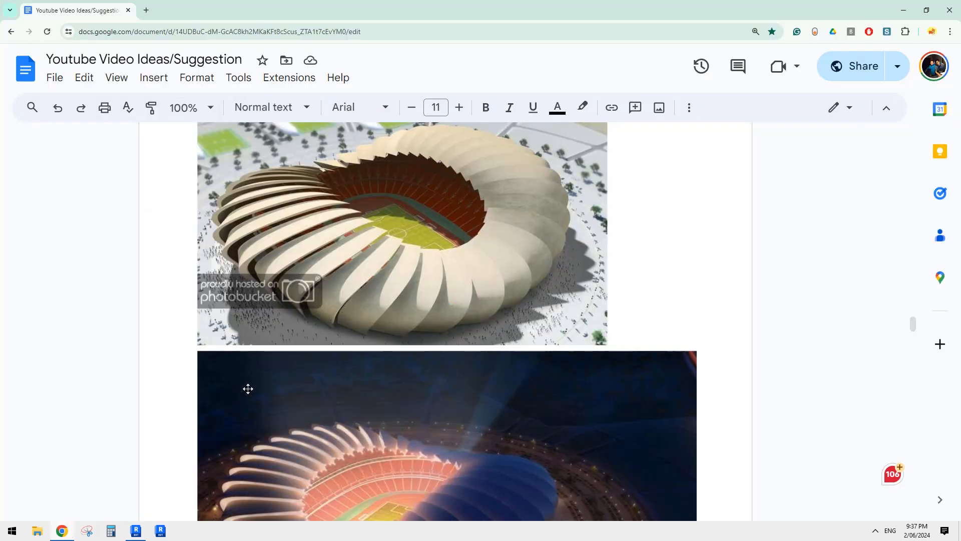
pyautogui.click(136, 531)
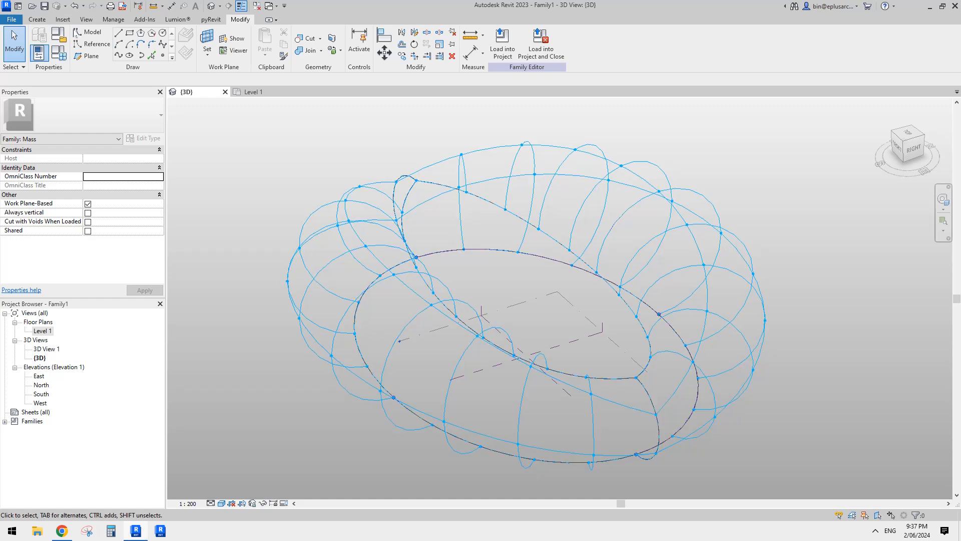
# - Create a new family from the Metric Generic Model Adaptive.rft template
pyautogui.click(12, 19)
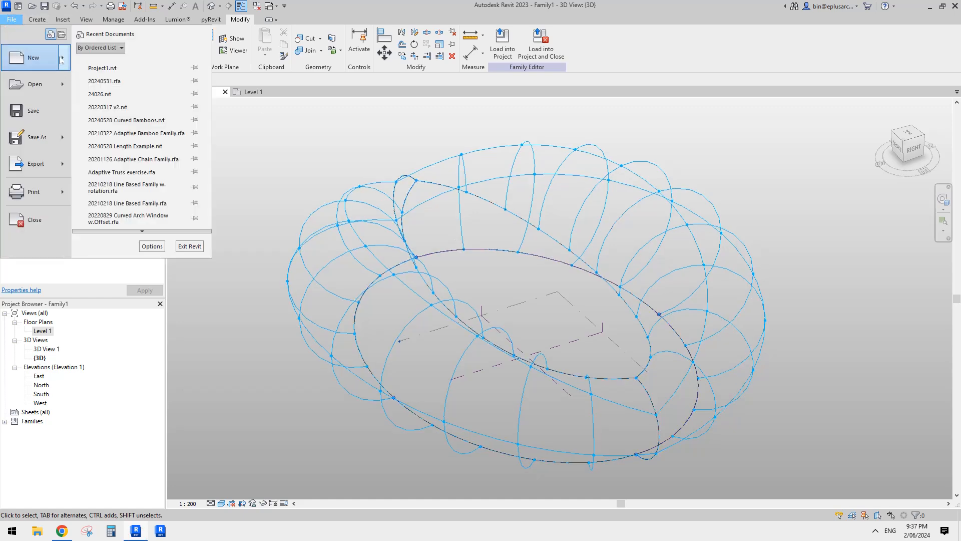
pyautogui.moveTo(62, 60)
pyautogui.click(99, 87)
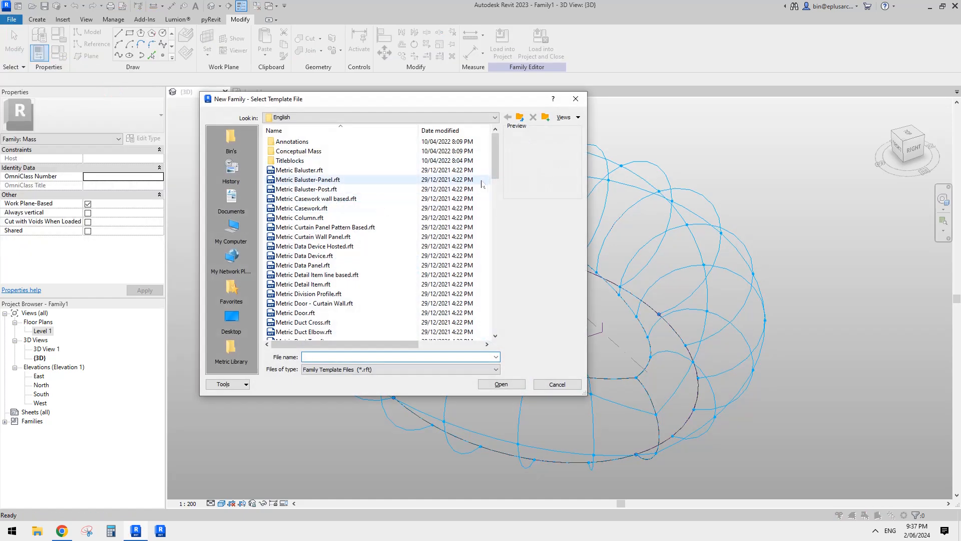
pyautogui.scroll(-9, 495, 190)
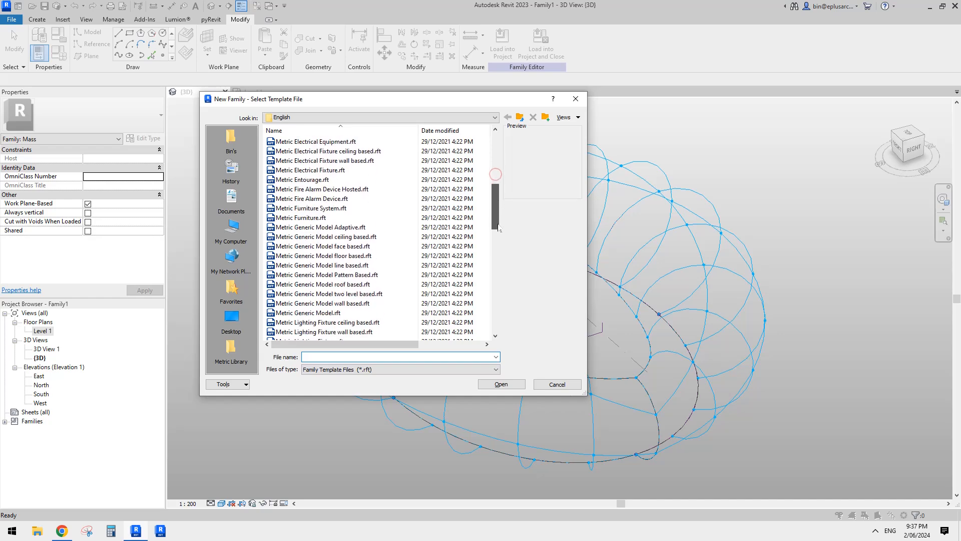
pyautogui.click(300, 209)
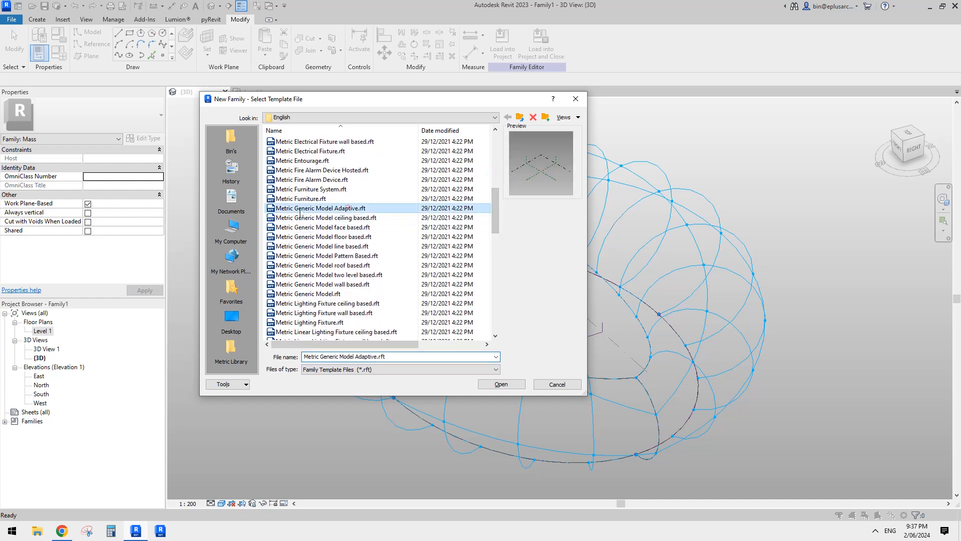
pyautogui.click(501, 384)
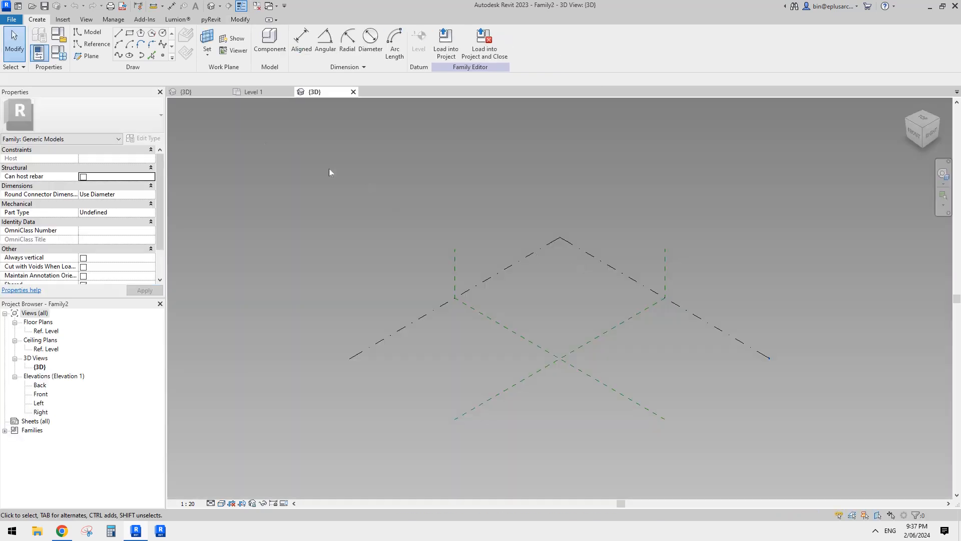
# - Place six reference points on the Ref. Level in two roughly parallel rows of three, using the stadium images as a guide
pyautogui.click(163, 55)
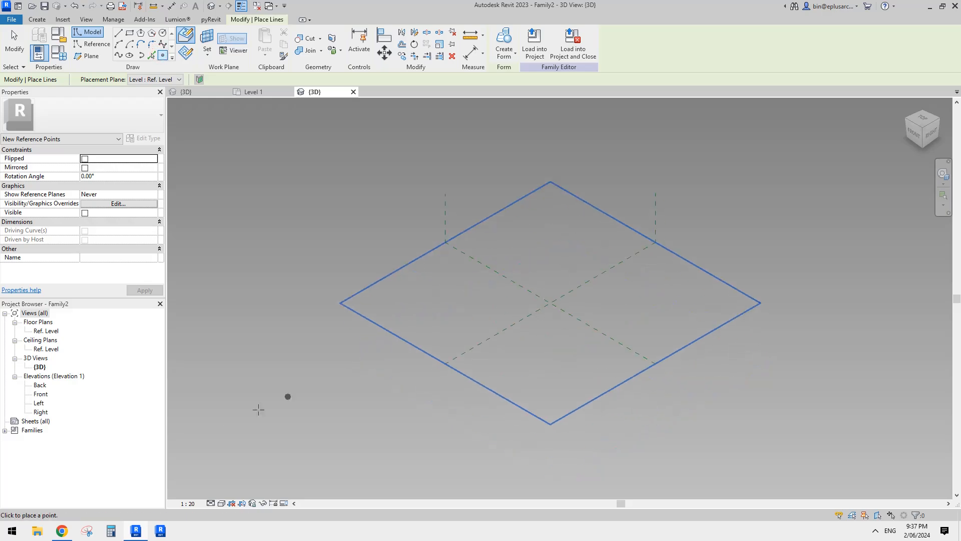
pyautogui.click(63, 530)
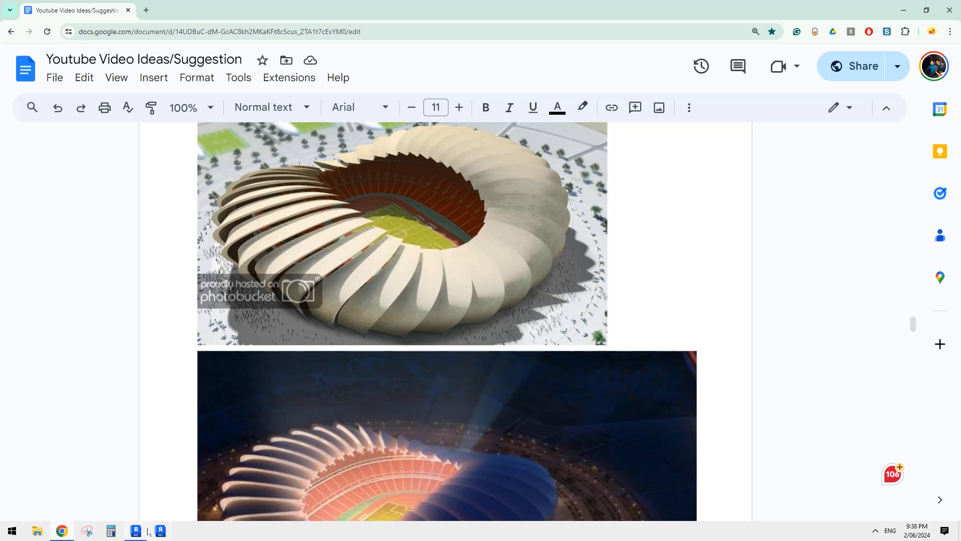
pyautogui.click(140, 532)
pyautogui.keyDown('shift'); pyautogui.moveTo(425, 383); pyautogui.dragTo(458, 394, button='middle'); pyautogui.keyUp('shift')
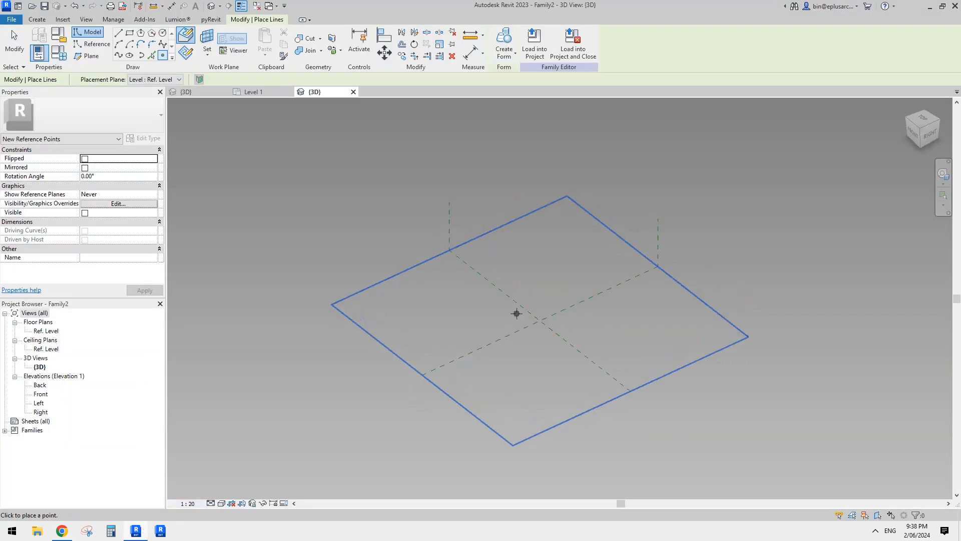
pyautogui.moveTo(517, 314); pyautogui.dragTo(460, 346, button='middle')
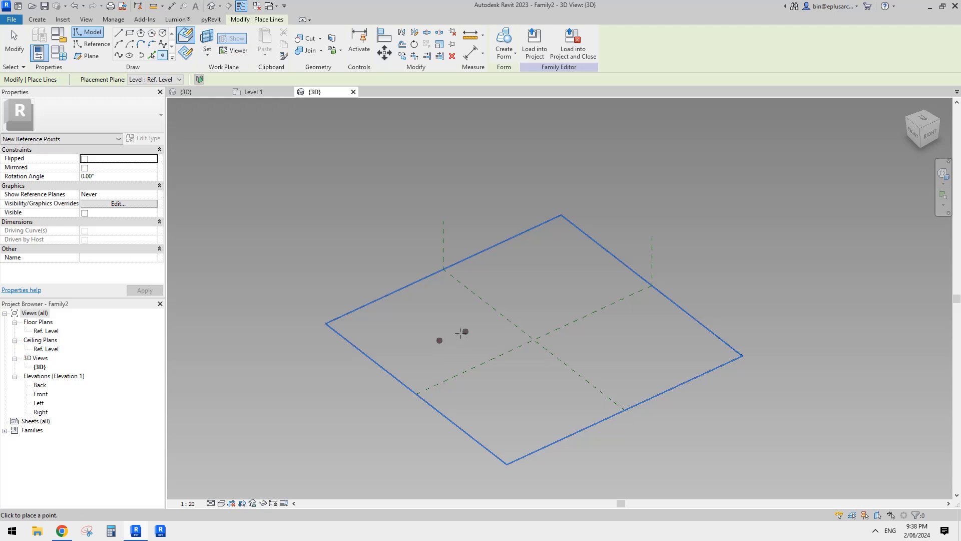
pyautogui.click(475, 327)
pyautogui.click(522, 301)
pyautogui.click(540, 322)
pyautogui.press('Escape')
pyautogui.press('Escape')
# - Make all six reference points adaptive
pyautogui.moveTo(371, 256); pyautogui.dragTo(624, 430)
pyautogui.click(551, 43)
pyautogui.scroll(4, 479, 342)
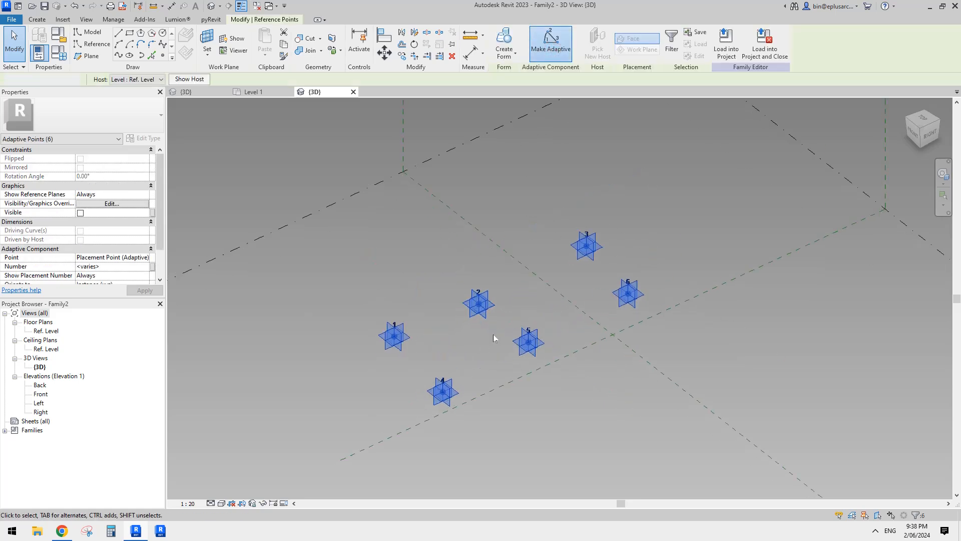
pyautogui.press('Escape')
# - Draw a spline through adaptive points 1, 2 and 3 and convert it to a reference line
pyautogui.click(395, 336)
pyautogui.keyDown('ctrl'); pyautogui.click(479, 304); pyautogui.keyUp('ctrl')
pyautogui.keyDown('ctrl'); pyautogui.click(586, 246); pyautogui.keyUp('ctrl')
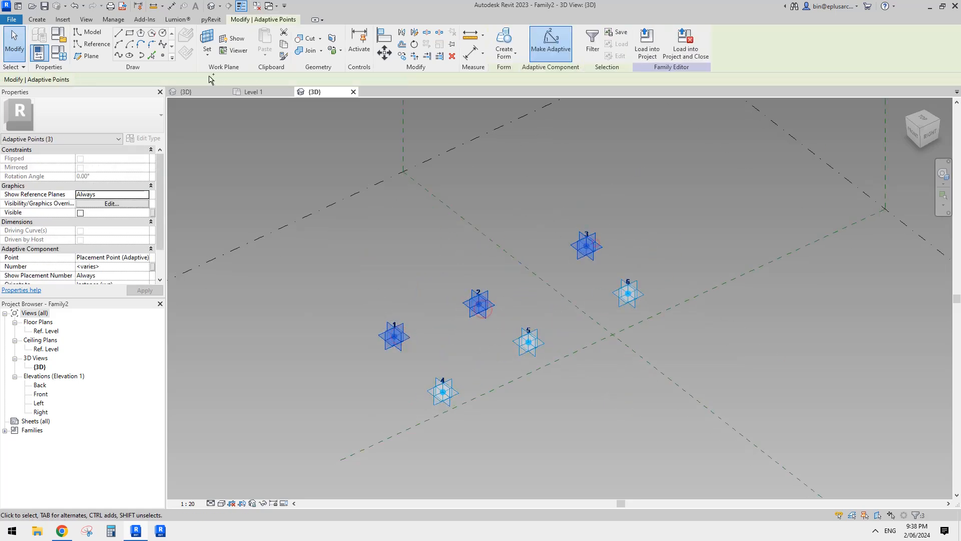
pyautogui.click(119, 56)
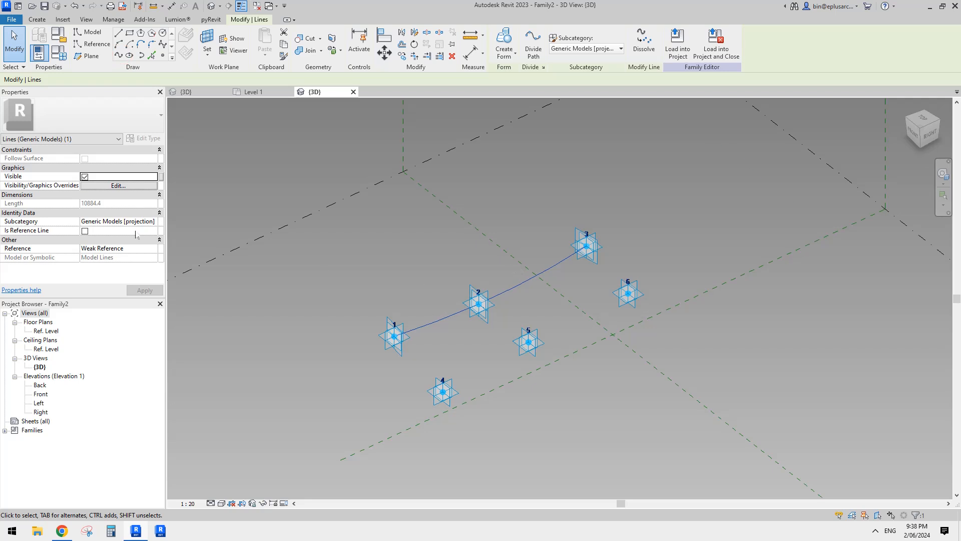
pyautogui.click(85, 231)
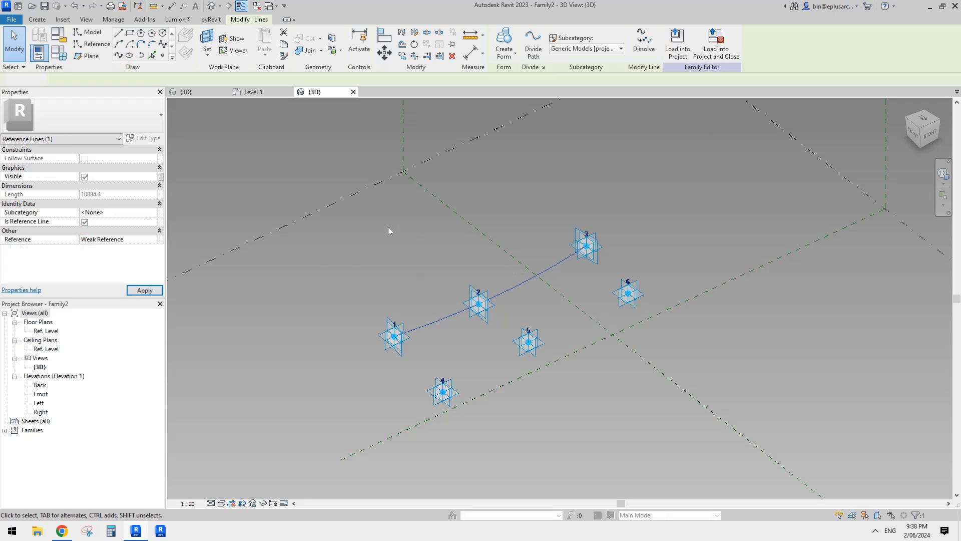
# - Draw a spline through adaptive points 4, 5 and 6 and convert it to a reference line
pyautogui.moveTo(389, 227); pyautogui.dragTo(368, 223, button='middle')
pyautogui.click(432, 350)
pyautogui.click(424, 392)
pyautogui.keyDown('ctrl'); pyautogui.click(509, 342); pyautogui.keyUp('ctrl')
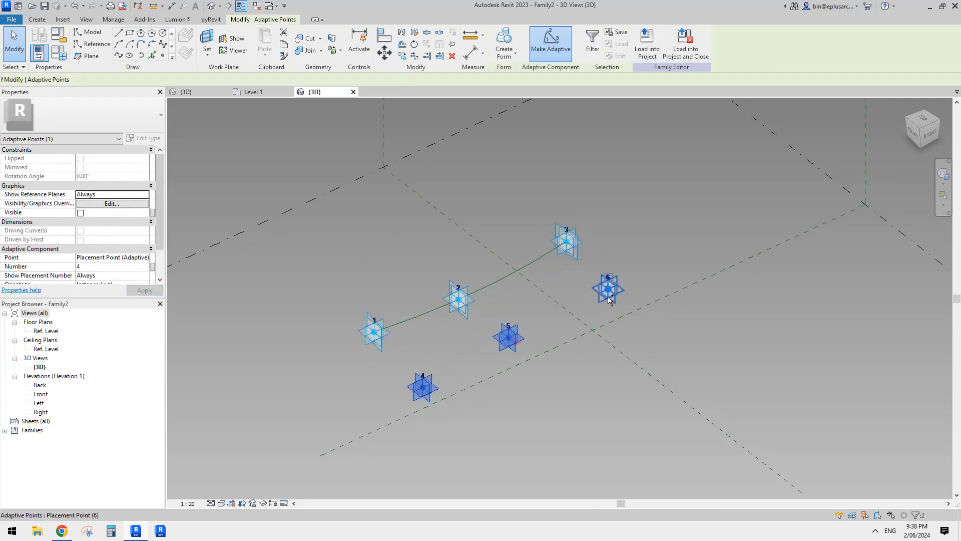
pyautogui.keyDown('ctrl'); pyautogui.click(608, 300); pyautogui.keyUp('ctrl')
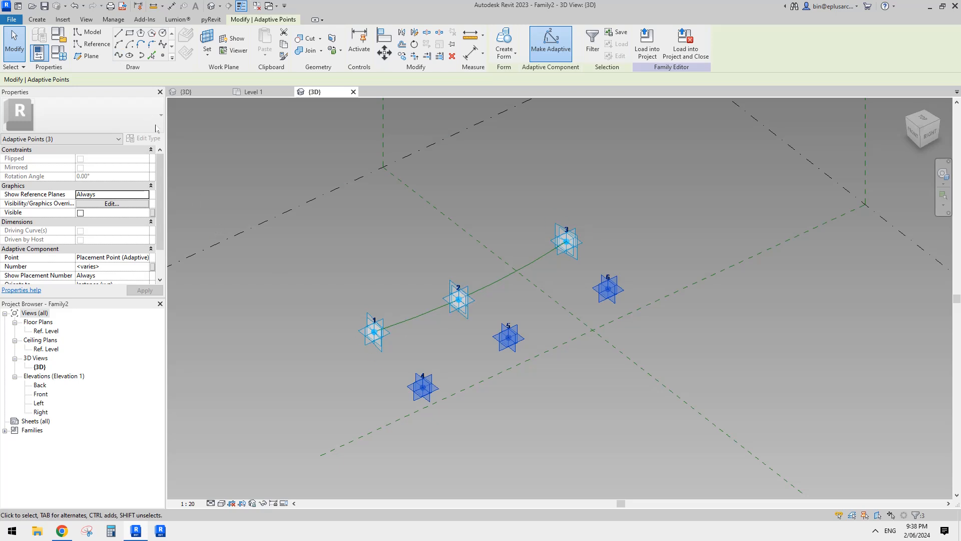
pyautogui.click(118, 55)
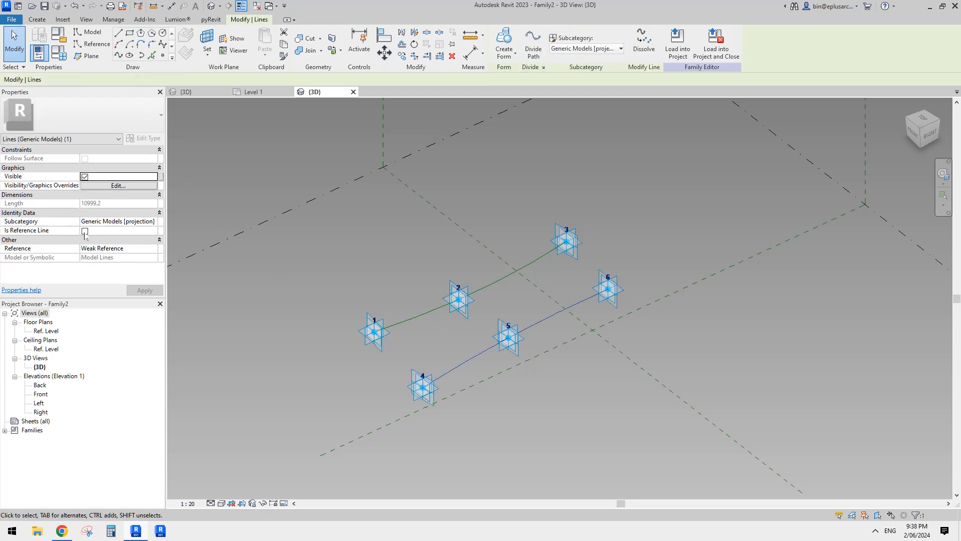
pyautogui.click(85, 232)
pyautogui.keyDown('shift'); pyautogui.moveTo(479, 235); pyautogui.dragTo(489, 290, button='middle'); pyautogui.keyUp('shift')
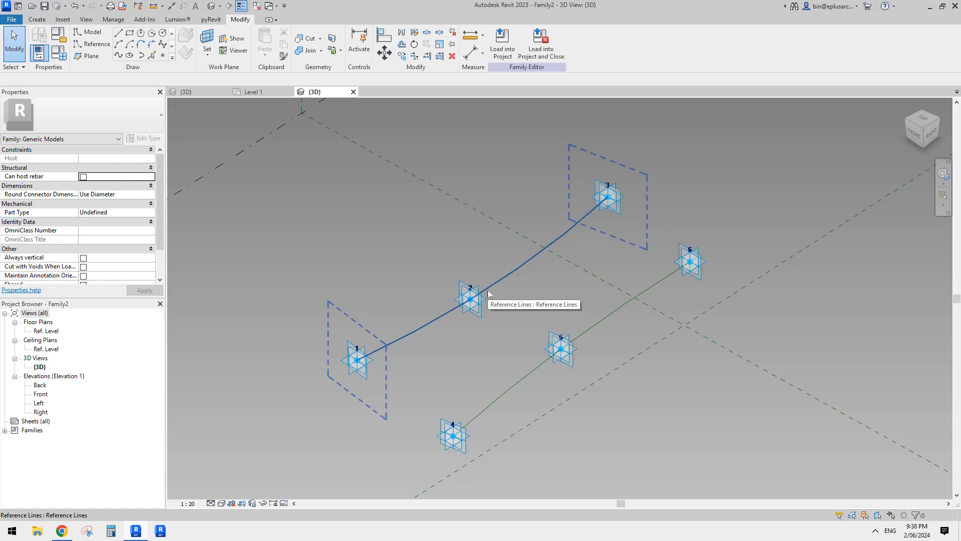
pyautogui.keyDown('shift'); pyautogui.moveTo(489, 294); pyautogui.dragTo(491, 317, button='middle'); pyautogui.keyUp('shift')
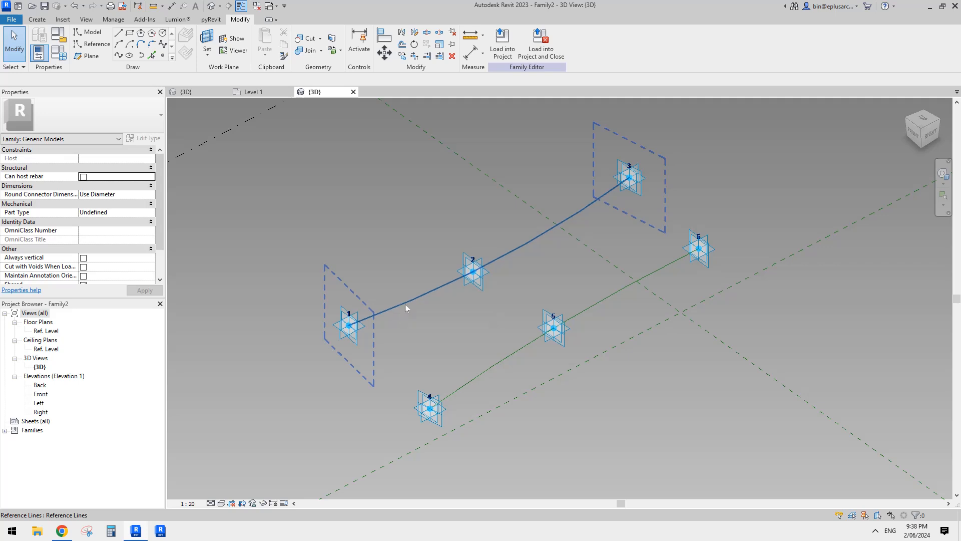
pyautogui.moveTo(405, 304)
pyautogui.keyDown('shift'); pyautogui.mouseDown(button='middle')
pyautogui.moveTo(439, 285)
pyautogui.moveTo(425, 272)
pyautogui.moveTo(403, 286)
pyautogui.mouseUp(button='middle'); pyautogui.keyUp('shift')
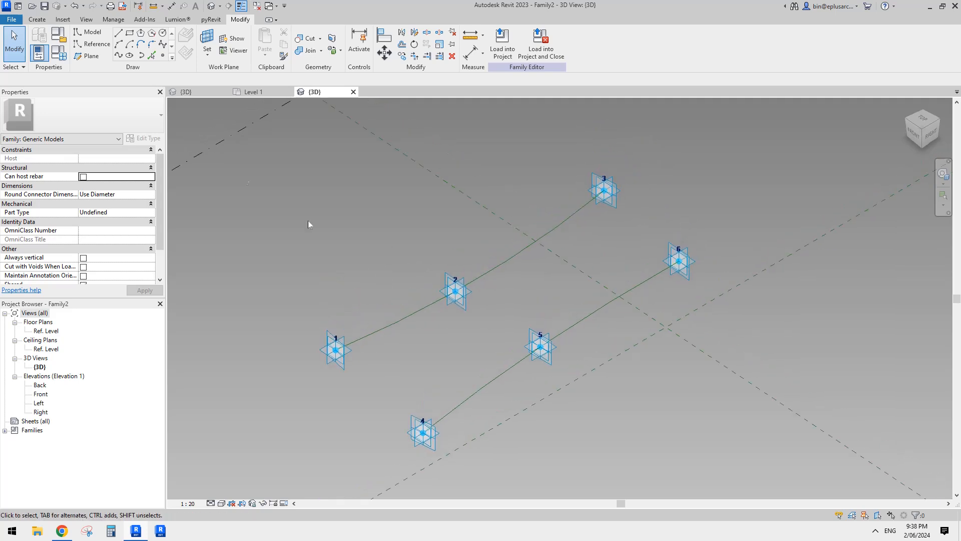
# - Open the finished stadium family 20240531.rfa from the recent files
pyautogui.click(11, 20)
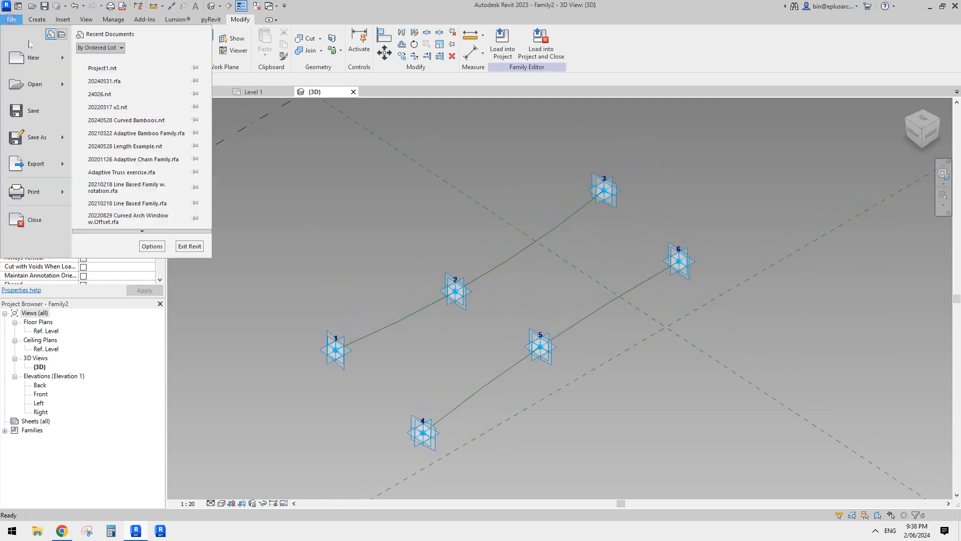
pyautogui.click(48, 89)
pyautogui.press('Escape')
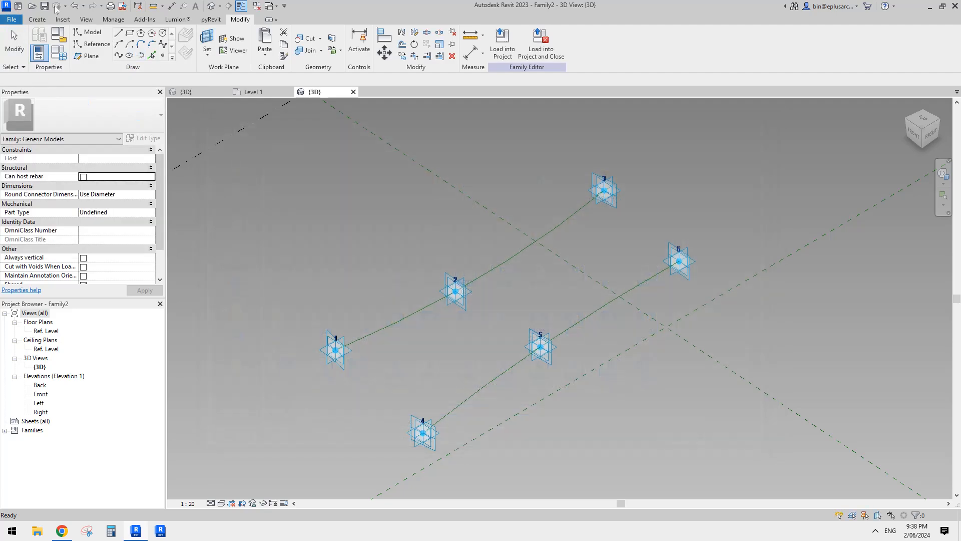
pyautogui.click(18, 6)
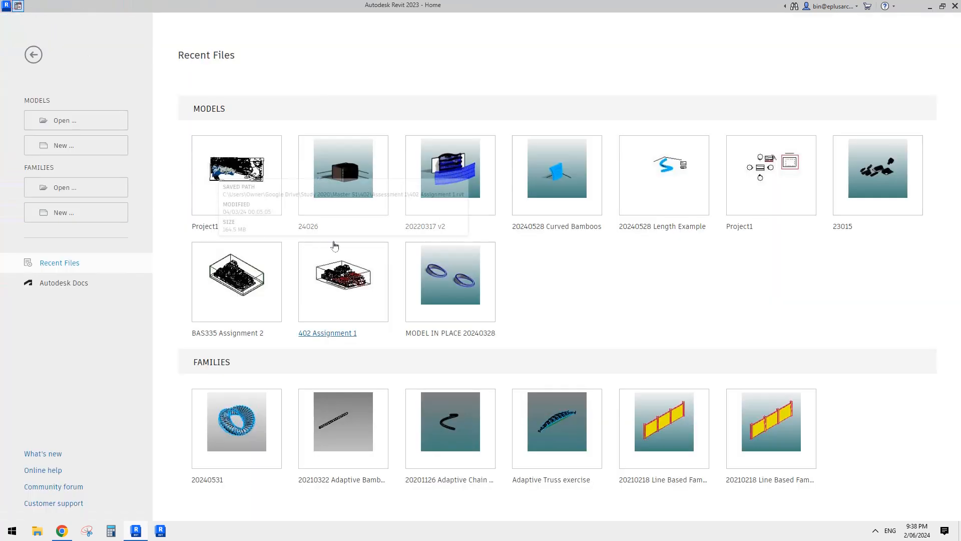
pyautogui.click(246, 431)
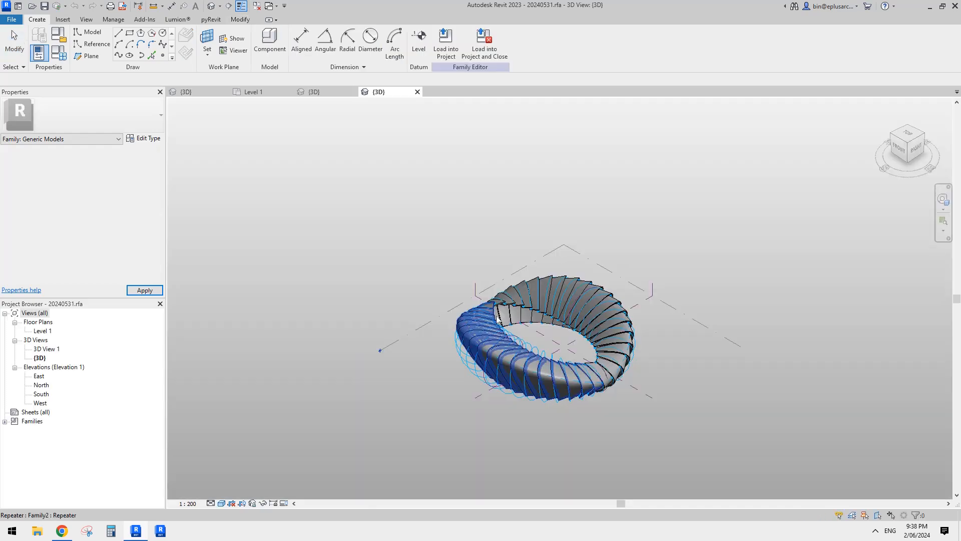
# - Try to open the family of a single repeated rib component in the finished stadium for editing
pyautogui.scroll(5, 557, 370)
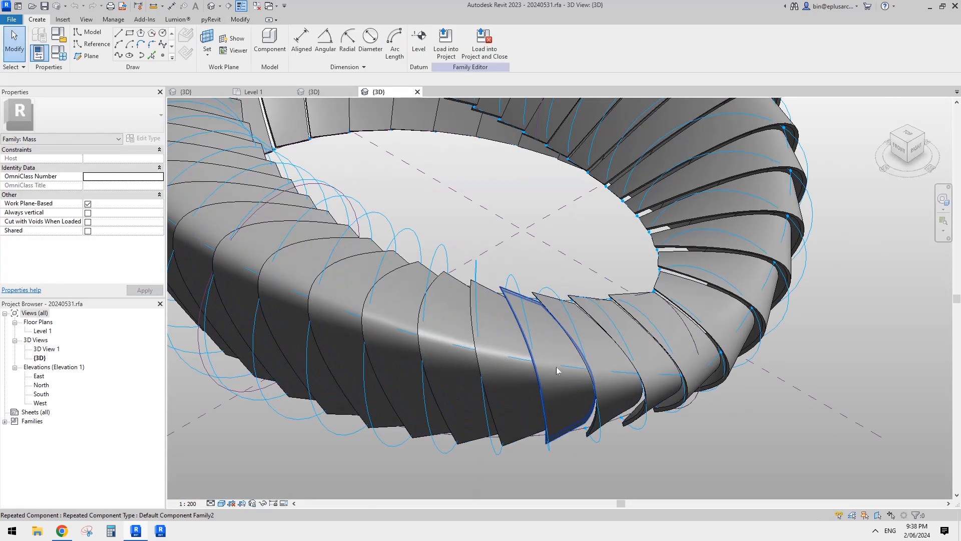
pyautogui.click(557, 368)
pyautogui.scroll(-5, 556, 367)
pyautogui.keyDown('shift'); pyautogui.moveTo(626, 407); pyautogui.dragTo(693, 400, button='middle'); pyautogui.keyUp('shift')
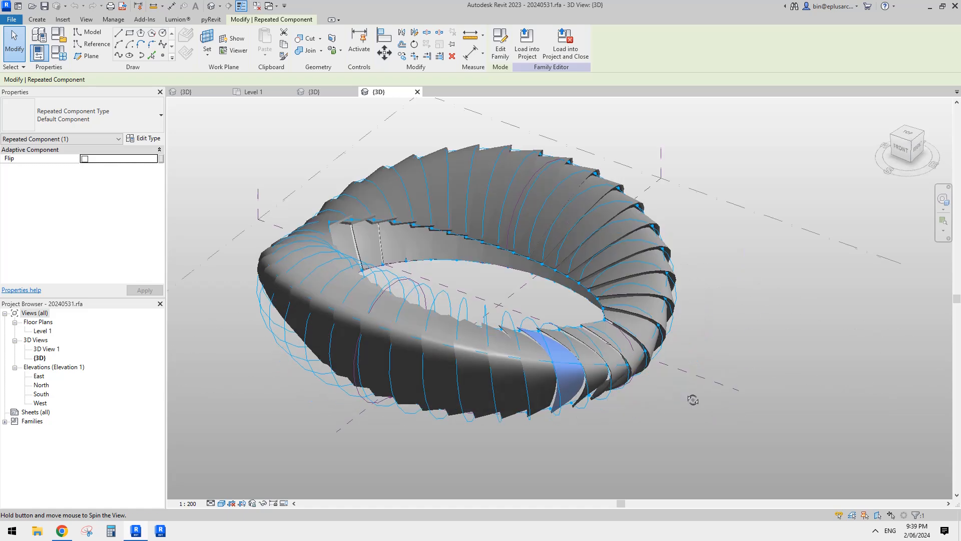
pyautogui.keyDown('shift'); pyautogui.moveTo(563, 366); pyautogui.dragTo(526, 386, button='middle'); pyautogui.keyUp('shift')
pyautogui.press('Escape')
pyautogui.press('Tab')
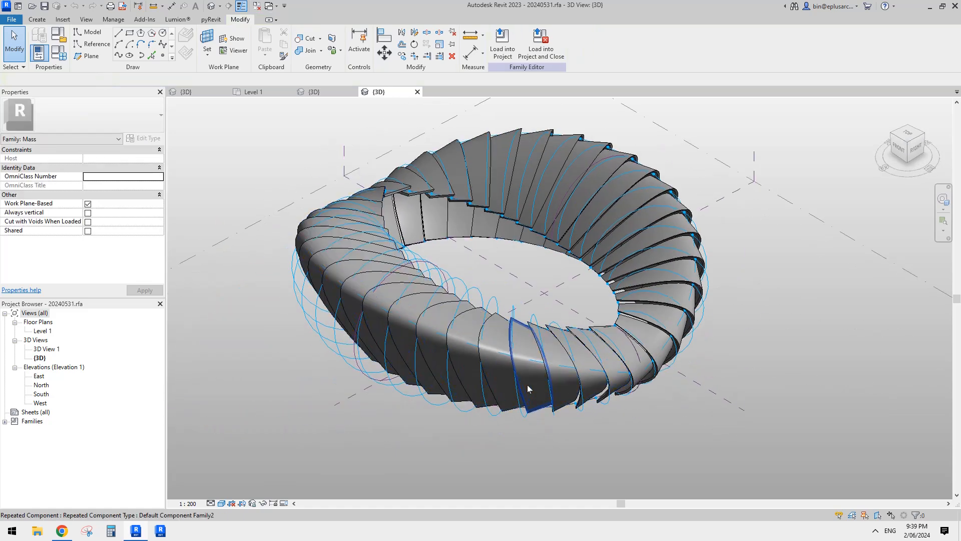
pyautogui.click(527, 384)
pyautogui.click(500, 47)
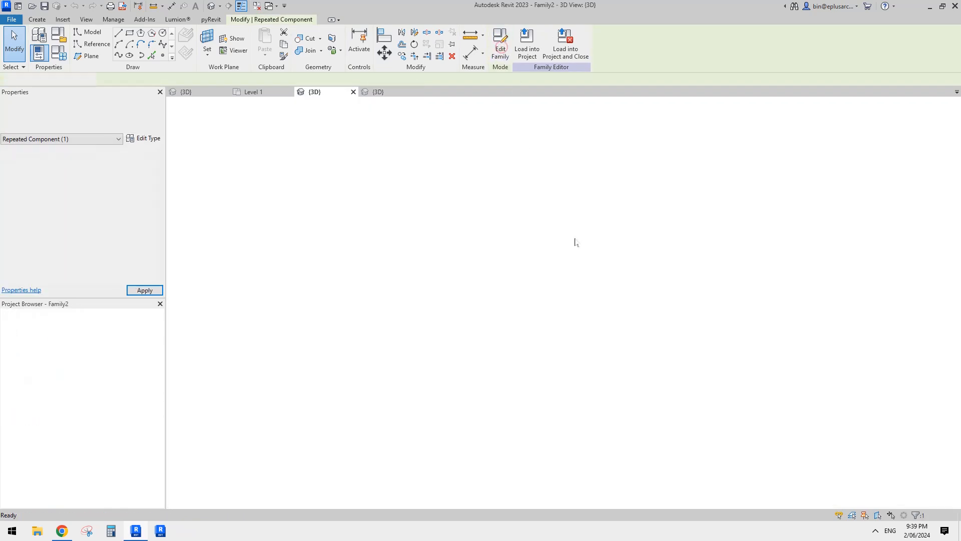
# - Compare the two reference lines in the new adaptive family with the repeated rib panels of the finished stadium
pyautogui.scroll(1, 579, 318)
pyautogui.scroll(-6, 602, 306)
pyautogui.scroll(3, 526, 335)
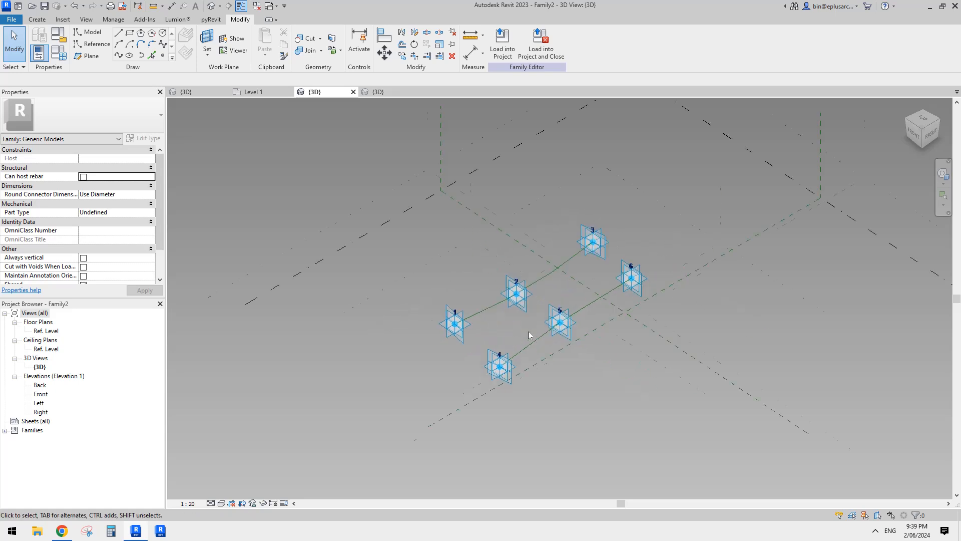
pyautogui.scroll(3, 536, 328)
pyautogui.moveTo(515, 219); pyautogui.dragTo(484, 204, button='middle')
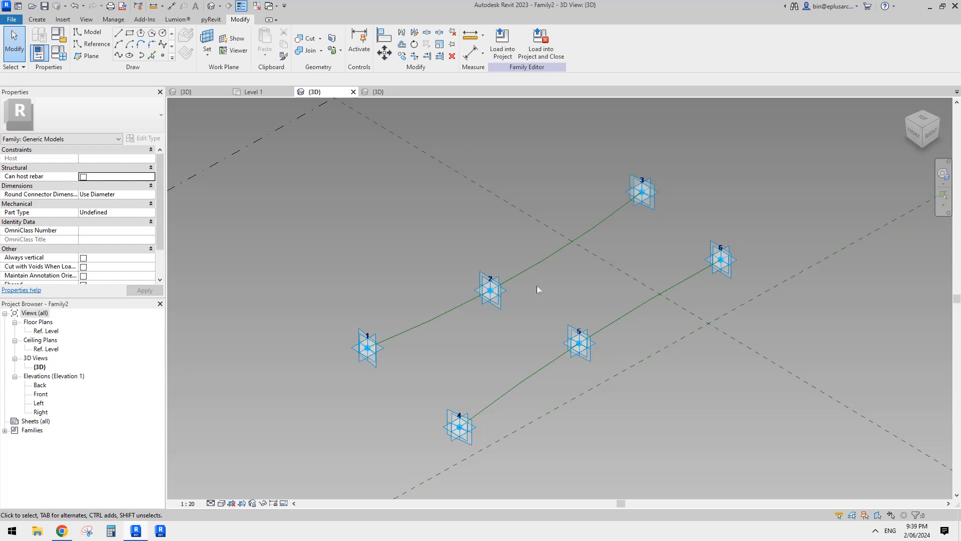
pyautogui.click(378, 93)
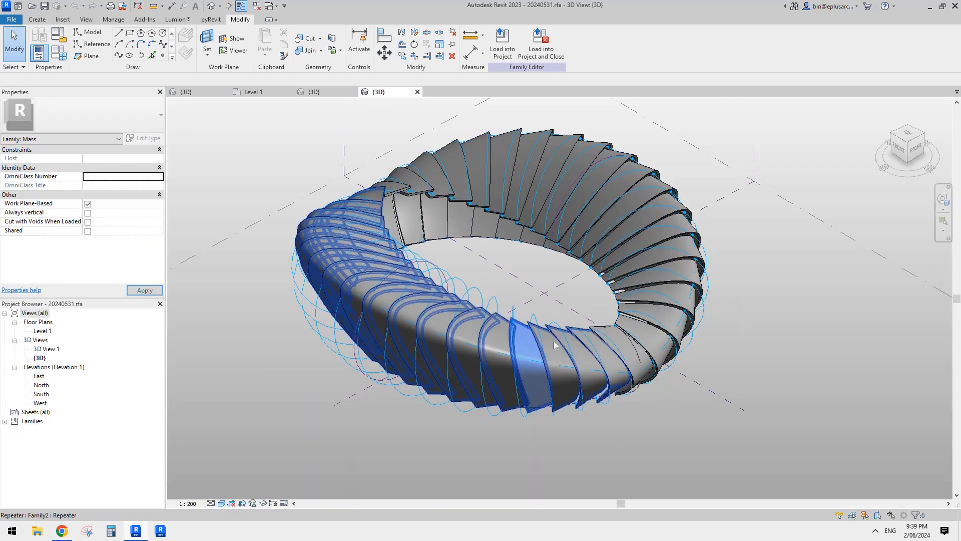
pyautogui.click(526, 356)
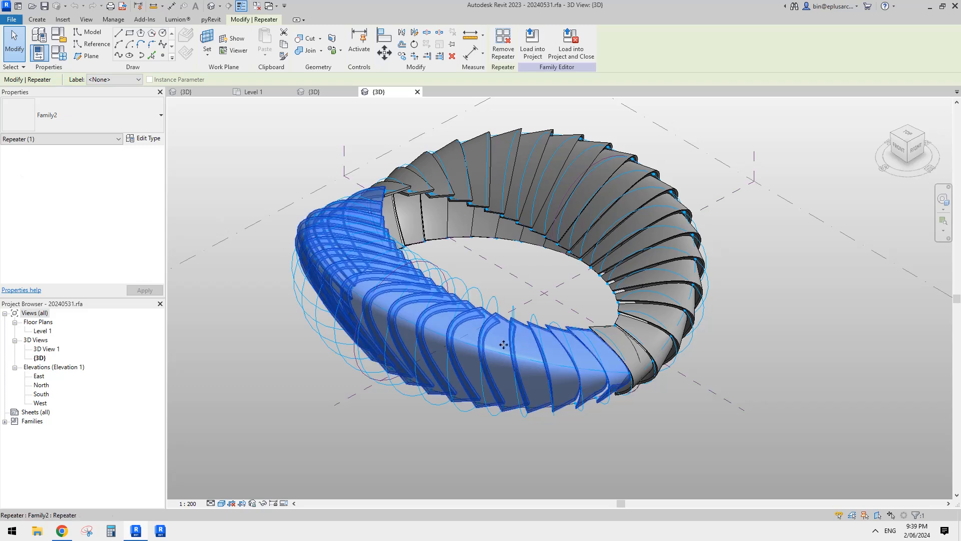
pyautogui.click(531, 355)
pyautogui.click(337, 90)
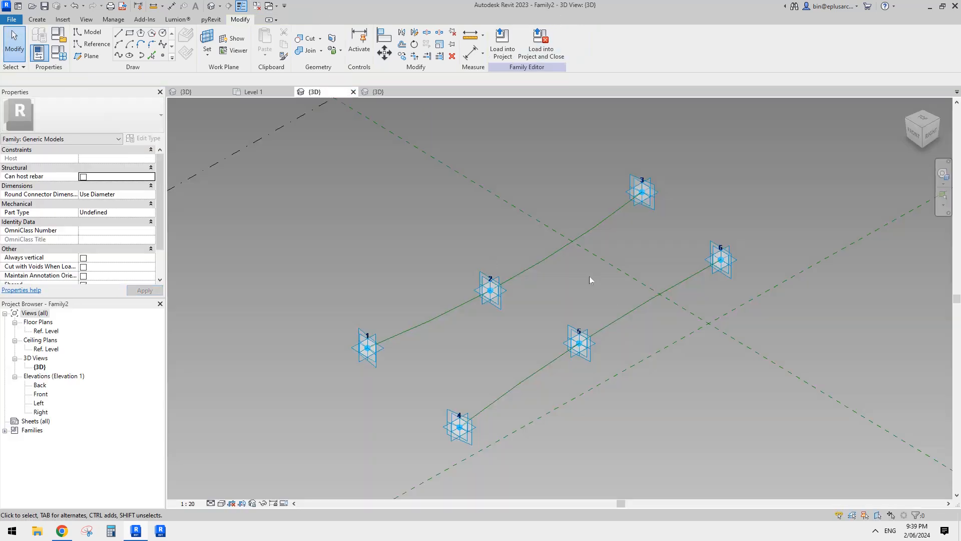
pyautogui.keyDown('shift'); pyautogui.moveTo(590, 276); pyautogui.dragTo(534, 283, button='middle'); pyautogui.keyUp('shift')
pyautogui.moveTo(464, 238); pyautogui.dragTo(449, 245, button='middle')
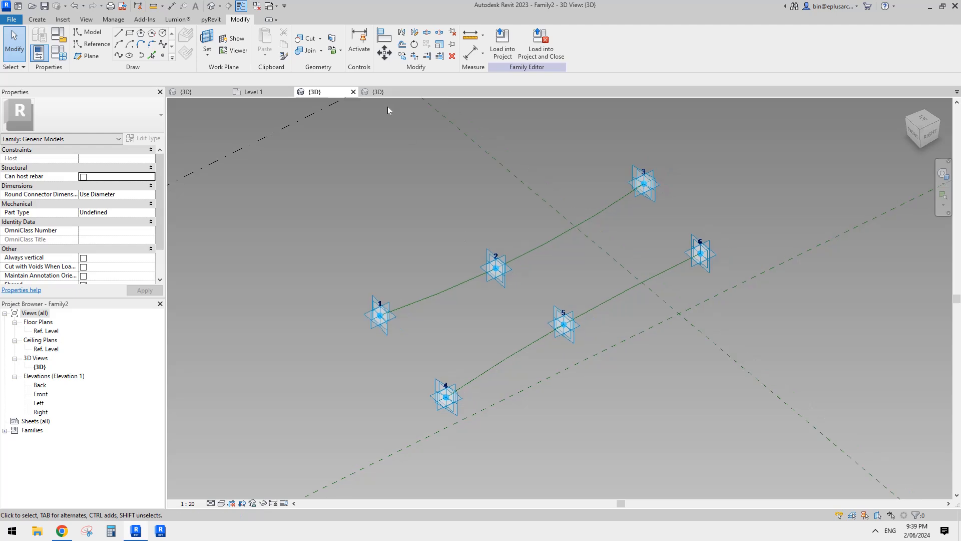
# - Rename the Family2 generic model loaded in 20240531.rfa as Family2a and open it for editing
pyautogui.click(383, 94)
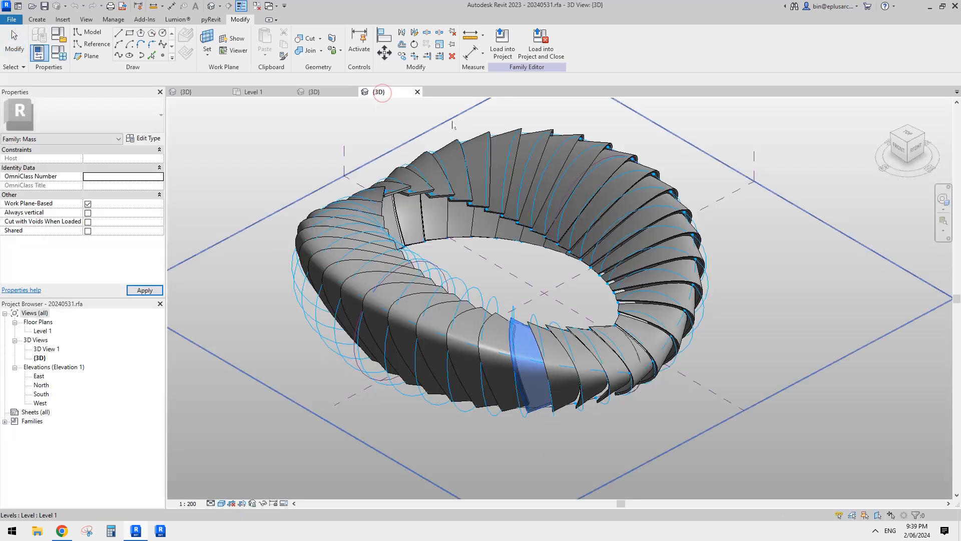
pyautogui.click(31, 421)
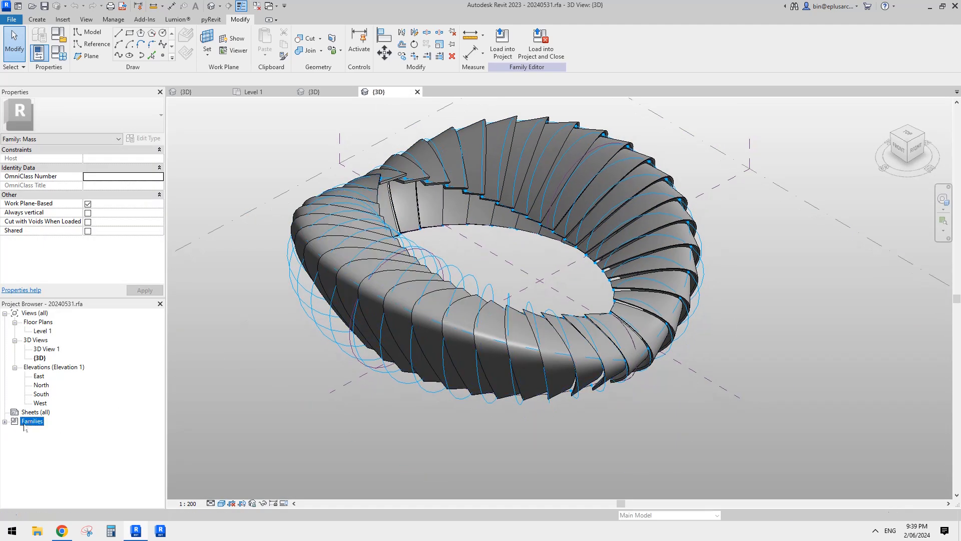
pyautogui.click(4, 421)
pyautogui.click(39, 448)
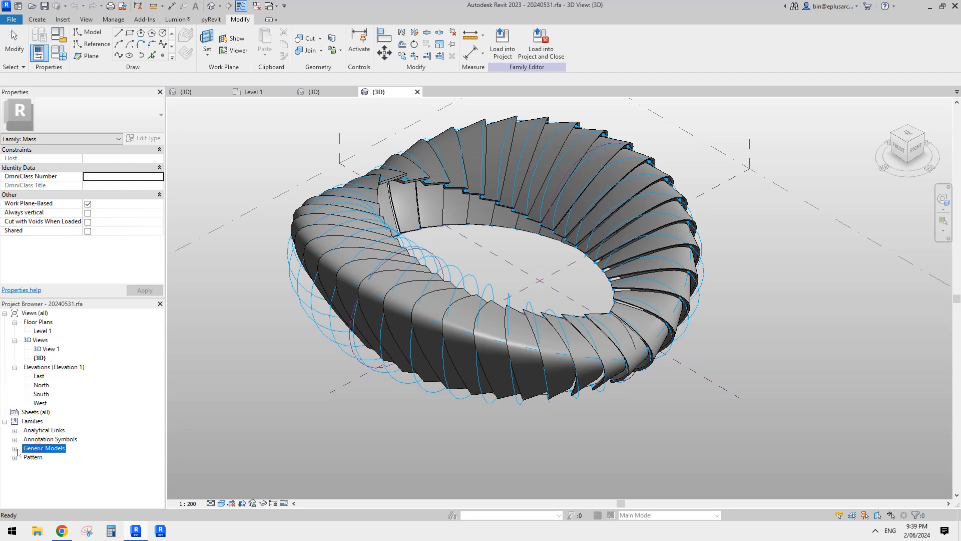
pyautogui.click(15, 447)
pyautogui.rightClick(42, 458)
pyautogui.click(25, 458)
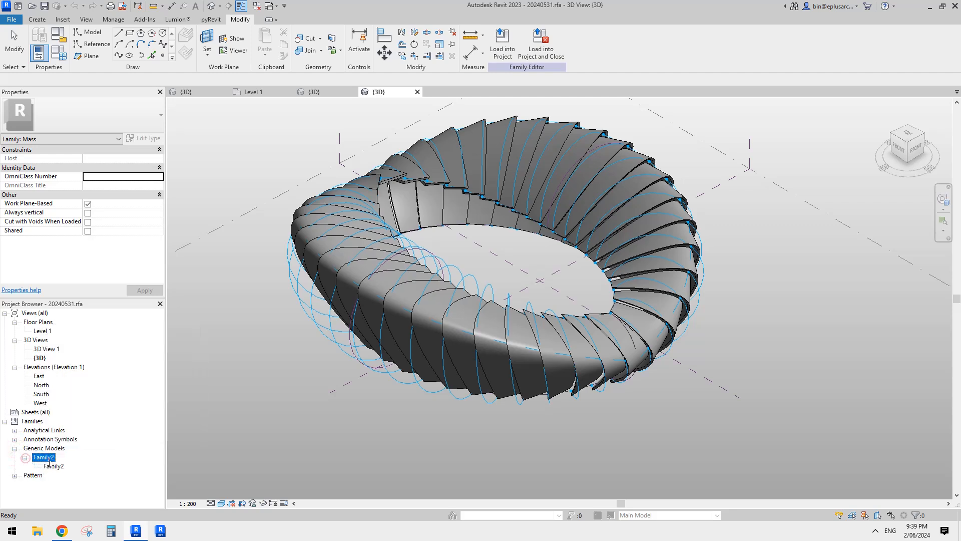
pyautogui.click(50, 458)
pyautogui.press('Return')
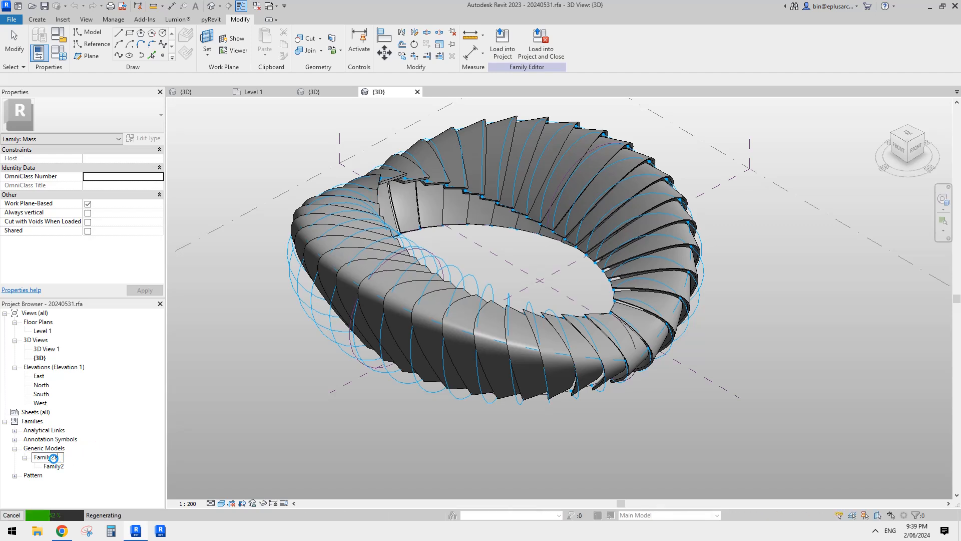
pyautogui.rightClick(49, 463)
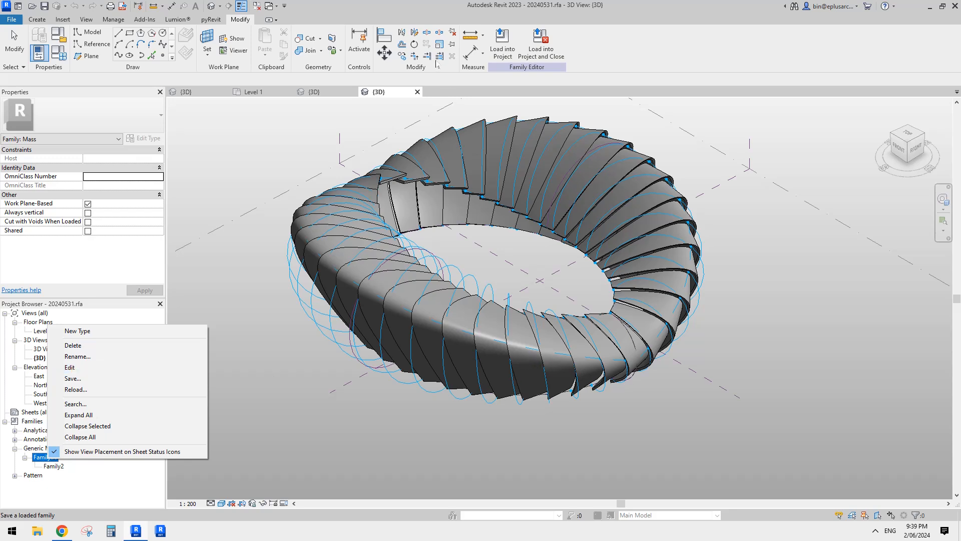
pyautogui.click(97, 367)
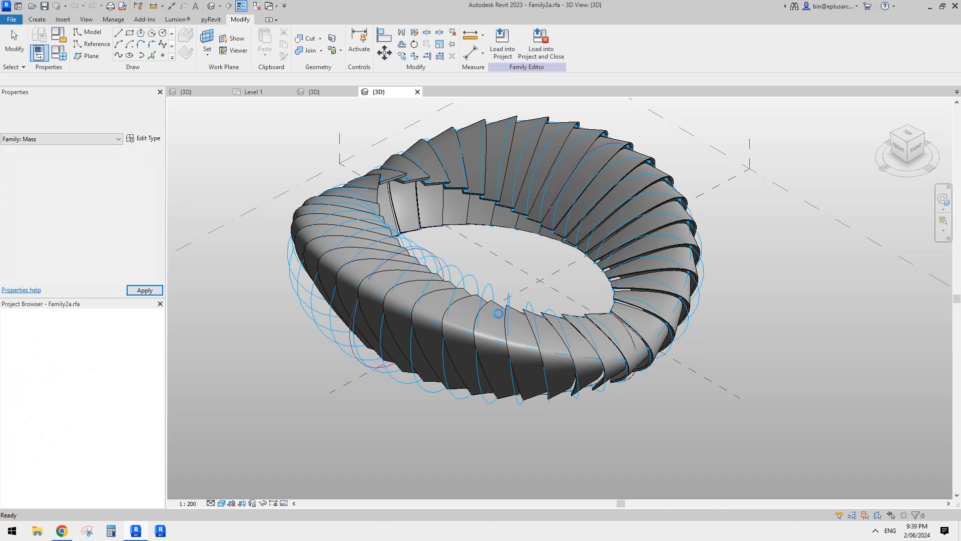
# - Examine the curved panel form in Family2a together with its adaptive points, hosted points and edge curves
pyautogui.scroll(5, 560, 357)
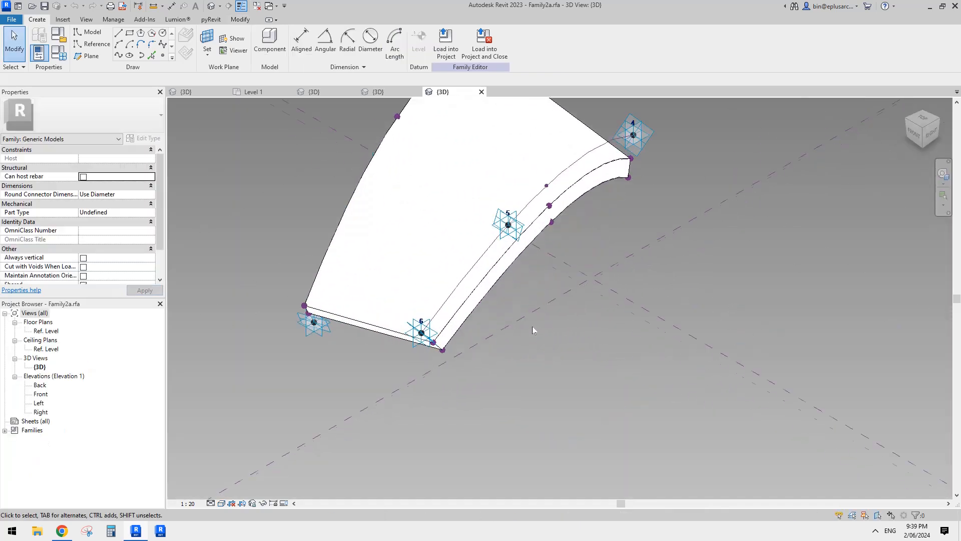
pyautogui.scroll(-3, 560, 341)
pyautogui.scroll(4, 593, 348)
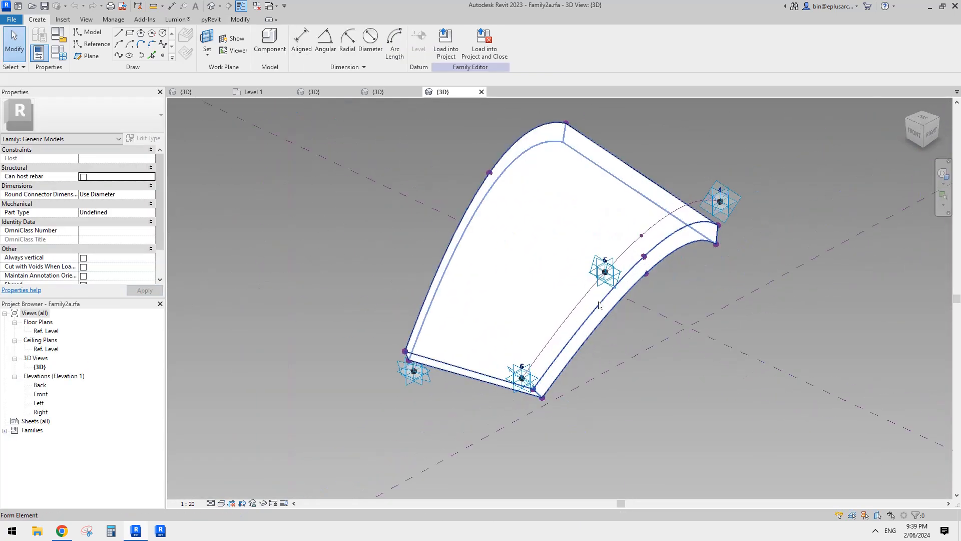
pyautogui.keyDown('shift'); pyautogui.moveTo(599, 305); pyautogui.dragTo(515, 343, button='middle'); pyautogui.keyUp('shift')
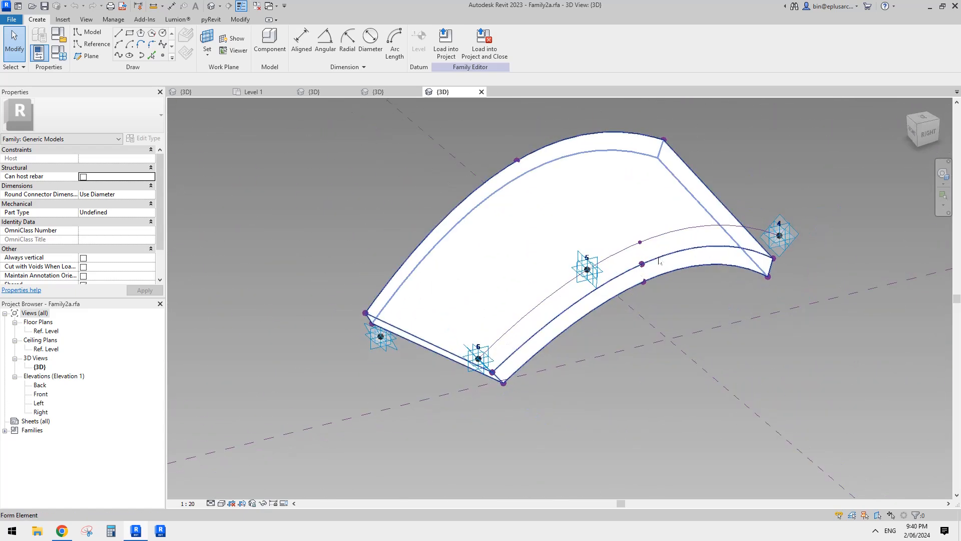
pyautogui.moveTo(659, 261); pyautogui.dragTo(644, 290, button='middle')
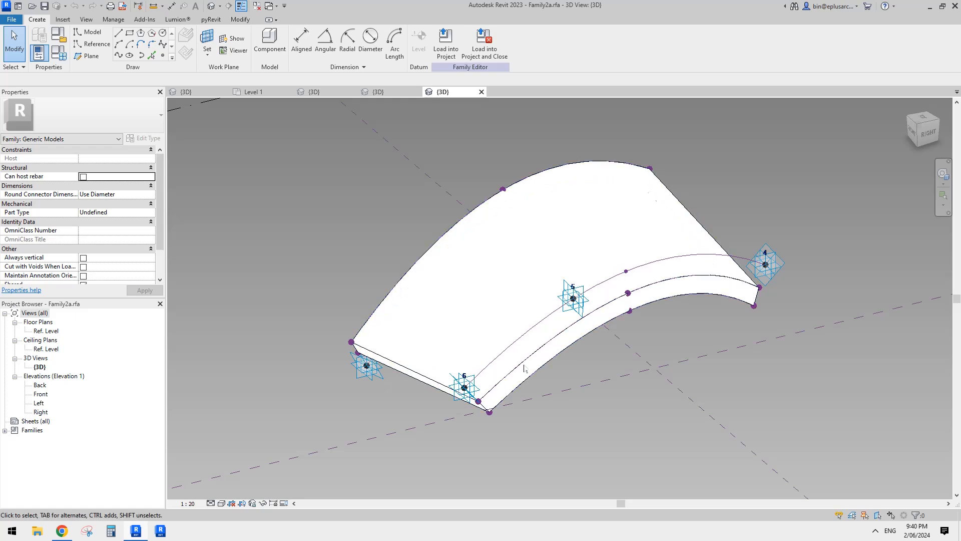
pyautogui.moveTo(614, 230); pyautogui.dragTo(614, 270, button='middle')
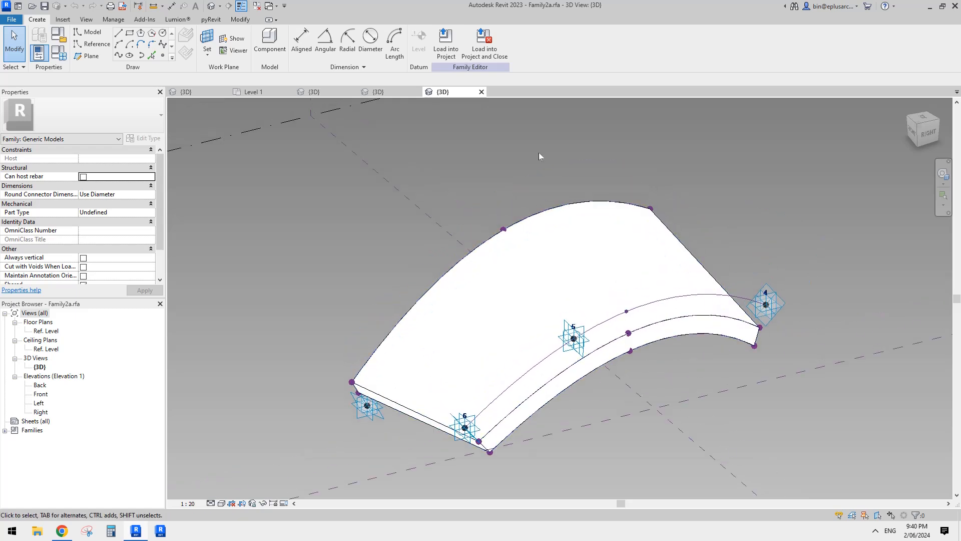
# - Close the inactive views, Family2a.rfa and 20240531.rfa without saving, returning to the Family2 adaptive family
pyautogui.click(257, 7)
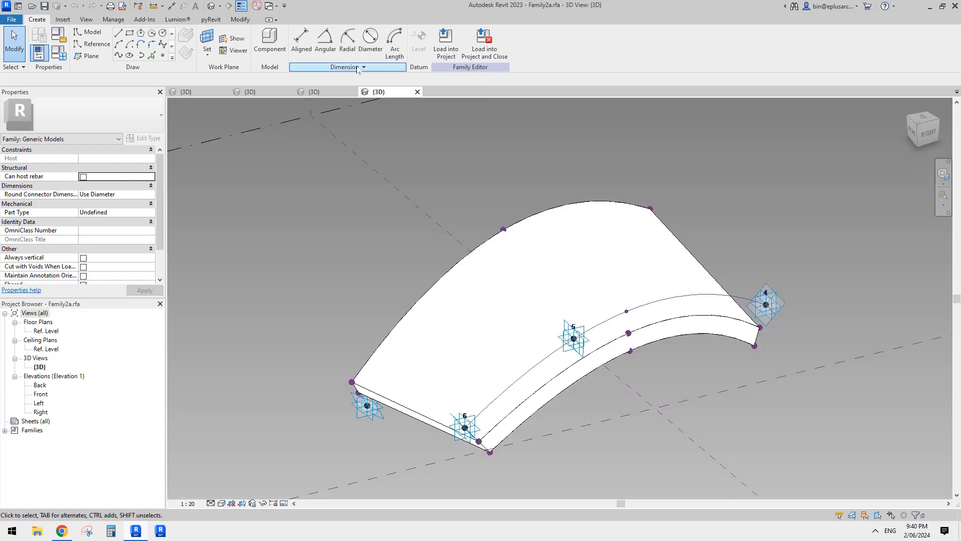
pyautogui.click(419, 92)
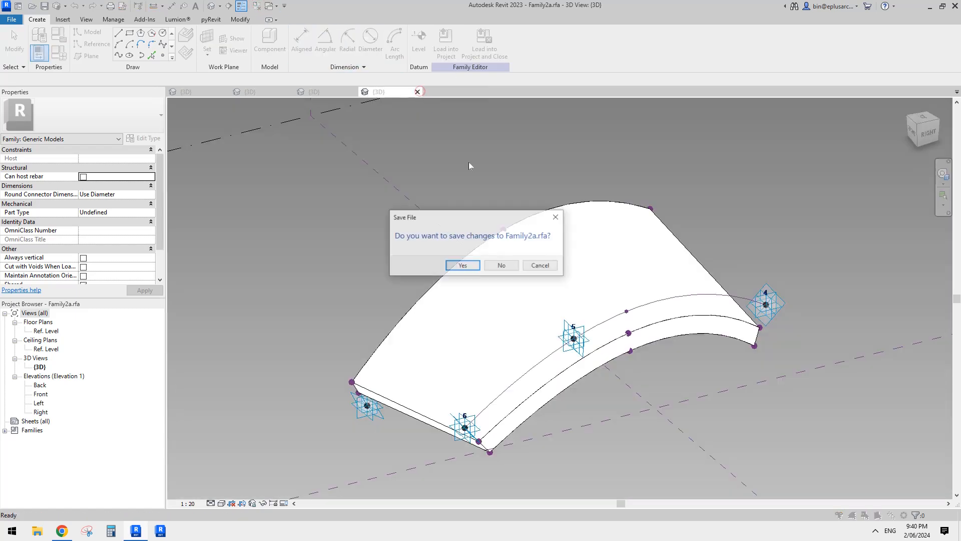
pyautogui.click(501, 265)
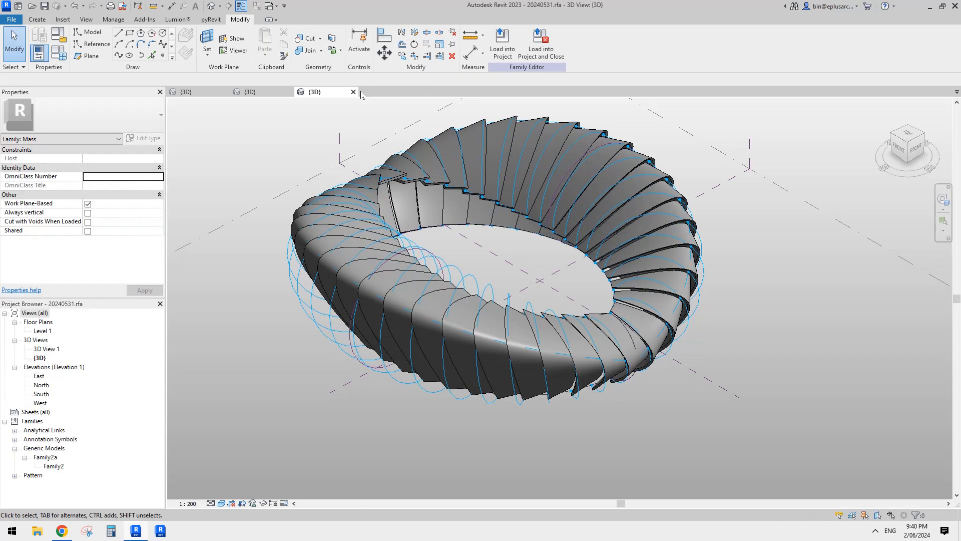
pyautogui.click(353, 91)
pyautogui.click(501, 266)
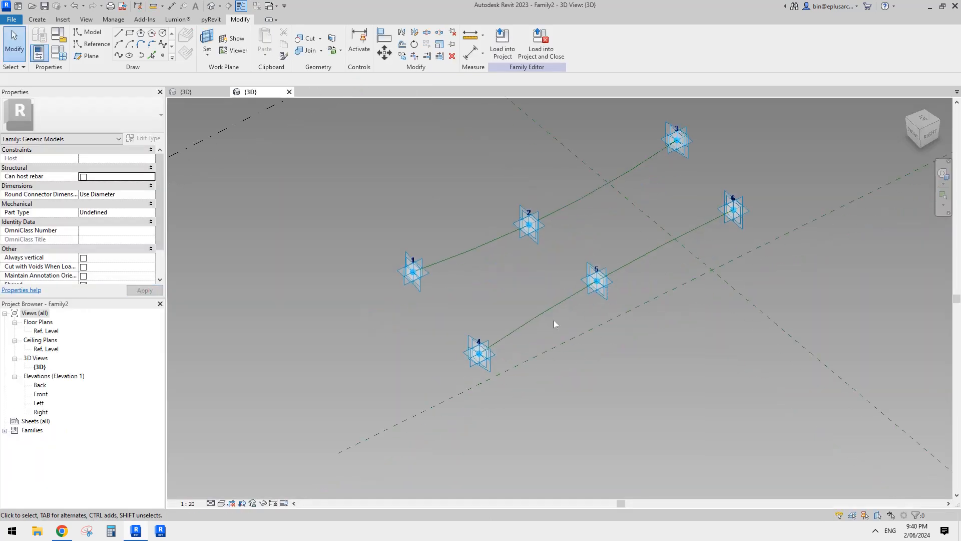
# - Place a reference point on the reference line between adaptive points 4 and 5
pyautogui.scroll(2, 556, 321)
pyautogui.moveTo(557, 324); pyautogui.dragTo(547, 386, button='middle')
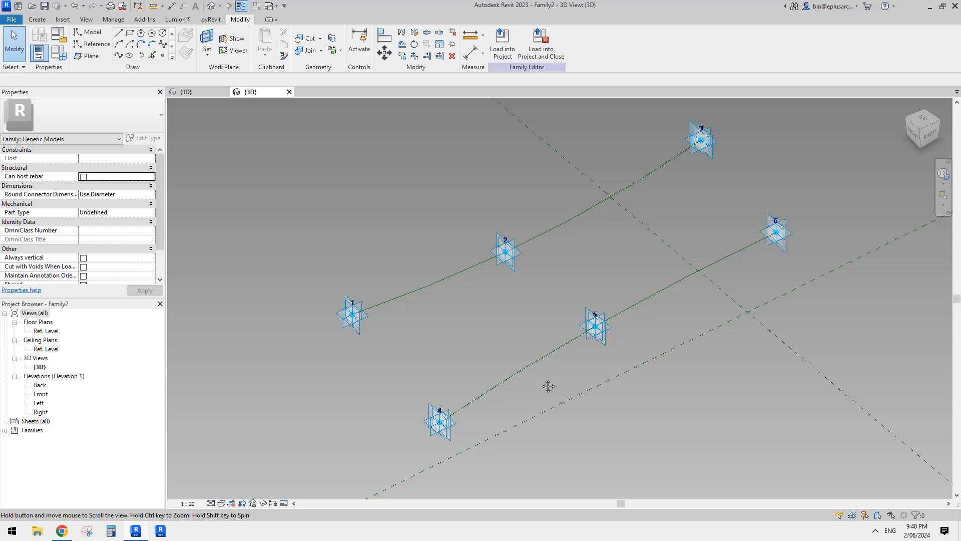
pyautogui.click(163, 55)
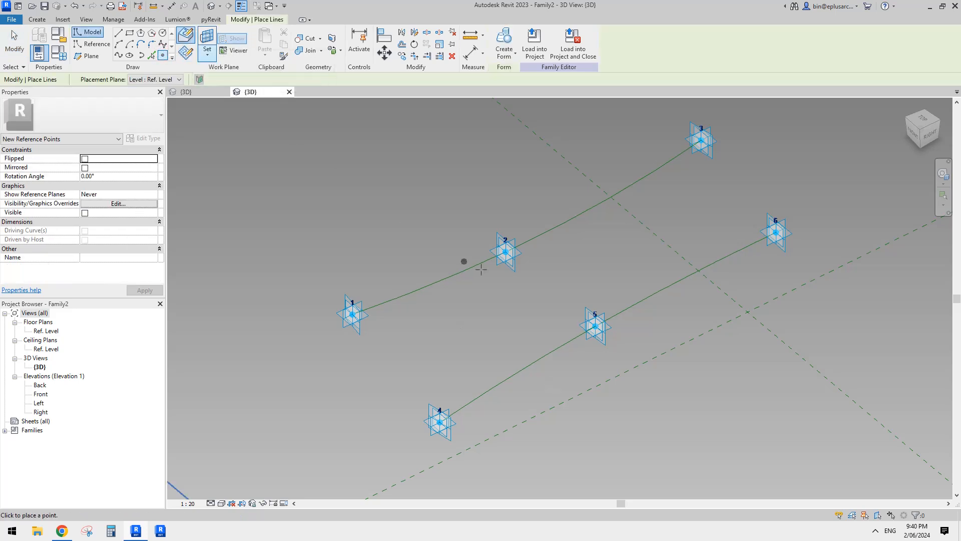
pyautogui.click(504, 380)
pyautogui.scroll(1, 499, 396)
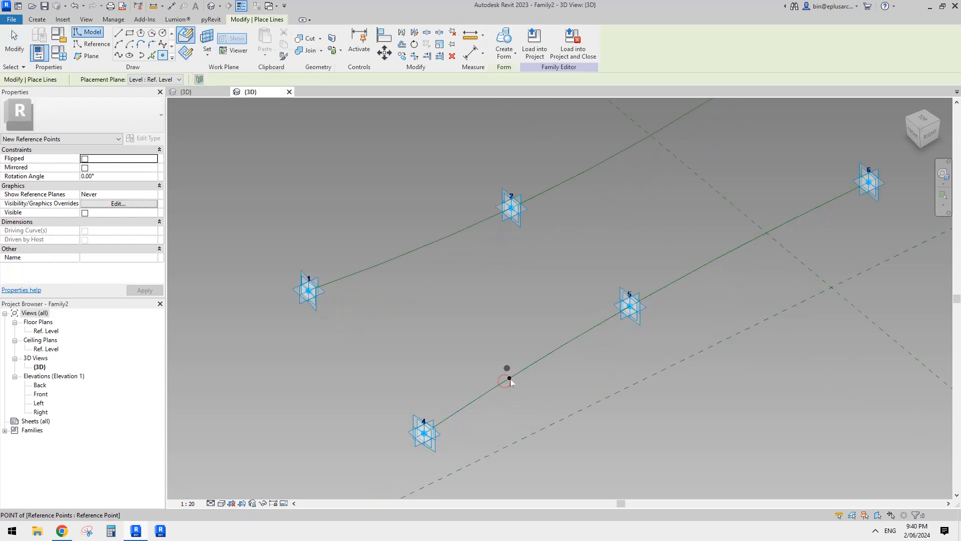
pyautogui.moveTo(509, 381)
pyautogui.keyDown('shift'); pyautogui.mouseDown(button='middle')
pyautogui.moveTo(521, 361)
pyautogui.moveTo(519, 369)
pyautogui.mouseUp(button='middle'); pyautogui.keyUp('shift')
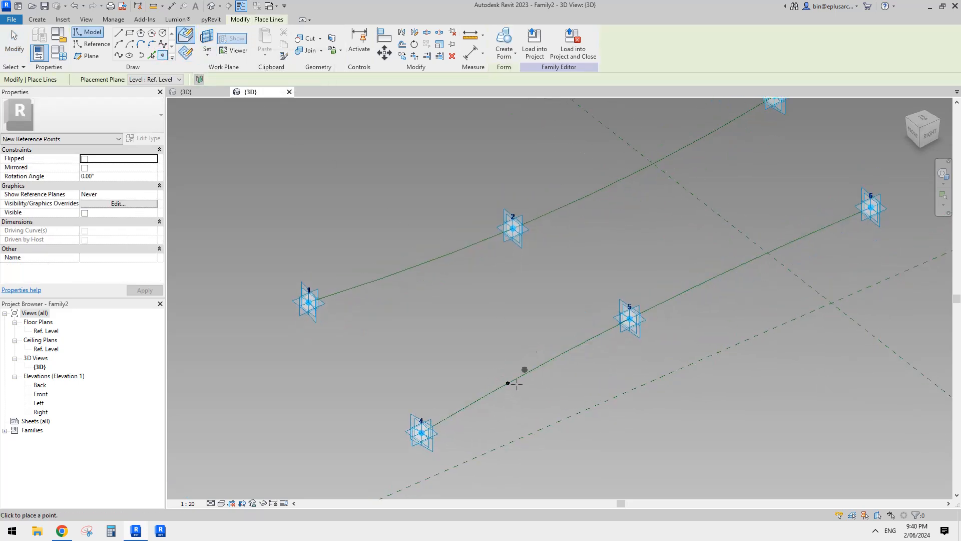
# - Set the new reference point's plane as the work plane and place a second reference point on the same spot
pyautogui.click(185, 54)
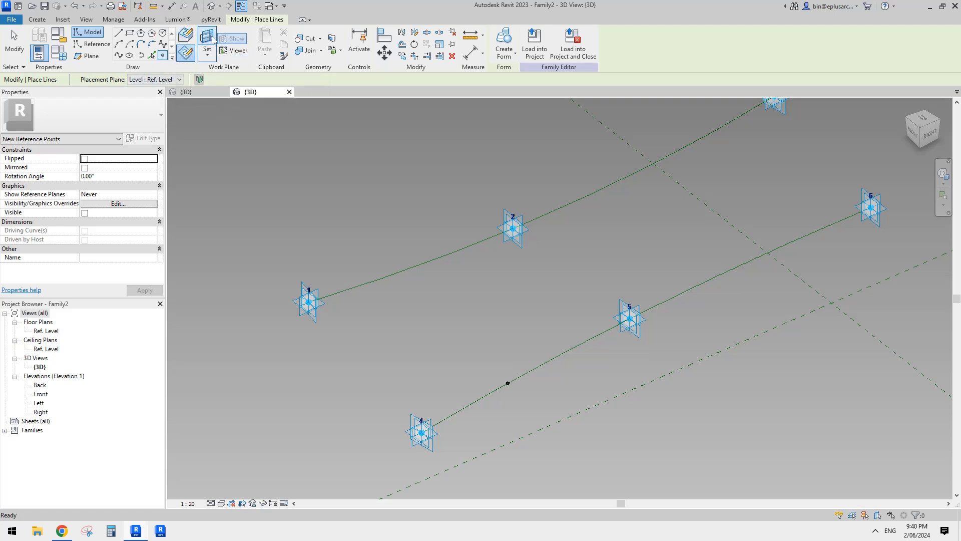
pyautogui.press('Escape')
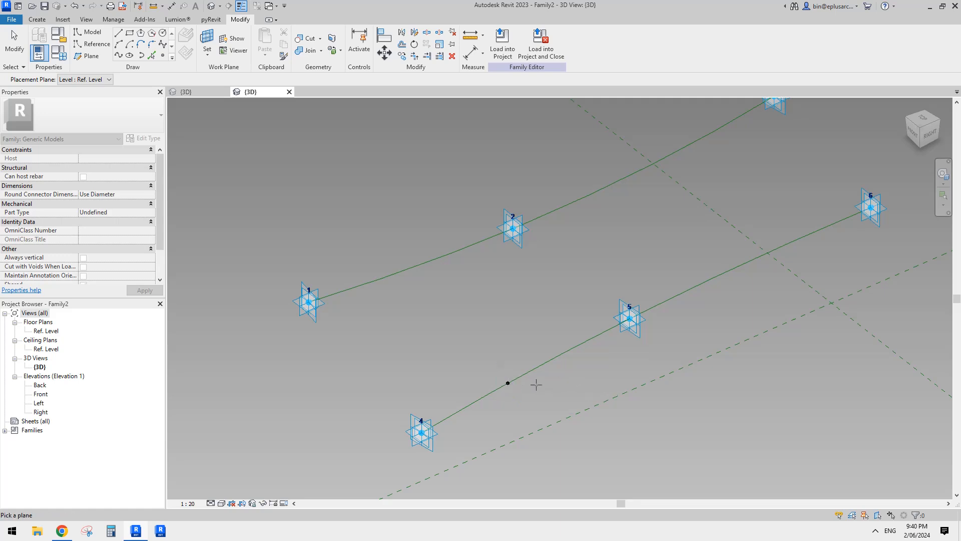
pyautogui.click(509, 382)
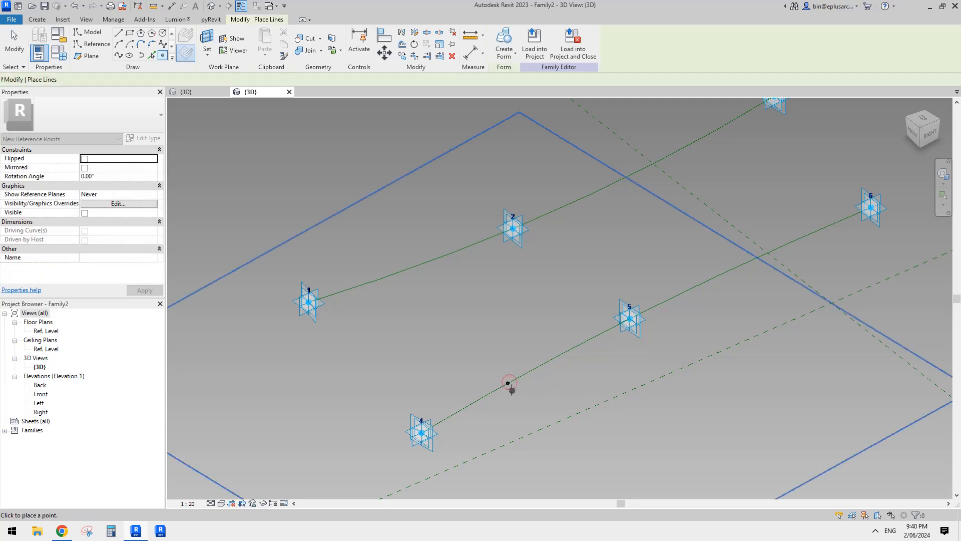
pyautogui.click(508, 383)
pyautogui.click(517, 299)
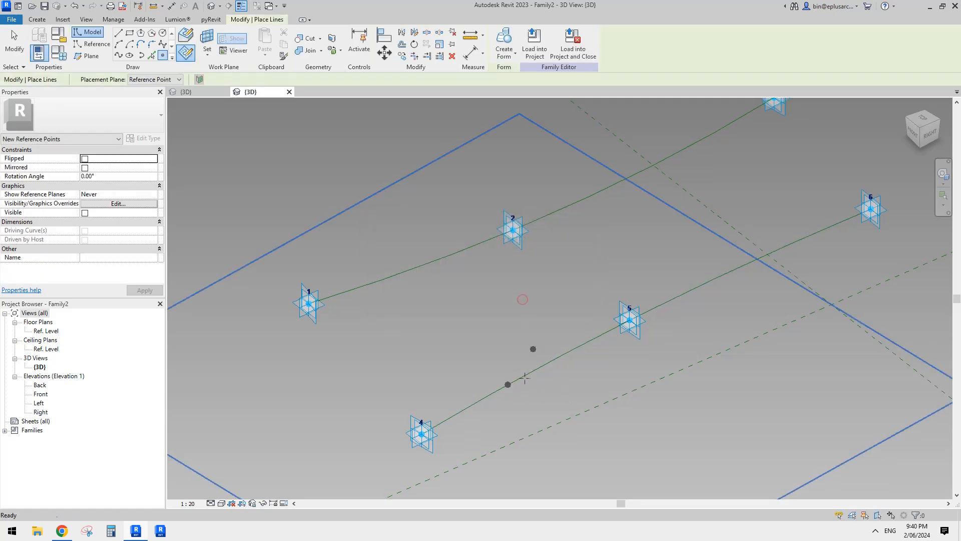
pyautogui.press('Escape')
# - Raise the second reference point vertically to an offset of about 640.5 from its host point
pyautogui.click(509, 385)
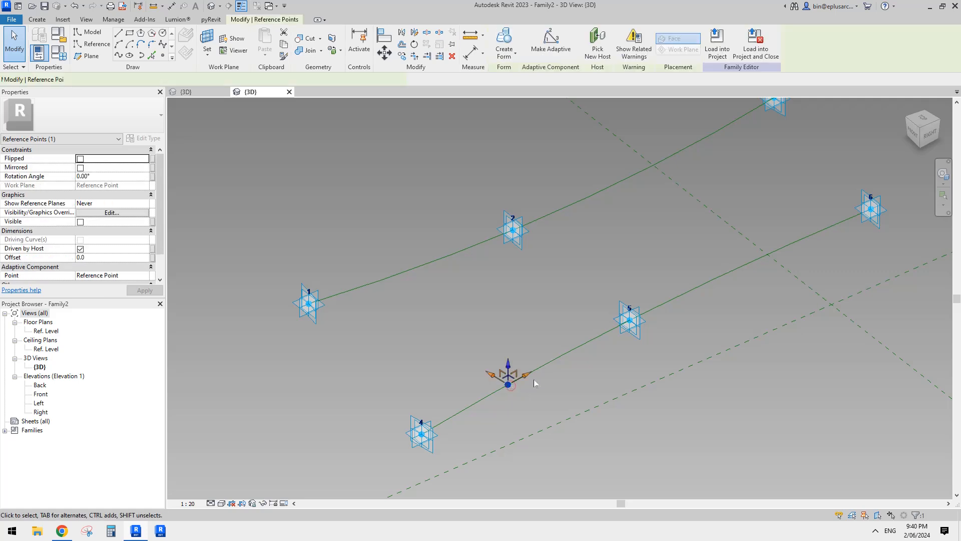
pyautogui.moveTo(513, 386); pyautogui.dragTo(518, 374, button='middle')
pyautogui.scroll(1, 513, 373)
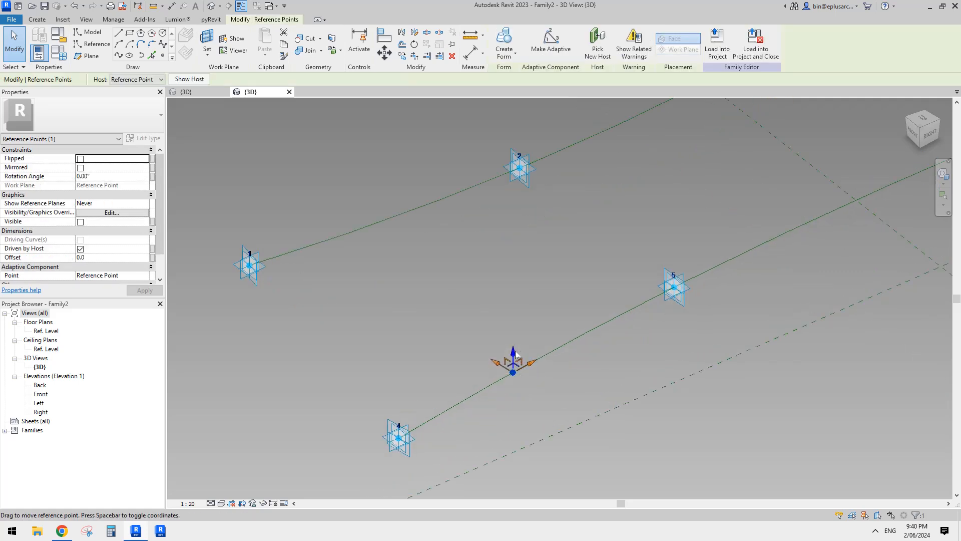
pyautogui.moveTo(515, 372); pyautogui.dragTo(513, 334)
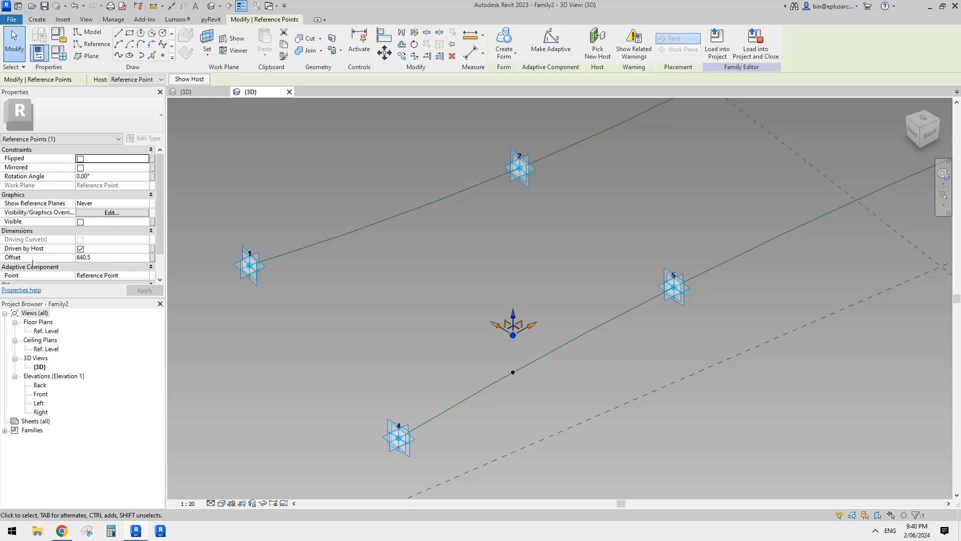
# - Associate the raised point's Offset with a new family type parameter named offset1
pyautogui.click(152, 257)
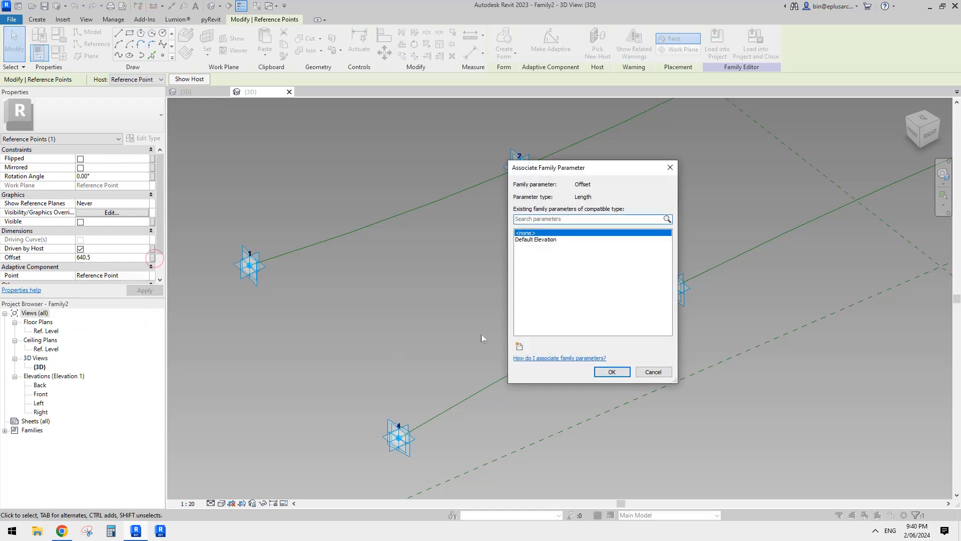
pyautogui.click(519, 346)
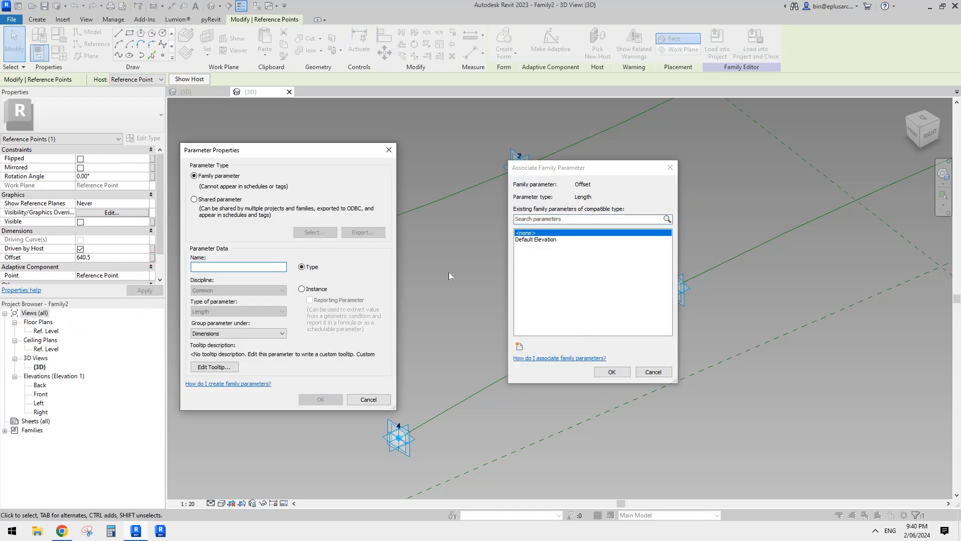
pyautogui.write('off')
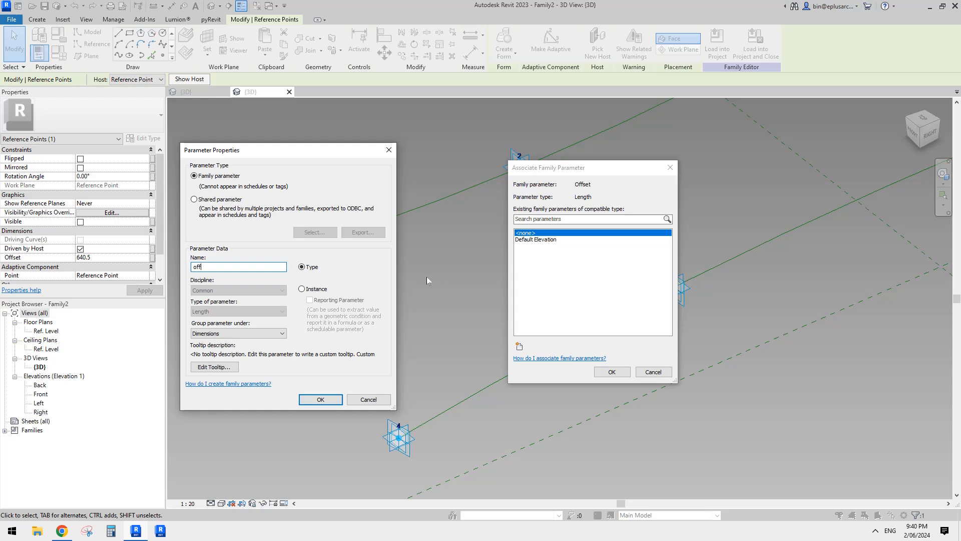
pyautogui.write('set1')
pyautogui.click(321, 399)
pyautogui.click(611, 371)
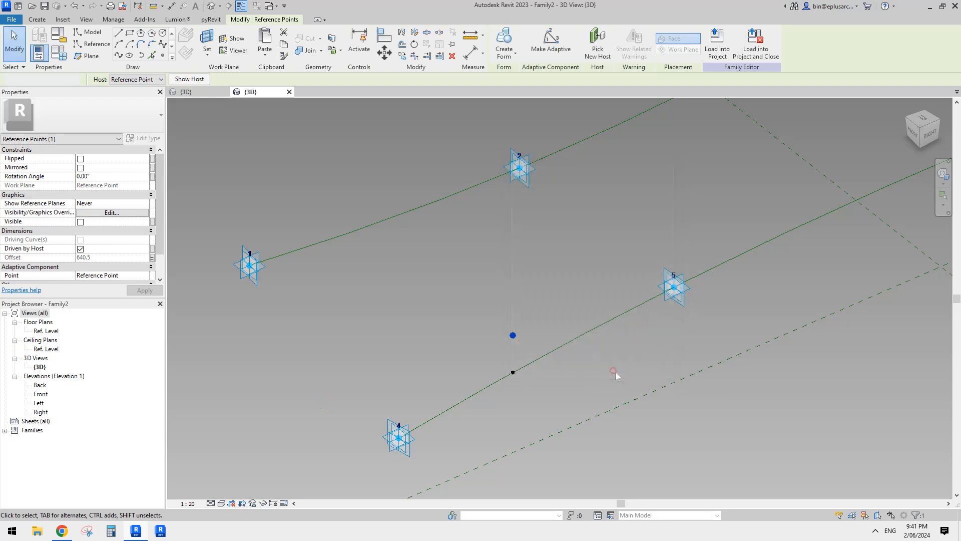
# - Place another reference point on the host point's plane between points 4 and 5 and raise it to an offset of about 956.4
pyautogui.scroll(2, 558, 386)
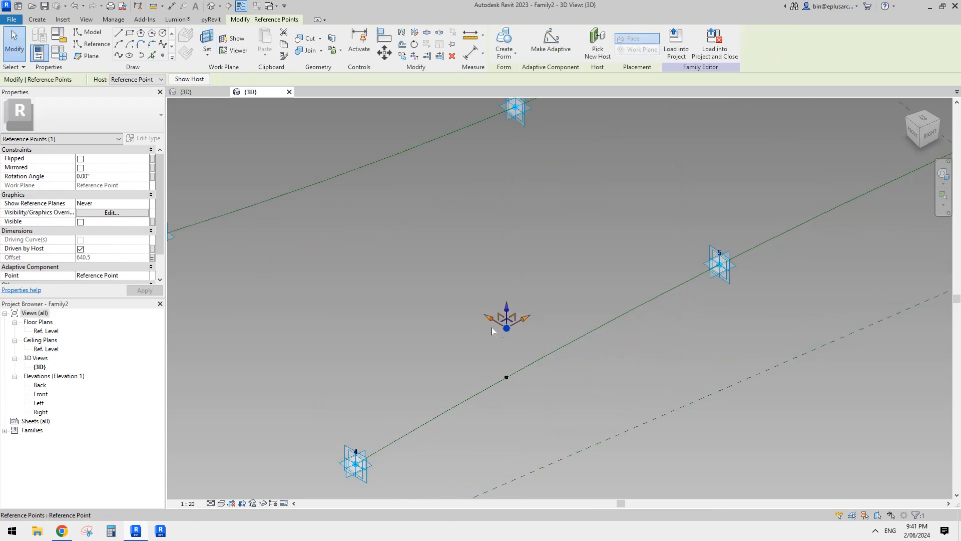
pyautogui.moveTo(521, 310); pyautogui.dragTo(521, 313, button='middle')
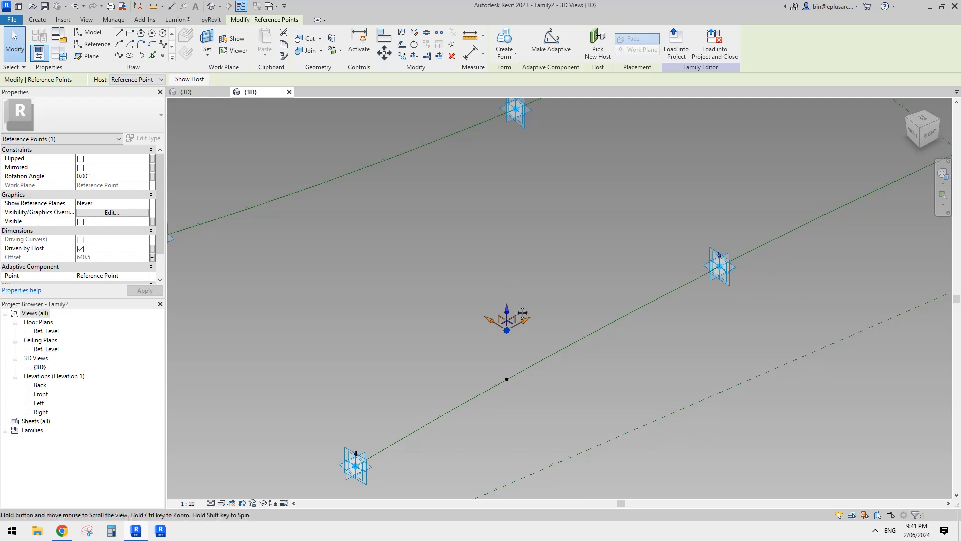
pyautogui.click(163, 55)
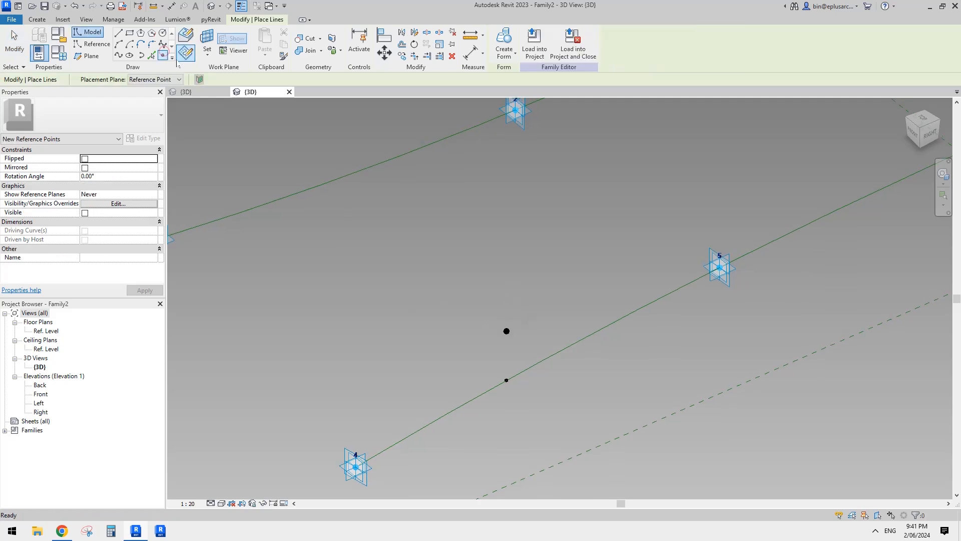
pyautogui.click(506, 380)
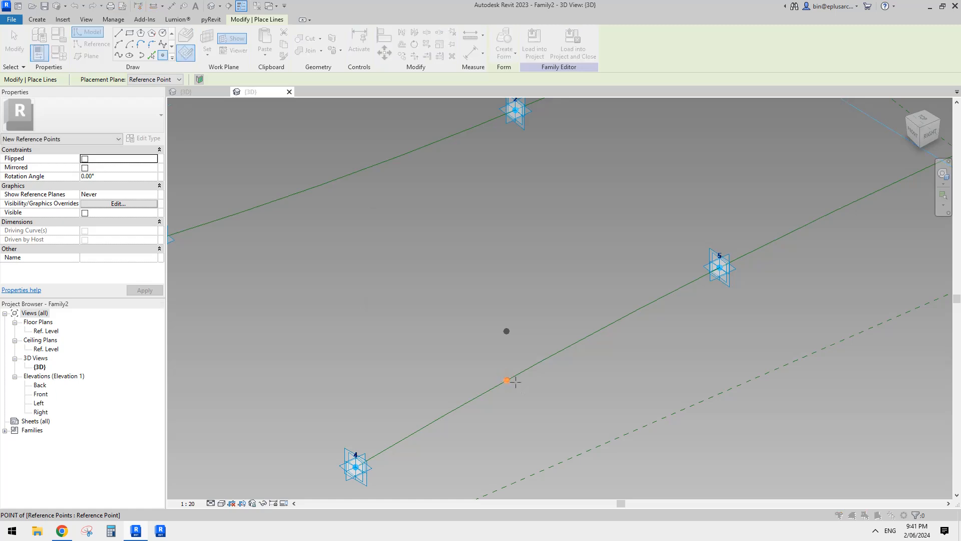
pyautogui.click(531, 293)
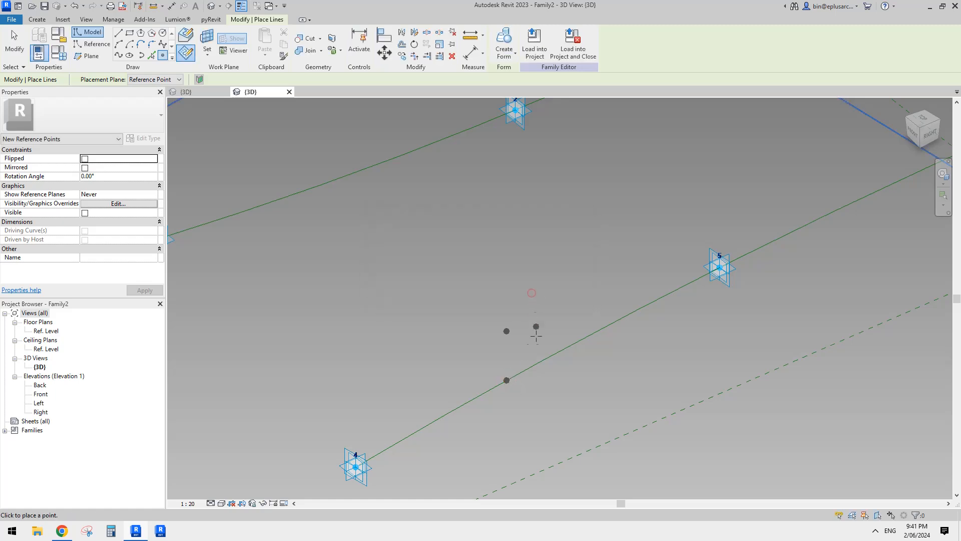
pyautogui.click(507, 381)
pyautogui.moveTo(508, 353); pyautogui.dragTo(507, 282)
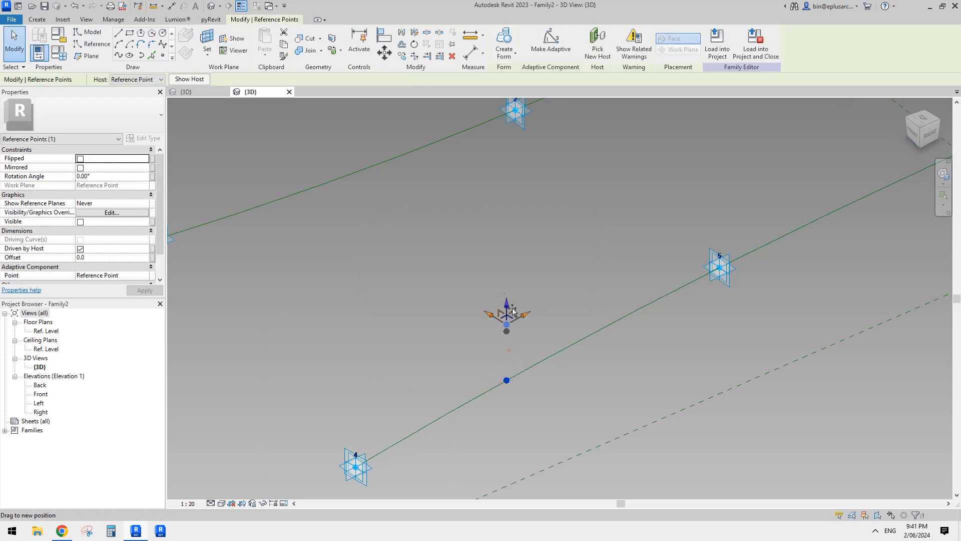
# - Associate the upper point's Offset with a new family type parameter named offset2
pyautogui.click(153, 257)
pyautogui.write('o')
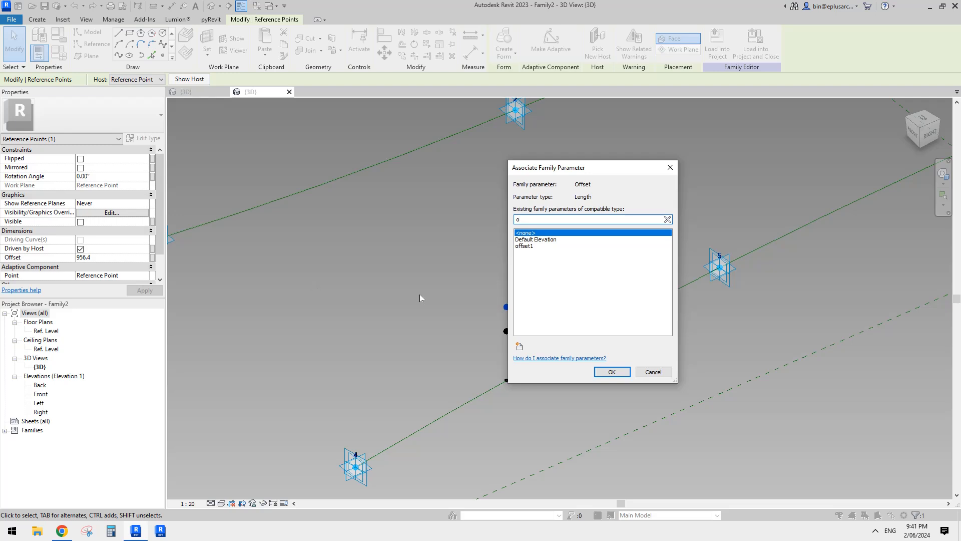
pyautogui.click(519, 345)
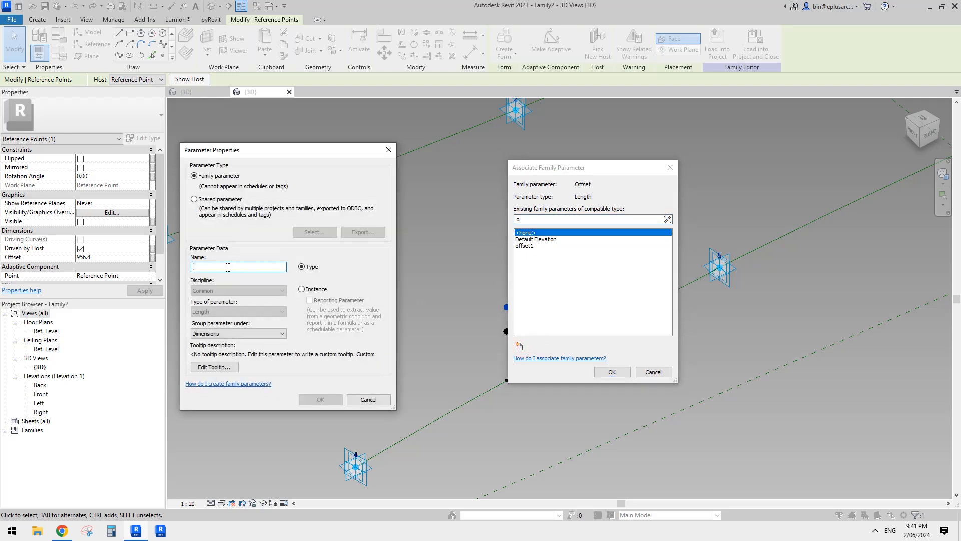
pyautogui.click(228, 268)
pyautogui.write('ffset2')
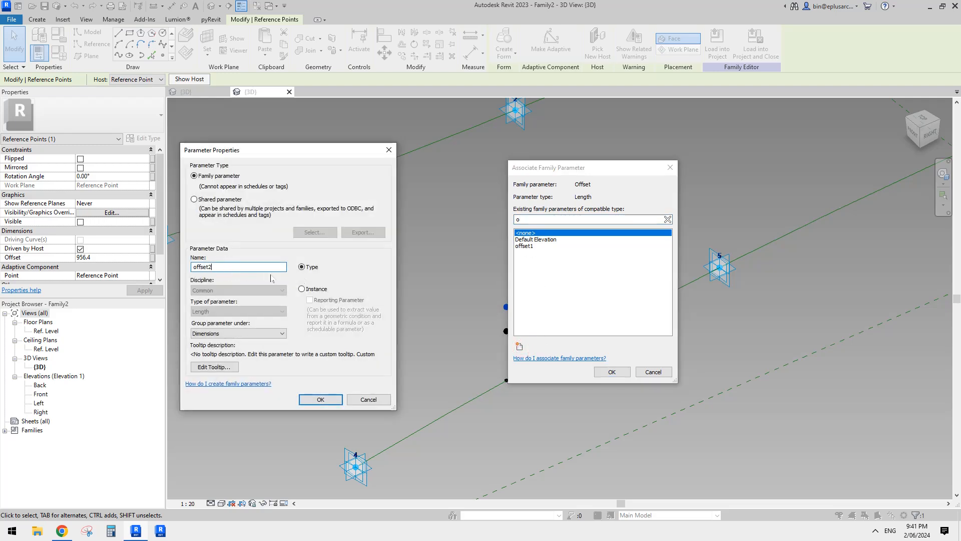
pyautogui.click(326, 397)
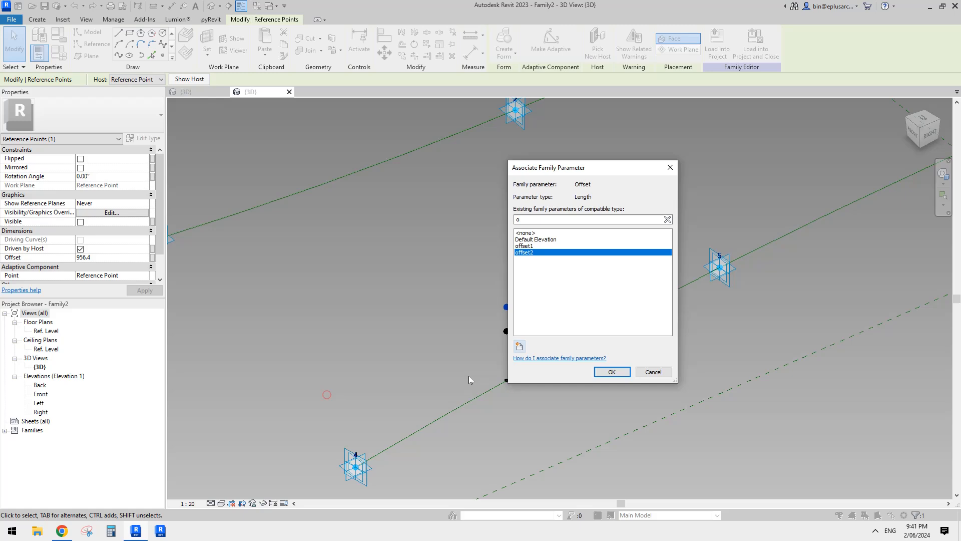
pyautogui.click(611, 371)
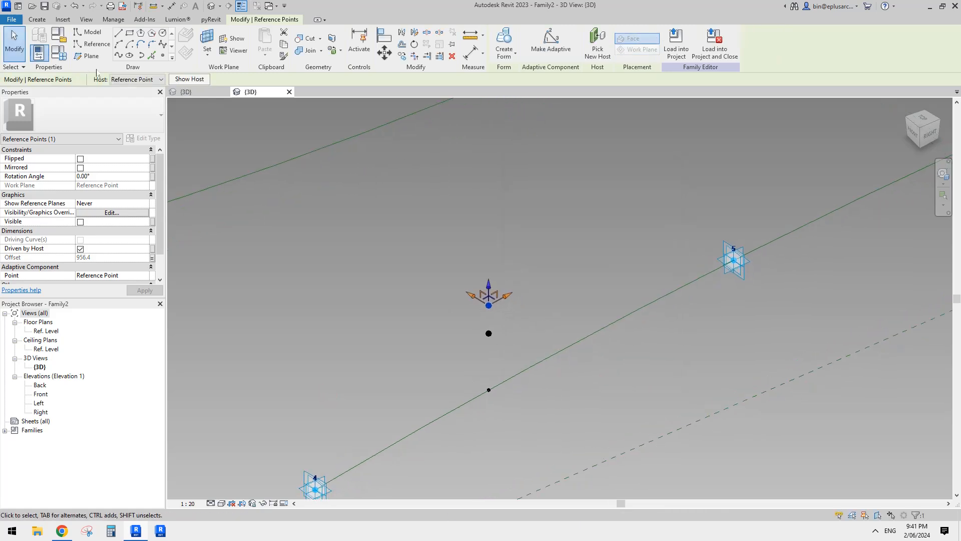
# - Add a length type parameter named thickness under Dimensions in the family types and open its value for editing
pyautogui.click(59, 54)
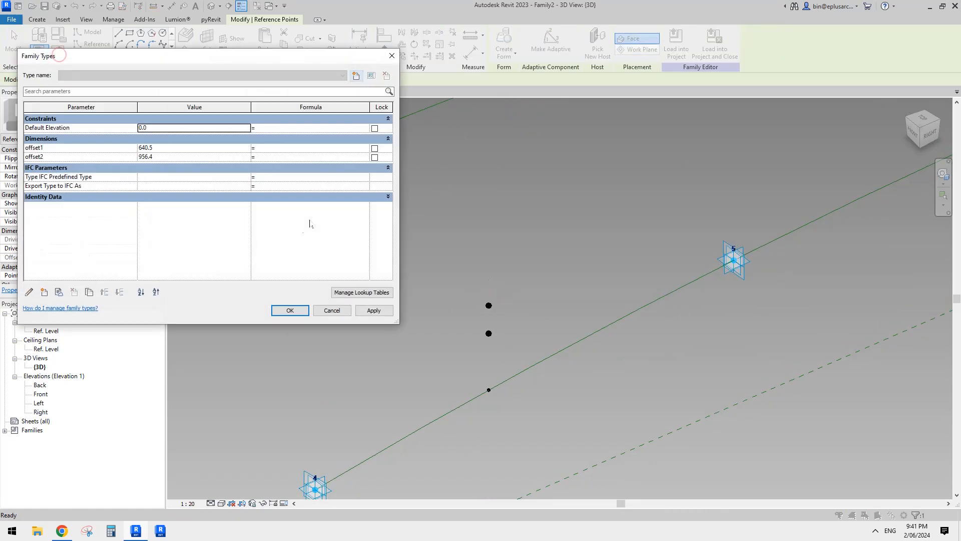
pyautogui.click(44, 292)
pyautogui.write('thickness')
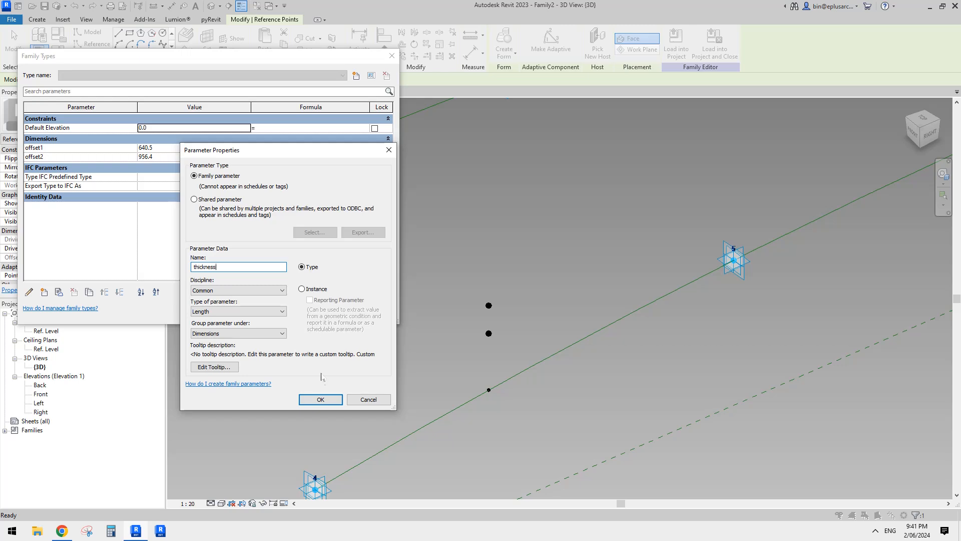
pyautogui.click(323, 398)
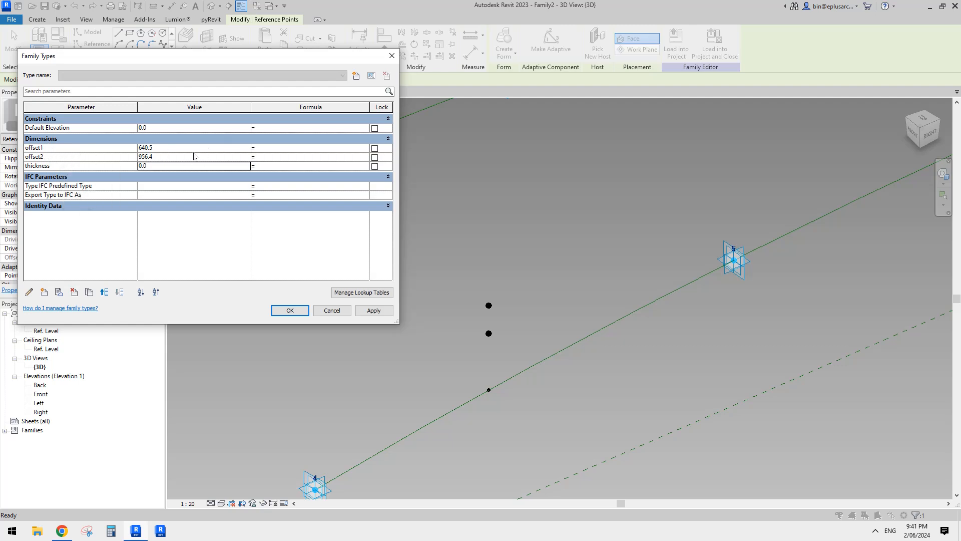
pyautogui.click(170, 169)
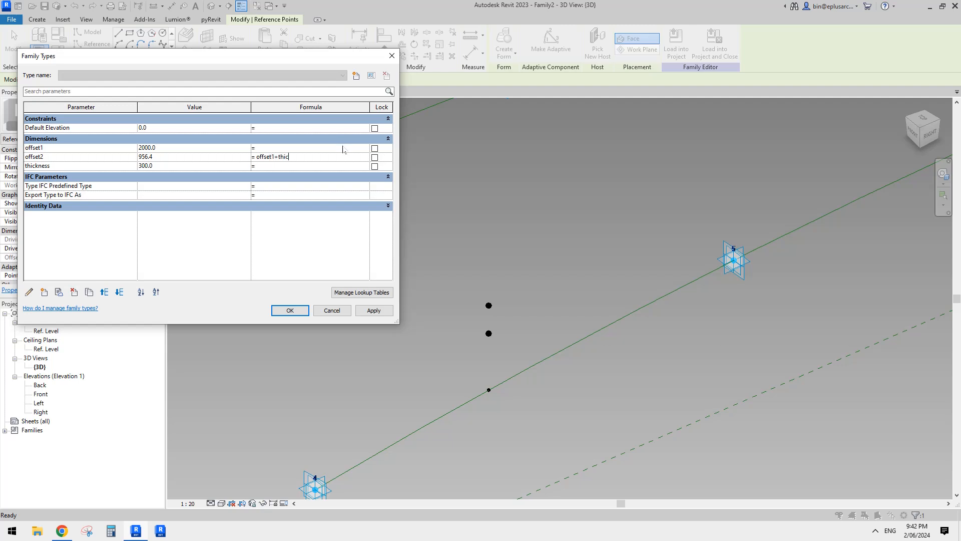
# - Set the offset2 formula to offset1 + thickness and accept the family types
pyautogui.click(330, 166)
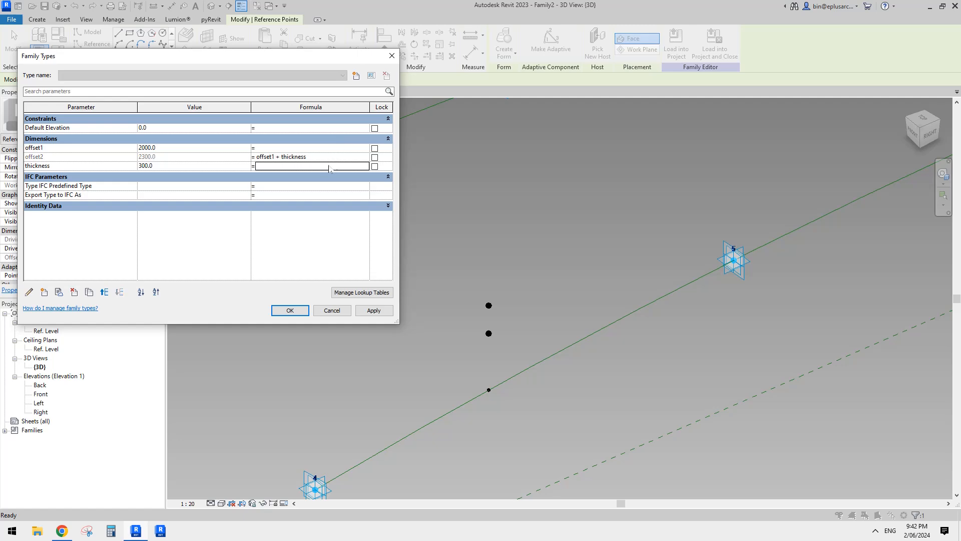
pyautogui.click(300, 314)
pyautogui.click(295, 309)
# - Copy the host point with its two offset points five times, placing three sets near the 4-5-6 curve and two near the 1-2-3 curve
pyautogui.scroll(-1, 345, 300)
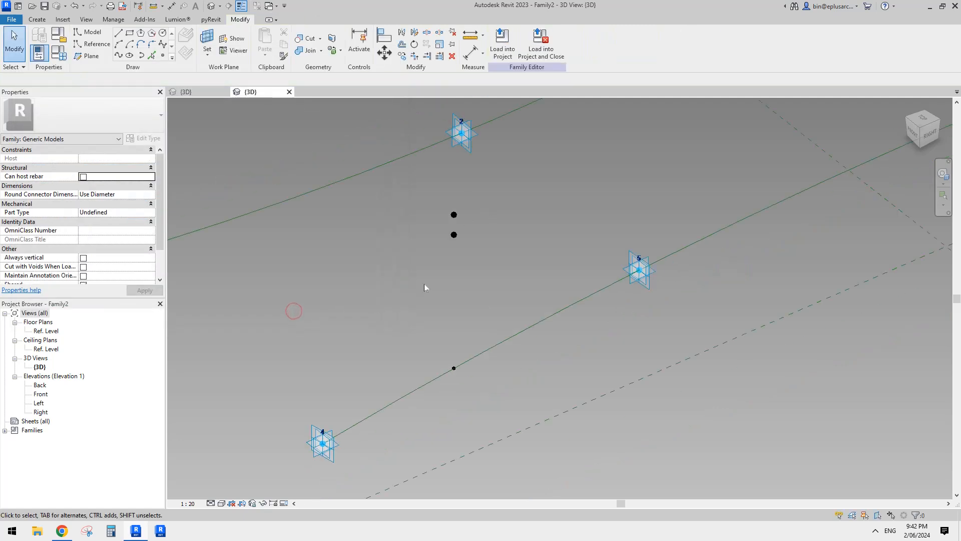
pyautogui.keyDown('shift'); pyautogui.moveTo(425, 284); pyautogui.dragTo(454, 311, button='middle'); pyautogui.keyUp('shift')
pyautogui.keyDown('shift'); pyautogui.moveTo(479, 264); pyautogui.dragTo(488, 293, button='middle'); pyautogui.keyUp('shift')
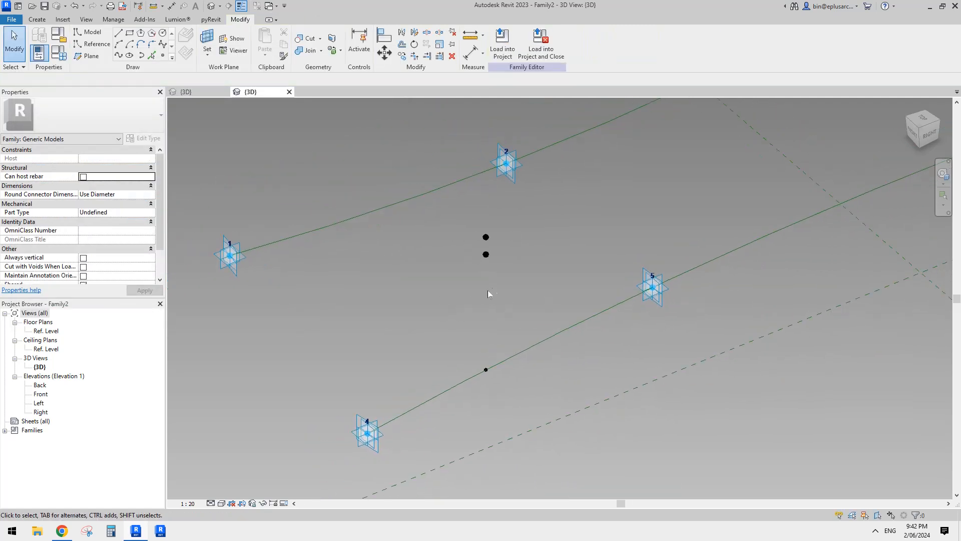
pyautogui.keyDown('shift'); pyautogui.moveTo(477, 359); pyautogui.dragTo(437, 320, button='middle'); pyautogui.keyUp('shift')
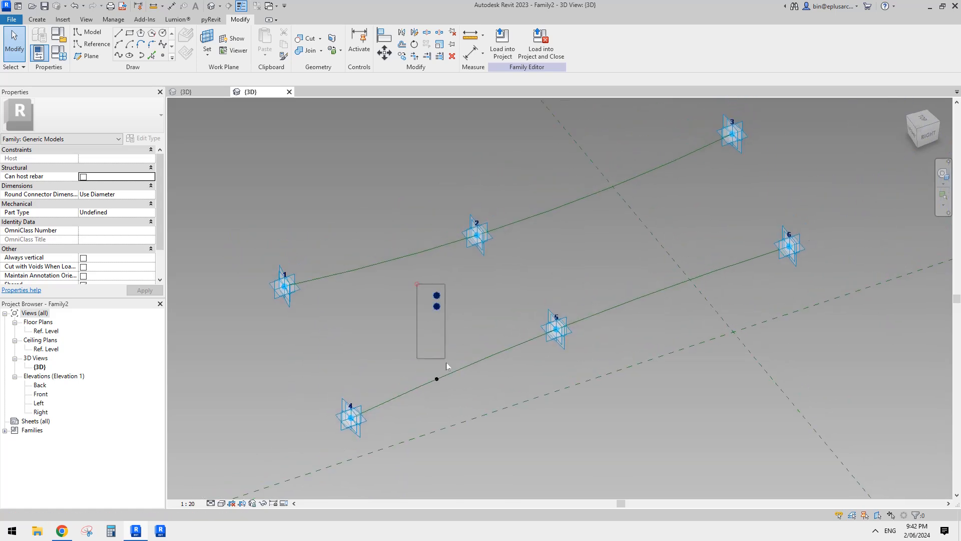
pyautogui.moveTo(446, 362); pyautogui.dragTo(458, 391)
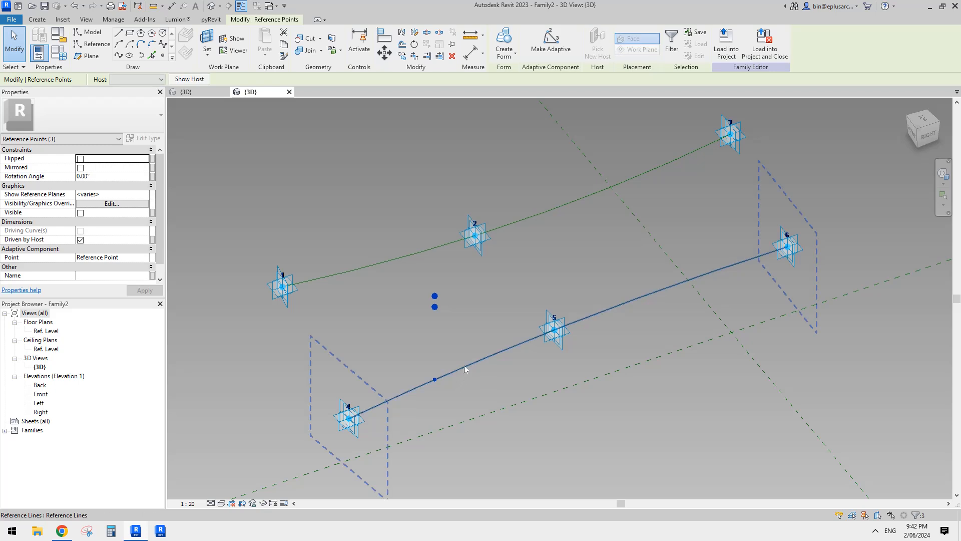
pyautogui.moveTo(463, 366); pyautogui.dragTo(444, 376, button='middle')
pyautogui.press('c')
pyautogui.press('o')
pyautogui.click(433, 342)
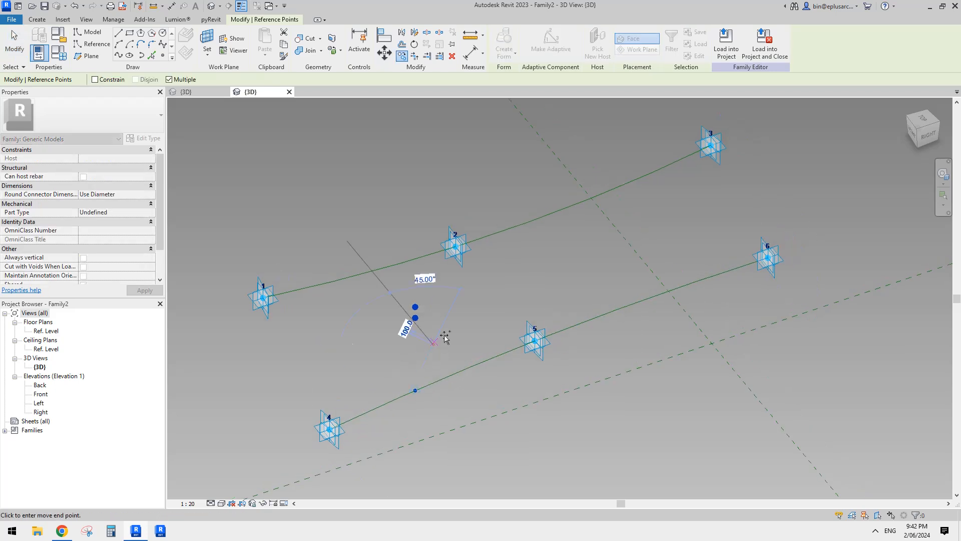
pyautogui.moveTo(529, 312); pyautogui.dragTo(478, 373, button='middle')
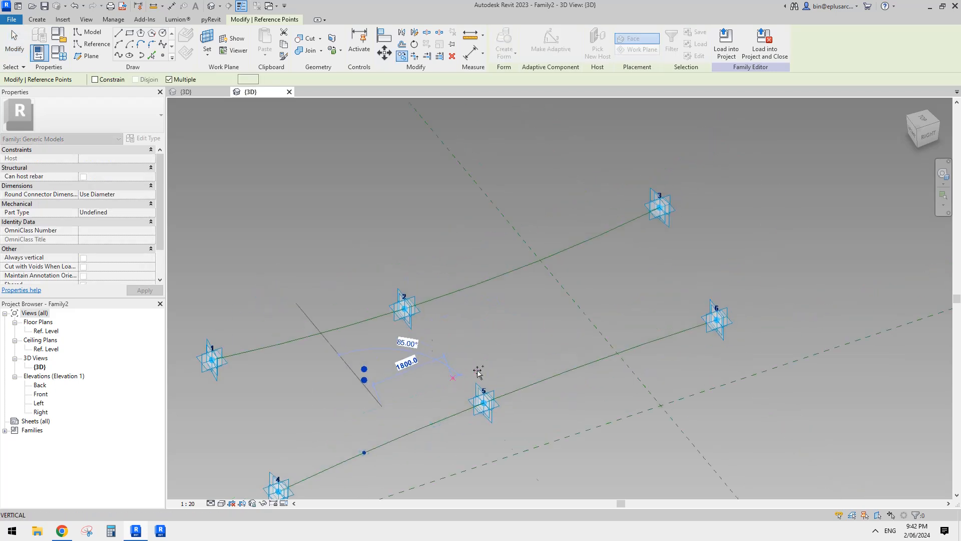
pyautogui.click(452, 377)
pyautogui.click(535, 349)
pyautogui.click(627, 319)
pyautogui.click(543, 204)
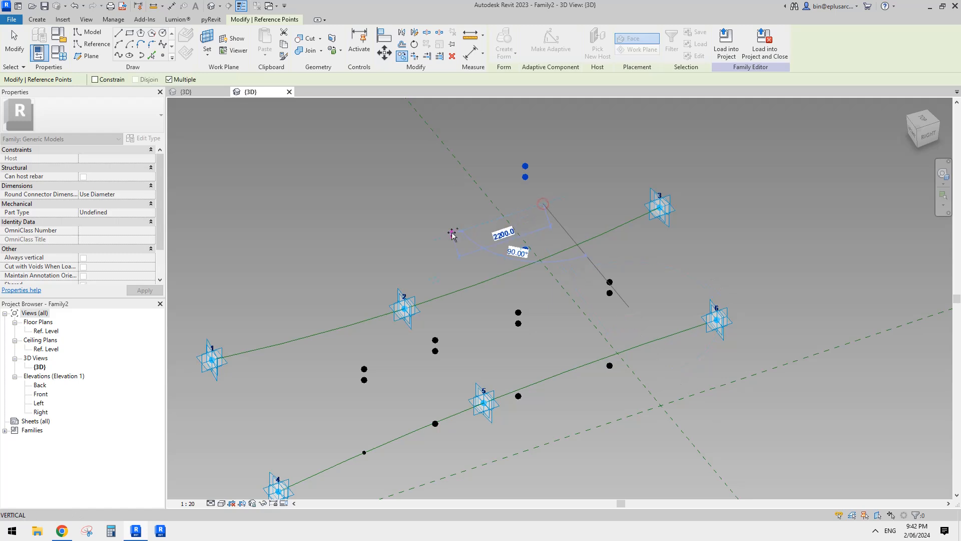
pyautogui.click(423, 229)
pyautogui.moveTo(517, 369); pyautogui.dragTo(535, 354, button='middle')
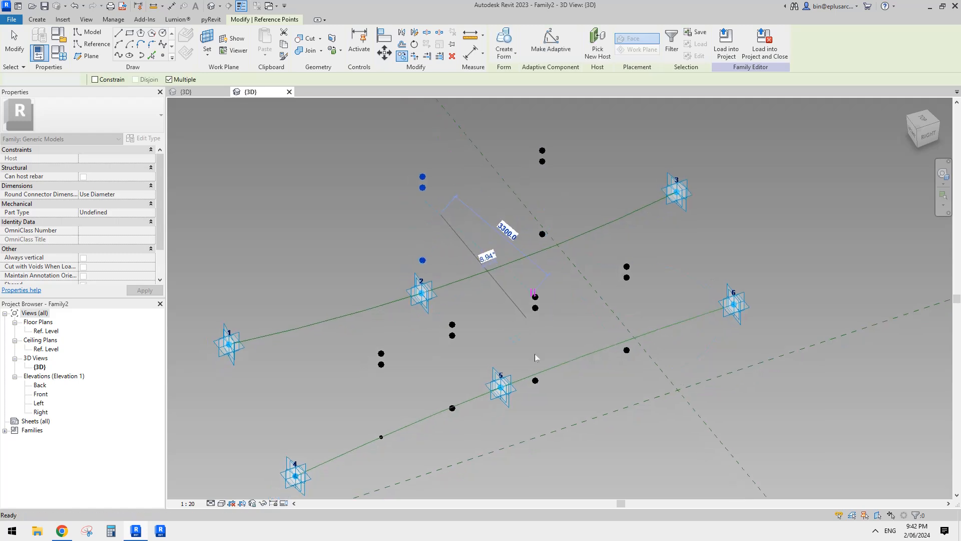
pyautogui.press('Escape')
pyautogui.press('Escape')
# - Rehost two copied base points onto the 4-5-6 curve, one between points 4 and 5 and one between points 5 and 6
pyautogui.click(452, 408)
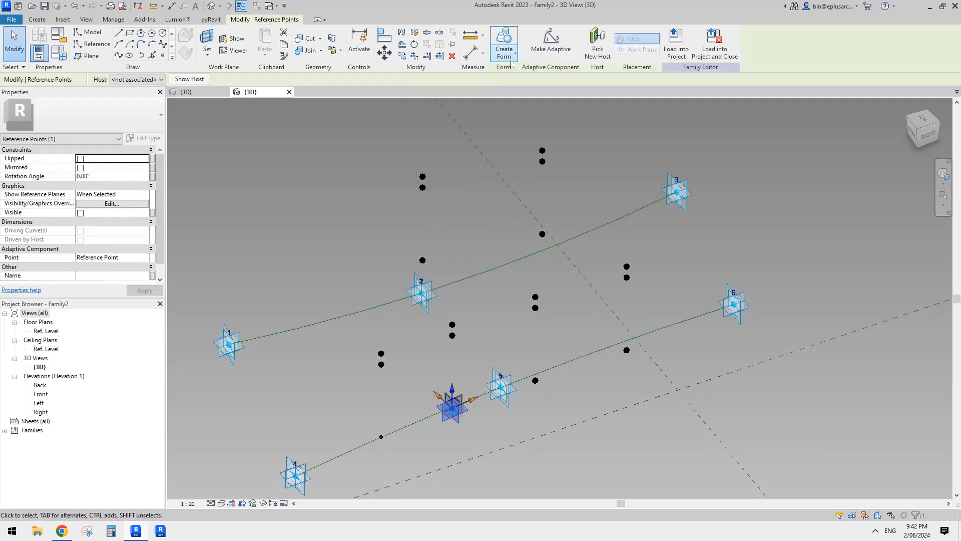
pyautogui.click(597, 40)
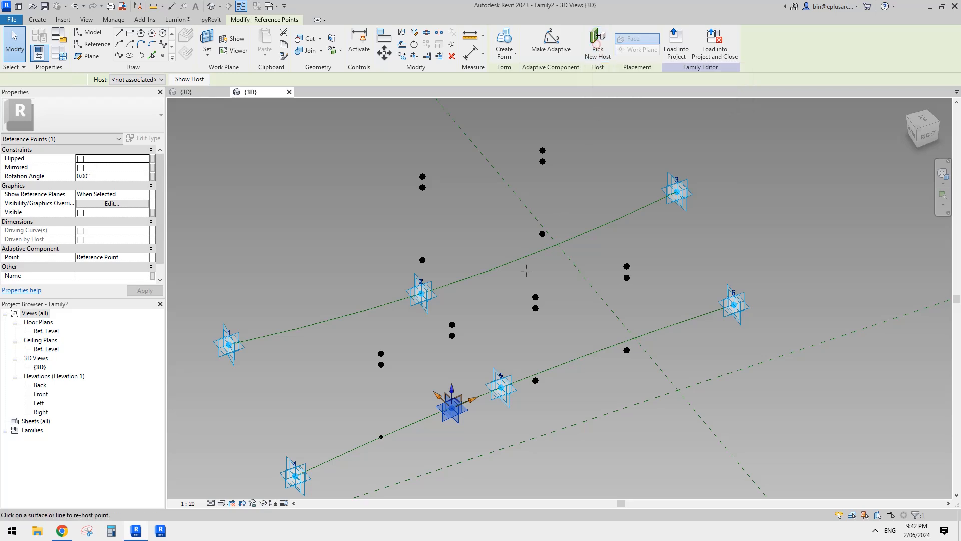
pyautogui.click(466, 400)
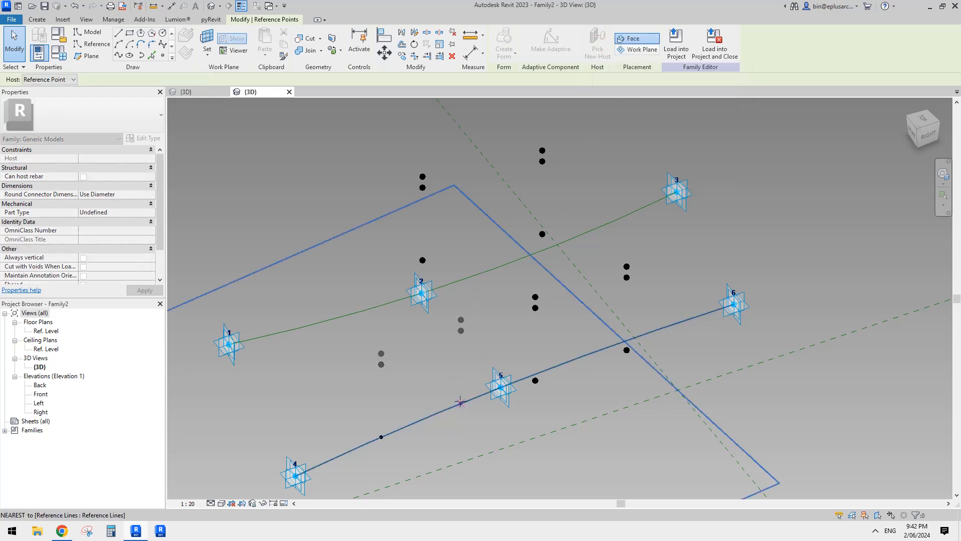
pyautogui.click(535, 380)
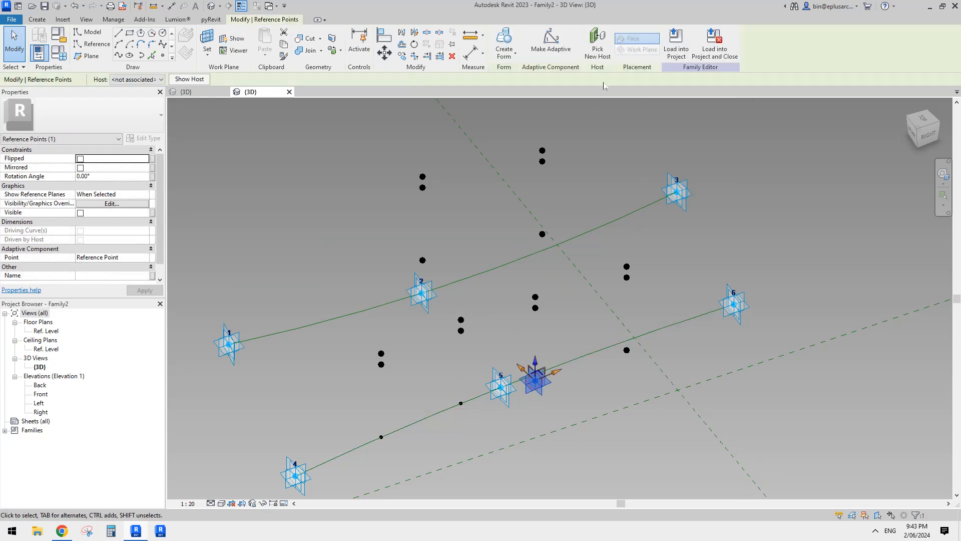
pyautogui.click(598, 40)
pyautogui.click(593, 352)
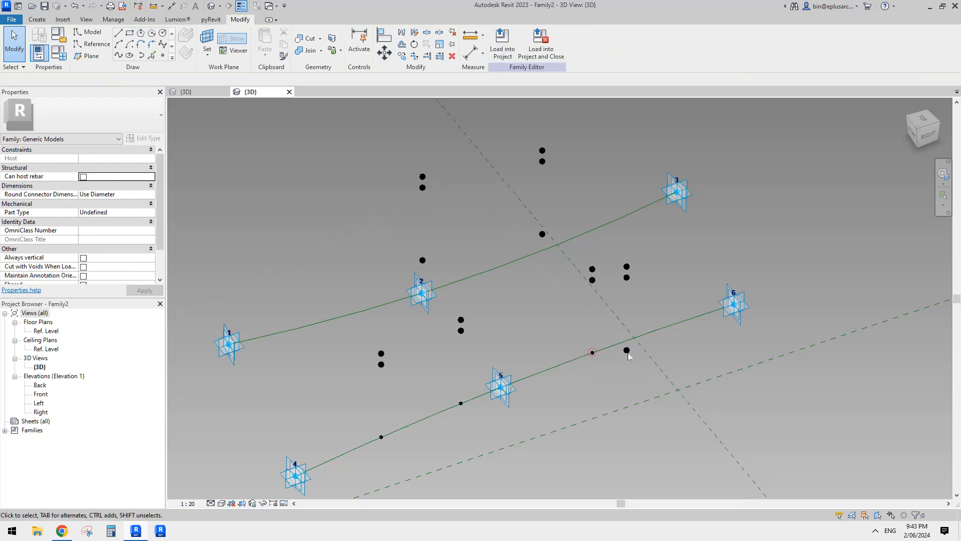
# - Rehost the three remaining copied base points onto the 1-2-3 curve, two between points 2 and 3 and one between points 1 and 2
pyautogui.click(627, 351)
pyautogui.click(598, 40)
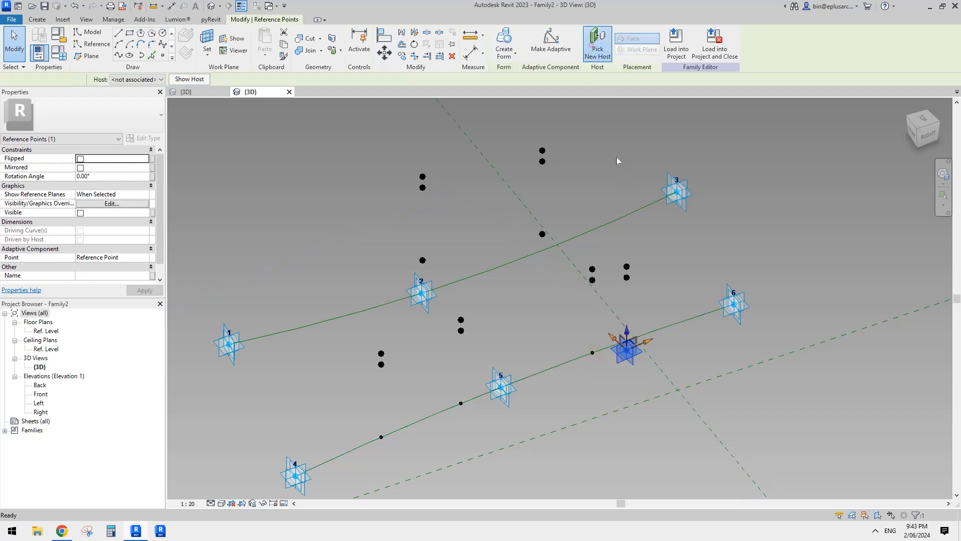
pyautogui.click(622, 219)
pyautogui.click(542, 234)
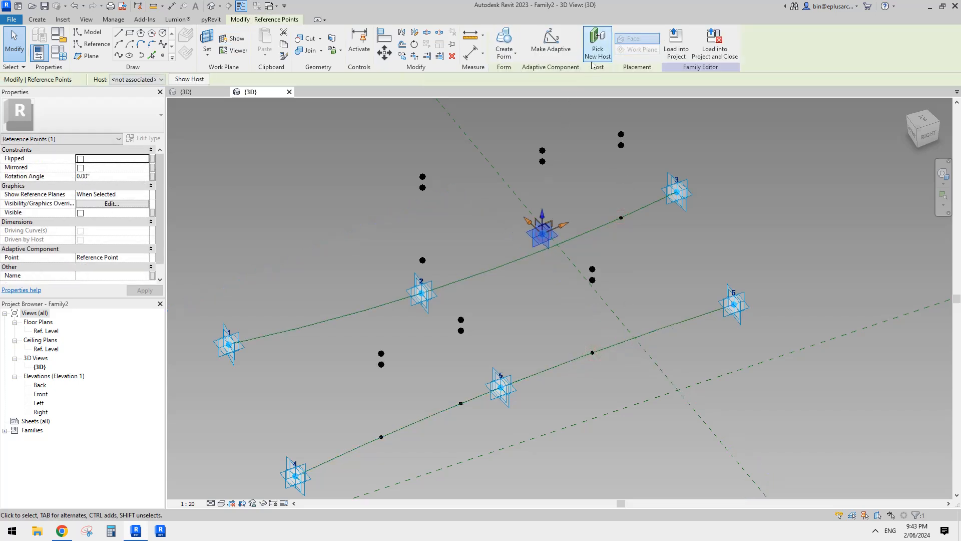
pyautogui.click(597, 40)
pyautogui.click(492, 269)
pyautogui.click(423, 261)
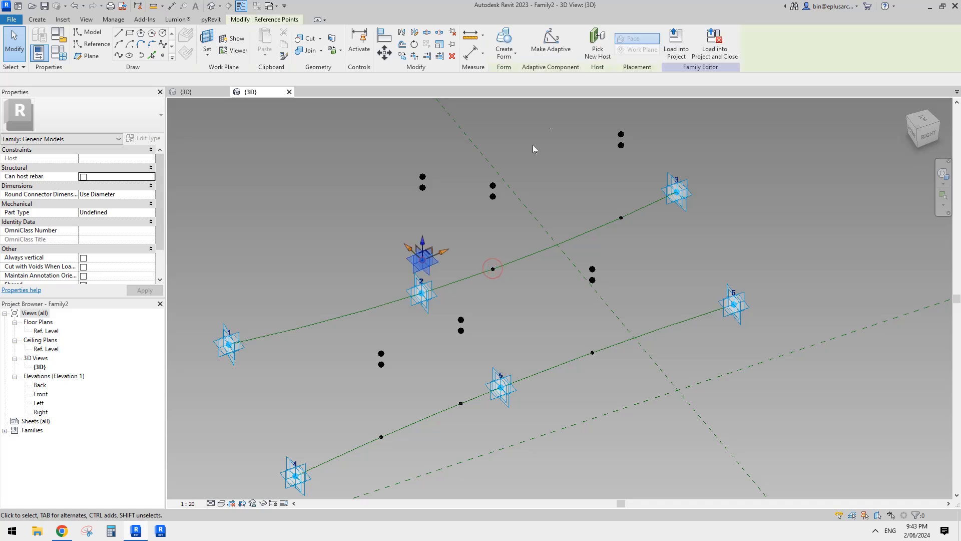
pyautogui.click(597, 40)
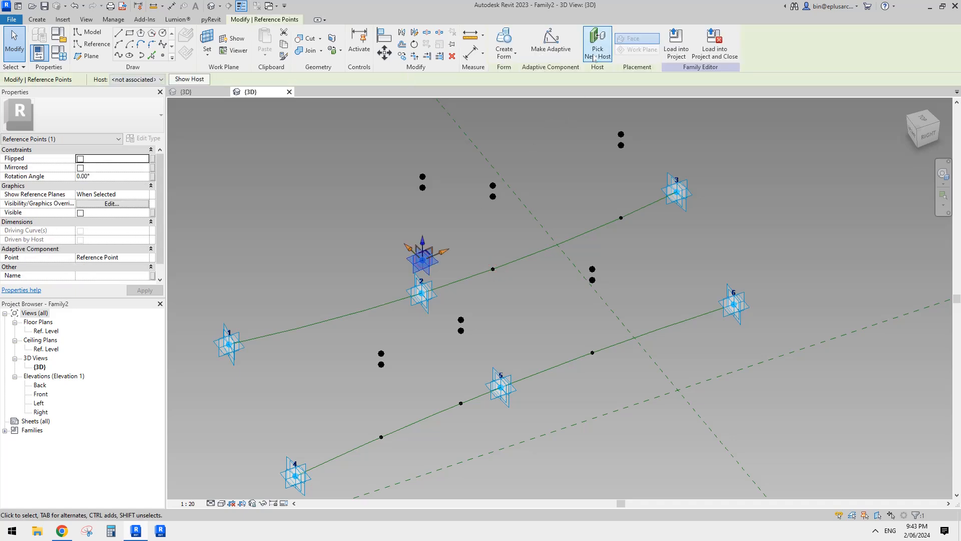
pyautogui.click(331, 318)
# - Draw a spline through the three upper offset points above the 4-5-6 curve and make it a reference line
pyautogui.scroll(-1, 385, 324)
pyautogui.moveTo(385, 324); pyautogui.dragTo(557, 327, button='middle')
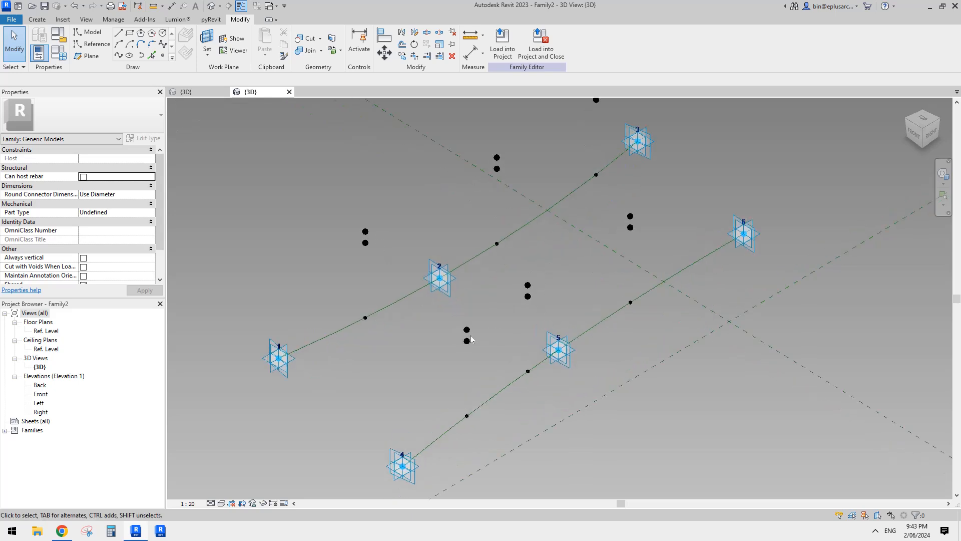
pyautogui.click(467, 329)
pyautogui.keyDown('ctrl'); pyautogui.click(528, 285); pyautogui.keyUp('ctrl')
pyautogui.keyDown('ctrl'); pyautogui.click(631, 216); pyautogui.keyUp('ctrl')
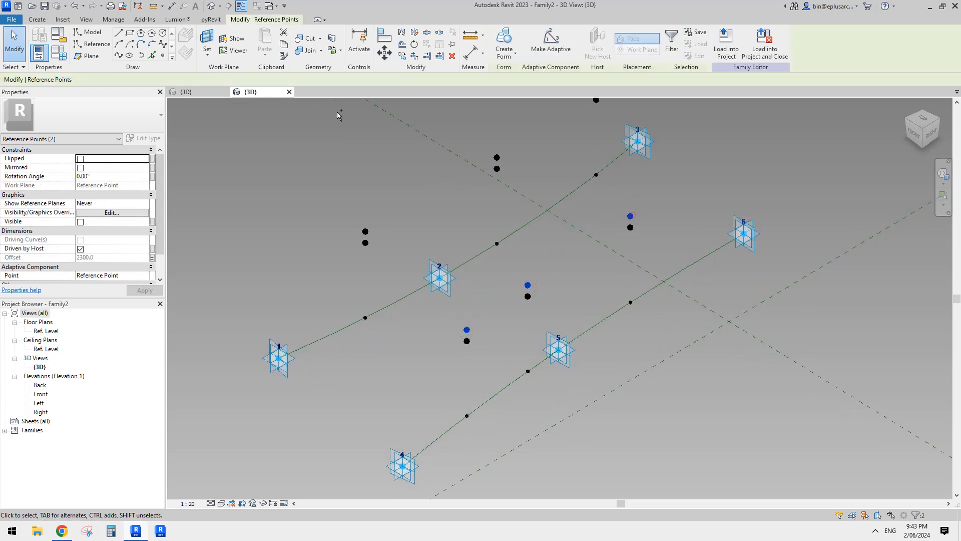
pyautogui.click(119, 55)
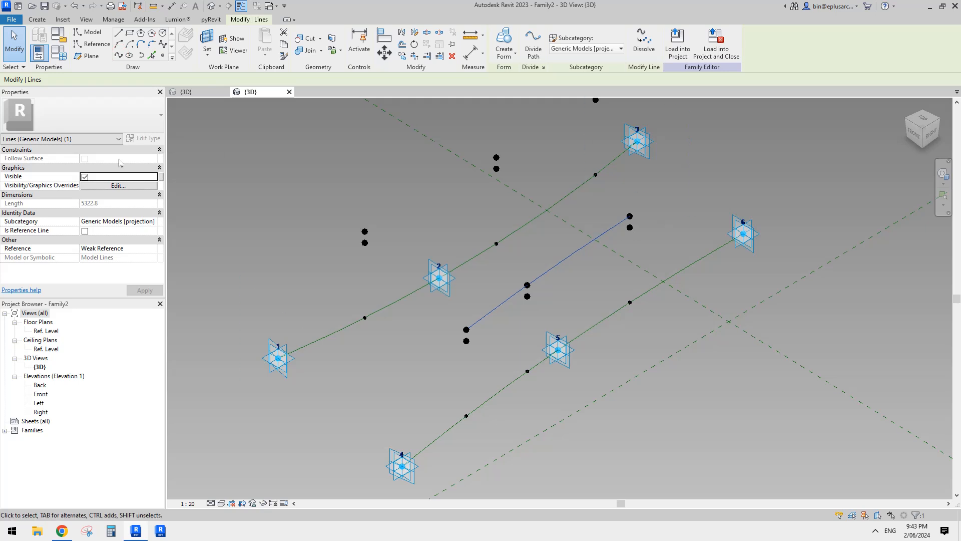
pyautogui.click(85, 231)
pyautogui.click(638, 237)
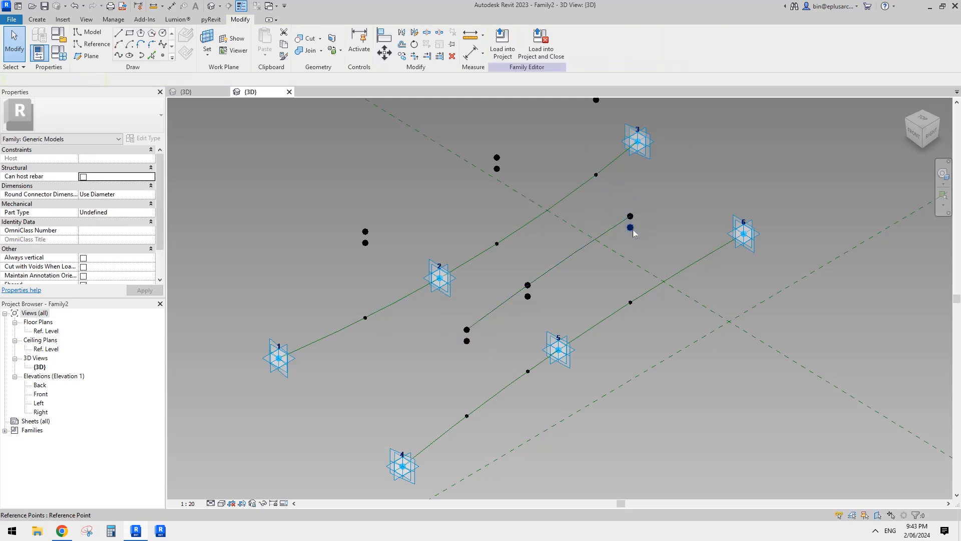
# - Draw a spline through the three lower offset points above the 4-5-6 curve and make it a reference line
pyautogui.click(630, 217)
pyautogui.keyDown('ctrl'); pyautogui.click(528, 296); pyautogui.keyUp('ctrl')
pyautogui.keyDown('ctrl'); pyautogui.click(467, 341); pyautogui.keyUp('ctrl')
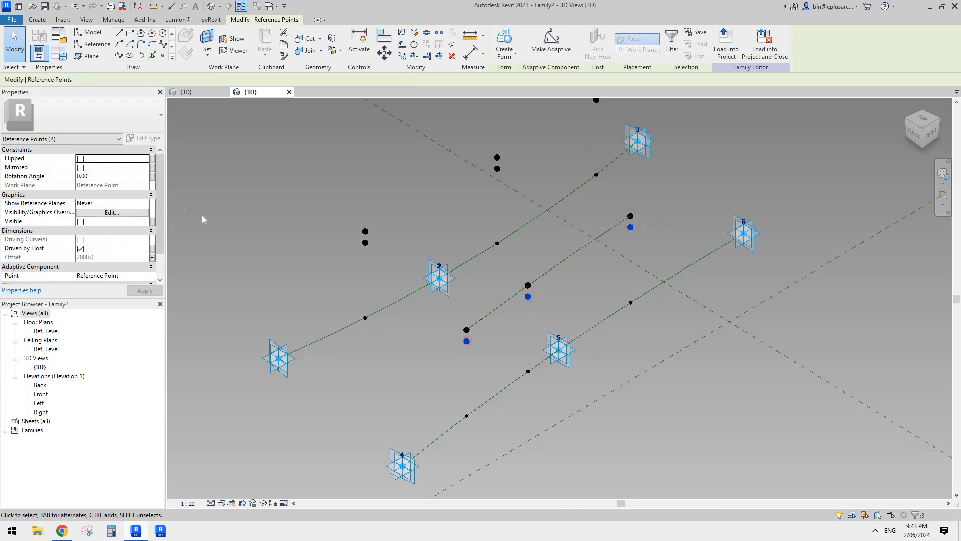
pyautogui.click(118, 55)
pyautogui.click(85, 231)
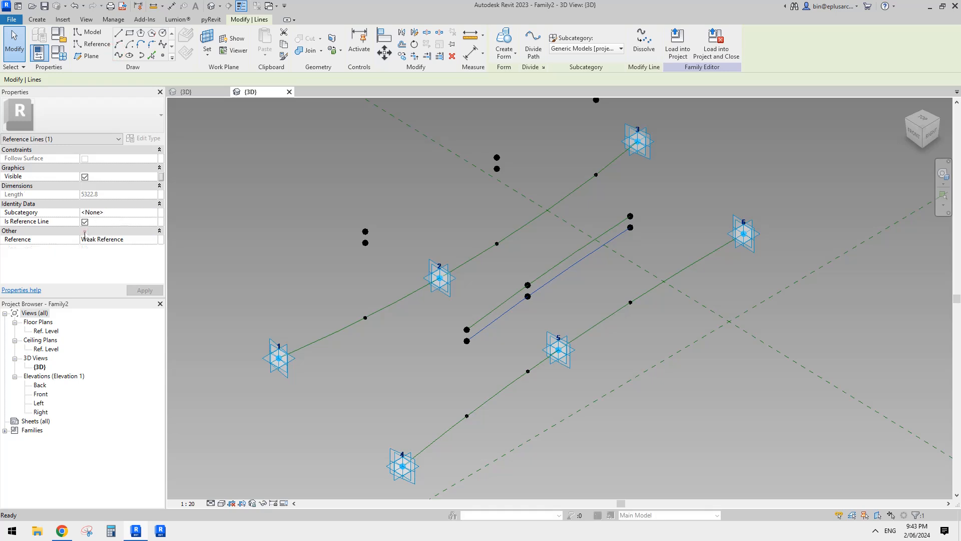
# - Connect the upper and lower offset points at both ends of the 4-5-6 side with short reference lines
pyautogui.moveTo(447, 313); pyautogui.dragTo(476, 366)
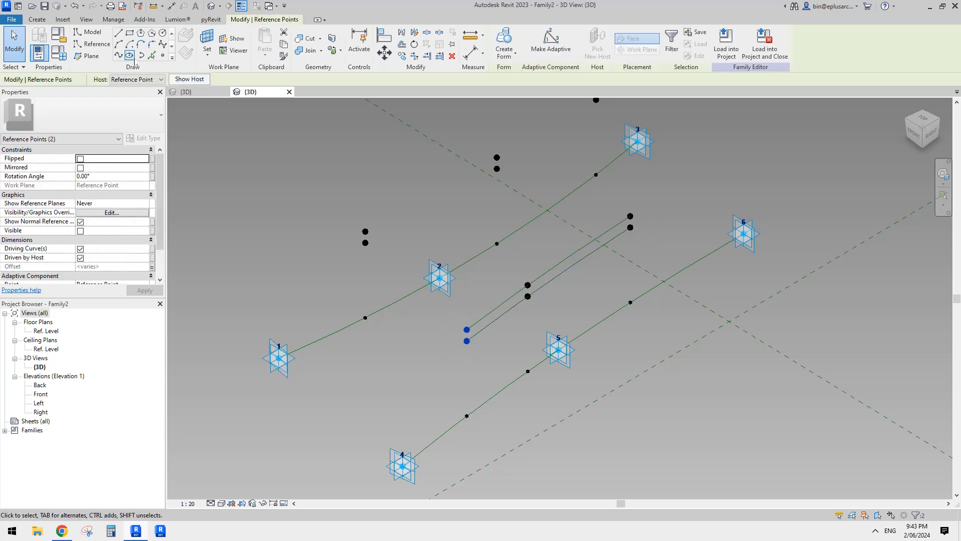
pyautogui.click(120, 56)
pyautogui.click(84, 231)
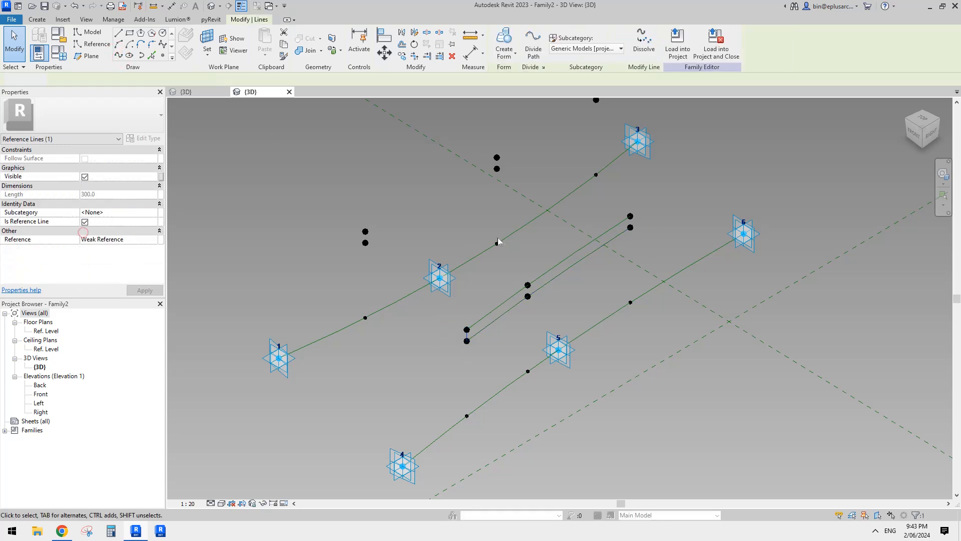
pyautogui.moveTo(618, 200); pyautogui.dragTo(656, 247)
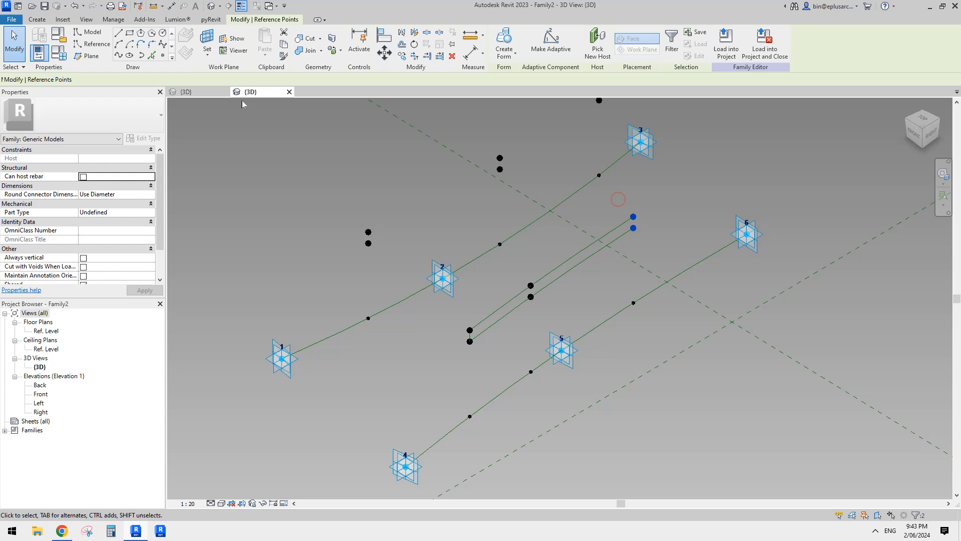
pyautogui.click(120, 56)
pyautogui.click(86, 230)
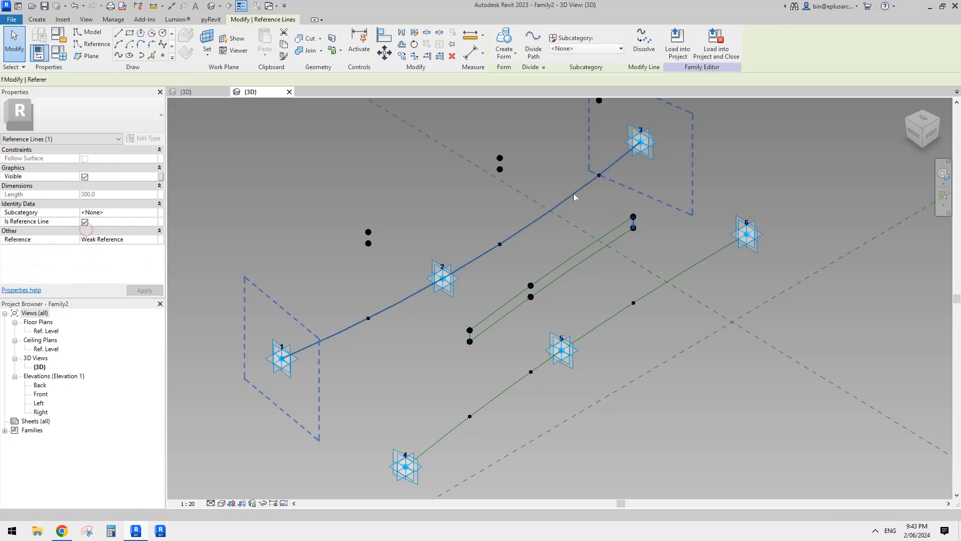
pyautogui.click(531, 188)
# - Draw a spline through the three upper offset points above the 1-2-3 curve and make it a reference line
pyautogui.moveTo(519, 191); pyautogui.dragTo(502, 295, button='middle')
pyautogui.click(352, 336)
pyautogui.keyDown('ctrl'); pyautogui.click(484, 262); pyautogui.keyUp('ctrl')
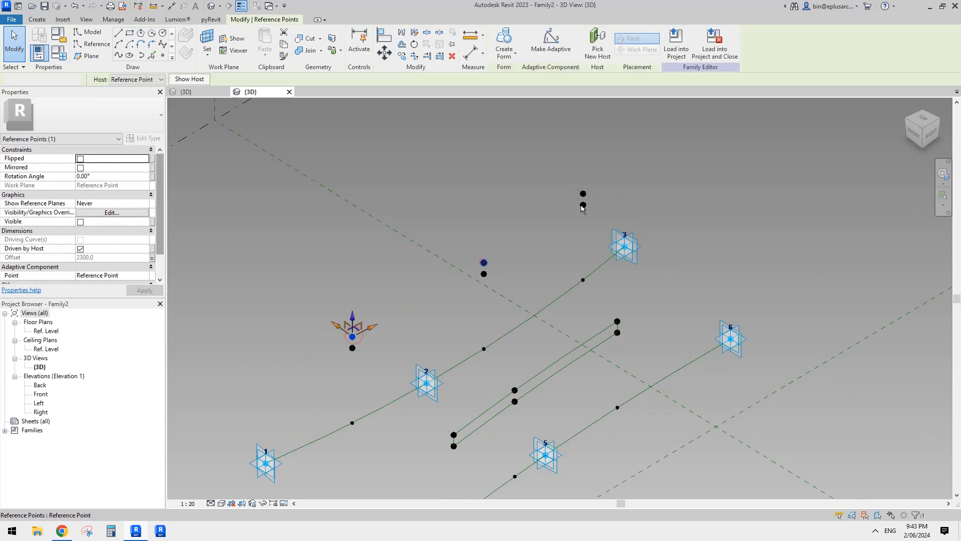
pyautogui.keyDown('ctrl'); pyautogui.click(583, 193); pyautogui.keyUp('ctrl')
pyautogui.click(118, 56)
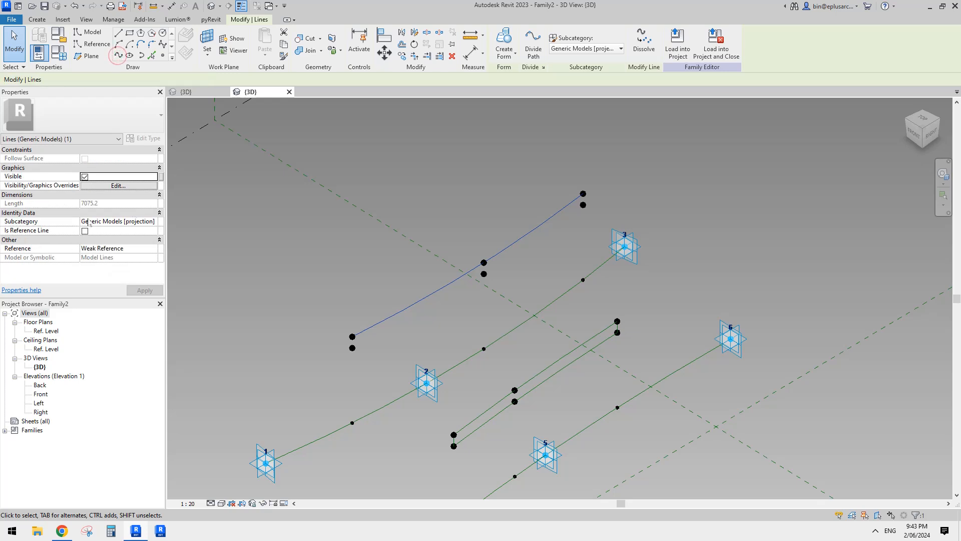
pyautogui.click(85, 231)
pyautogui.moveTo(577, 216); pyautogui.dragTo(567, 189, button='middle')
pyautogui.click(568, 188)
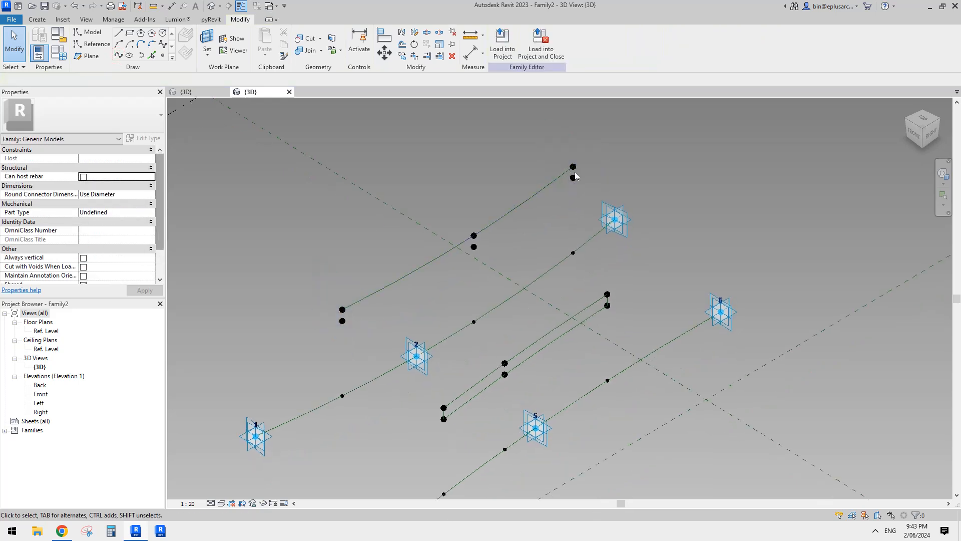
# - Draw a spline through the three lower offset points above the 1-2-3 curve and make it a reference line
pyautogui.click(573, 177)
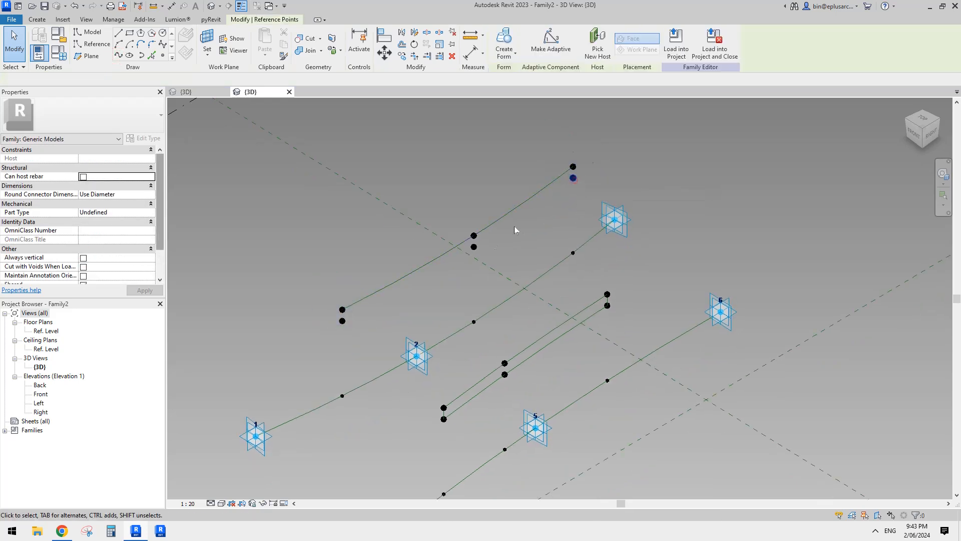
pyautogui.keyDown('ctrl'); pyautogui.click(474, 247); pyautogui.keyUp('ctrl')
pyautogui.keyDown('ctrl'); pyautogui.click(343, 321); pyautogui.keyUp('ctrl')
pyautogui.scroll(-3, 397, 298)
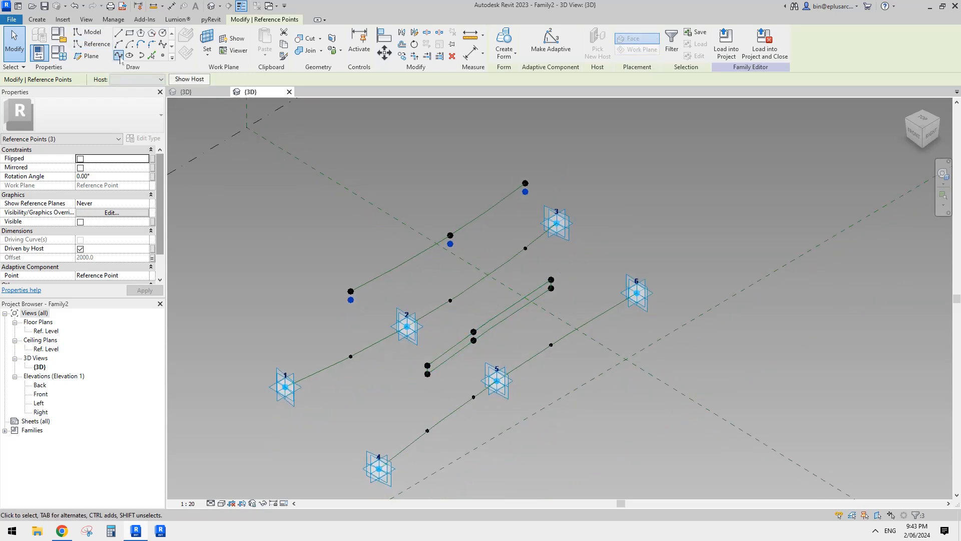
pyautogui.click(119, 56)
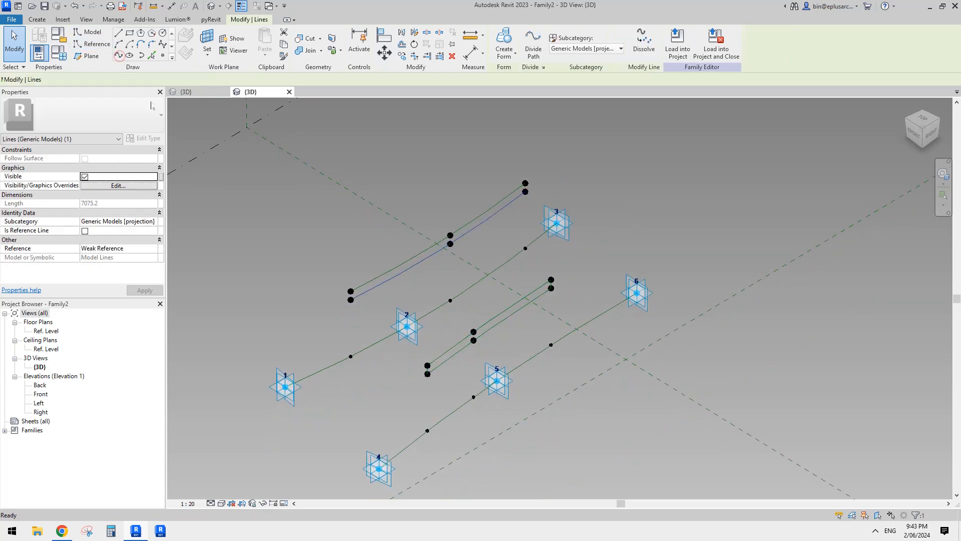
pyautogui.click(85, 231)
pyautogui.click(510, 224)
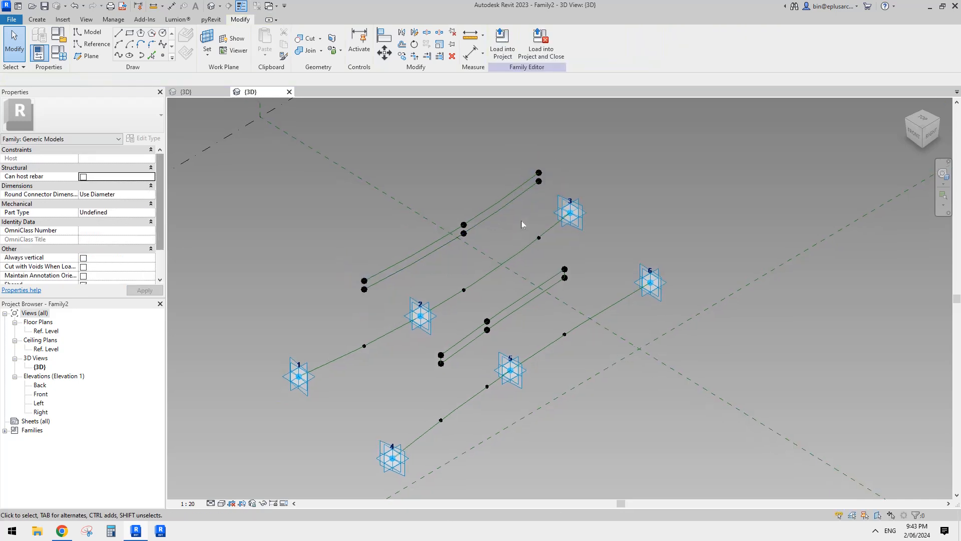
# - Connect the upper and lower offset points at both ends of the 1-2-3 side with short reference lines
pyautogui.moveTo(523, 226); pyautogui.dragTo(520, 249, button='middle')
pyautogui.moveTo(526, 177); pyautogui.dragTo(548, 221)
pyautogui.click(118, 55)
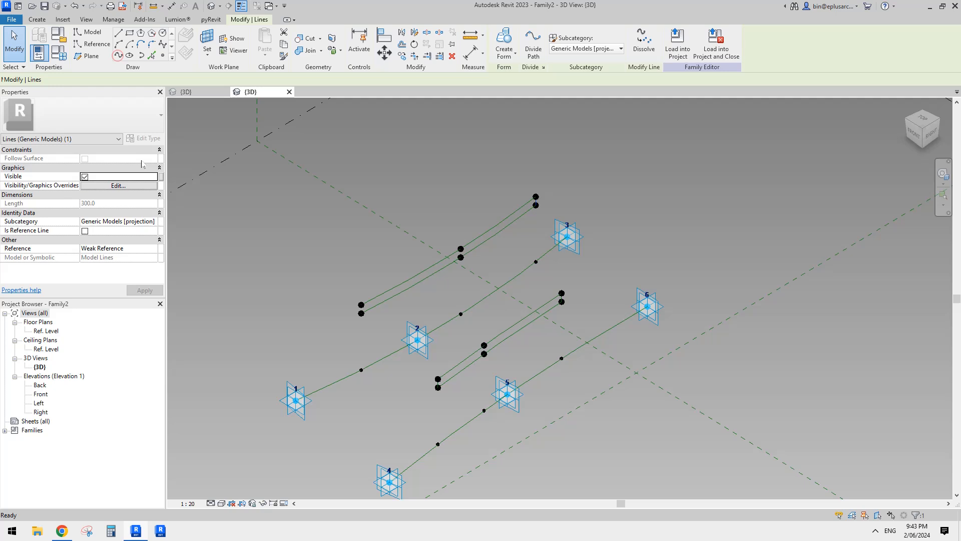
pyautogui.click(84, 231)
pyautogui.moveTo(420, 220); pyautogui.dragTo(460, 208, button='middle')
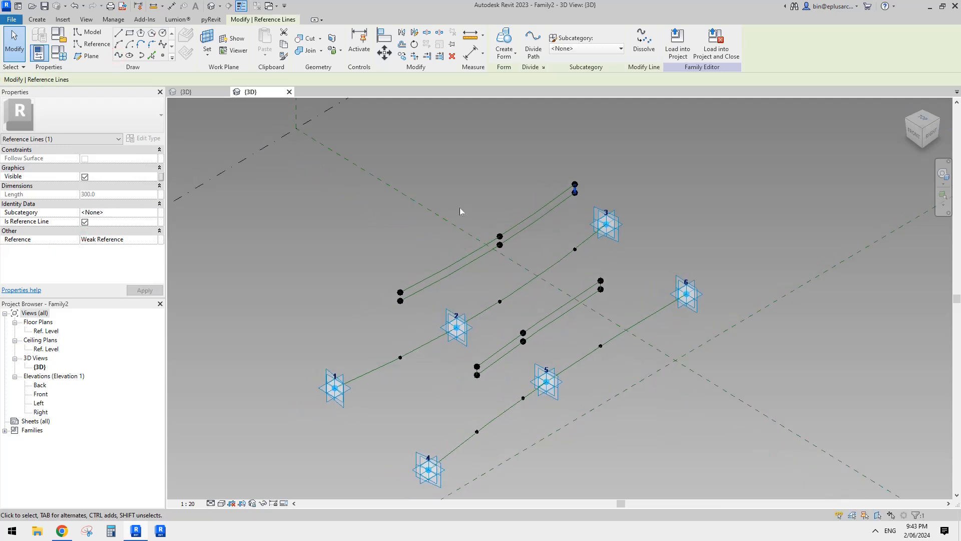
pyautogui.click(459, 209)
pyautogui.moveTo(380, 268); pyautogui.dragTo(411, 319)
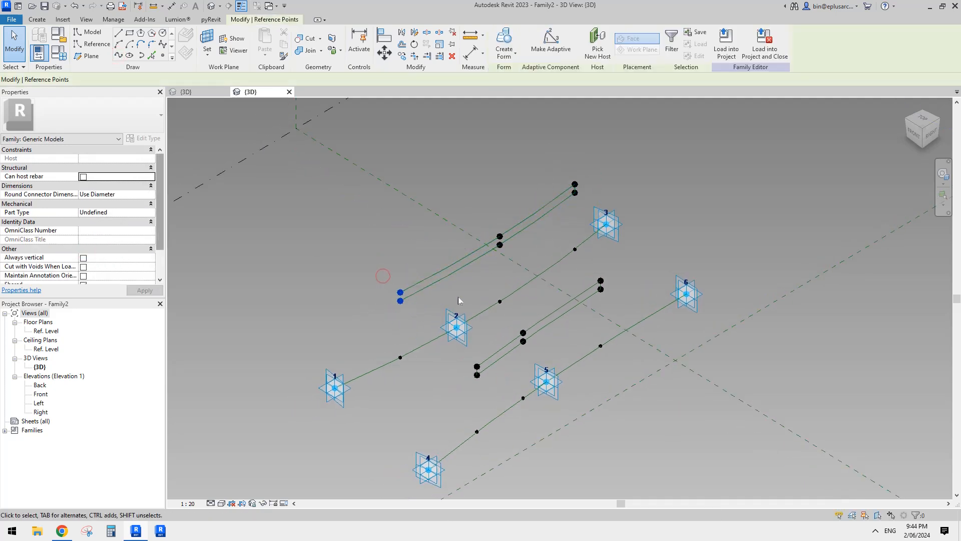
pyautogui.click(118, 56)
pyautogui.click(85, 230)
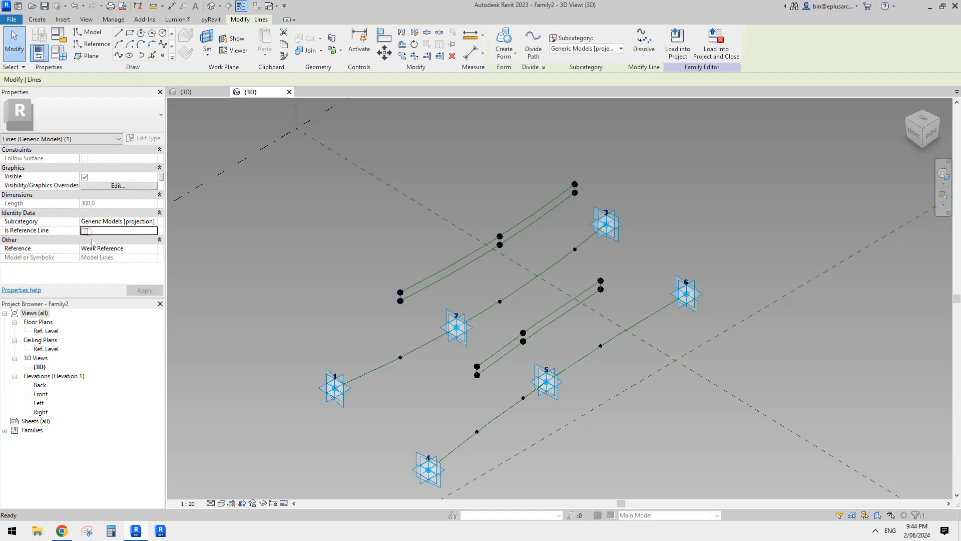
pyautogui.moveTo(360, 252); pyautogui.dragTo(374, 240, button='middle')
pyautogui.click(373, 240)
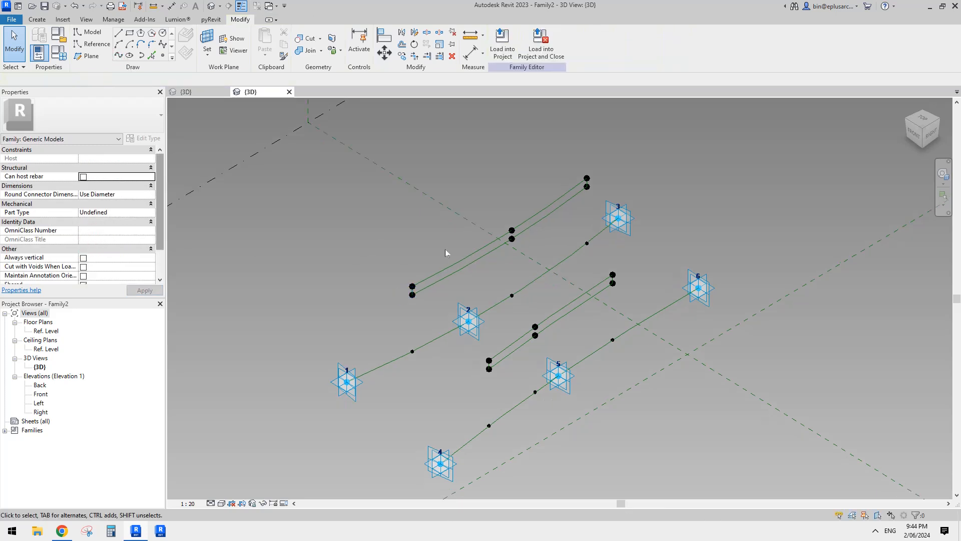
# - Move the two outer host points on the 4-5-6 curve to its ends at adaptive points 4 and 6
pyautogui.keyDown('shift'); pyautogui.moveTo(446, 249); pyautogui.dragTo(445, 295, button='middle'); pyautogui.keyUp('shift')
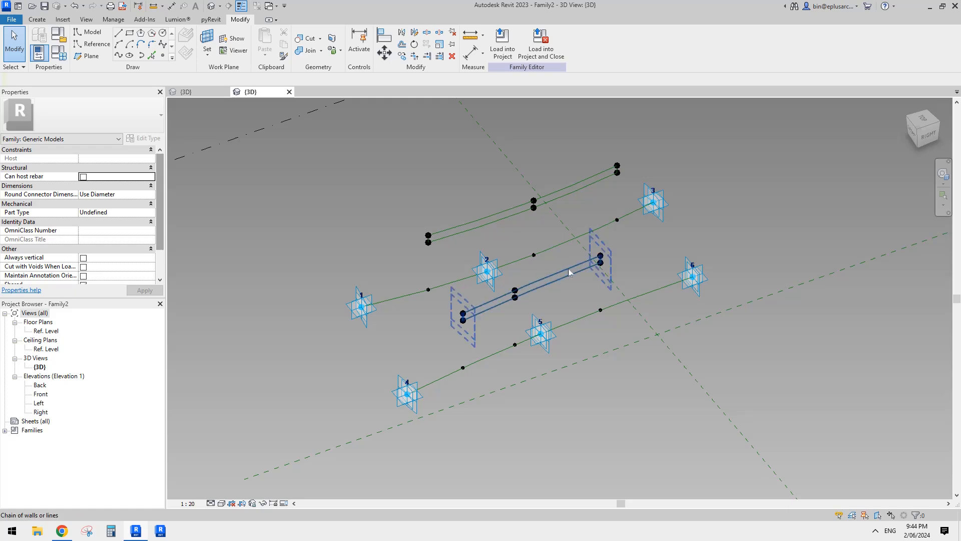
pyautogui.keyDown('shift'); pyautogui.moveTo(568, 268); pyautogui.dragTo(505, 395, button='middle'); pyautogui.keyUp('shift')
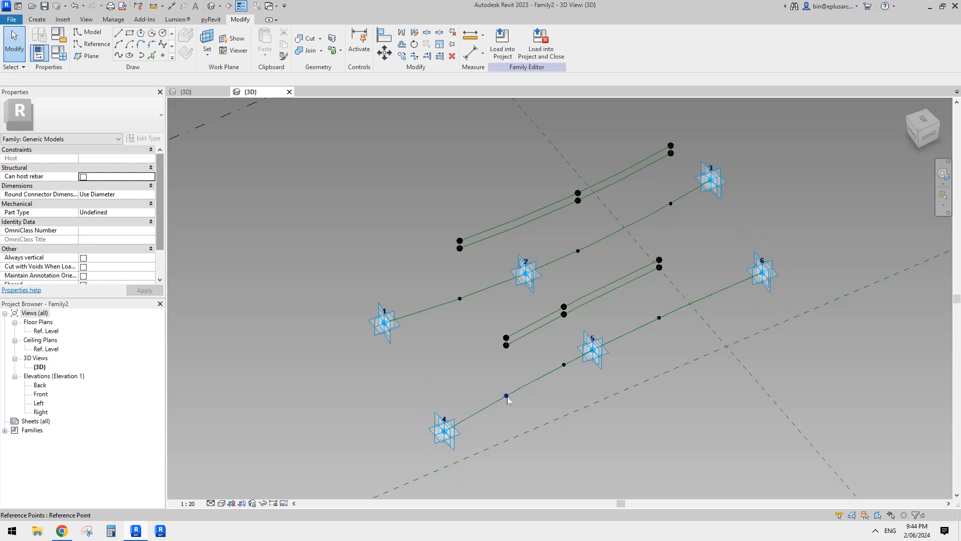
pyautogui.moveTo(507, 396); pyautogui.dragTo(435, 441)
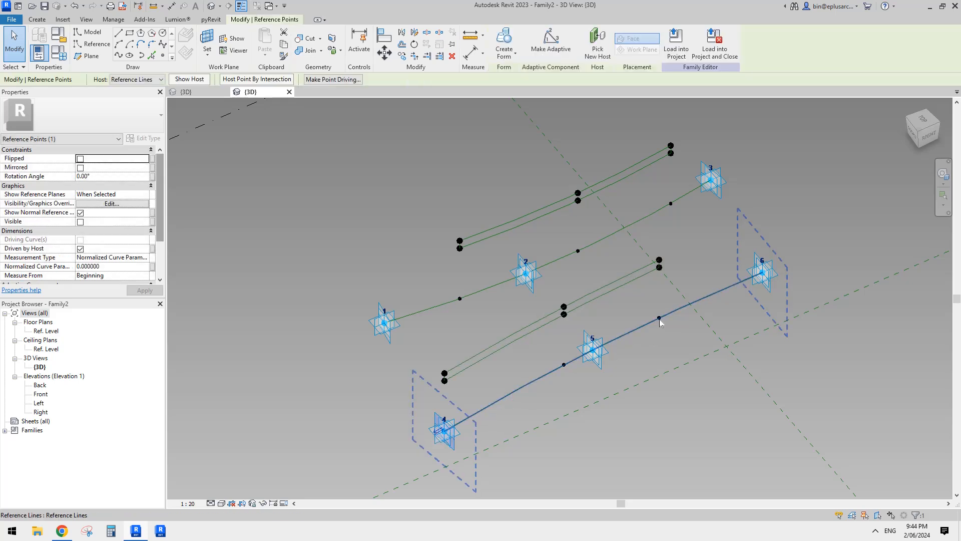
pyautogui.moveTo(659, 318); pyautogui.dragTo(758, 273)
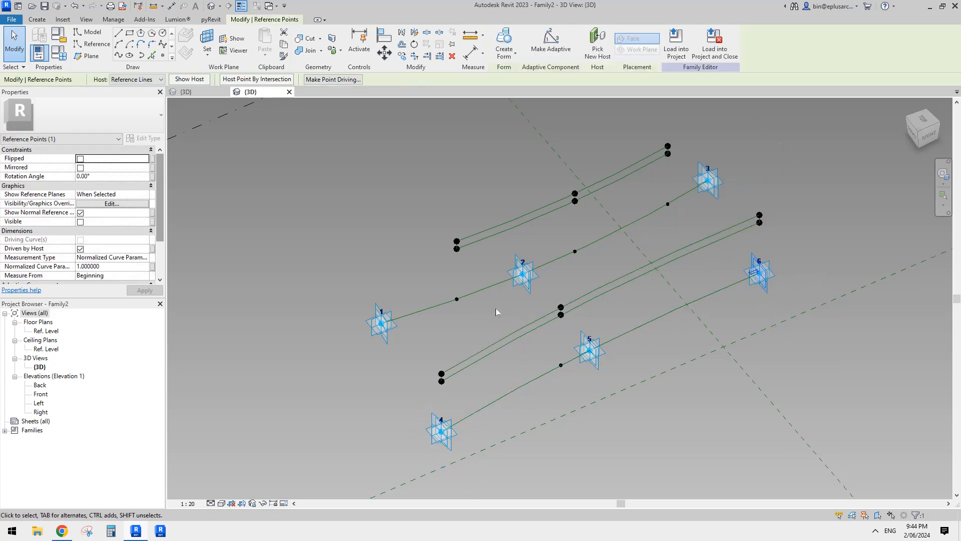
# - On the 1-2-3 curve, set the host point near point 1 to normalized curve parameter 0 and place the other at the point 3 end
pyautogui.click(457, 300)
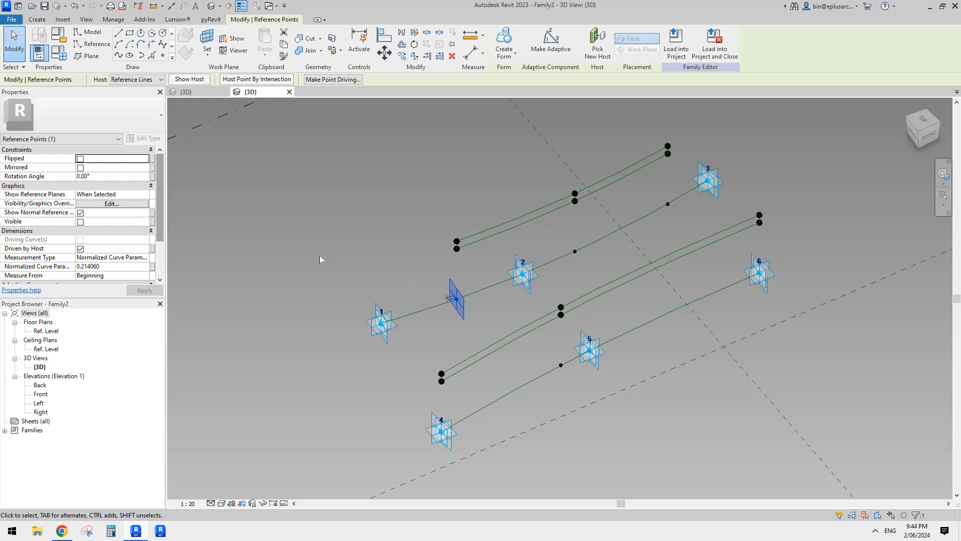
pyautogui.click(120, 270)
pyautogui.write('0')
pyautogui.press('Return')
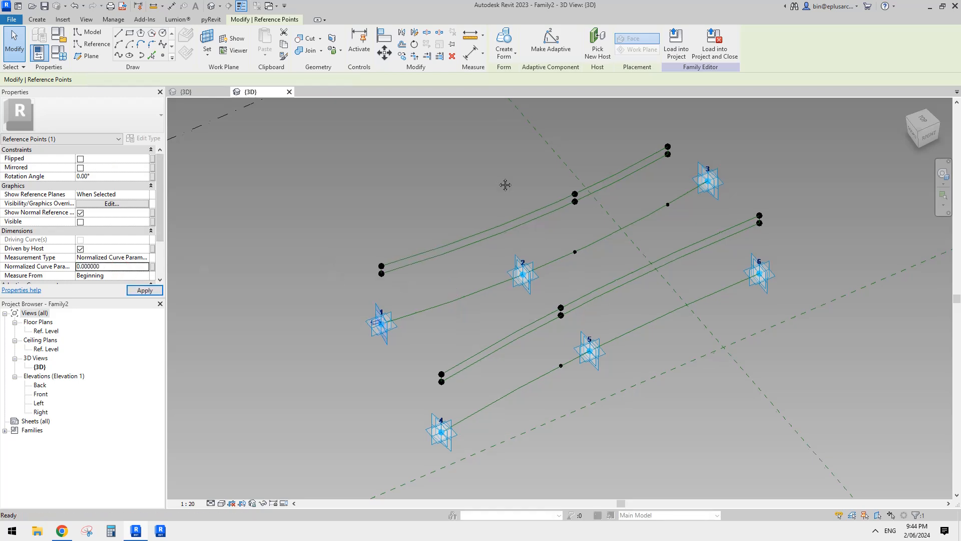
pyautogui.click(666, 207)
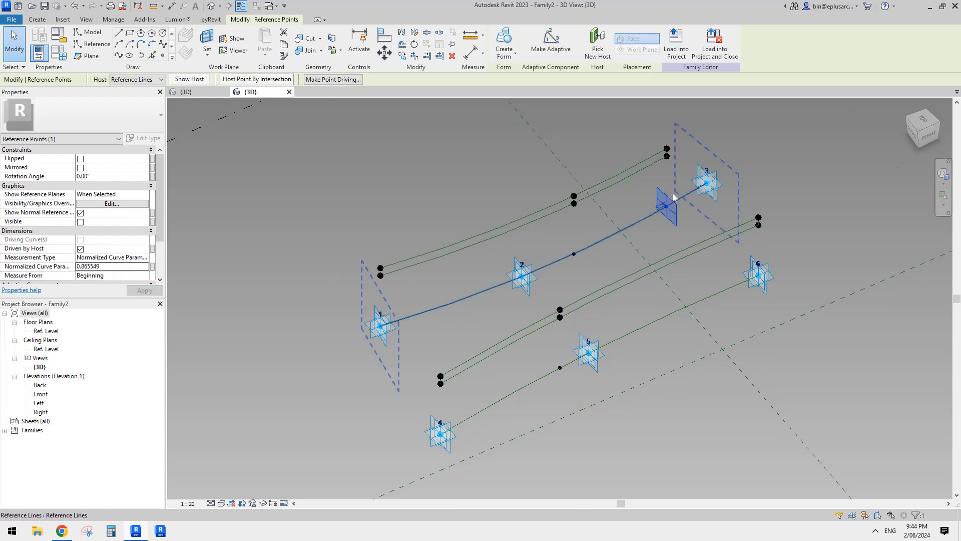
pyautogui.click(121, 266)
# - Set the normalized curve parameter of the middle host points on both curves to 0.5
pyautogui.moveTo(667, 207); pyautogui.dragTo(564, 245)
pyautogui.keyDown('ctrl'); pyautogui.click(562, 367); pyautogui.keyUp('ctrl')
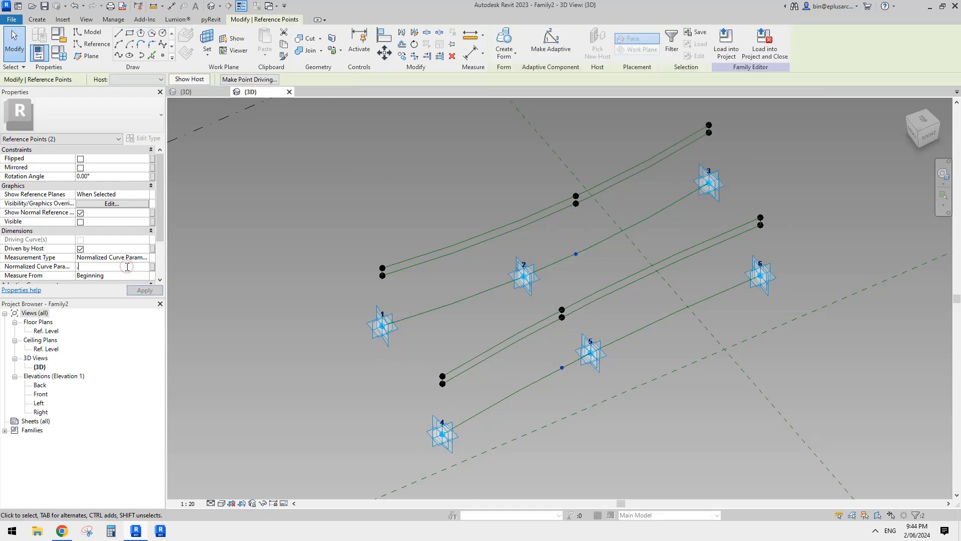
pyautogui.press('Return')
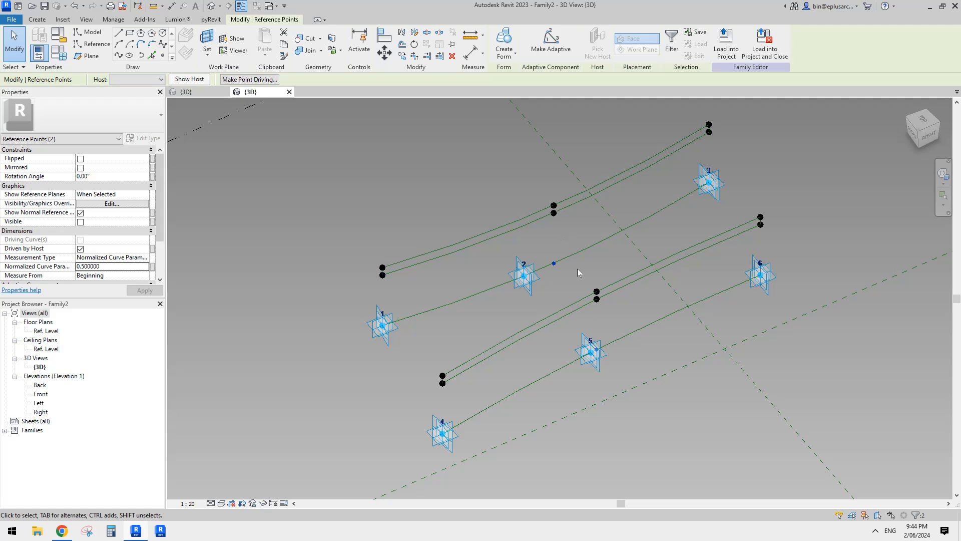
# - Try to create a form from the two closed reference-line profiles above the 1-2-3 and 4-5-6 curves
pyautogui.keyDown('shift'); pyautogui.moveTo(578, 269); pyautogui.dragTo(609, 212, button='middle'); pyautogui.keyUp('shift')
pyautogui.press('Escape')
pyautogui.press('Tab')
pyautogui.click(612, 191)
pyautogui.press('Tab')
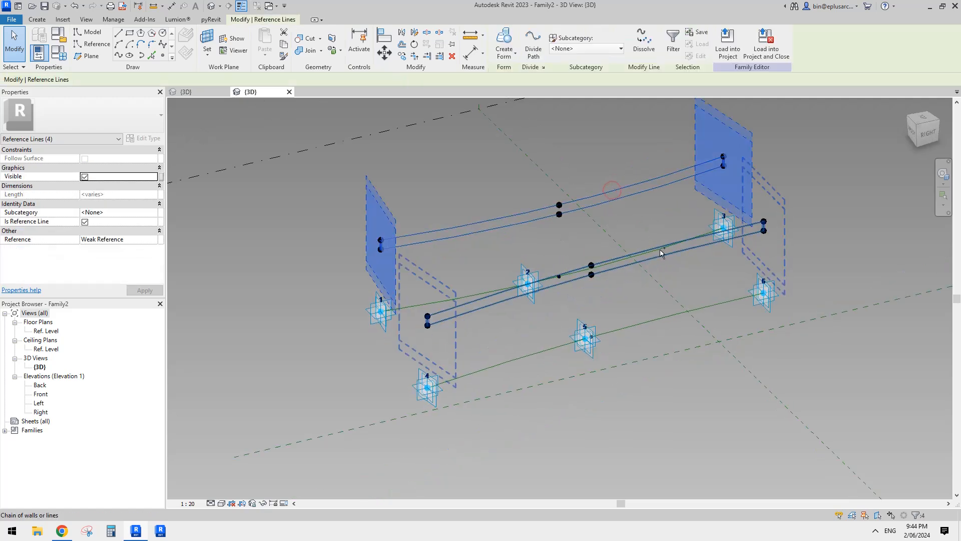
pyautogui.keyDown('ctrl'); pyautogui.click(672, 253); pyautogui.keyUp('ctrl')
pyautogui.keyDown('shift'); pyautogui.moveTo(672, 253); pyautogui.dragTo(699, 177, button='middle'); pyautogui.keyUp('shift')
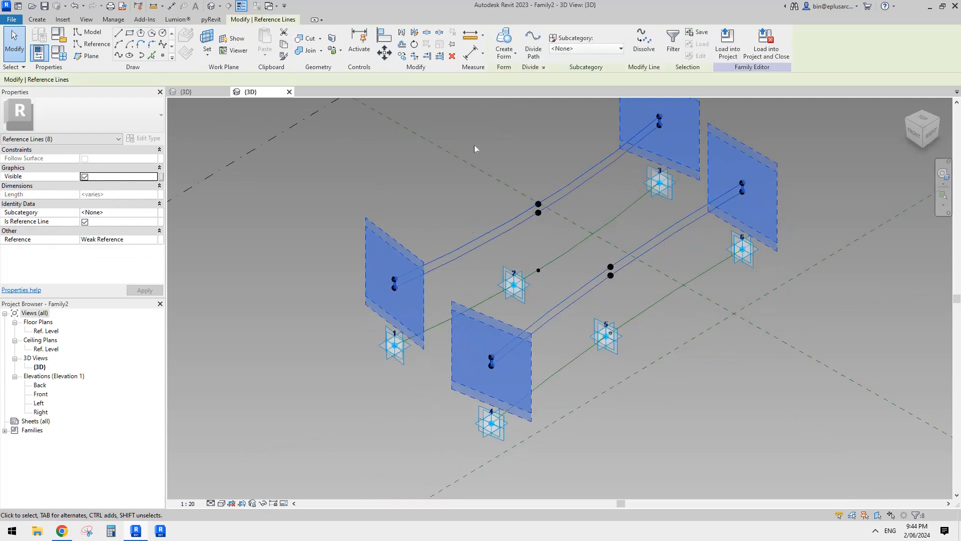
pyautogui.click(505, 39)
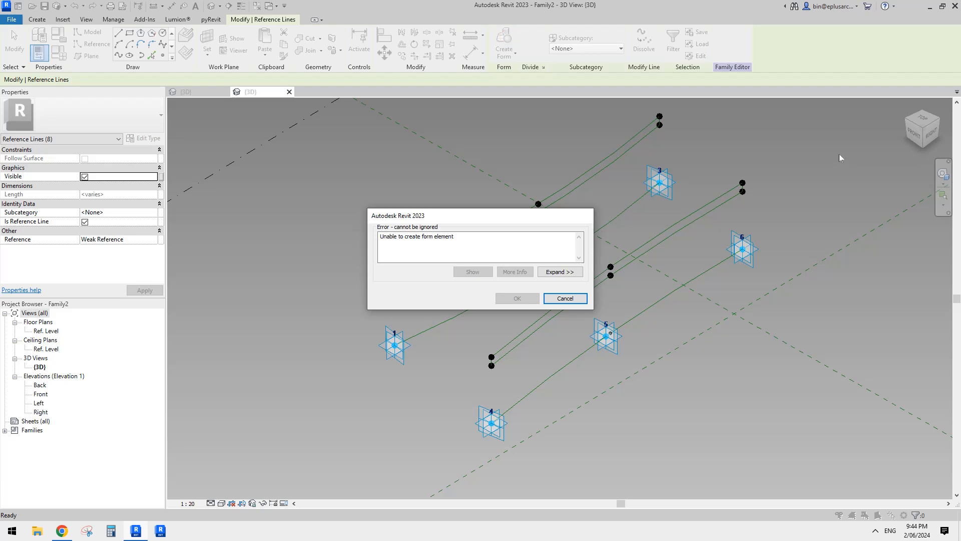
pyautogui.press('Escape')
pyautogui.press('Escape')
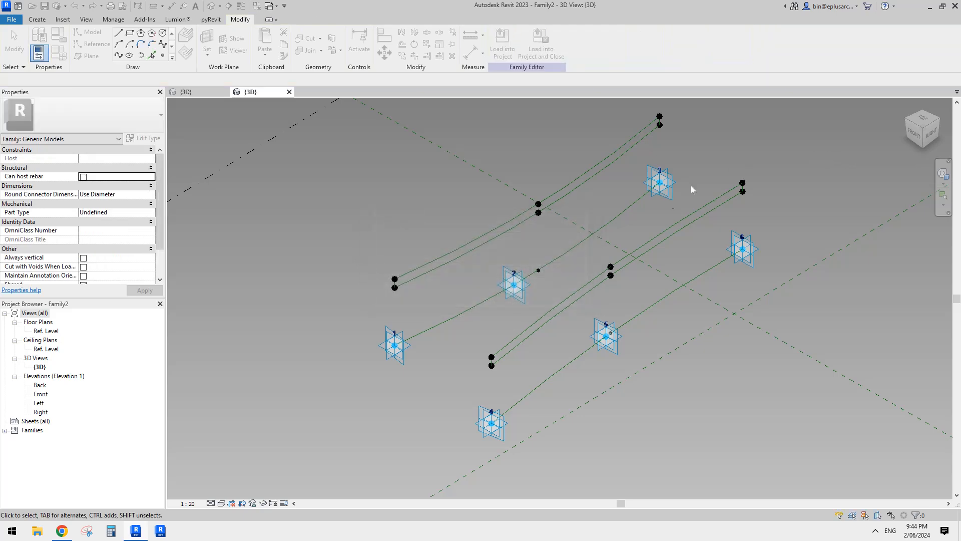
# - Try to connect the four offset points at the point 1 and point 4 ends with a spline
pyautogui.keyDown('shift'); pyautogui.moveTo(691, 185); pyautogui.dragTo(652, 230, button='middle'); pyautogui.keyUp('shift')
pyautogui.keyDown('shift'); pyautogui.moveTo(614, 266); pyautogui.dragTo(693, 230, button='middle'); pyautogui.keyUp('shift')
pyautogui.moveTo(589, 272)
pyautogui.keyDown('shift'); pyautogui.mouseDown(button='middle')
pyautogui.moveTo(650, 248)
pyautogui.moveTo(538, 289)
pyautogui.moveTo(590, 288)
pyautogui.mouseUp(button='middle'); pyautogui.keyUp('shift')
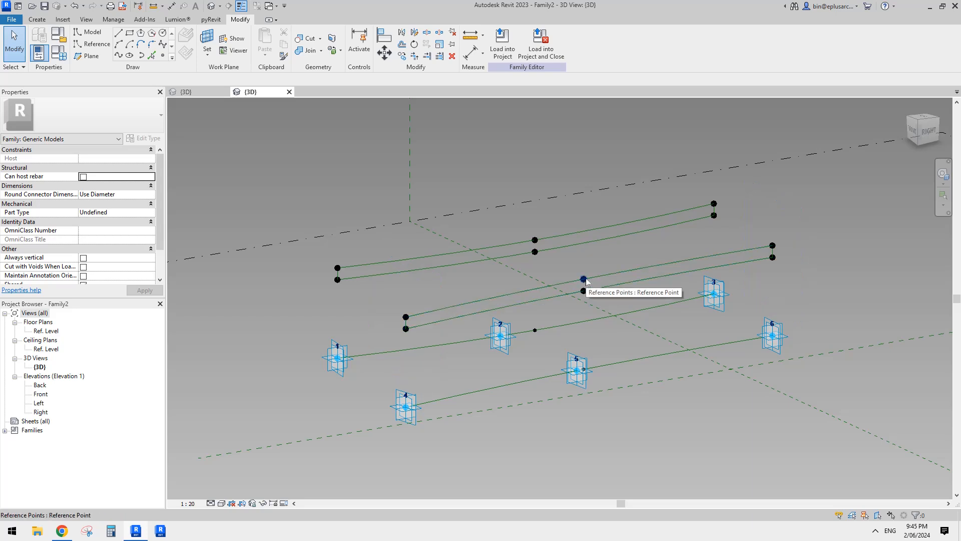
pyautogui.moveTo(315, 247)
pyautogui.mouseDown()
pyautogui.moveTo(357, 304)
pyautogui.moveTo(424, 350)
pyautogui.mouseUp()
pyautogui.click(118, 55)
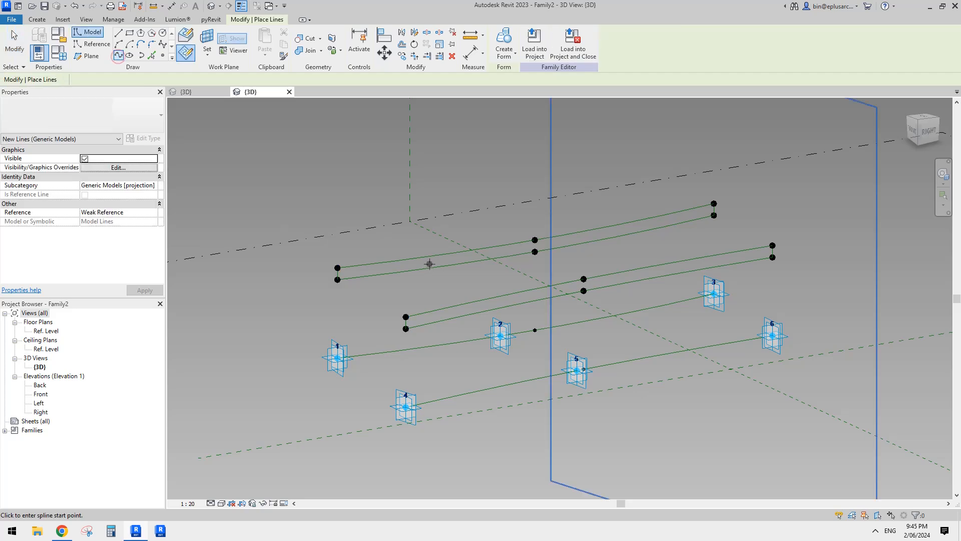
pyautogui.press('Escape')
# - Examine how the two profiles and the host point at adaptive point 4 are oriented relative to the 1-2-3 and 4-5-6 curves
pyautogui.keyDown('shift'); pyautogui.moveTo(587, 304); pyautogui.dragTo(603, 311, button='middle'); pyautogui.keyUp('shift')
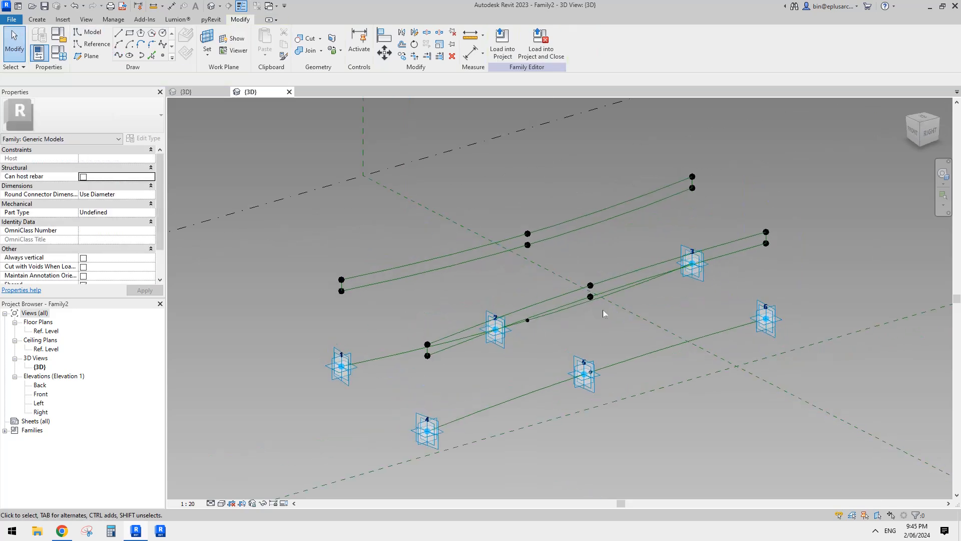
pyautogui.keyDown('shift'); pyautogui.moveTo(659, 266); pyautogui.dragTo(680, 353, button='middle'); pyautogui.keyUp('shift')
pyautogui.click(567, 353)
pyautogui.click(674, 349)
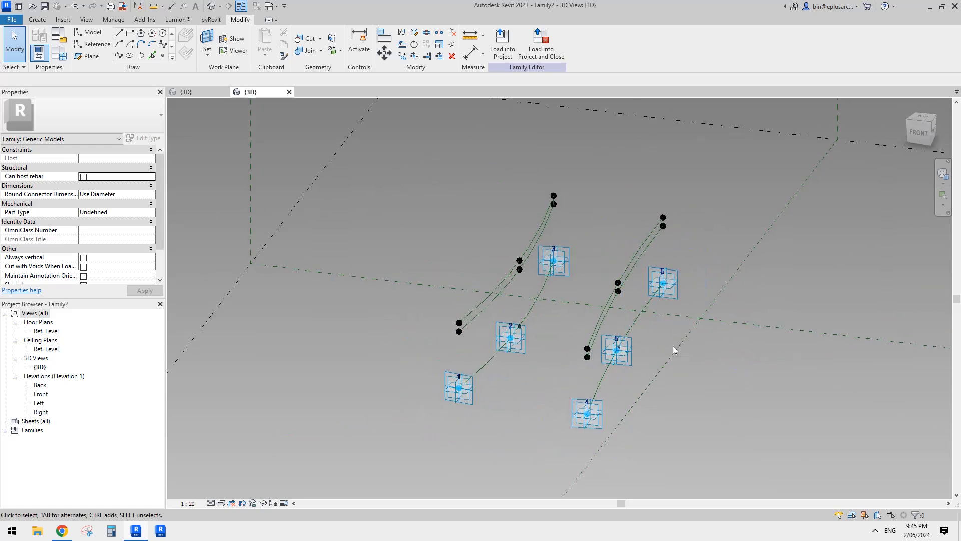
pyautogui.click(640, 315)
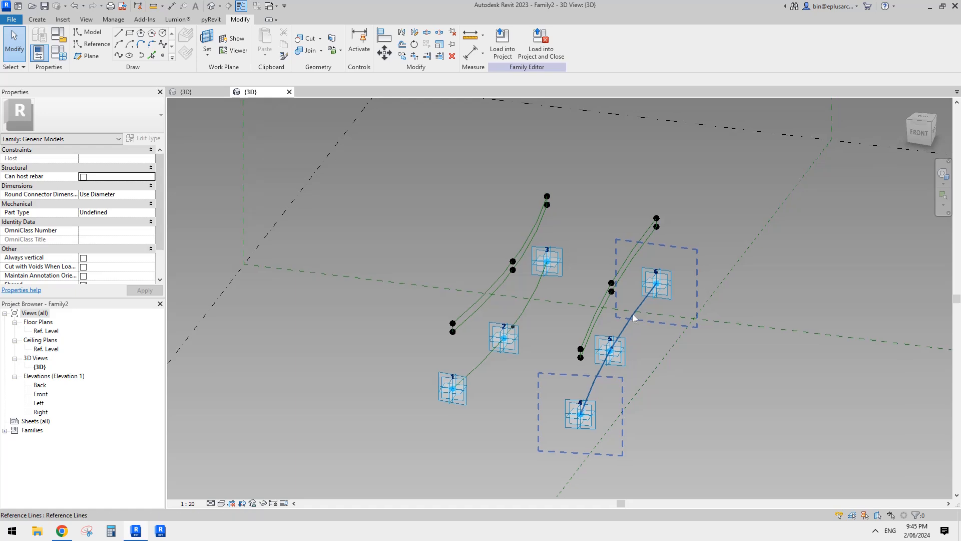
pyautogui.keyDown('shift'); pyautogui.moveTo(630, 317); pyautogui.dragTo(566, 316, button='middle'); pyautogui.keyUp('shift')
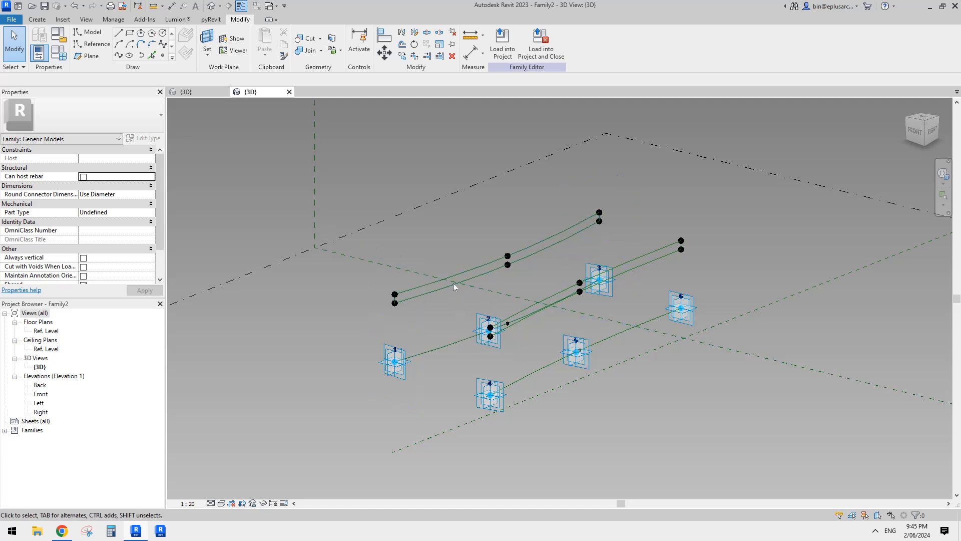
pyautogui.keyDown('shift'); pyautogui.moveTo(552, 372); pyautogui.dragTo(502, 405, button='middle'); pyautogui.keyUp('shift')
pyautogui.scroll(1, 502, 399)
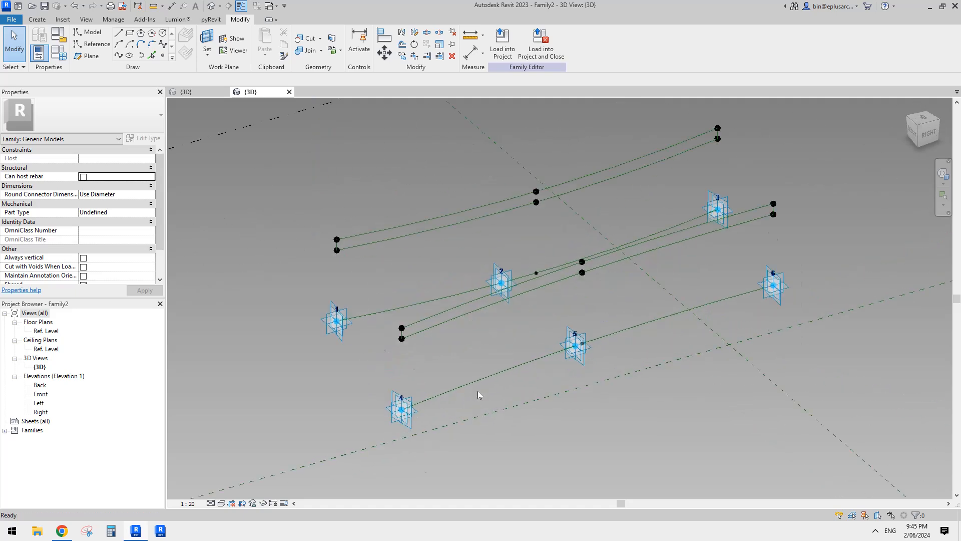
pyautogui.click(403, 415)
pyautogui.keyDown('shift'); pyautogui.moveTo(581, 351); pyautogui.dragTo(491, 335, button='middle'); pyautogui.keyUp('shift')
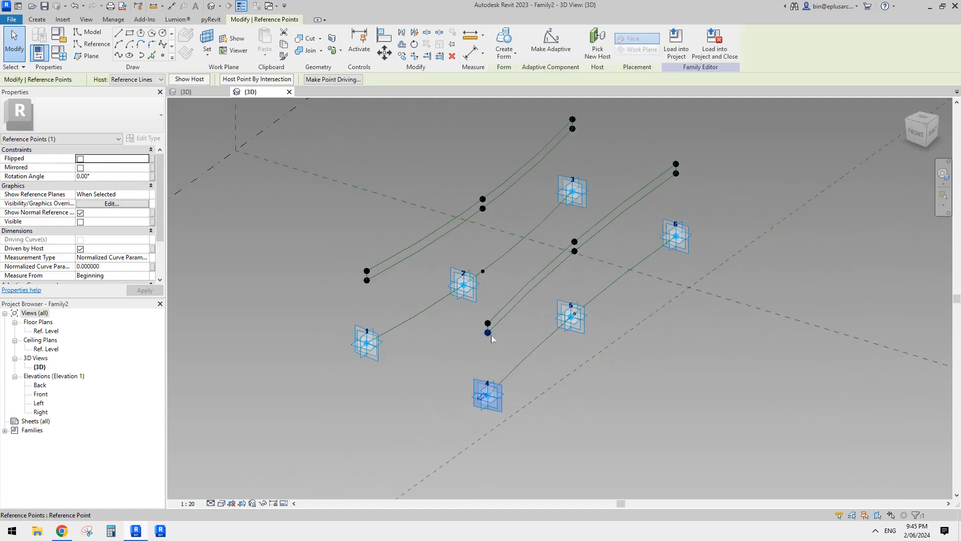
pyautogui.moveTo(503, 294); pyautogui.dragTo(506, 314, button='middle')
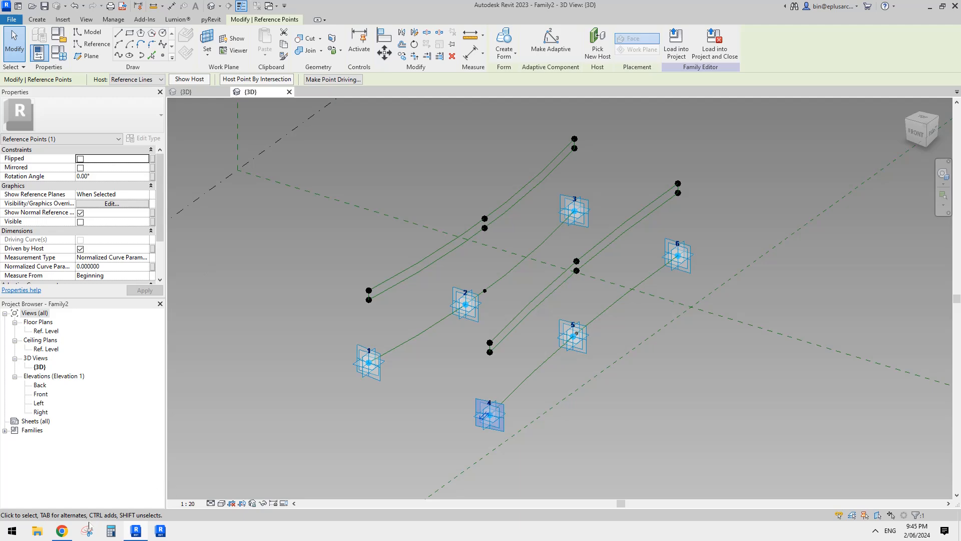
# - Switch to the Google Docs page in Chrome, study the night rendering of the ribbed stadium, and return to Revit
pyautogui.hotkey('alt', 'Tab')
pyautogui.scroll(-3, 402, 346)
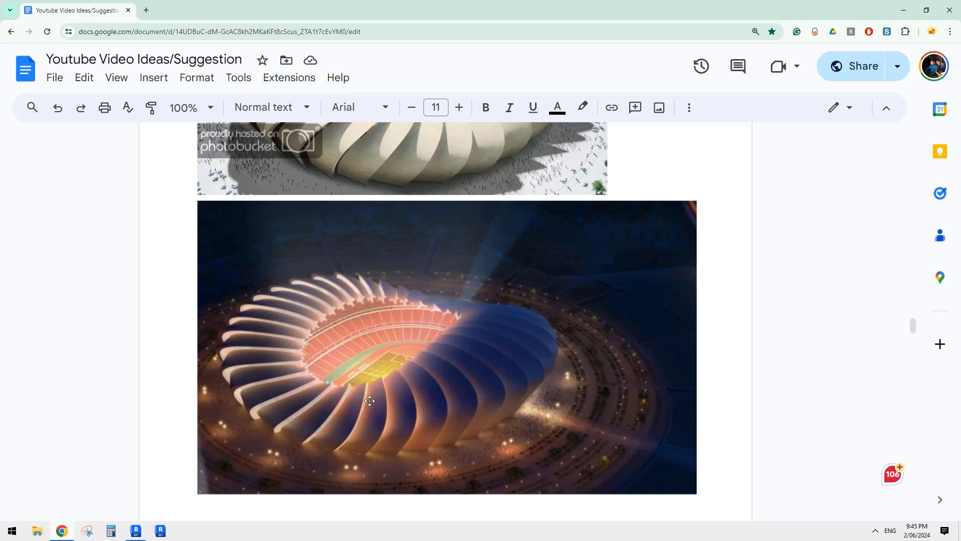
pyautogui.click(136, 530)
# - Select the three host reference points on the 4-5-6 curve and set their rotation angle to 180°
pyautogui.keyDown('shift'); pyautogui.moveTo(535, 313); pyautogui.dragTo(491, 333, button='middle'); pyautogui.keyUp('shift')
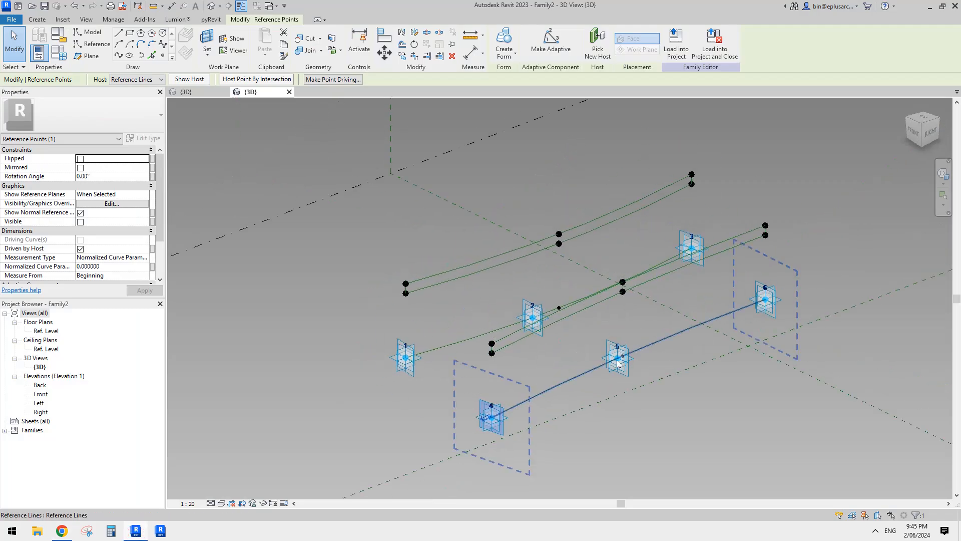
pyautogui.keyDown('shift'); pyautogui.moveTo(607, 355); pyautogui.dragTo(591, 405, button='middle'); pyautogui.keyUp('shift')
pyautogui.press('Escape')
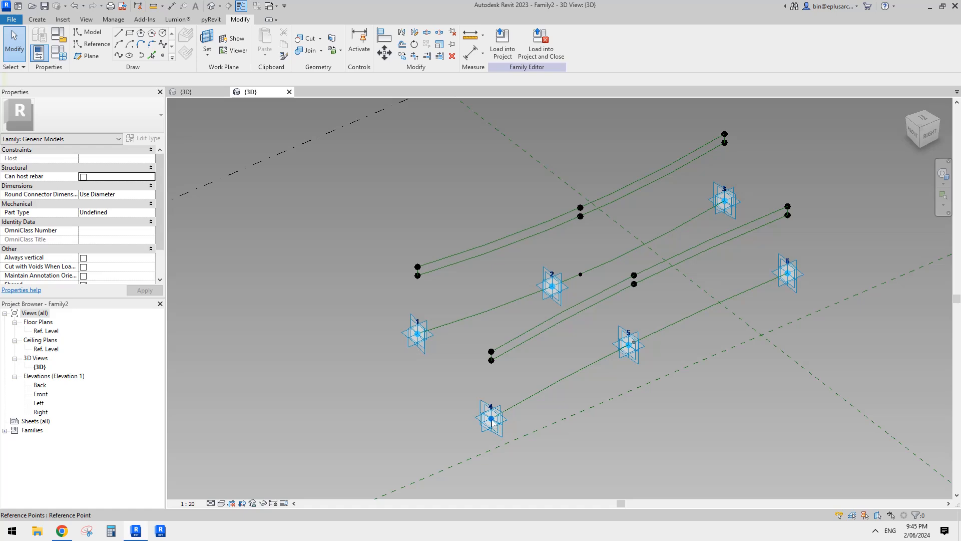
pyautogui.click(492, 422)
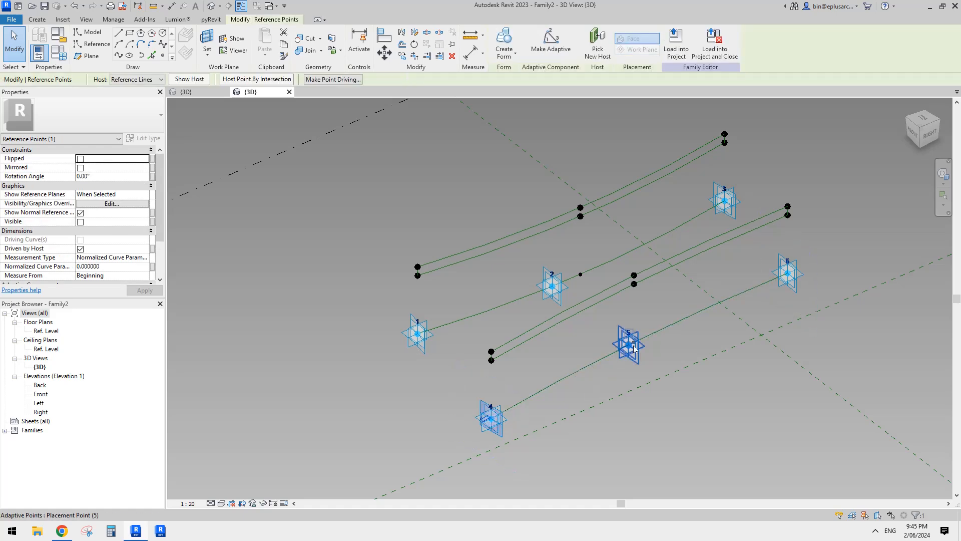
pyautogui.keyDown('shift'); pyautogui.moveTo(639, 341); pyautogui.dragTo(685, 405, button='middle'); pyautogui.keyUp('shift')
pyautogui.keyDown('ctrl'); pyautogui.moveTo(686, 401); pyautogui.dragTo(693, 411); pyautogui.keyUp('ctrl')
pyautogui.moveTo(766, 397); pyautogui.dragTo(568, 375, button='middle')
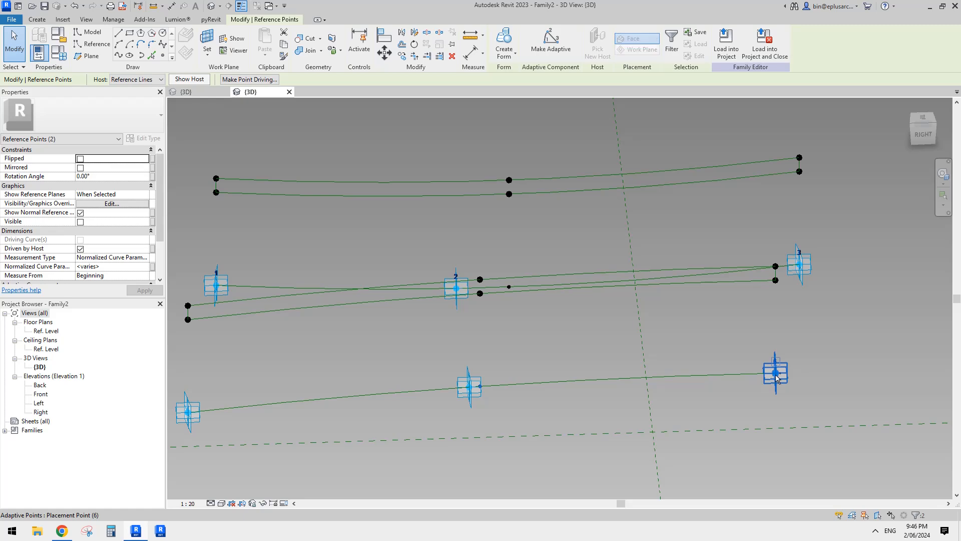
pyautogui.keyDown('shift'); pyautogui.moveTo(778, 379); pyautogui.dragTo(785, 397, button='middle'); pyautogui.keyUp('shift')
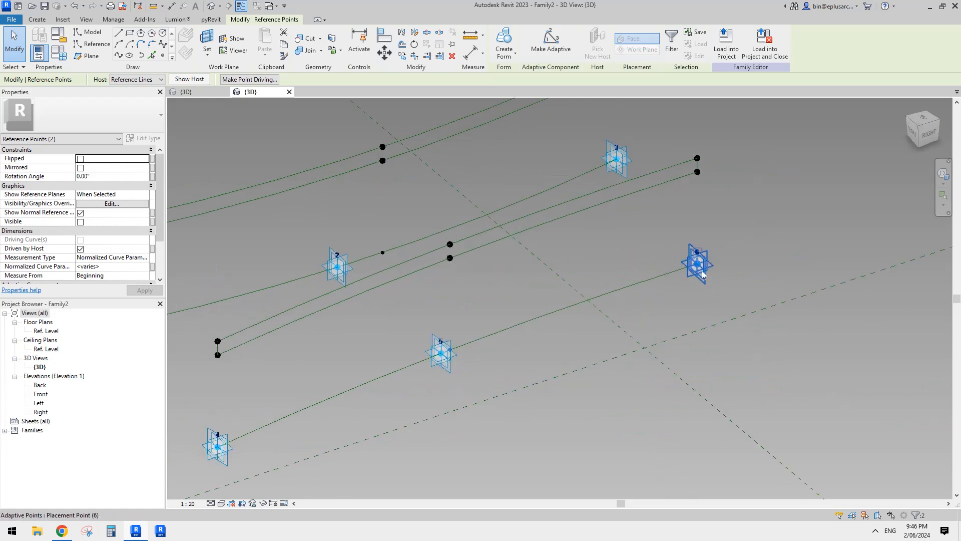
pyautogui.keyDown('ctrl'); pyautogui.click(698, 264); pyautogui.keyUp('ctrl')
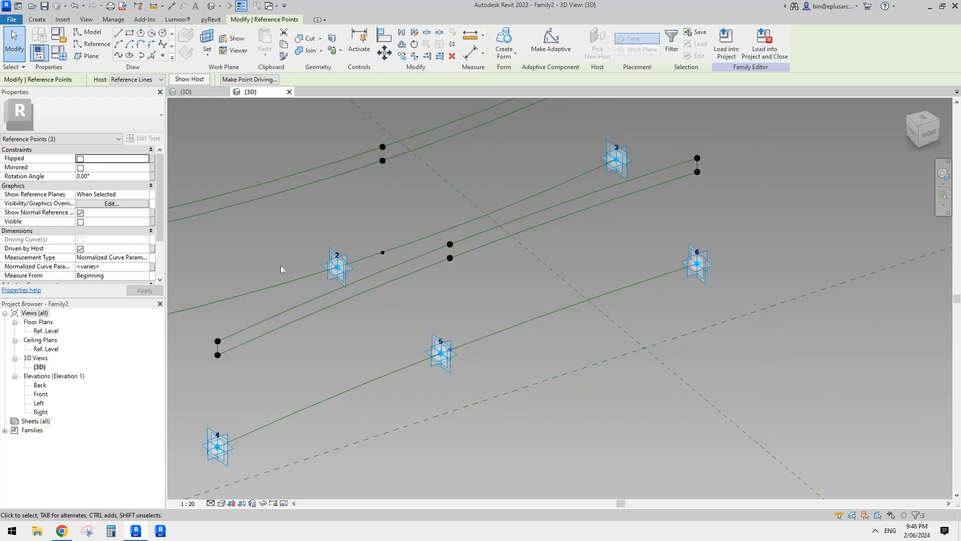
pyautogui.click(106, 177)
pyautogui.write('180')
pyautogui.keyDown('shift'); pyautogui.moveTo(591, 271); pyautogui.dragTo(622, 407, button='middle'); pyautogui.keyUp('shift')
pyautogui.scroll(-1, 591, 351)
# - Select adaptive points 4, 5 and 6 and move them together farther away from the 1-2-3 curve
pyautogui.click(601, 281)
pyautogui.keyDown('ctrl'); pyautogui.click(569, 346); pyautogui.keyUp('ctrl')
pyautogui.keyDown('ctrl'); pyautogui.click(563, 406); pyautogui.keyUp('ctrl')
pyautogui.moveTo(587, 345); pyautogui.dragTo(673, 346)
pyautogui.keyDown('shift'); pyautogui.moveTo(659, 332); pyautogui.dragTo(589, 291, button='middle'); pyautogui.keyUp('shift')
pyautogui.press('Escape')
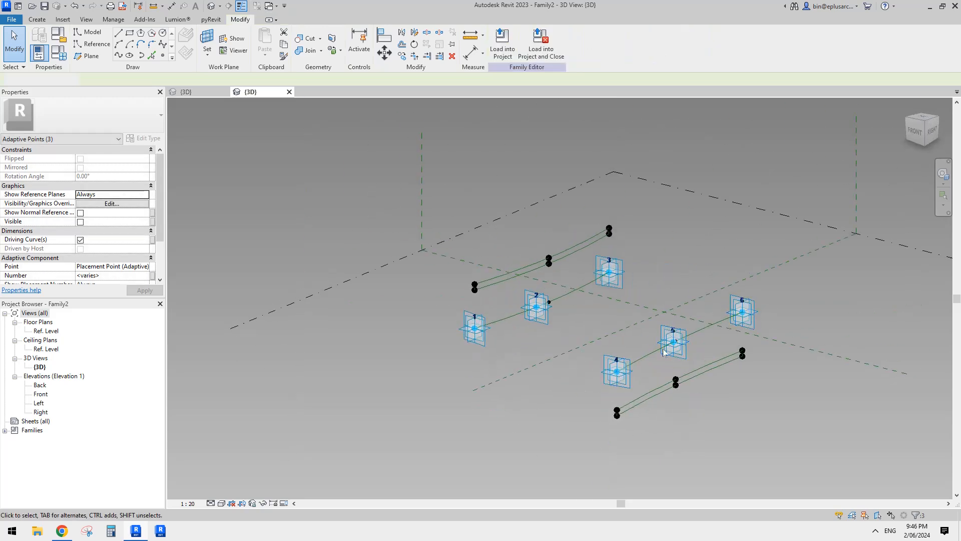
# - Create a solid form from the eight reference lines of the rib profiles beside the 1-2-3 and 4-5-6 curves
pyautogui.click(710, 364)
pyautogui.keyDown('ctrl'); pyautogui.click(570, 248); pyautogui.keyUp('ctrl')
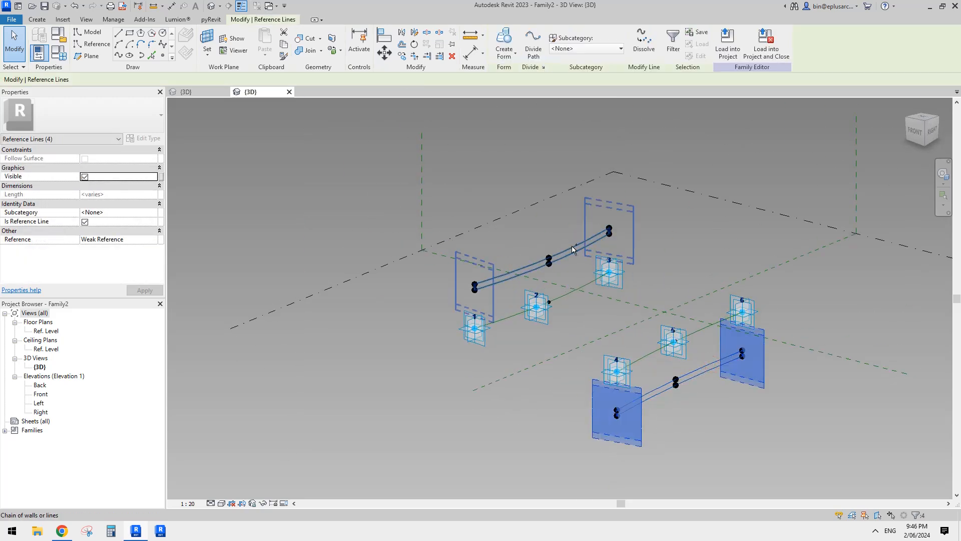
pyautogui.keyDown('shift'); pyautogui.moveTo(573, 250); pyautogui.dragTo(545, 160, button='middle'); pyautogui.keyUp('shift')
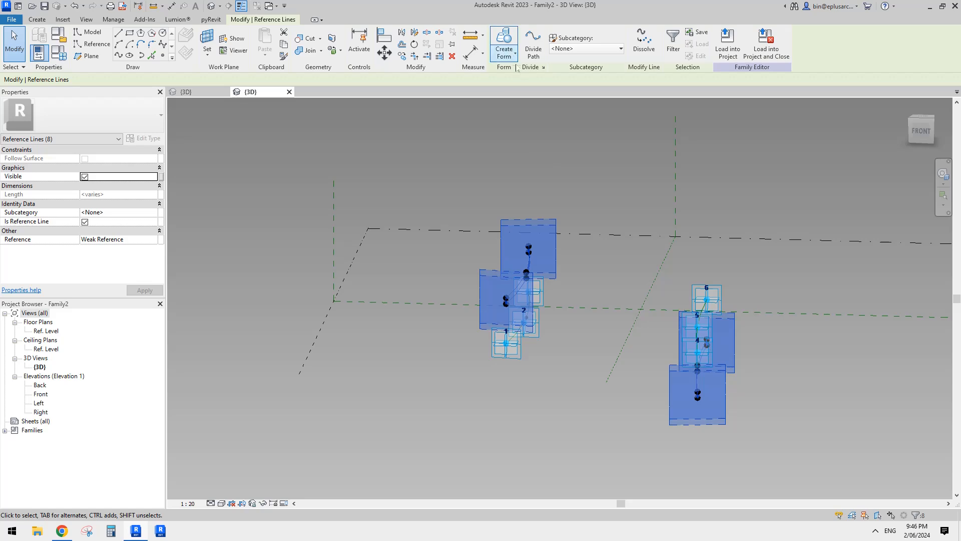
pyautogui.click(504, 43)
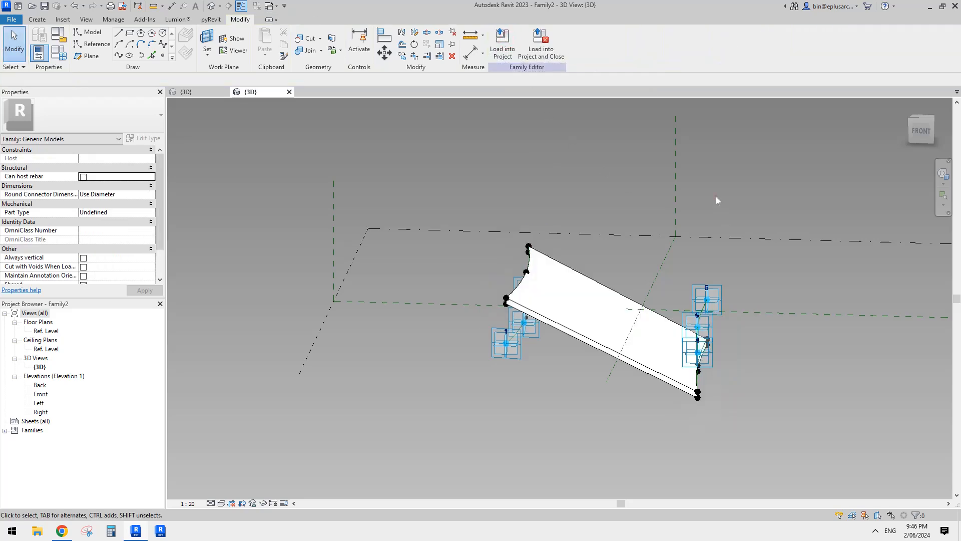
pyautogui.keyDown('shift'); pyautogui.moveTo(716, 200); pyautogui.dragTo(622, 294, button='middle'); pyautogui.keyUp('shift')
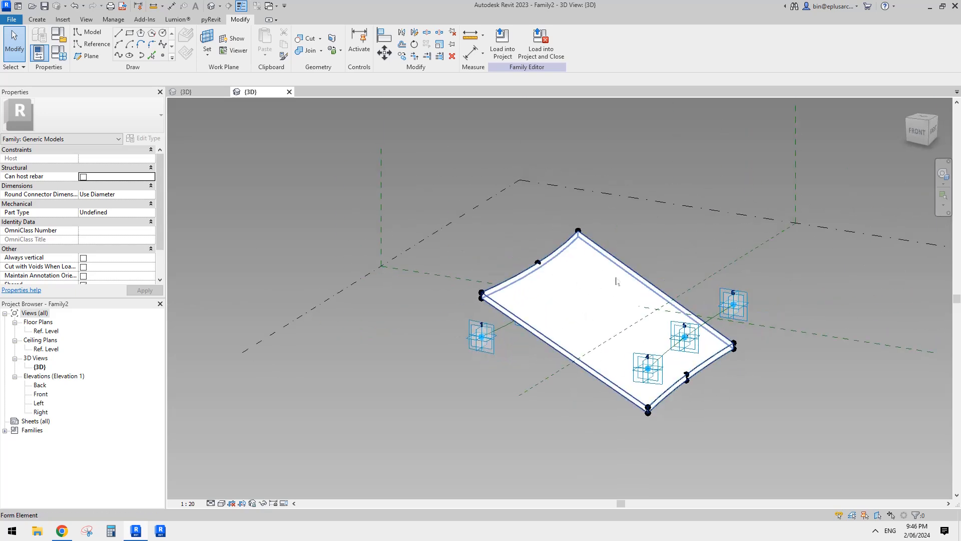
pyautogui.moveTo(675, 312); pyautogui.dragTo(618, 328, button='middle')
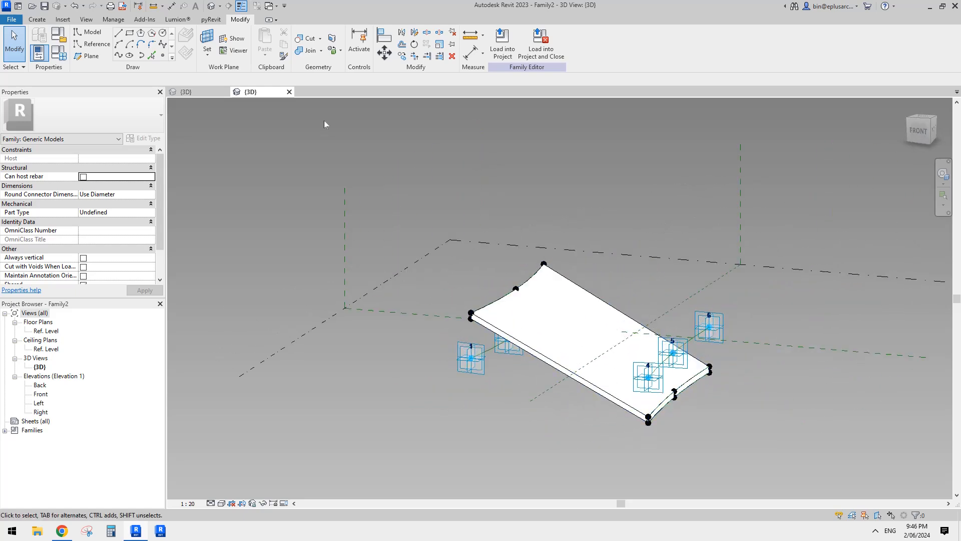
# - Check the stadium mass and the new rib form from several sides, and load the rib family into Family1
pyautogui.click(212, 94)
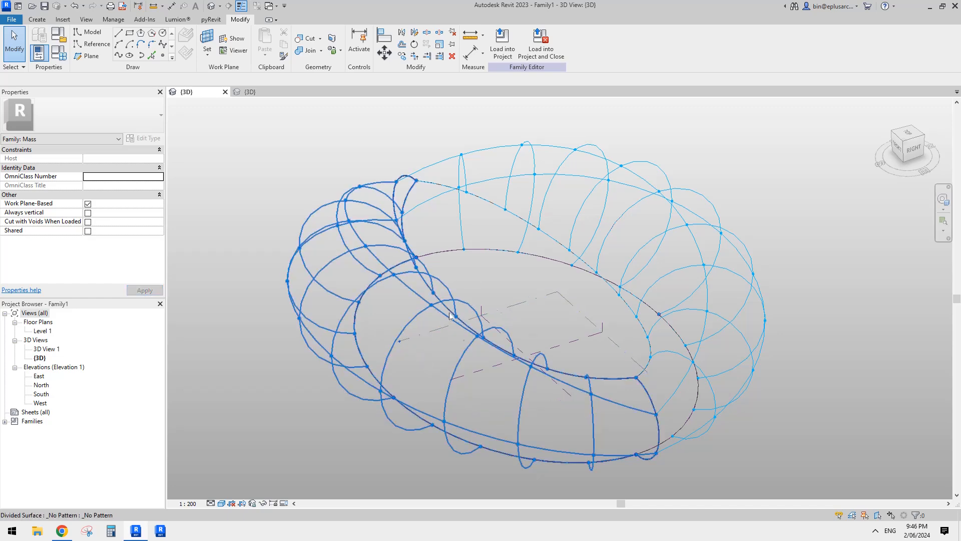
pyautogui.click(274, 94)
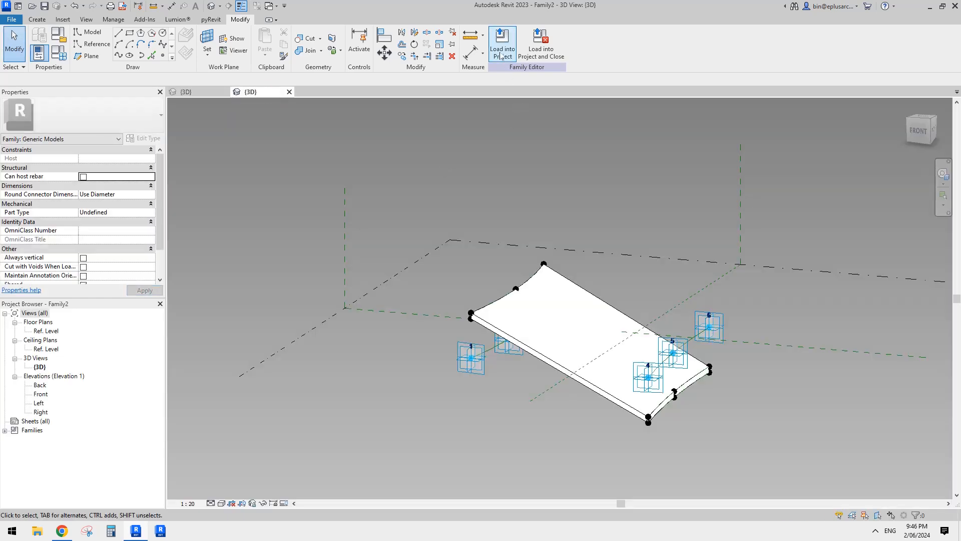
pyautogui.keyDown('shift'); pyautogui.moveTo(630, 286); pyautogui.dragTo(647, 319, button='middle'); pyautogui.keyUp('shift')
pyautogui.keyDown('shift'); pyautogui.moveTo(483, 408); pyautogui.dragTo(556, 421, button='middle'); pyautogui.keyUp('shift')
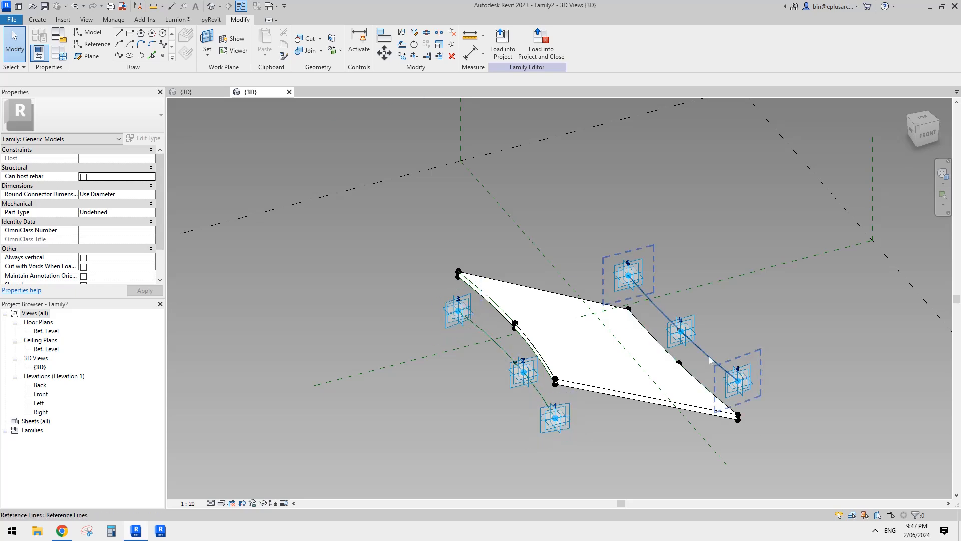
pyautogui.keyDown('shift'); pyautogui.moveTo(637, 290); pyautogui.dragTo(507, 181, button='middle'); pyautogui.keyUp('shift')
pyautogui.keyDown('shift'); pyautogui.moveTo(642, 249); pyautogui.dragTo(609, 262, button='middle'); pyautogui.keyUp('shift')
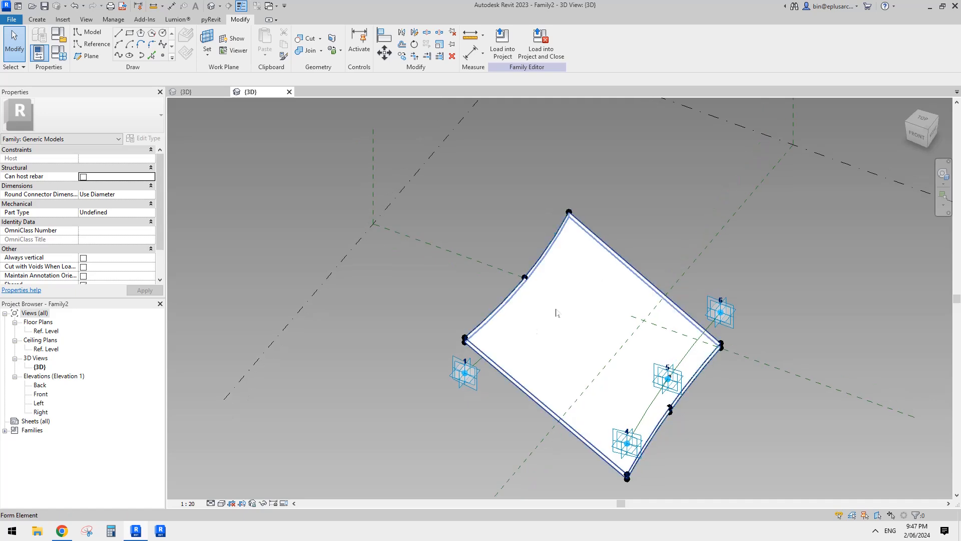
pyautogui.click(507, 56)
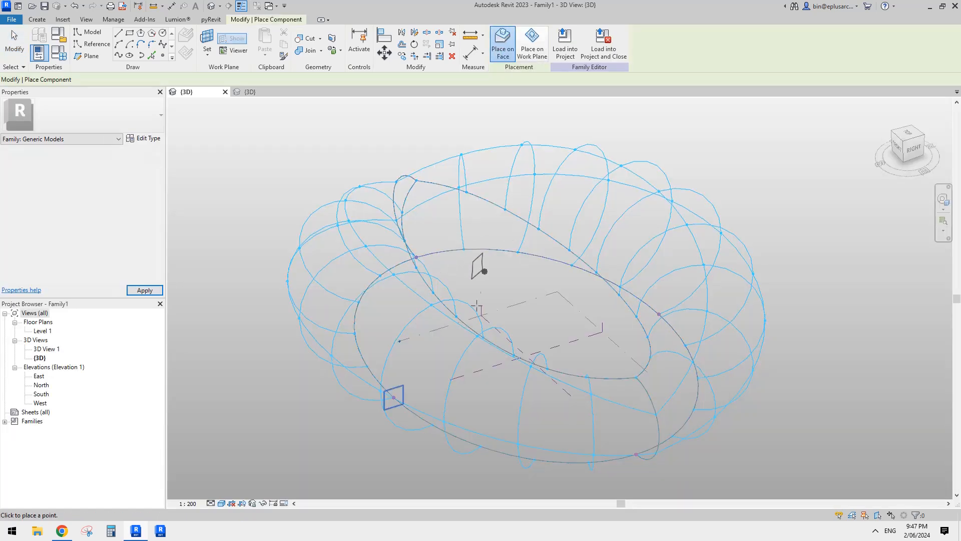
# - Try to place Family2 on six nodes of two adjacent grid curves on the near divided surface
pyautogui.keyDown('shift'); pyautogui.moveTo(478, 308); pyautogui.dragTo(525, 340, button='middle'); pyautogui.keyUp('shift')
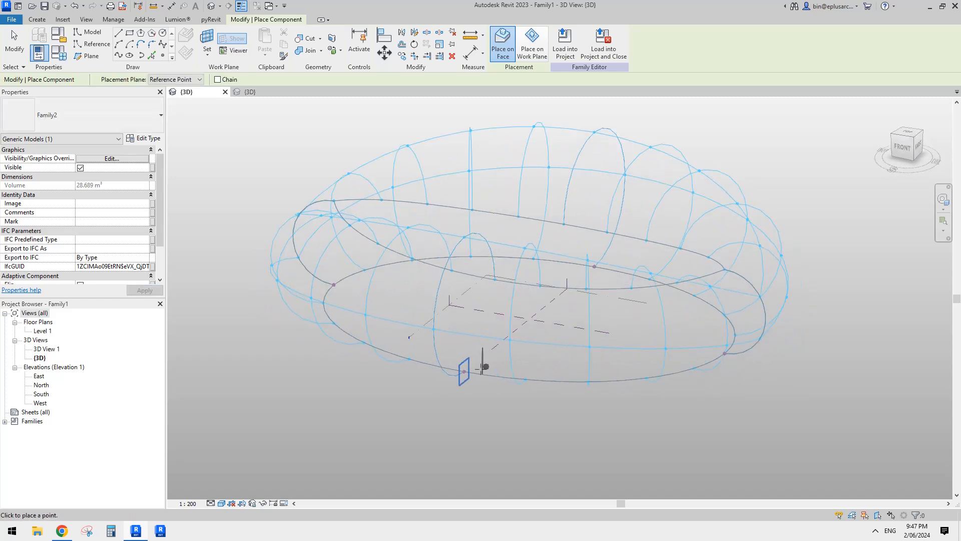
pyautogui.click(464, 371)
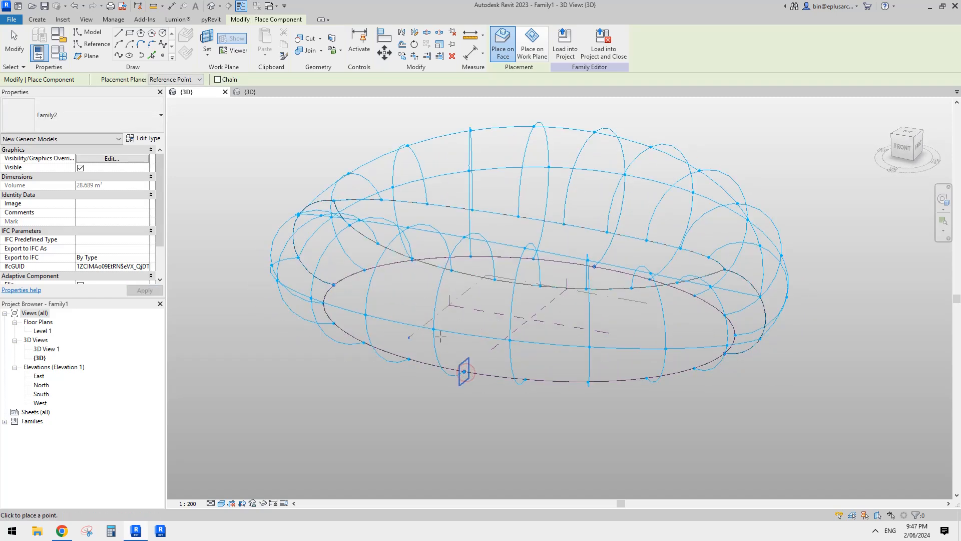
pyautogui.click(495, 279)
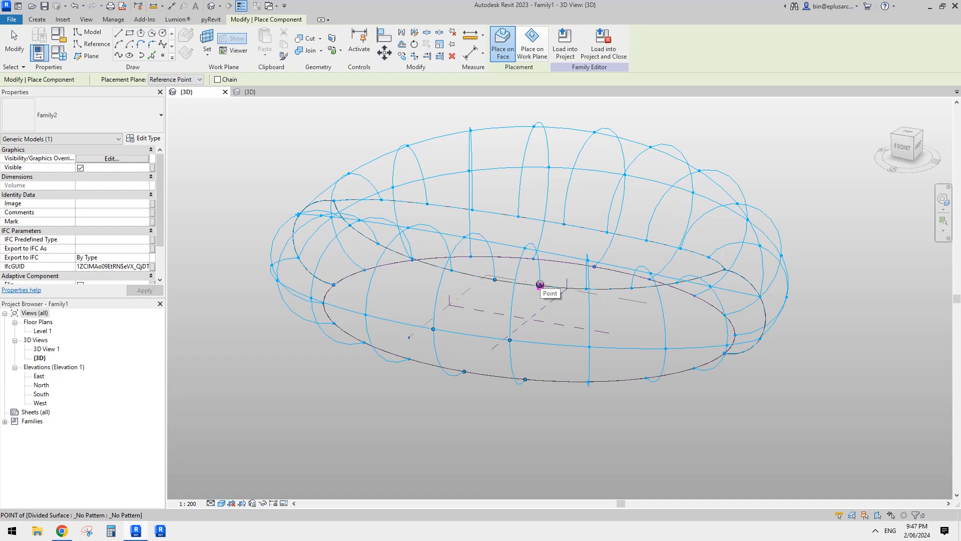
pyautogui.click(539, 285)
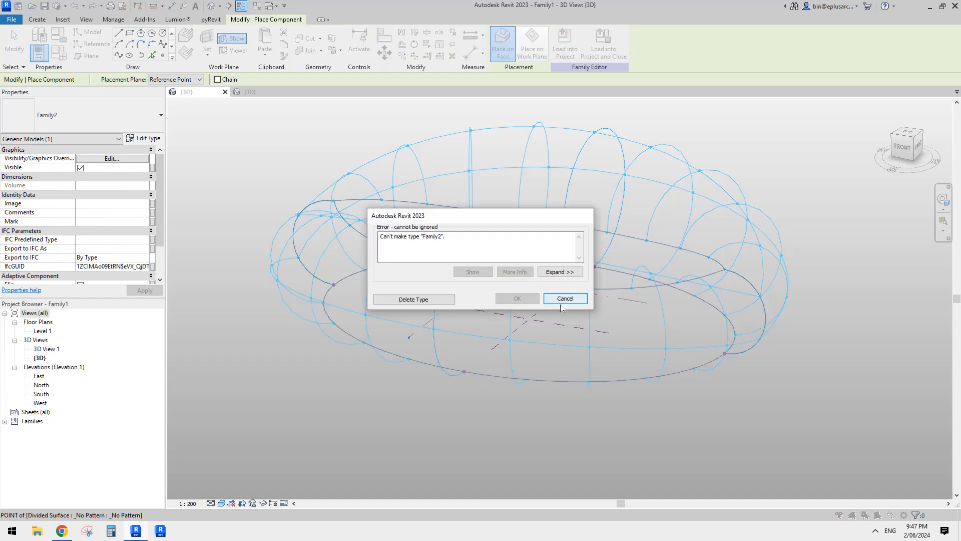
pyautogui.click(561, 303)
pyautogui.keyDown('shift'); pyautogui.moveTo(561, 306); pyautogui.dragTo(440, 357, button='middle'); pyautogui.keyUp('shift')
pyautogui.press('Escape')
# - Set the V Grid number of both divided surfaces to 2
pyautogui.click(425, 316)
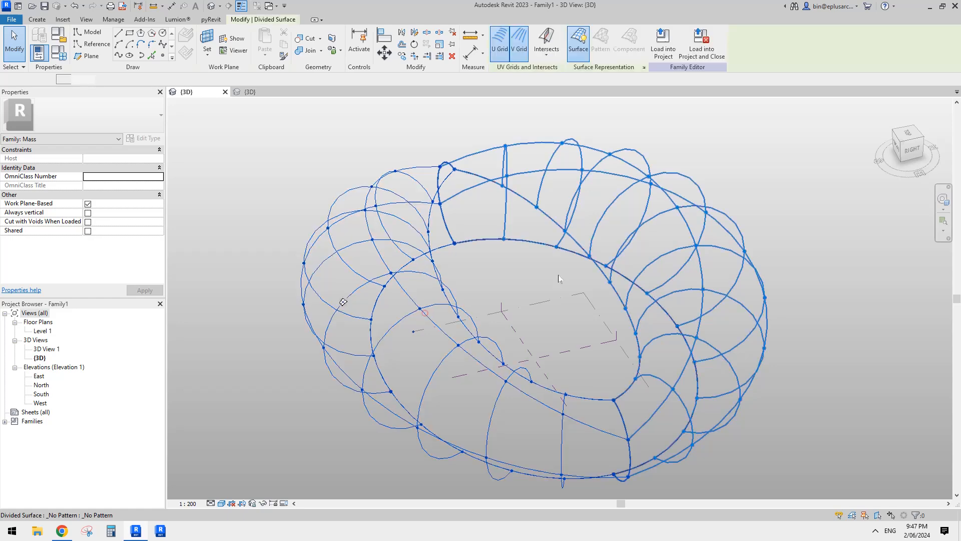
pyautogui.keyDown('ctrl'); pyautogui.click(674, 200); pyautogui.keyUp('ctrl')
pyautogui.click(95, 257)
pyautogui.write('2')
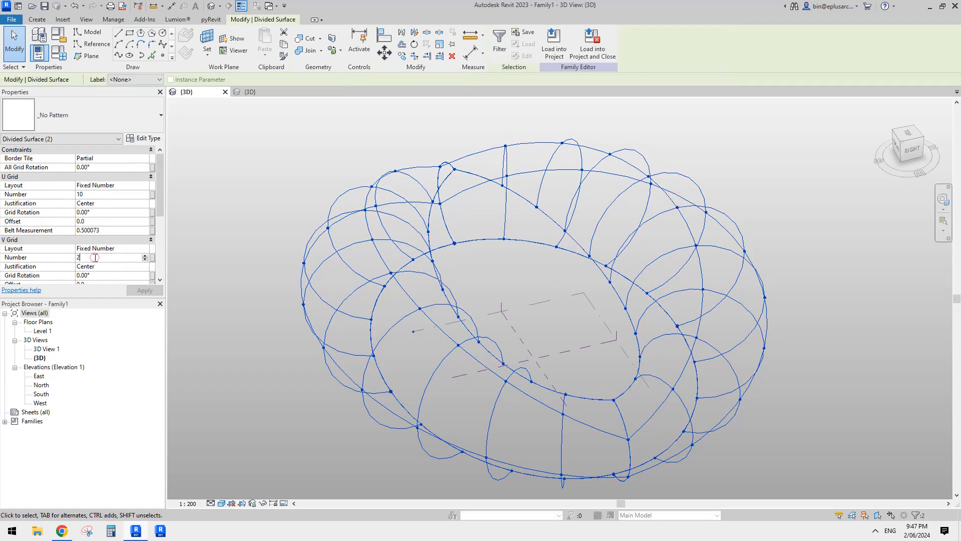
pyautogui.press('Return')
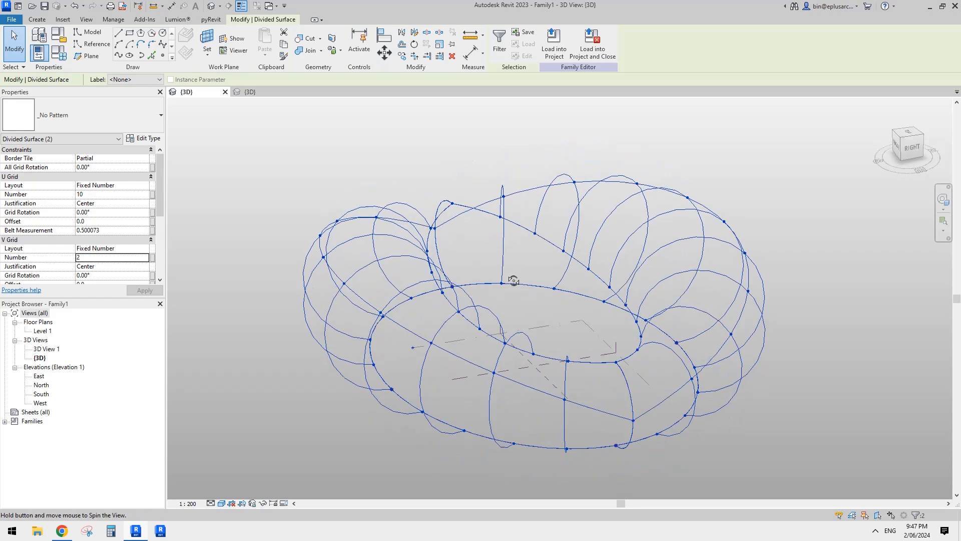
# - Try to place Family2 through the lower, middle and upper nodes of two adjacent grid curves on the regridded near surface
pyautogui.click(39, 19)
pyautogui.click(266, 44)
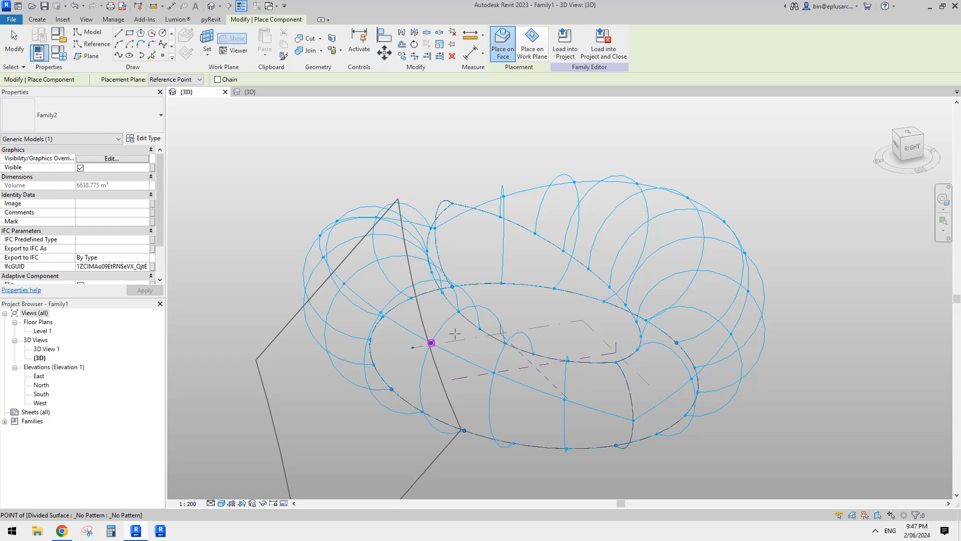
pyautogui.click(431, 342)
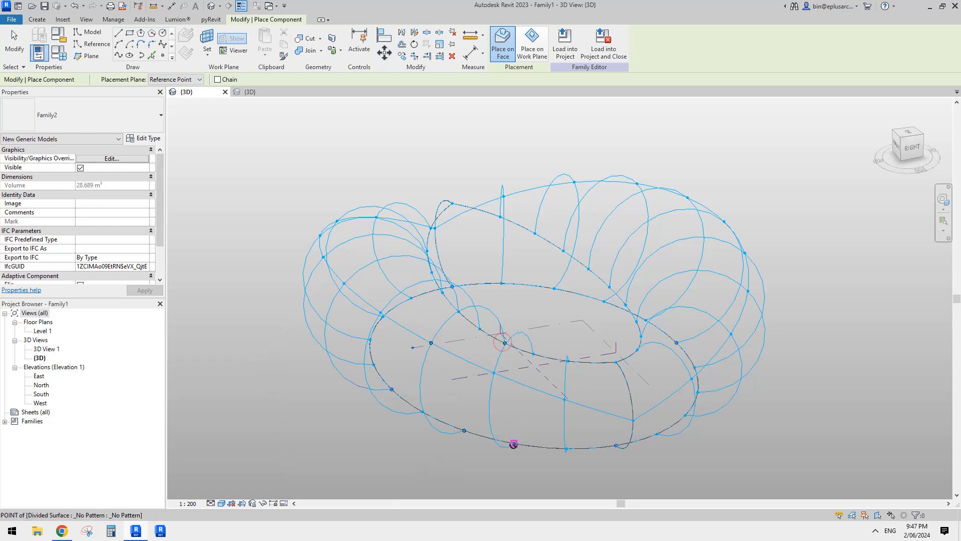
pyautogui.click(513, 443)
pyautogui.click(493, 373)
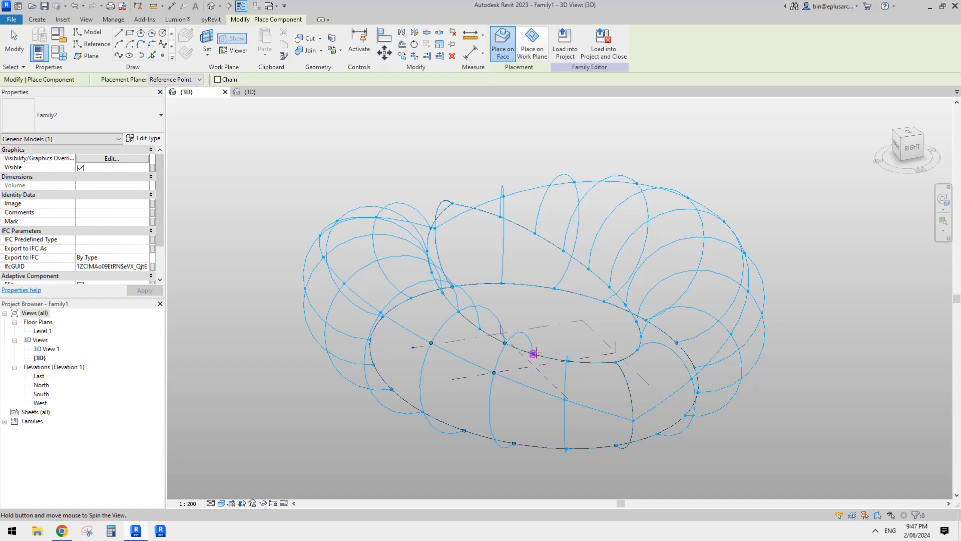
pyautogui.keyDown('shift'); pyautogui.moveTo(533, 353); pyautogui.dragTo(571, 353, button='middle'); pyautogui.keyUp('shift')
pyautogui.click(570, 354)
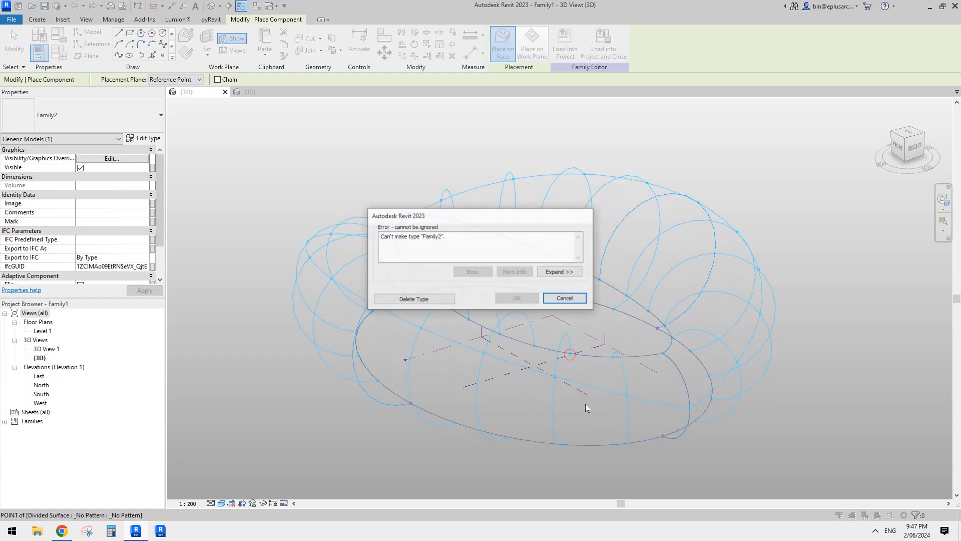
pyautogui.press('Escape')
pyautogui.press('Escape')
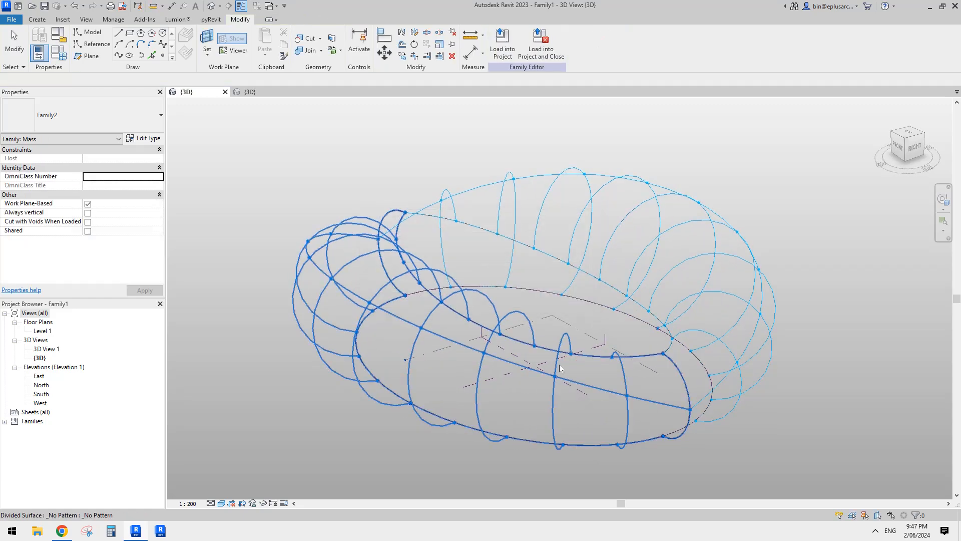
# - Examine the mass's divided surfaces and the rib form in Family2 from several angles, and return to Family1
pyautogui.keyDown('shift'); pyautogui.moveTo(560, 366); pyautogui.dragTo(526, 384, button='middle'); pyautogui.keyUp('shift')
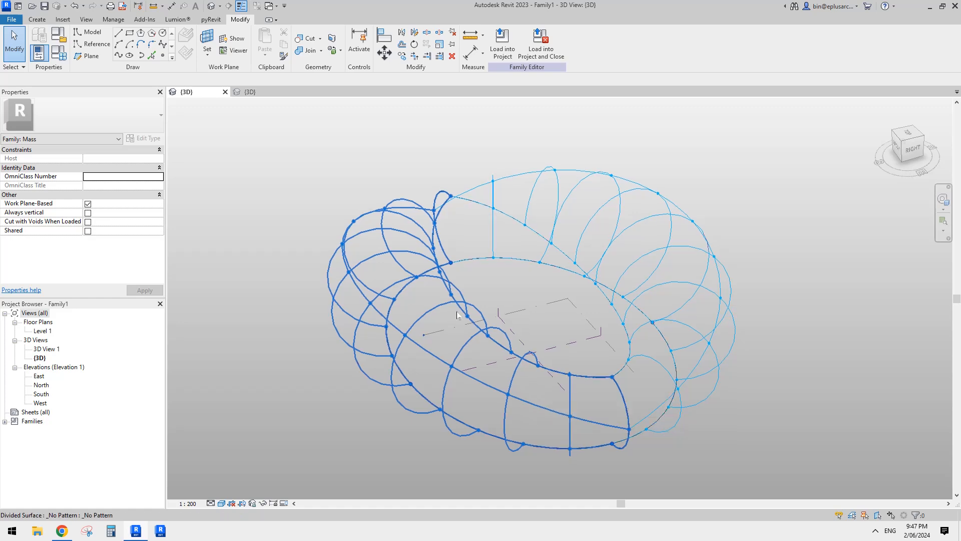
pyautogui.keyDown('shift'); pyautogui.moveTo(501, 264); pyautogui.dragTo(476, 251, button='middle'); pyautogui.keyUp('shift')
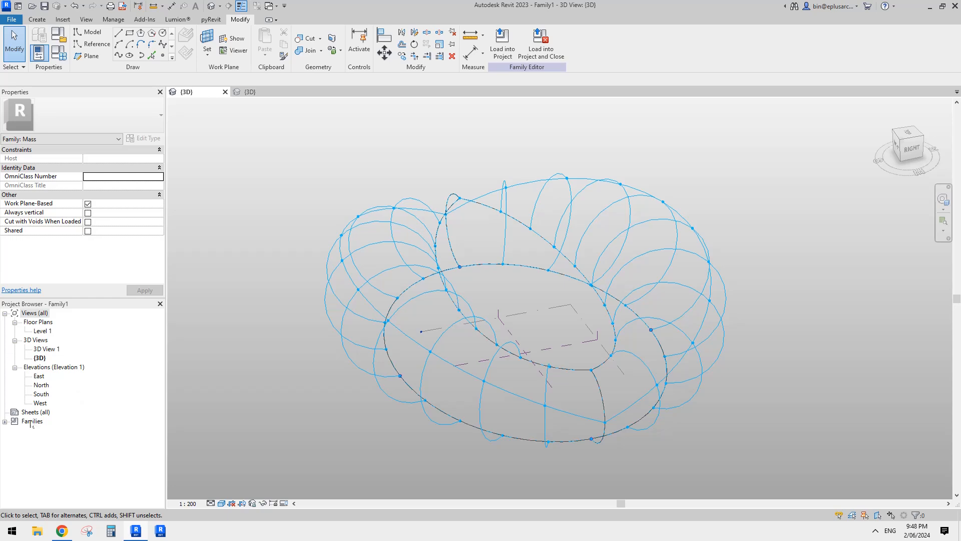
pyautogui.click(251, 92)
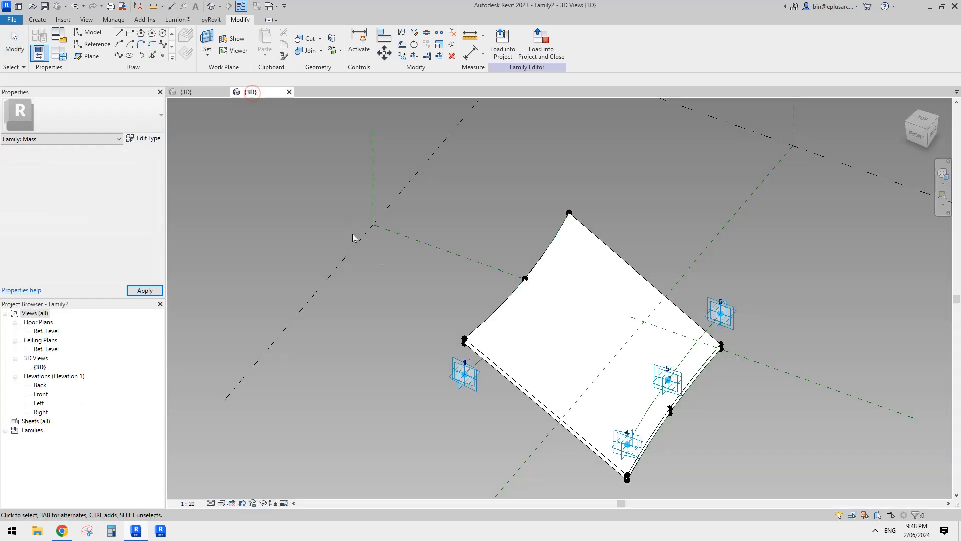
pyautogui.click(534, 350)
pyautogui.keyDown('shift'); pyautogui.moveTo(599, 357); pyautogui.dragTo(560, 352, button='middle'); pyautogui.keyUp('shift')
pyautogui.keyDown('shift'); pyautogui.moveTo(602, 390); pyautogui.dragTo(665, 256, button='middle'); pyautogui.keyUp('shift')
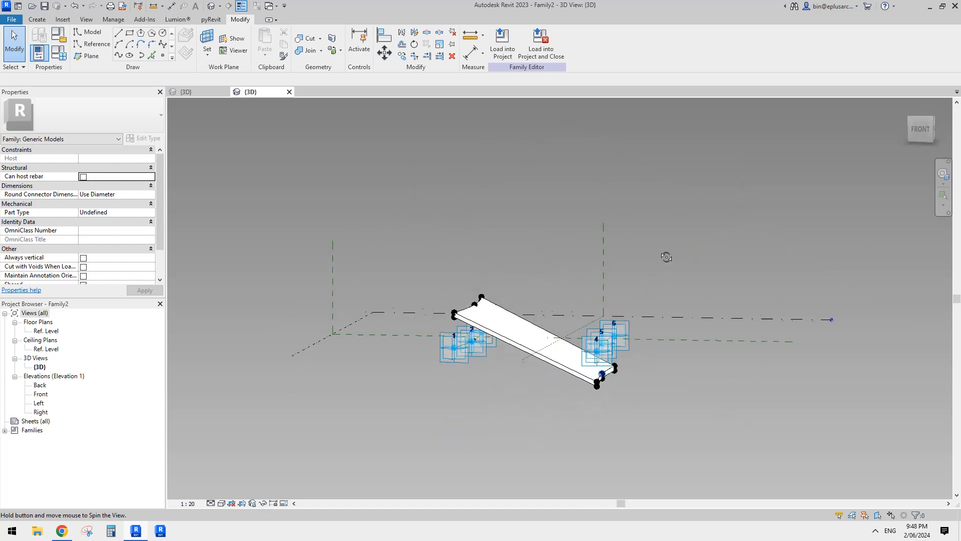
pyautogui.keyDown('shift'); pyautogui.moveTo(541, 367); pyautogui.dragTo(511, 406, button='middle'); pyautogui.keyUp('shift')
pyautogui.click(201, 92)
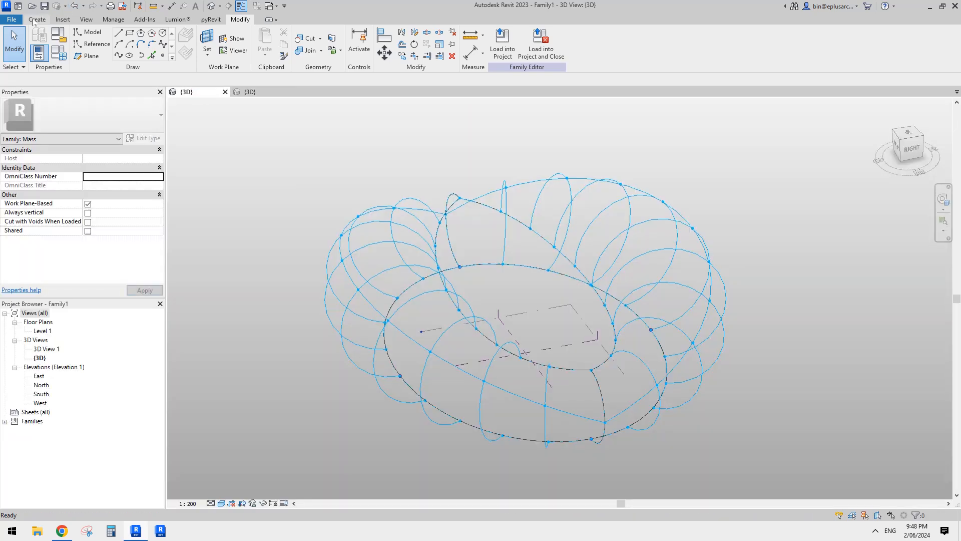
pyautogui.click(33, 19)
pyautogui.keyDown('shift'); pyautogui.moveTo(414, 235); pyautogui.dragTo(419, 256, button='middle'); pyautogui.keyUp('shift')
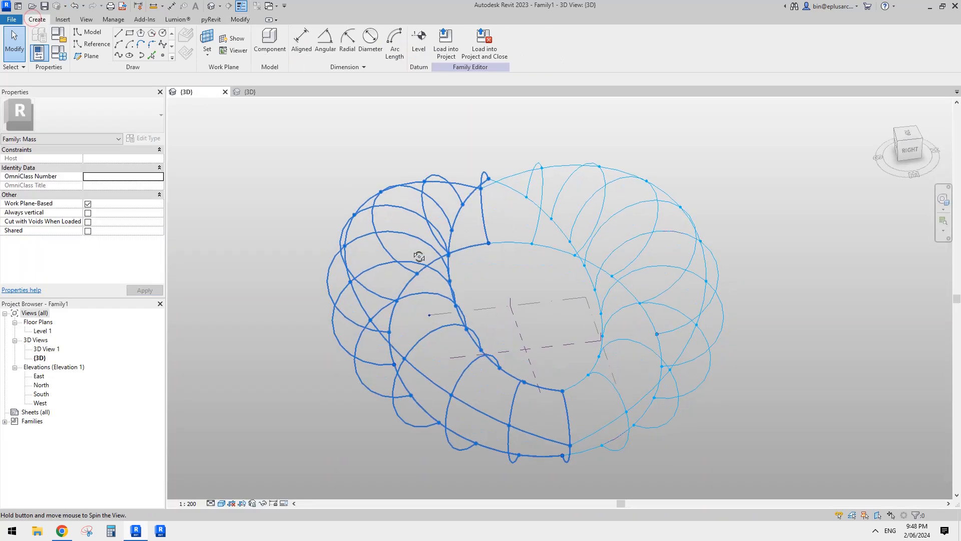
pyautogui.click(270, 40)
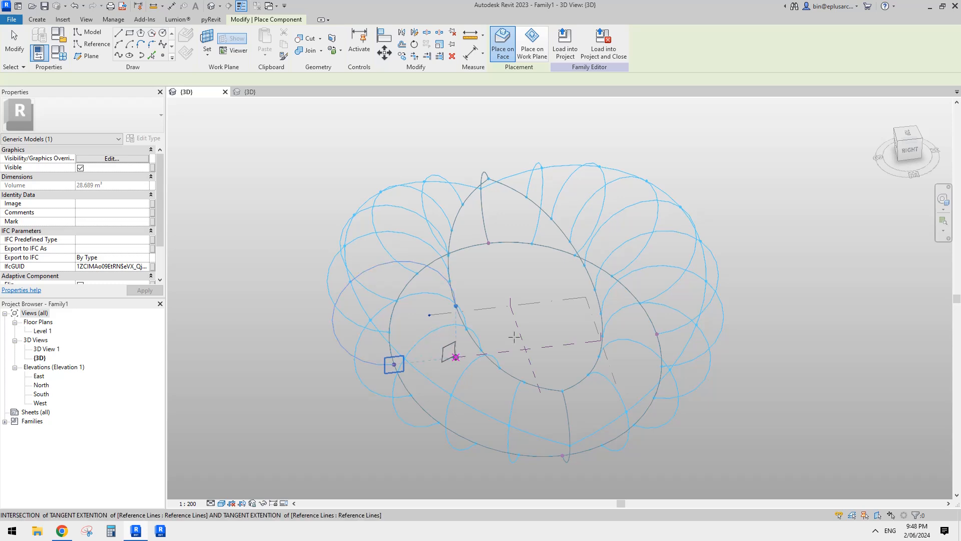
pyautogui.keyDown('shift'); pyautogui.moveTo(496, 357); pyautogui.dragTo(541, 345, button='middle'); pyautogui.keyUp('shift')
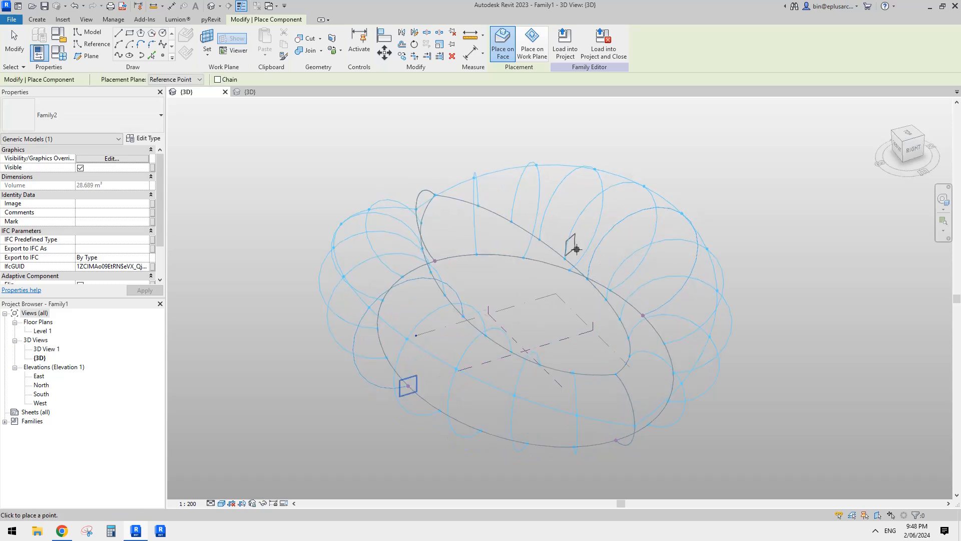
pyautogui.press('Escape')
# - Set the Family2 type parameters in Family1 to offset1 10000 and thickness 2000
pyautogui.click(22, 423)
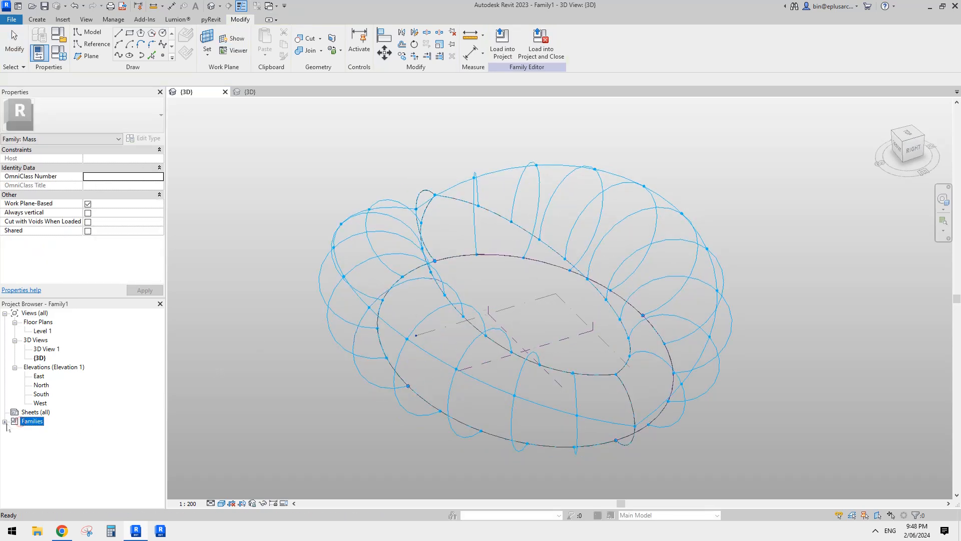
pyautogui.click(5, 422)
pyautogui.click(34, 448)
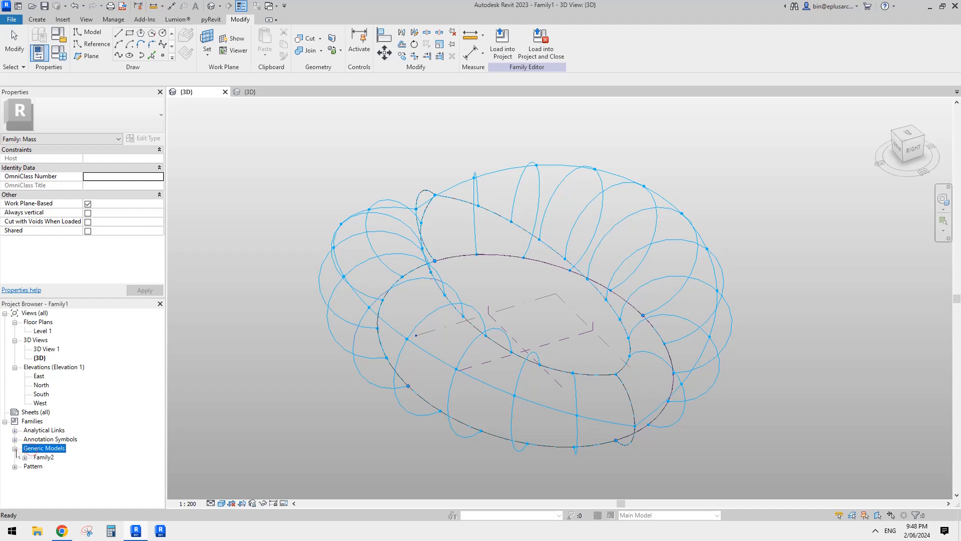
pyautogui.doubleClick(54, 466)
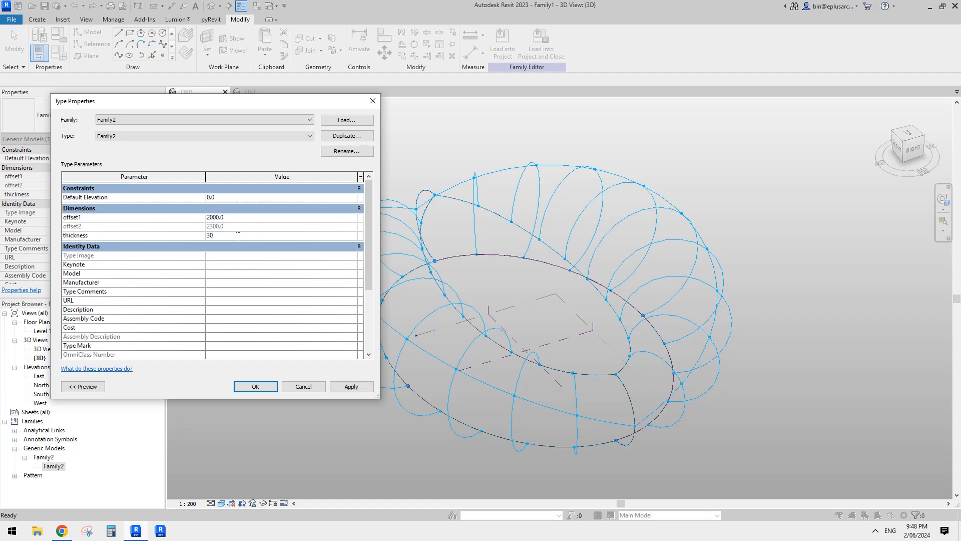
pyautogui.write('000')
pyautogui.click(260, 387)
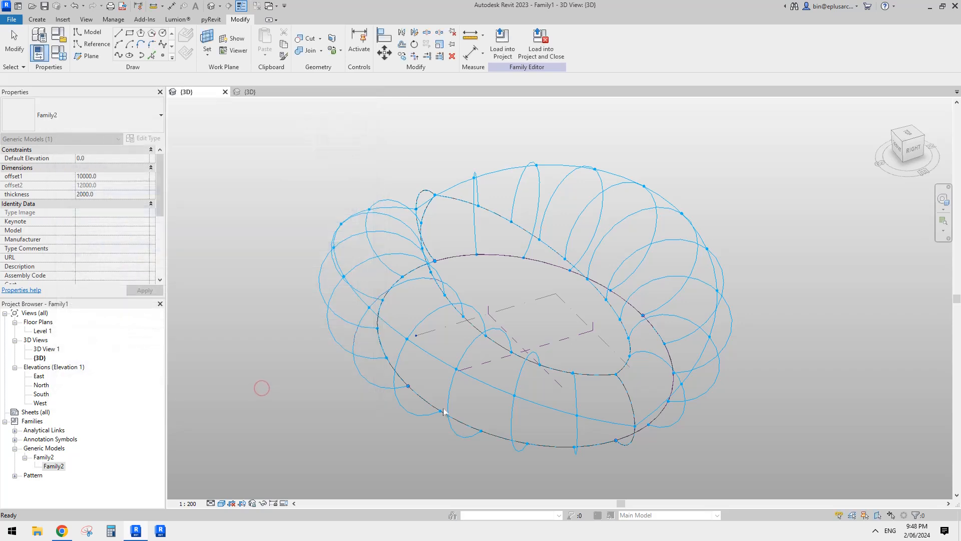
# - Try to place Family2 through the lower, middle and inner-edge nodes of two adjacent grid curves on the near side of the ring
pyautogui.click(38, 19)
pyautogui.click(269, 41)
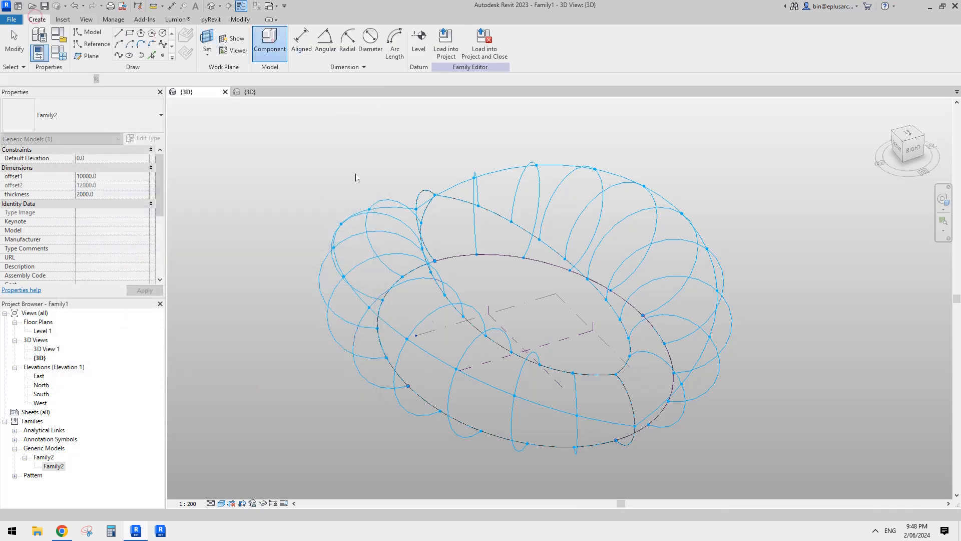
pyautogui.click(408, 338)
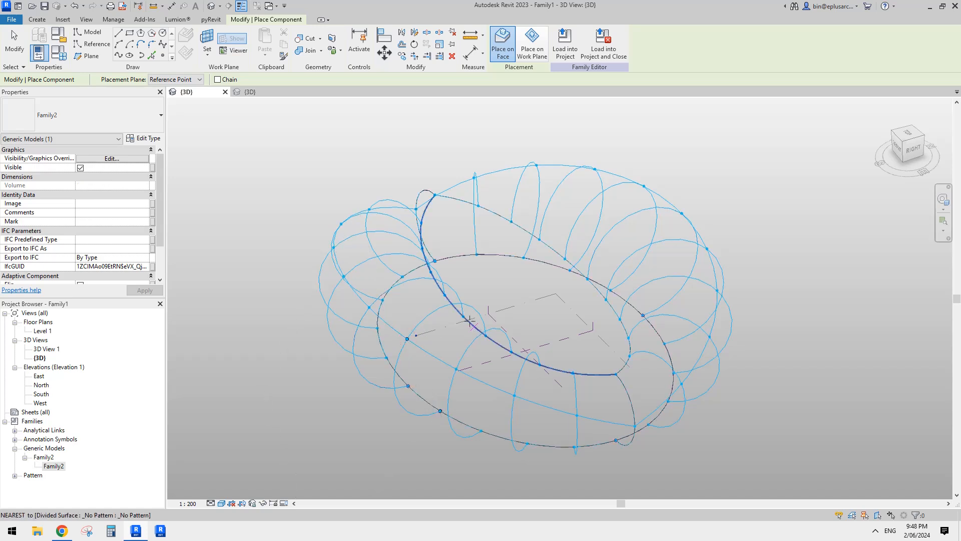
pyautogui.click(486, 335)
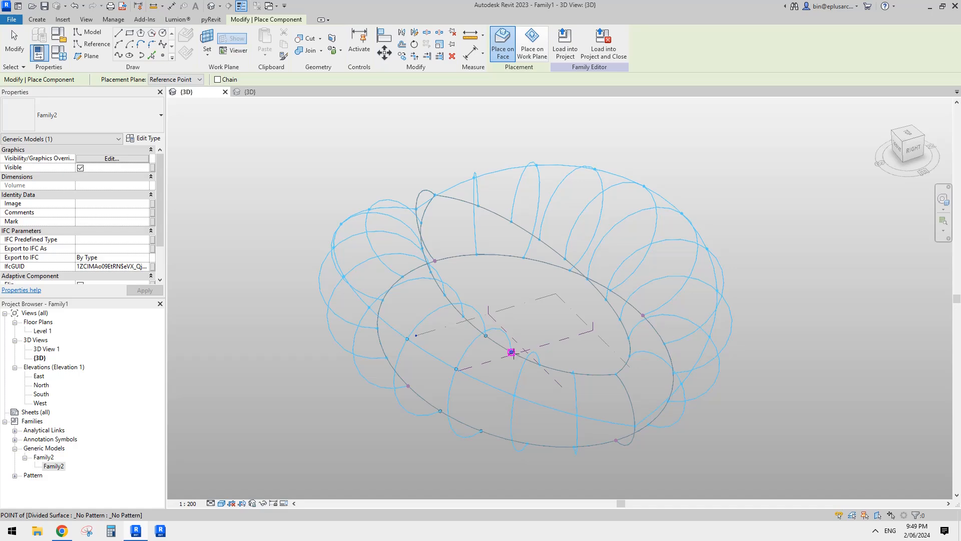
pyautogui.click(511, 352)
pyautogui.press('Escape')
pyautogui.press('Escape')
# - Try to rehost the placed rib's adaptive point 6 onto the inner-edge grid node beside point 3
pyautogui.keyDown('shift'); pyautogui.moveTo(511, 352); pyautogui.dragTo(397, 365, button='middle'); pyautogui.keyUp('shift')
pyautogui.click(443, 364)
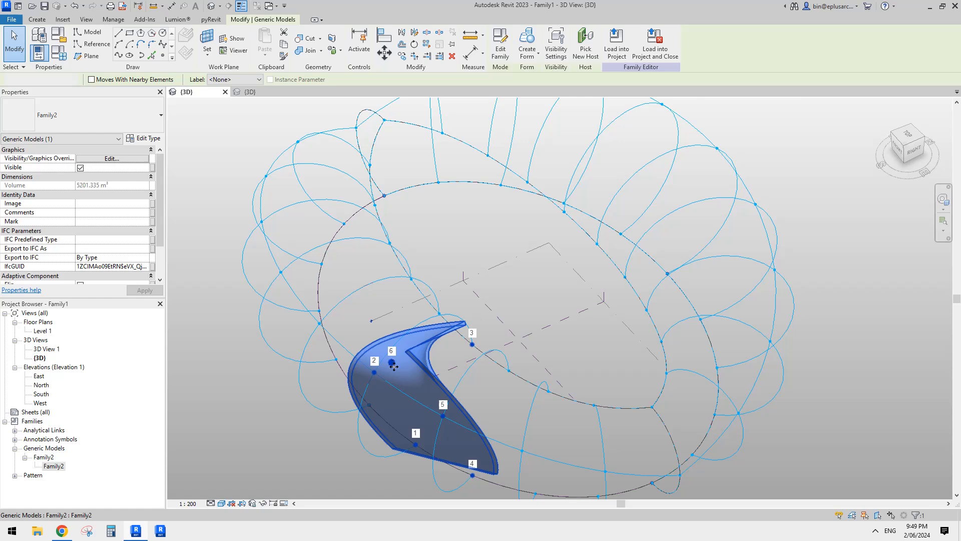
pyautogui.press('Escape')
pyautogui.click(391, 364)
pyautogui.keyDown('shift'); pyautogui.moveTo(392, 364); pyautogui.dragTo(384, 367, button='middle'); pyautogui.keyUp('shift')
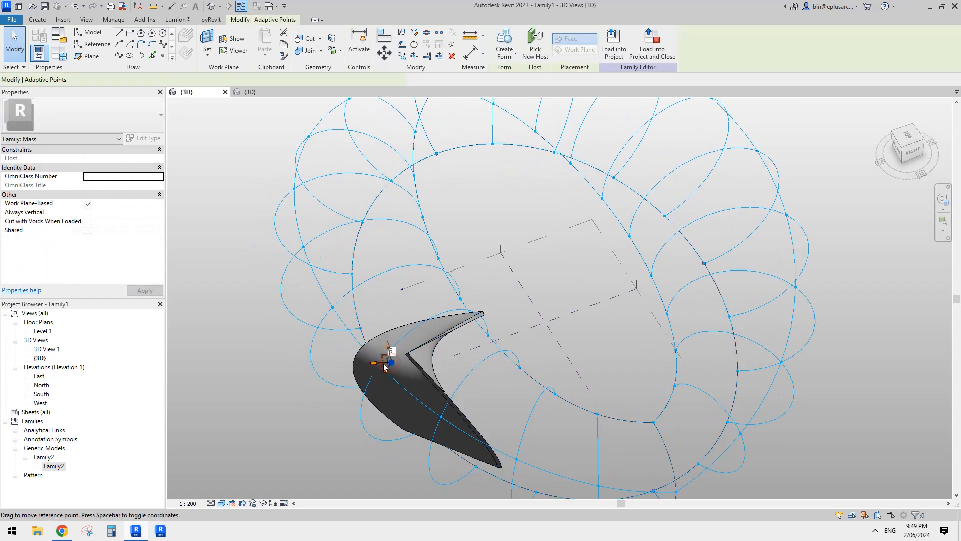
pyautogui.click(534, 42)
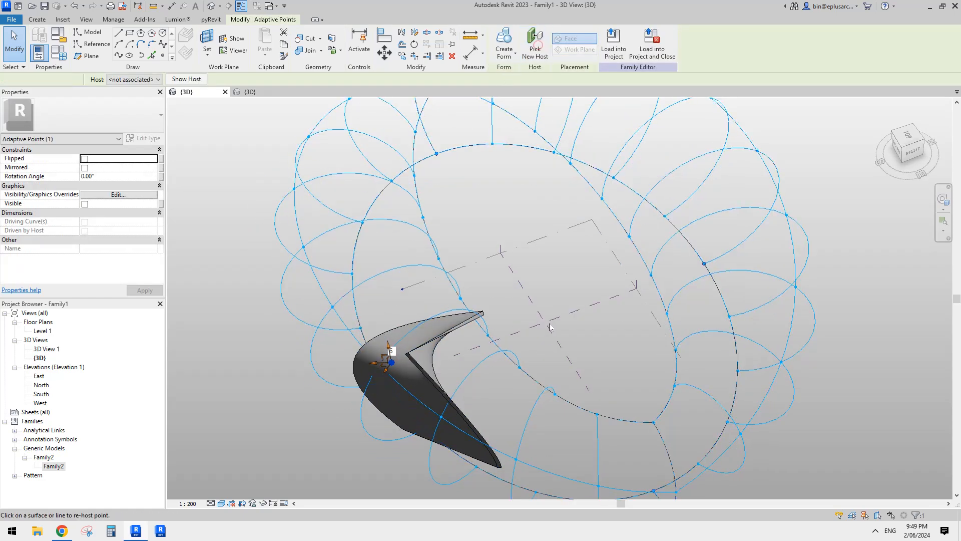
pyautogui.click(519, 367)
pyautogui.moveTo(519, 366)
pyautogui.keyDown('shift'); pyautogui.mouseDown(button='middle')
pyautogui.moveTo(529, 363)
pyautogui.moveTo(521, 221)
pyautogui.moveTo(513, 383)
pyautogui.moveTo(511, 364)
pyautogui.mouseUp(button='middle'); pyautogui.keyUp('shift')
pyautogui.click(507, 361)
pyautogui.click(456, 355)
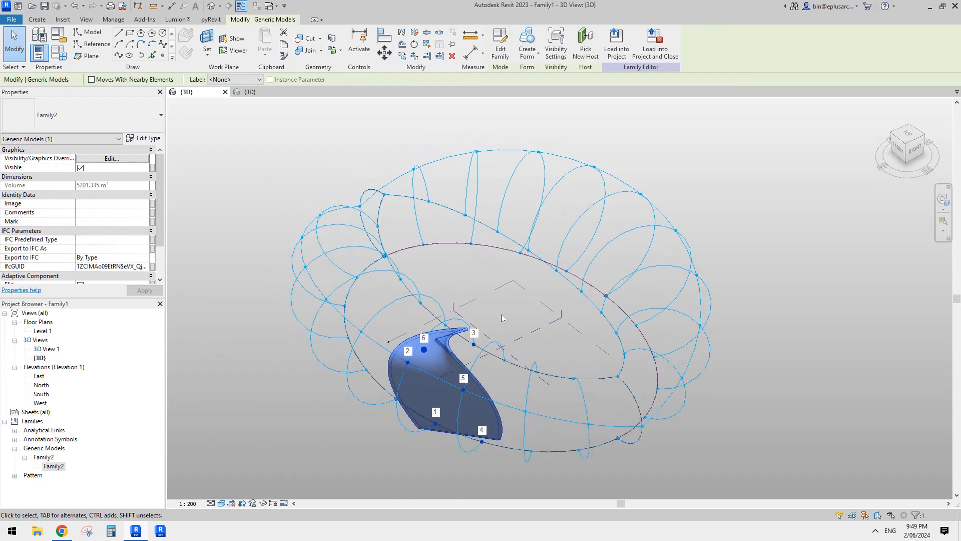
# - In Family2, inspect the adaptive component settings of placement point 6, including its orientation
pyautogui.click(250, 91)
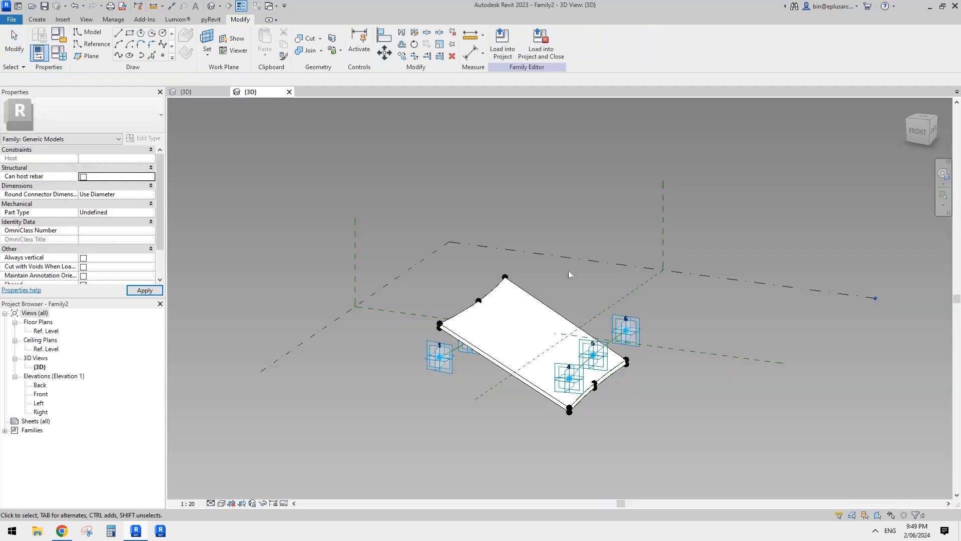
pyautogui.keyDown('shift'); pyautogui.moveTo(559, 333); pyautogui.dragTo(629, 291, button='middle'); pyautogui.keyUp('shift')
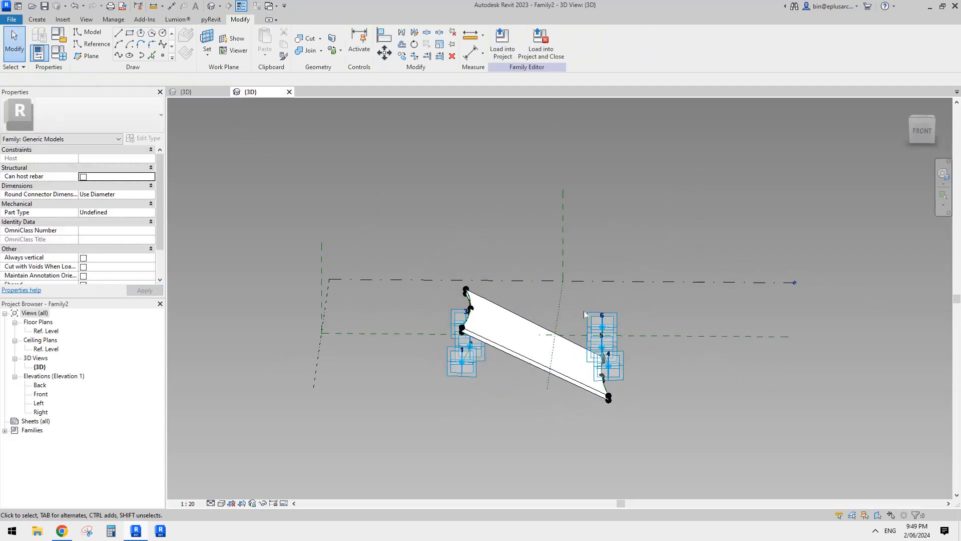
pyautogui.click(614, 327)
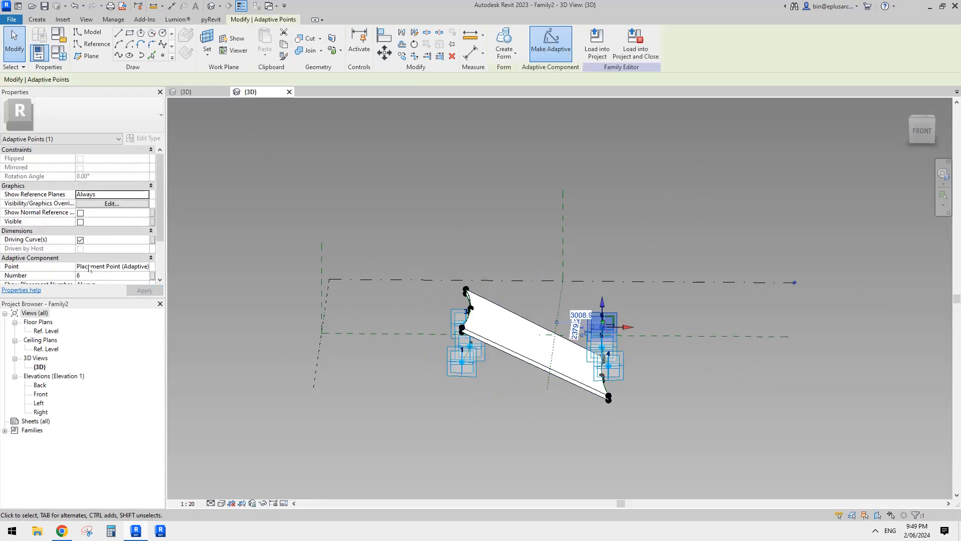
pyautogui.scroll(-2, 90, 270)
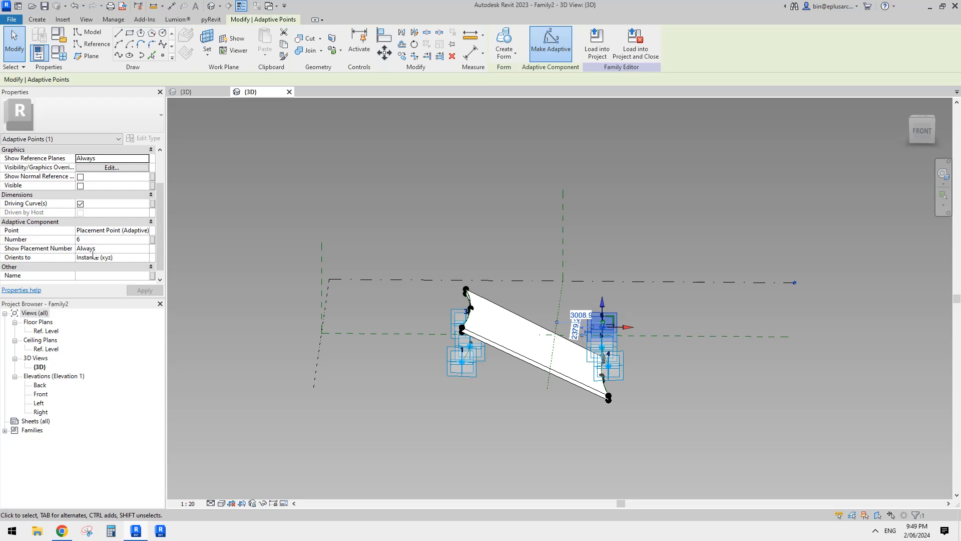
pyautogui.scroll(-1, 105, 258)
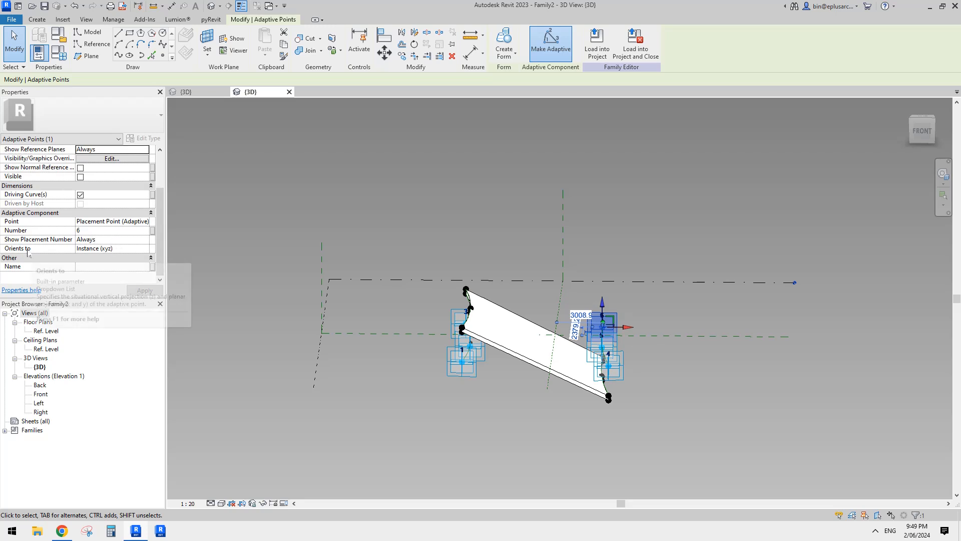
# - Set all six adaptive placement points of Family2 to orient to Host (xyz)
pyautogui.keyDown('shift'); pyautogui.moveTo(625, 336); pyautogui.dragTo(587, 348, button='middle'); pyautogui.keyUp('shift')
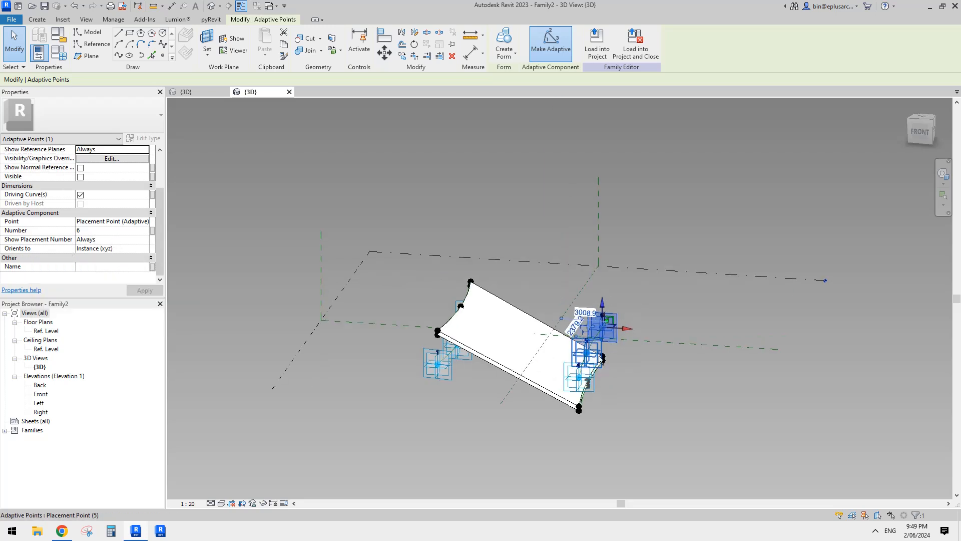
pyautogui.keyDown('ctrl'); pyautogui.click(597, 355); pyautogui.keyUp('ctrl')
pyautogui.keyDown('ctrl'); pyautogui.click(578, 376); pyautogui.keyUp('ctrl')
pyautogui.keyDown('ctrl'); pyautogui.click(452, 375); pyautogui.keyUp('ctrl')
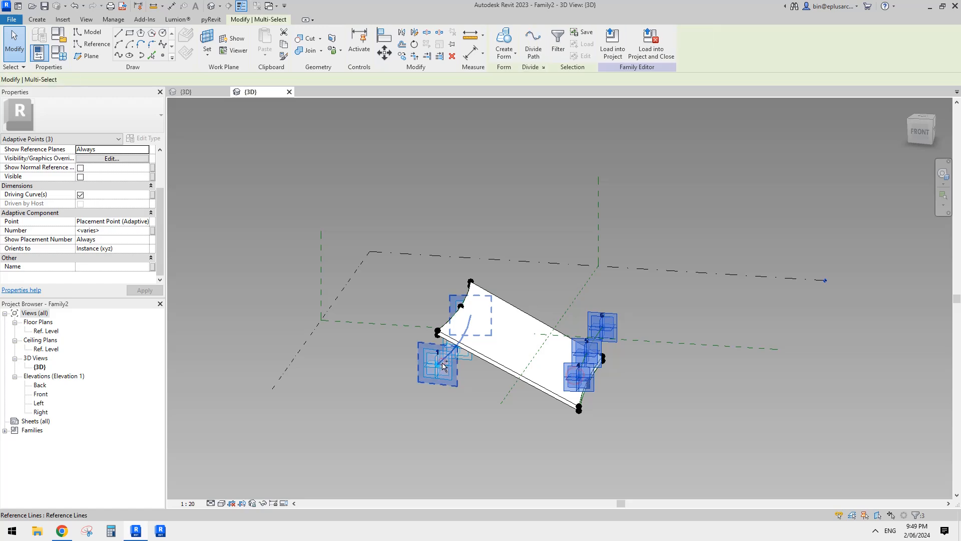
pyautogui.click(454, 374)
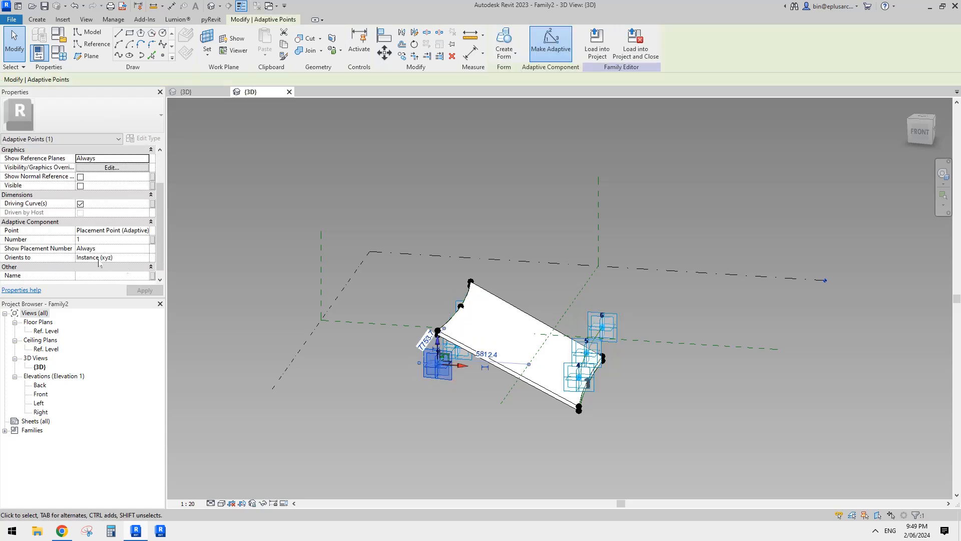
pyautogui.keyDown('shift'); pyautogui.moveTo(510, 320); pyautogui.dragTo(613, 323, button='middle'); pyautogui.keyUp('shift')
pyautogui.keyDown('ctrl'); pyautogui.click(392, 355); pyautogui.keyUp('ctrl')
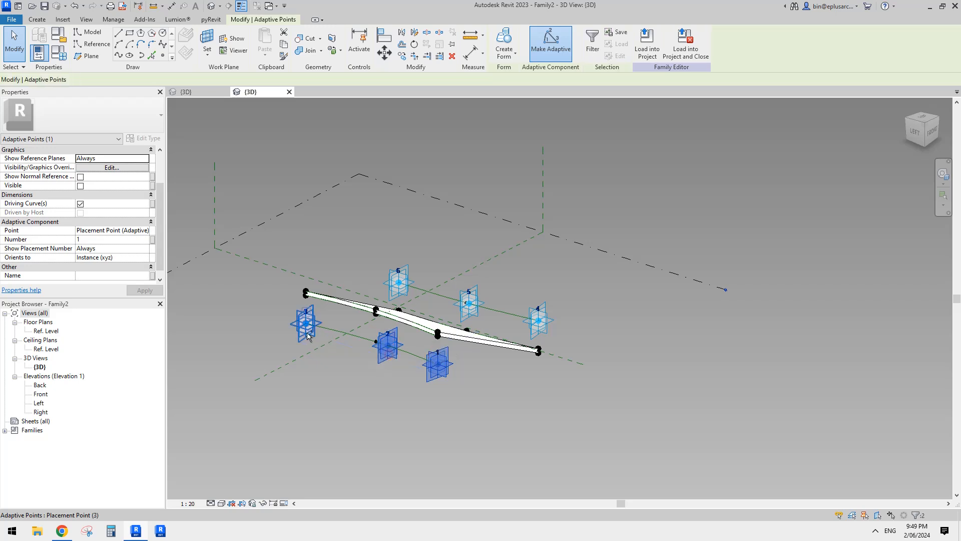
pyautogui.keyDown('ctrl'); pyautogui.click(307, 325); pyautogui.keyUp('ctrl')
pyautogui.keyDown('ctrl'); pyautogui.click(399, 283); pyautogui.keyUp('ctrl')
pyautogui.keyDown('ctrl'); pyautogui.click(469, 303); pyautogui.keyUp('ctrl')
pyautogui.keyDown('ctrl'); pyautogui.click(538, 321); pyautogui.keyUp('ctrl')
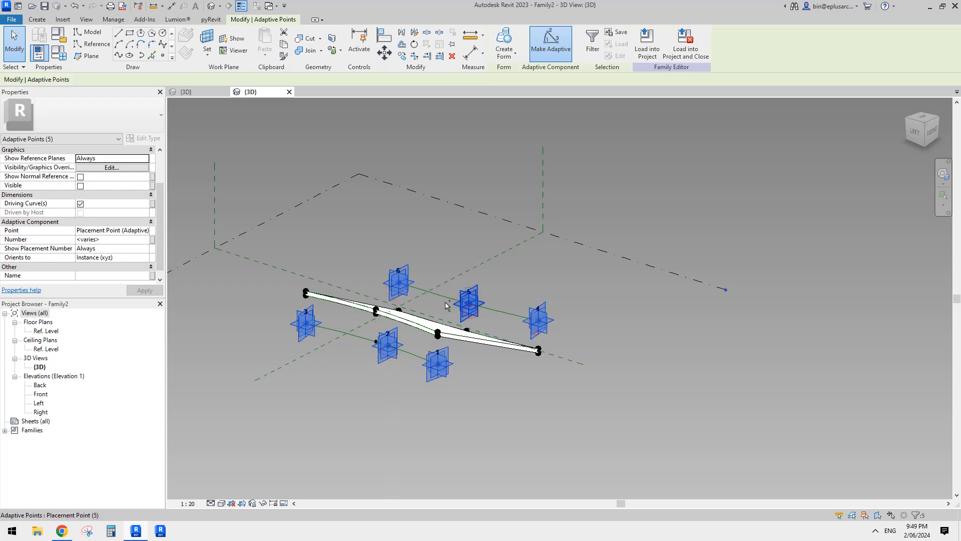
pyautogui.keyDown('ctrl'); pyautogui.click(447, 306); pyautogui.keyUp('ctrl')
pyautogui.click(145, 257)
pyautogui.click(93, 282)
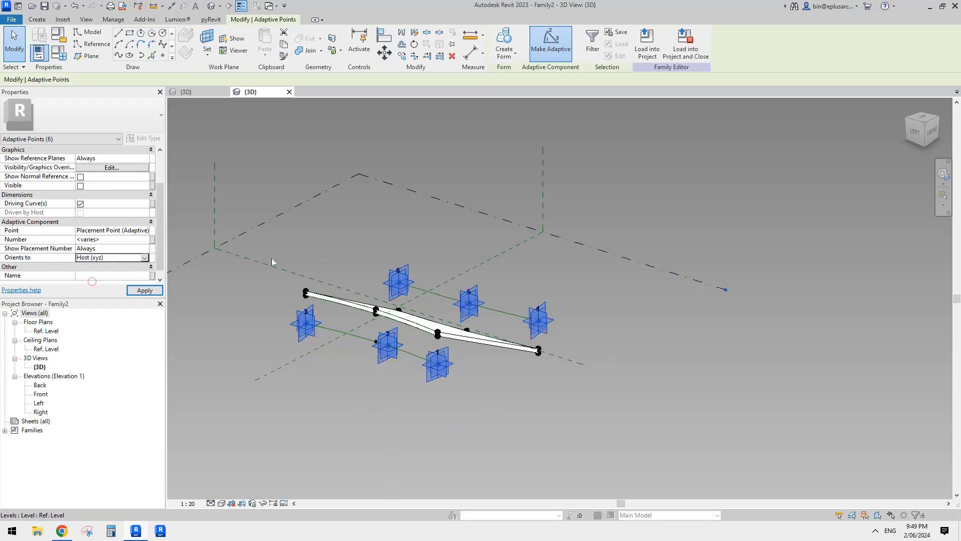
pyautogui.keyDown('shift'); pyautogui.moveTo(381, 240); pyautogui.dragTo(466, 252, button='middle'); pyautogui.keyUp('shift')
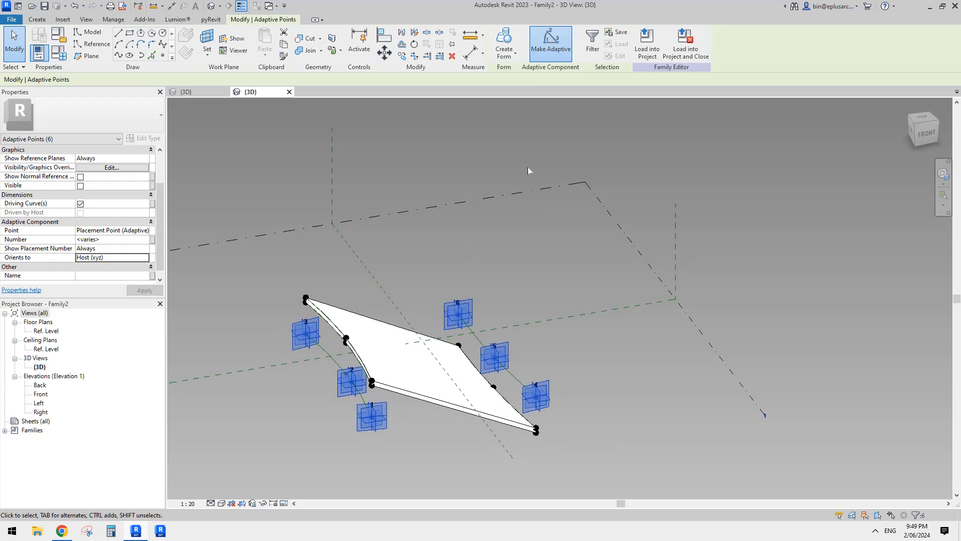
# - Load Family2 into Family1, overwriting the existing version, and delete the conflicting Family2 type
pyautogui.click(646, 47)
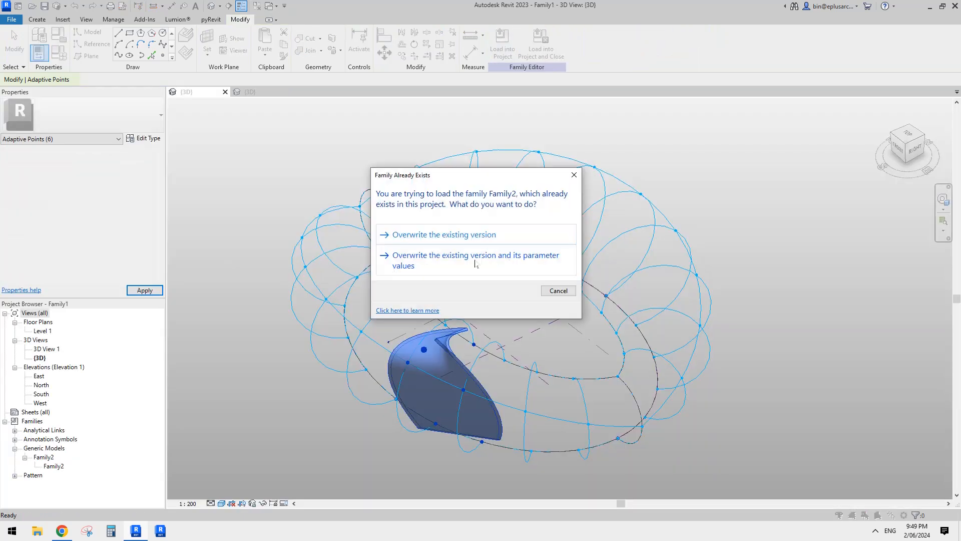
pyautogui.click(462, 238)
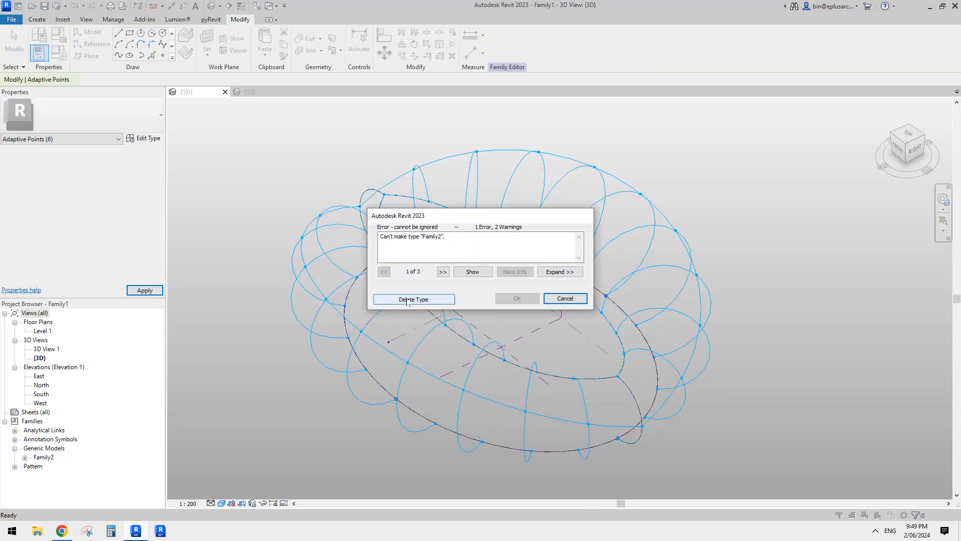
pyautogui.click(414, 299)
# - Place the reloaded Family2 on the near side of the ring, using the lower, middle and inner-edge nodes of two adjacent grid curves
pyautogui.click(36, 19)
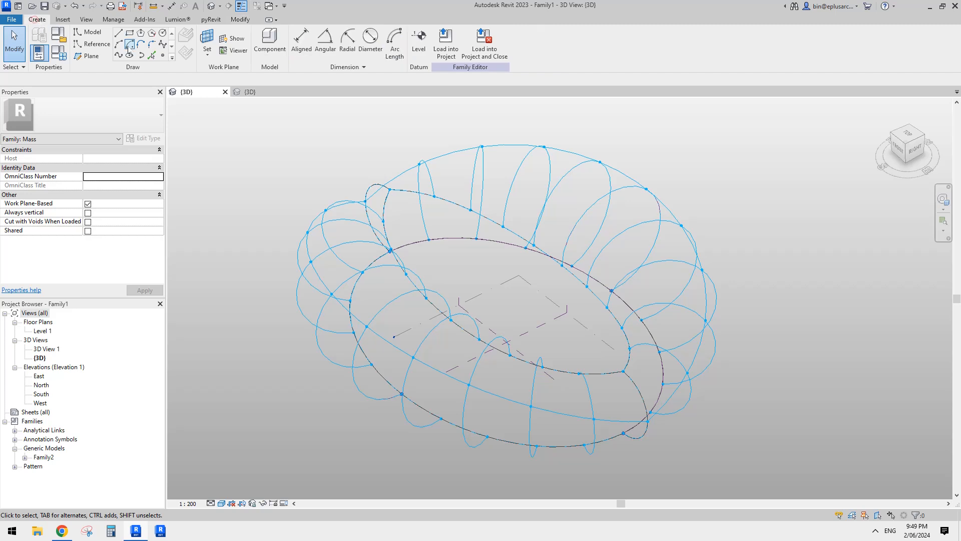
pyautogui.click(256, 45)
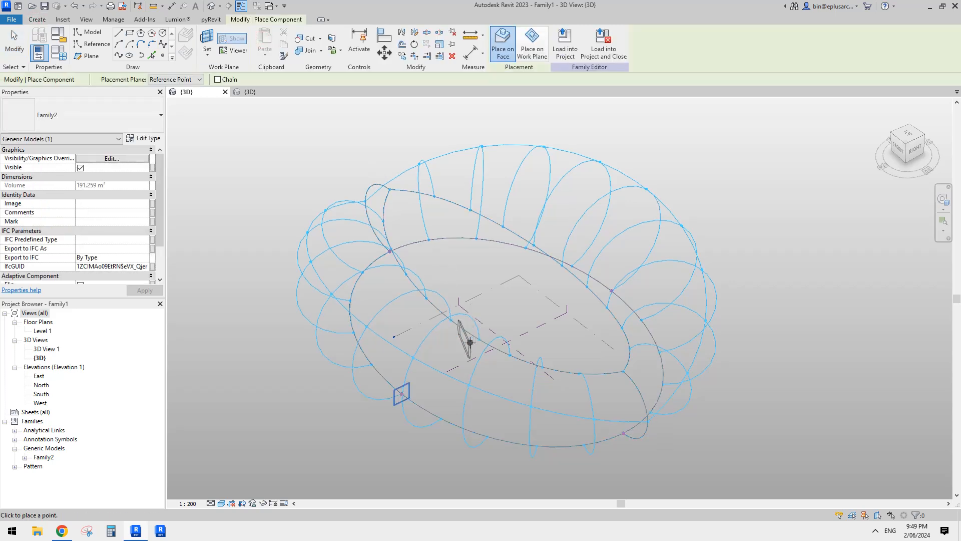
pyautogui.click(440, 417)
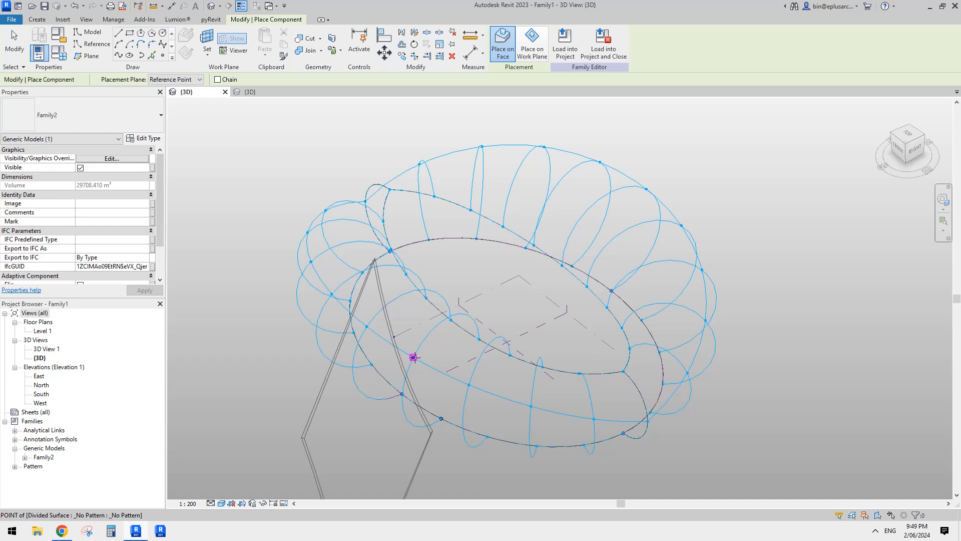
pyautogui.click(413, 357)
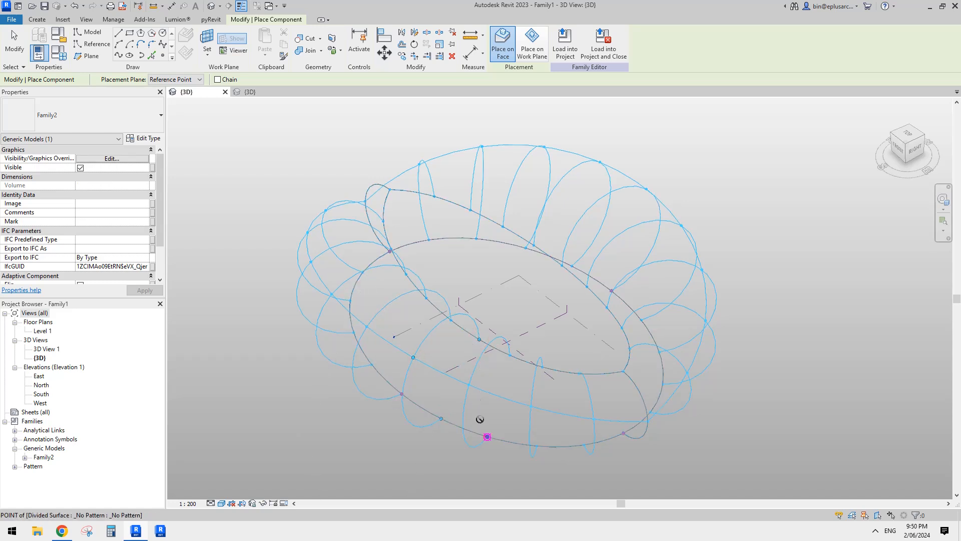
pyautogui.click(468, 385)
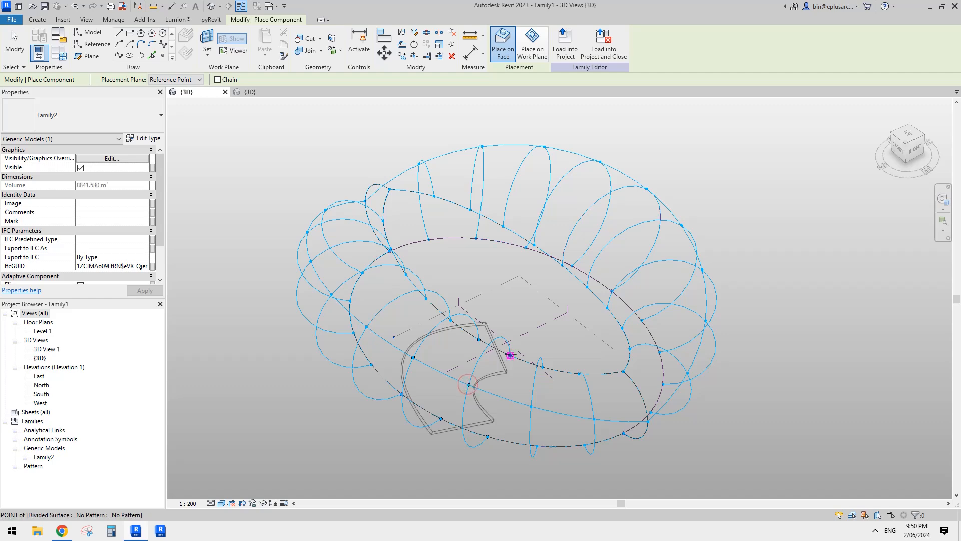
pyautogui.click(509, 355)
pyautogui.keyDown('shift'); pyautogui.moveTo(564, 394); pyautogui.dragTo(615, 305, button='middle'); pyautogui.keyUp('shift')
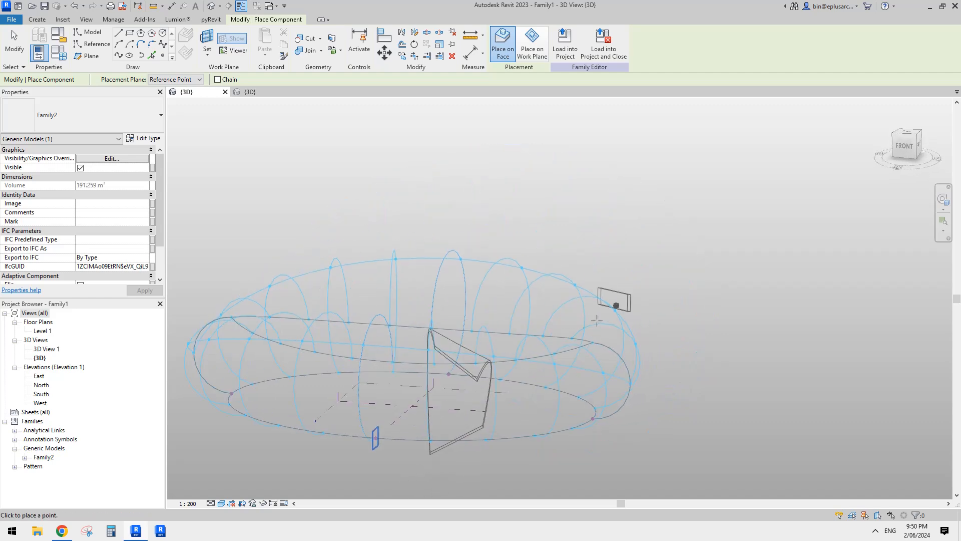
pyautogui.press('Escape')
pyautogui.scroll(-1, 512, 384)
pyautogui.keyDown('shift'); pyautogui.moveTo(512, 385); pyautogui.dragTo(694, 419, button='middle'); pyautogui.keyUp('shift')
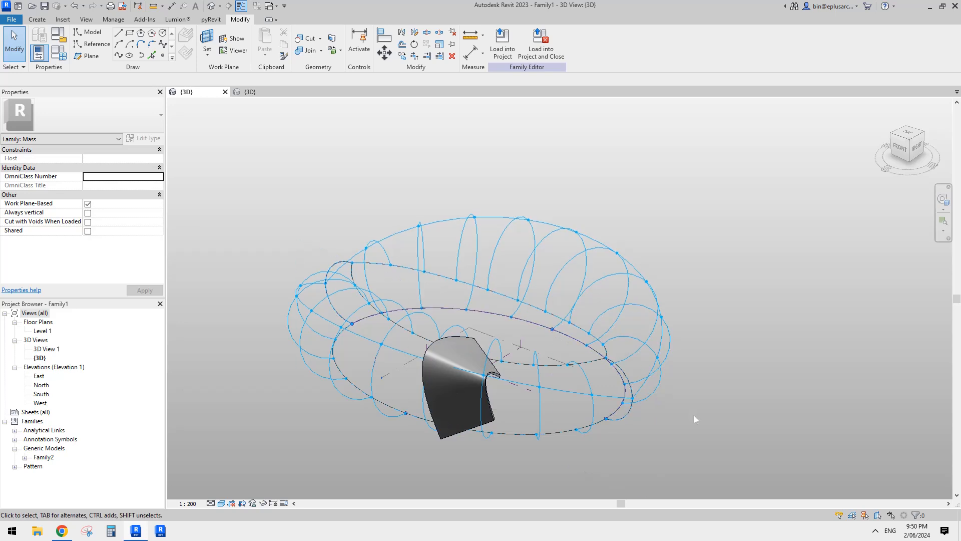
pyautogui.click(875, 529)
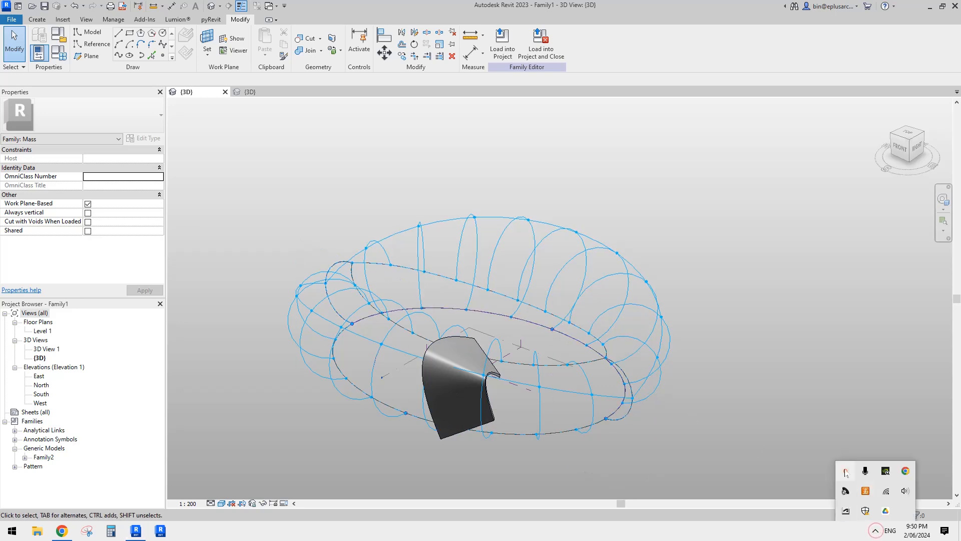
pyautogui.click(846, 472)
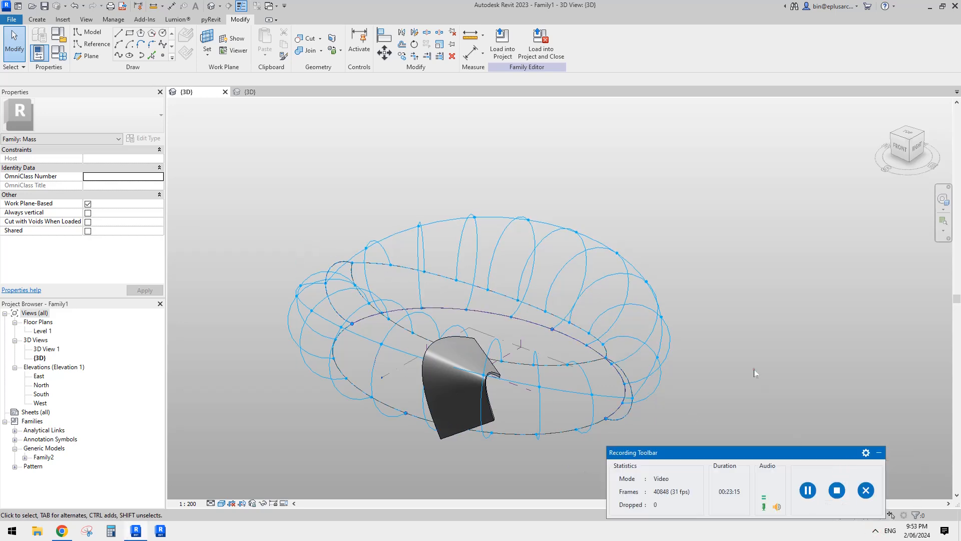
pyautogui.click(879, 454)
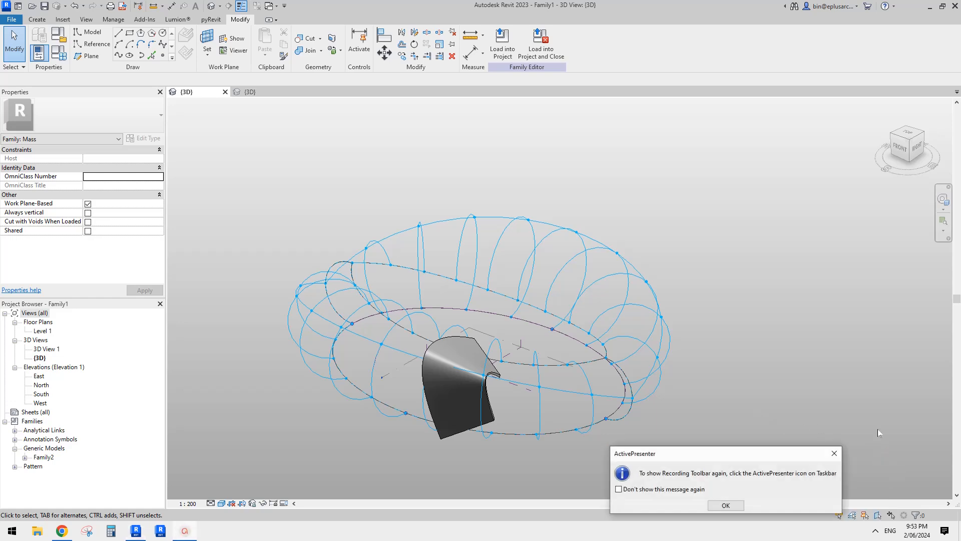
pyautogui.click(834, 454)
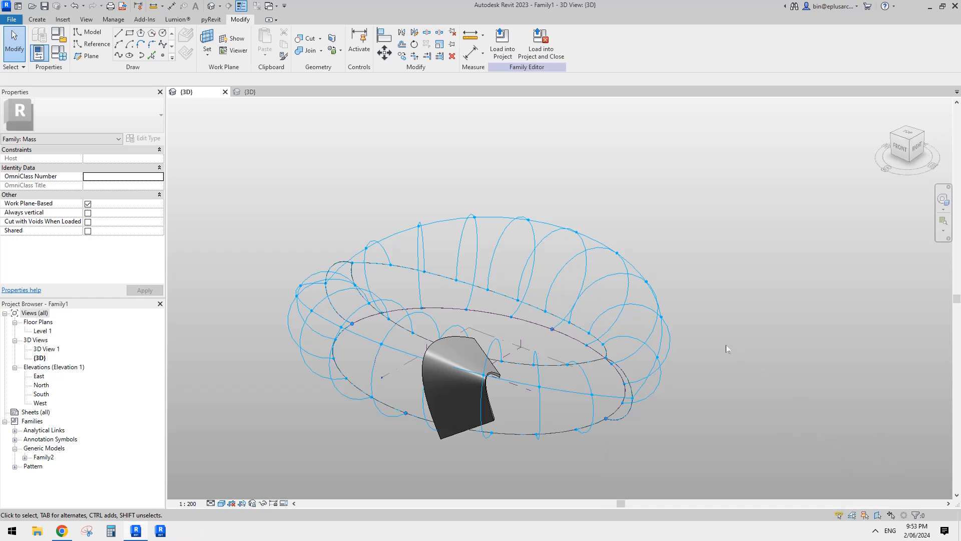
# - Select the placed Family2 rib and examine its shape and six adaptive points from several angles
pyautogui.keyDown('shift'); pyautogui.moveTo(733, 352); pyautogui.dragTo(649, 393, button='middle'); pyautogui.keyUp('shift')
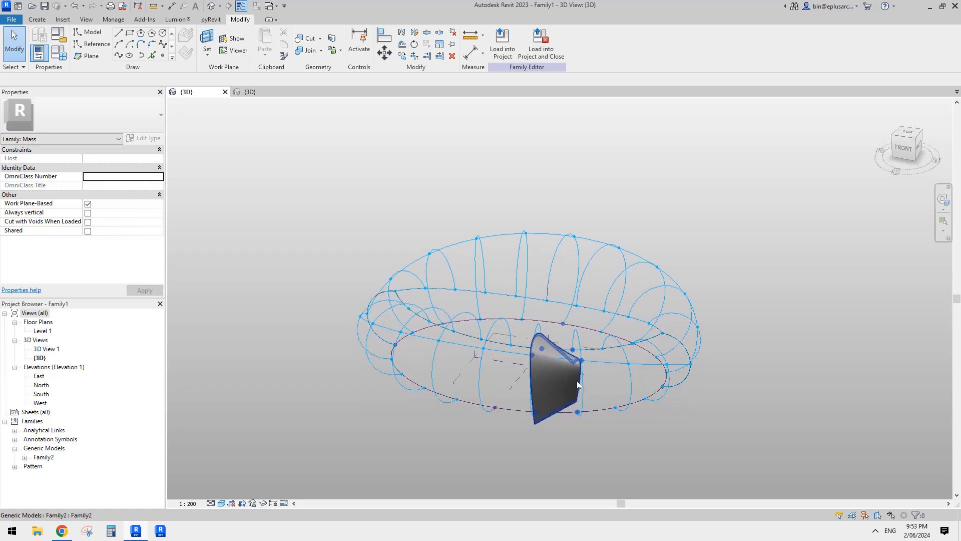
pyautogui.scroll(2, 573, 376)
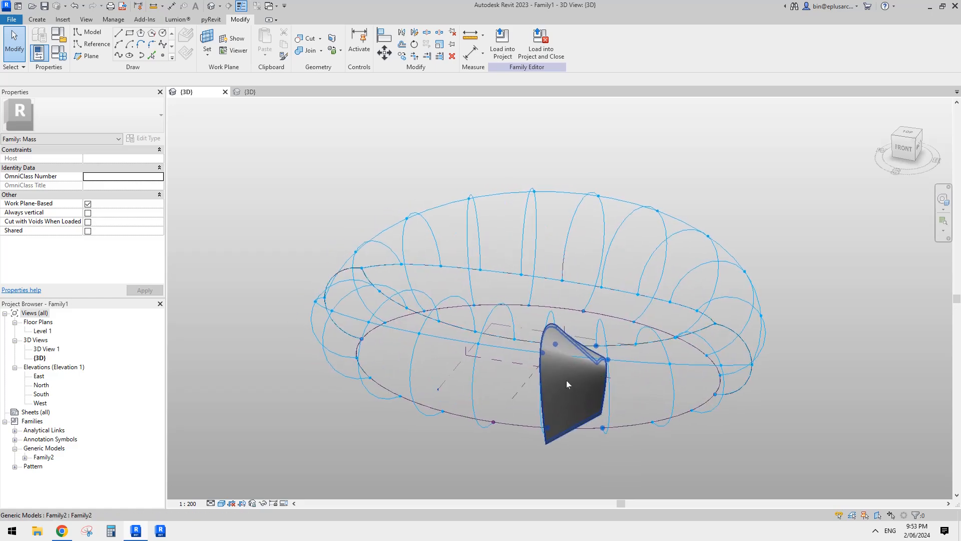
pyautogui.click(570, 380)
pyautogui.keyDown('shift'); pyautogui.moveTo(571, 380); pyautogui.dragTo(539, 345, button='middle'); pyautogui.keyUp('shift')
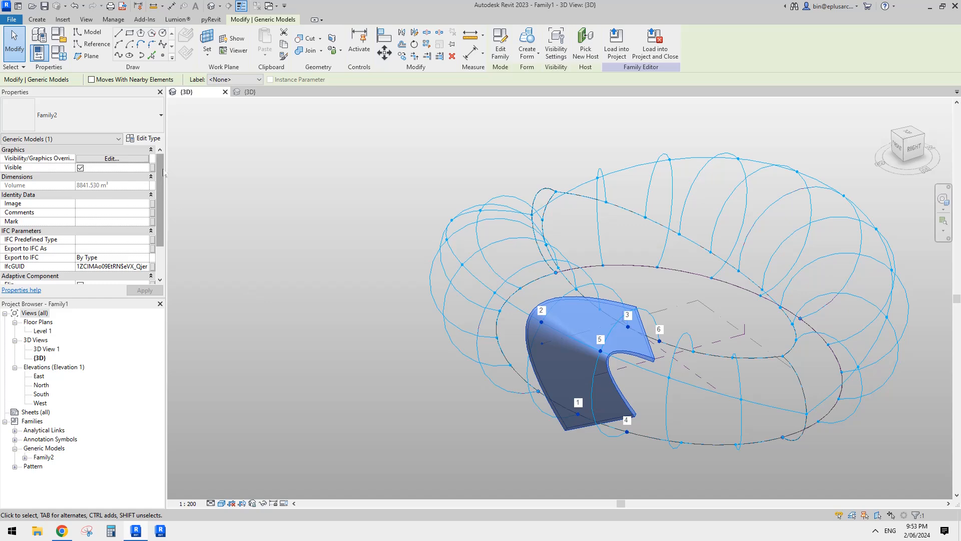
# - Set the placed Family2 rib's type dimensions to an offset1 of 5000 and a thickness of 1200
pyautogui.click(144, 138)
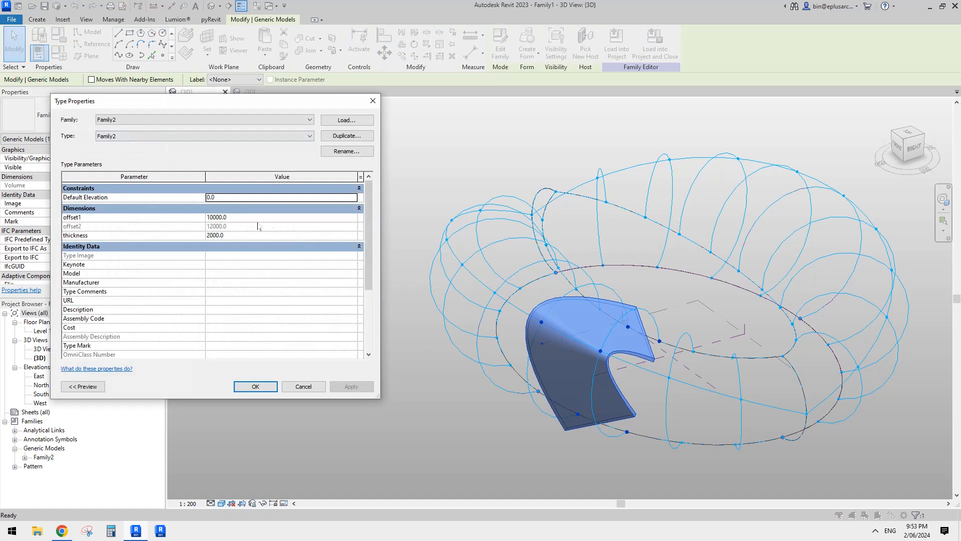
pyautogui.click(243, 220)
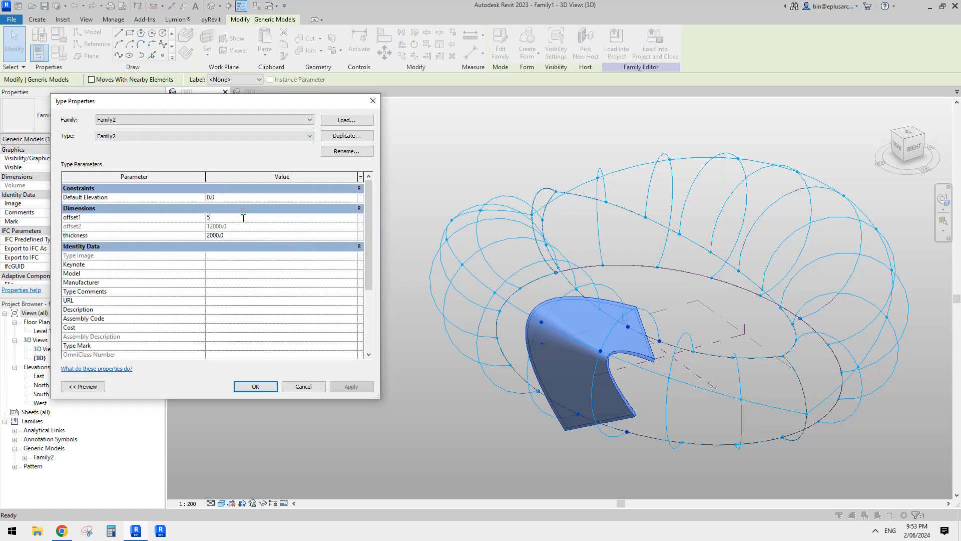
pyautogui.click(352, 385)
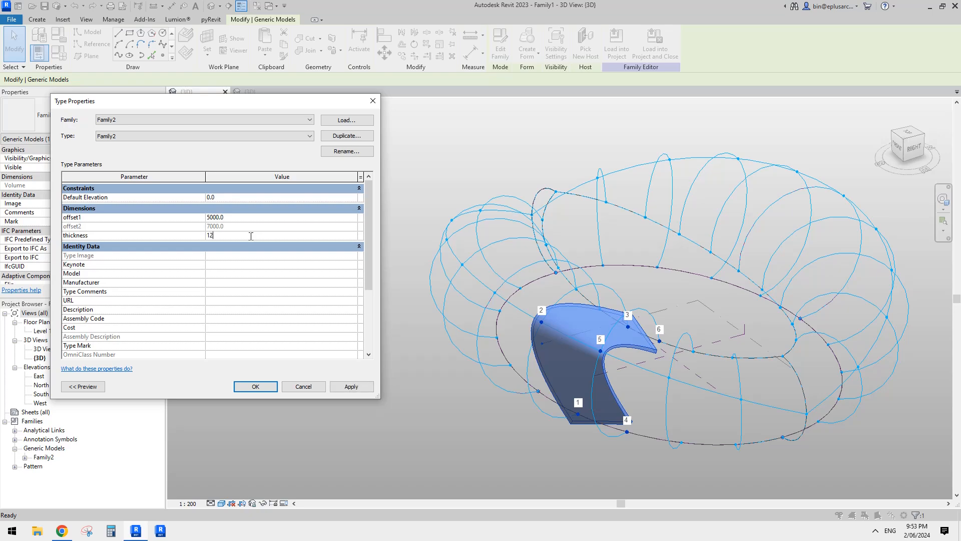
pyautogui.click(355, 387)
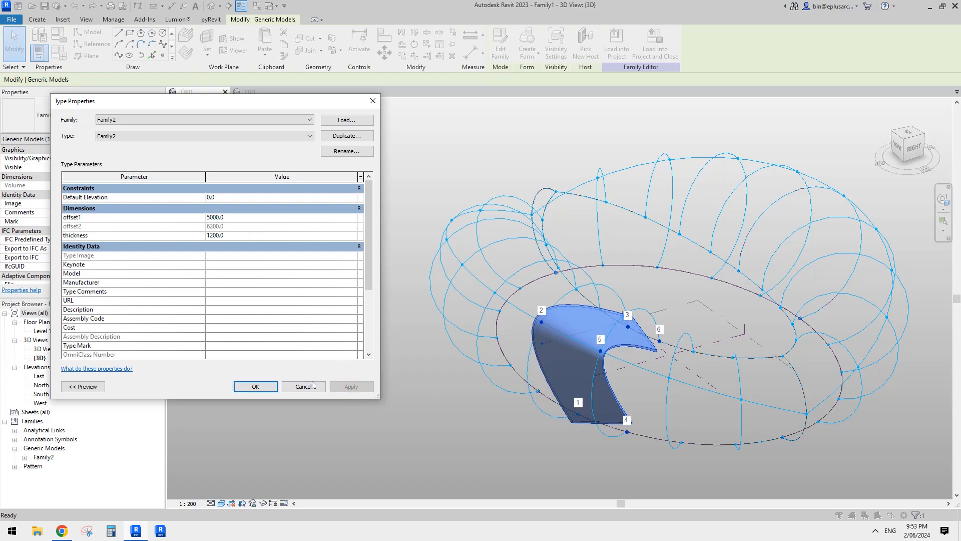
pyautogui.click(269, 385)
# - Repeat the placed Family2 rib across its divided surface and inspect the resulting row of ribs
pyautogui.keyDown('shift'); pyautogui.moveTo(608, 345); pyautogui.dragTo(671, 401, button='middle'); pyautogui.keyUp('shift')
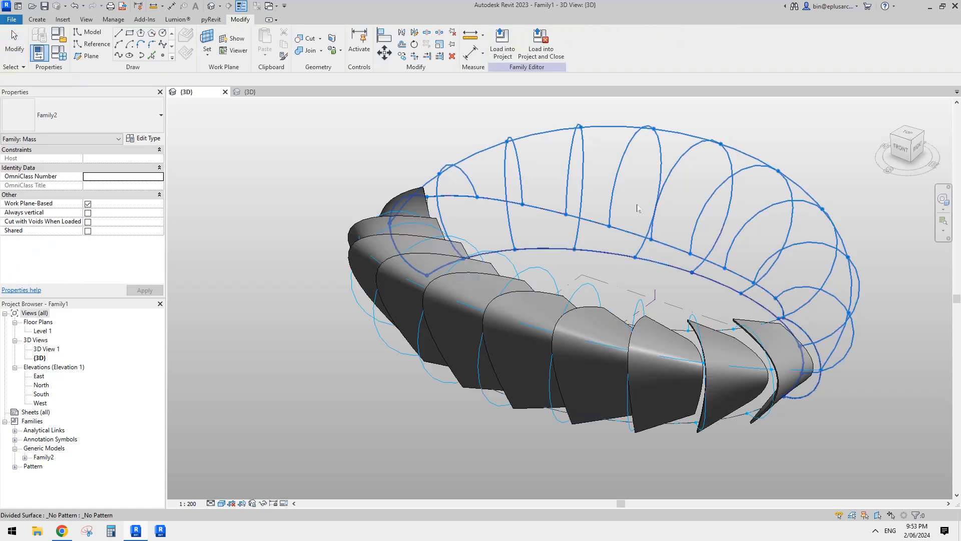
pyautogui.keyDown('shift'); pyautogui.moveTo(722, 326); pyautogui.dragTo(358, 303, button='middle'); pyautogui.keyUp('shift')
pyautogui.keyDown('shift'); pyautogui.moveTo(744, 265); pyautogui.dragTo(618, 318, button='middle'); pyautogui.keyUp('shift')
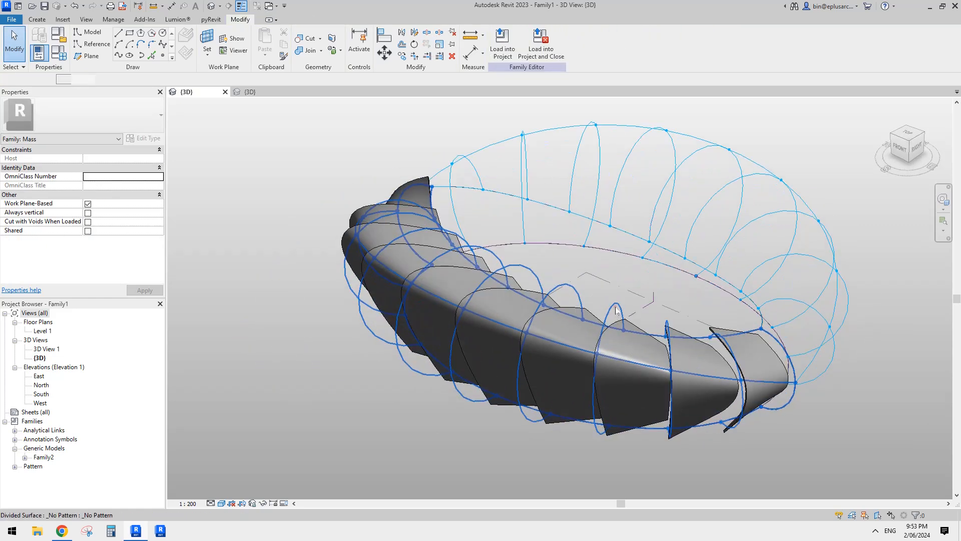
# - Set the U grid number of the divided surface carrying the ribs to 20
pyautogui.click(616, 310)
pyautogui.click(100, 195)
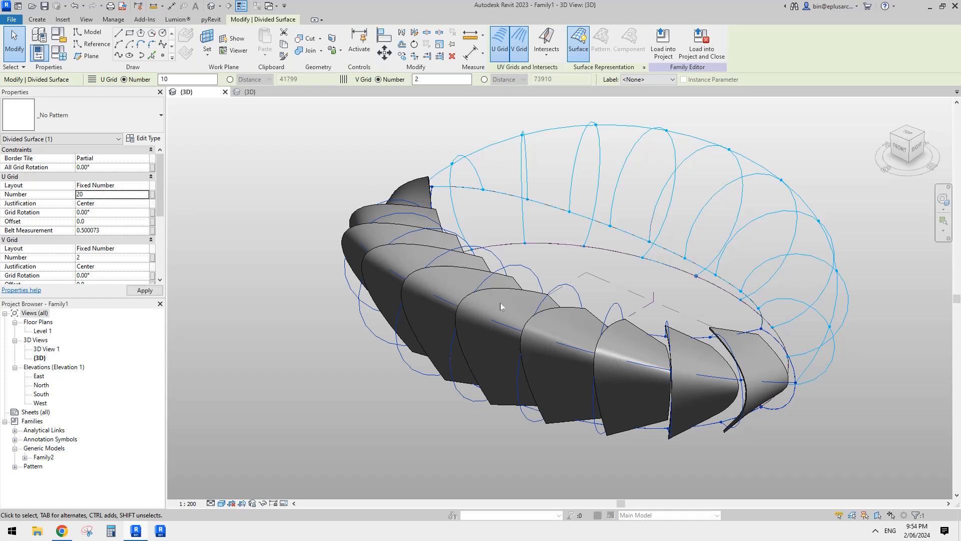
pyautogui.press('Return')
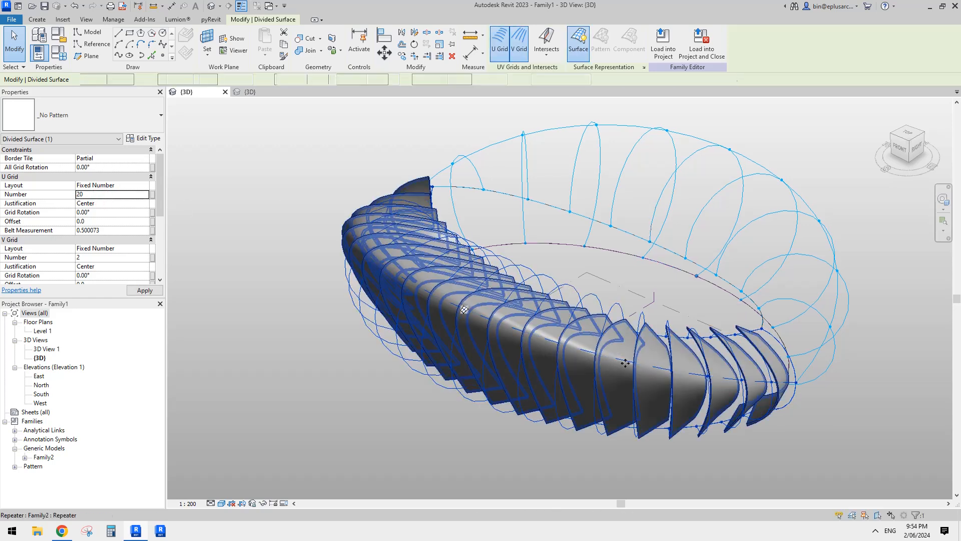
pyautogui.keyDown('shift'); pyautogui.moveTo(538, 313); pyautogui.dragTo(560, 356, button='middle'); pyautogui.keyUp('shift')
pyautogui.press('Escape')
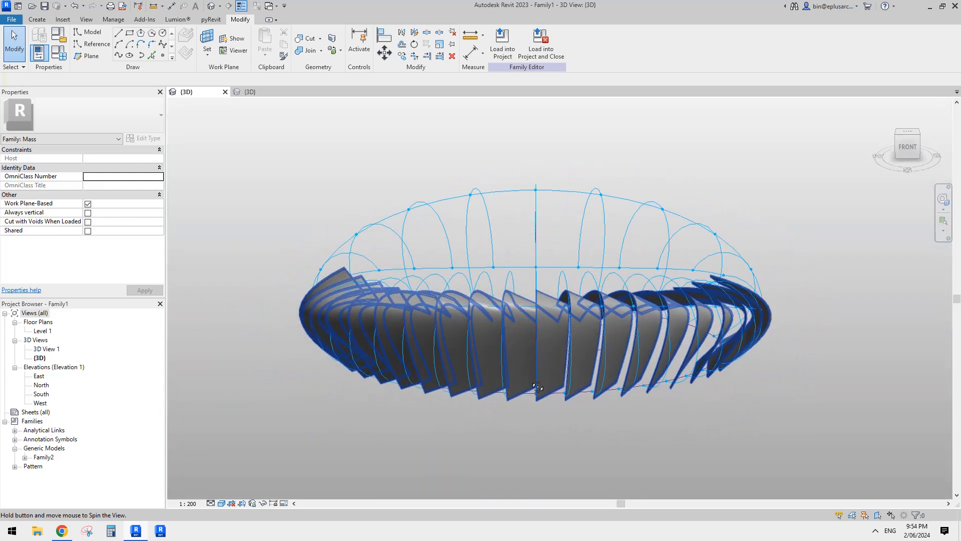
# - Set offset1 of the repeated Family2 ribs to 3000 in their type properties
pyautogui.click(588, 360)
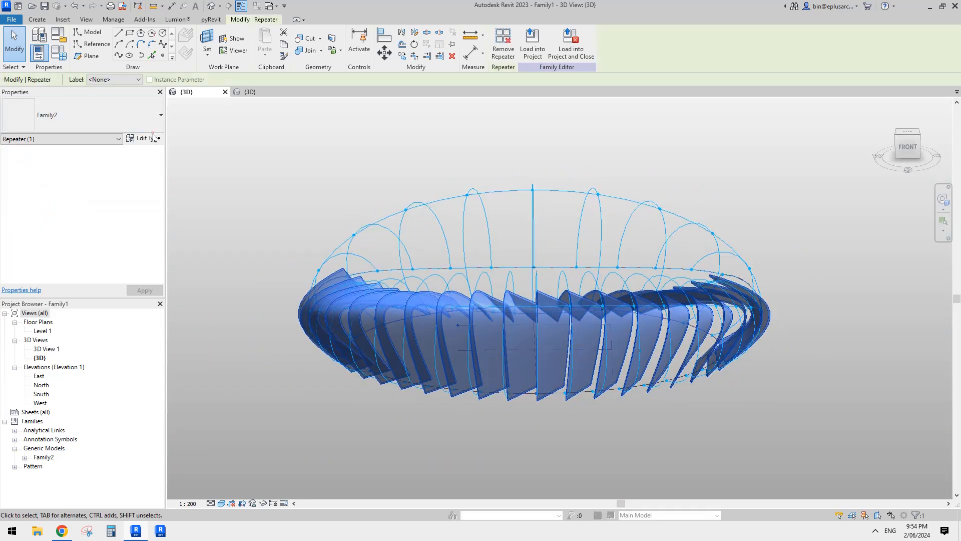
pyautogui.click(156, 141)
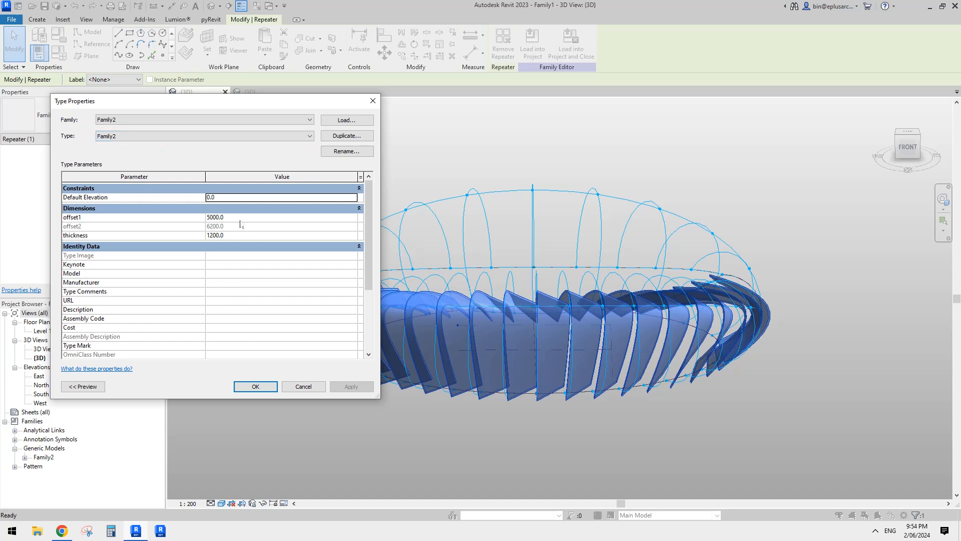
pyautogui.click(240, 218)
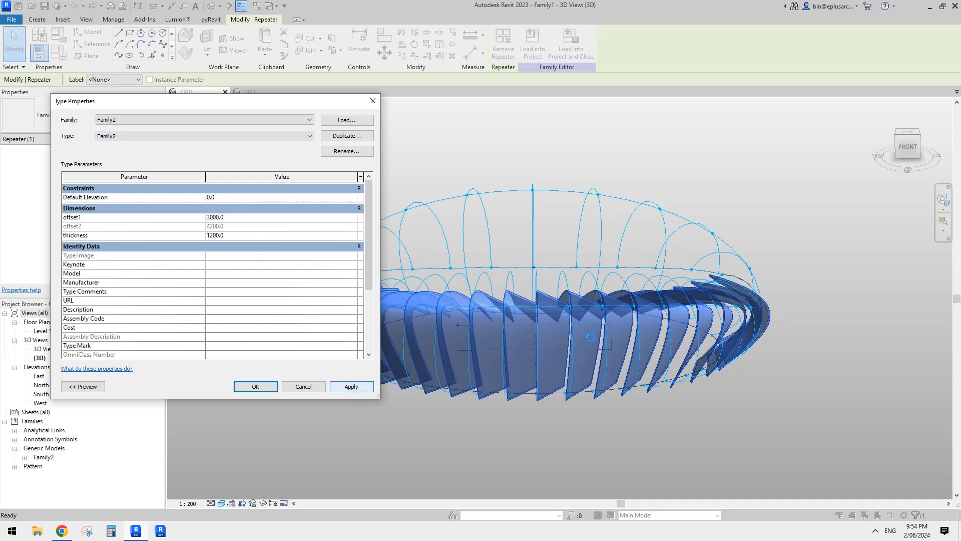
pyautogui.click(255, 387)
pyautogui.keyDown('shift'); pyautogui.moveTo(259, 388); pyautogui.dragTo(611, 394, button='middle'); pyautogui.keyUp('shift')
pyautogui.click(636, 407)
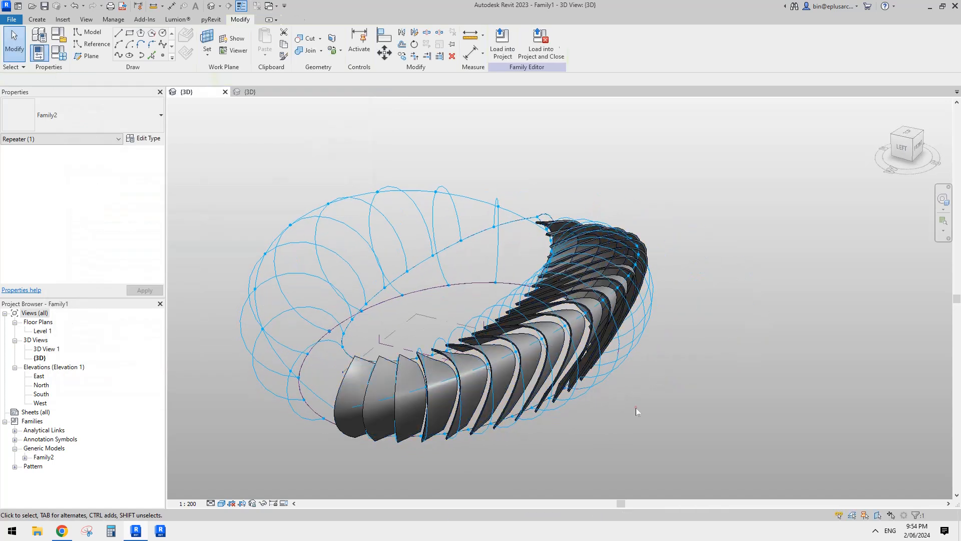
# - Switch to the Google Docs page in Chrome to check the stadium reference image, and return to Revit to compare the ribs
pyautogui.click(70, 530)
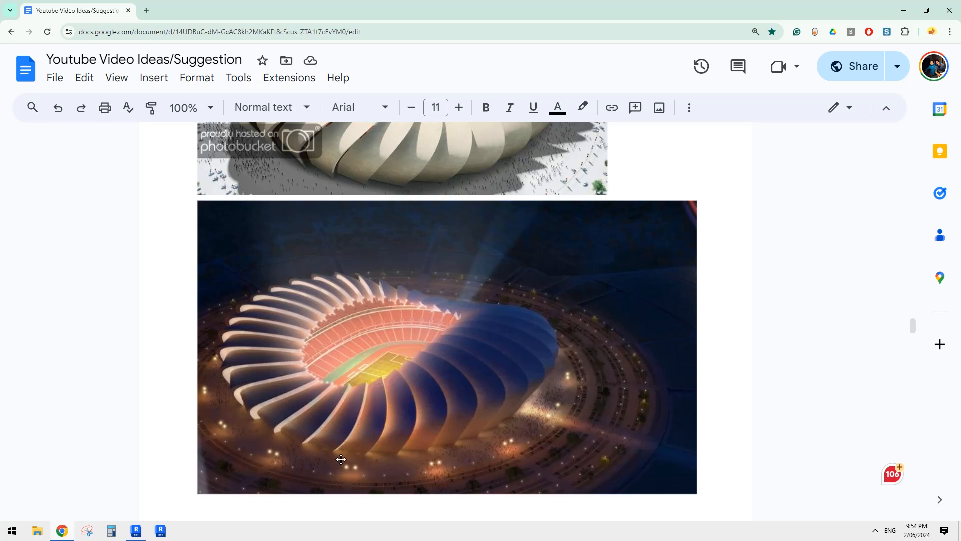
pyautogui.click(137, 533)
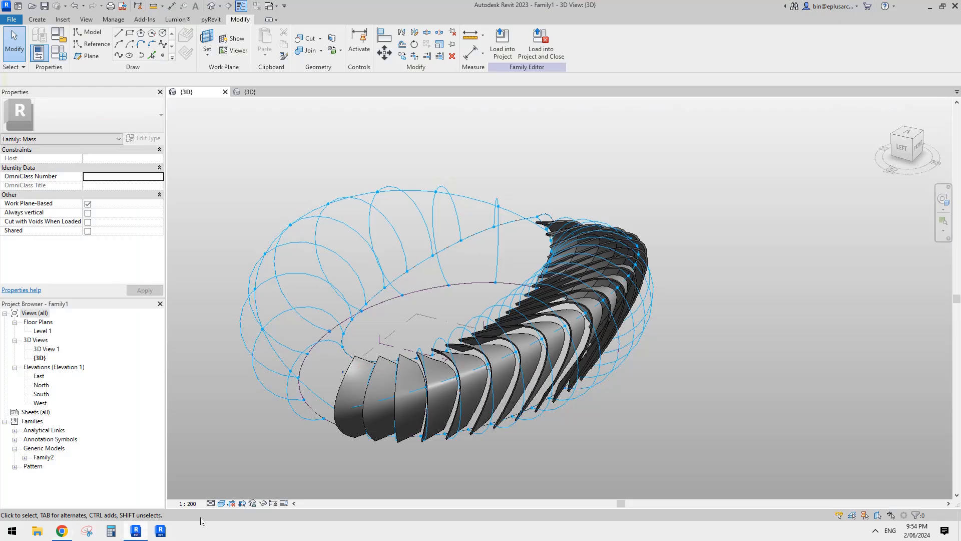
pyautogui.keyDown('shift'); pyautogui.moveTo(575, 385); pyautogui.dragTo(634, 403, button='middle'); pyautogui.keyUp('shift')
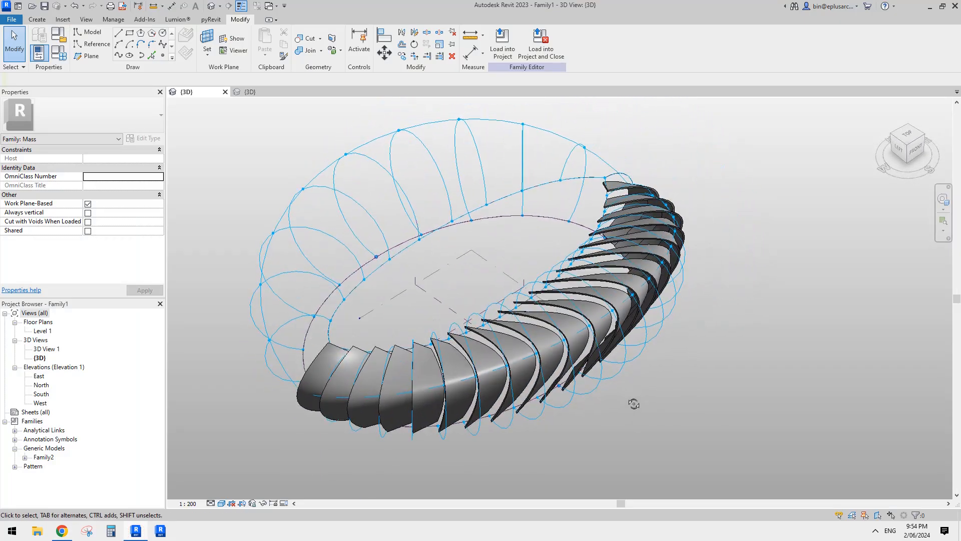
# - Set the U grid rotation of the ribbed divided surface to 5° and inspect the tilted ribs
pyautogui.click(599, 385)
pyautogui.scroll(1, 608, 377)
pyautogui.scroll(3, 608, 377)
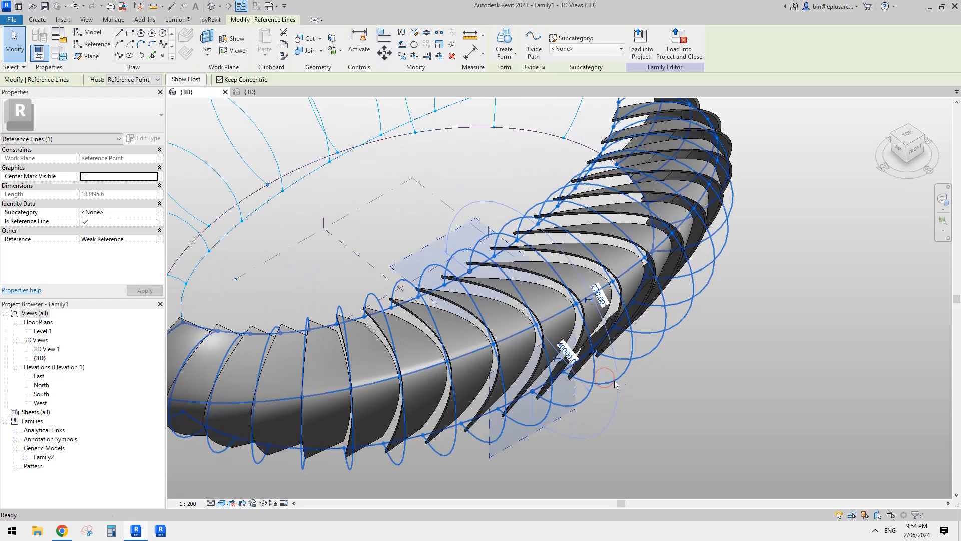
pyautogui.press('Escape')
pyautogui.click(629, 370)
pyautogui.scroll(-4, 523, 311)
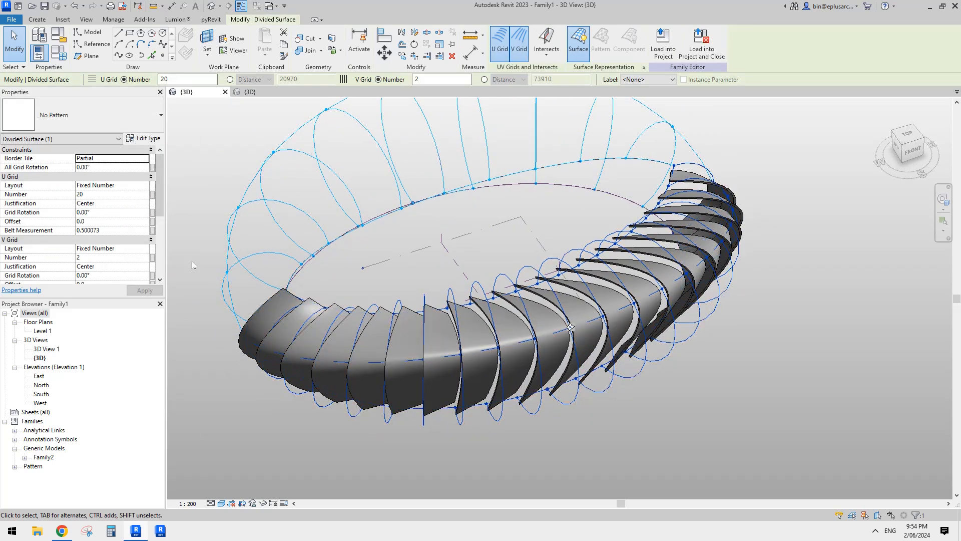
pyautogui.scroll(-1, 75, 215)
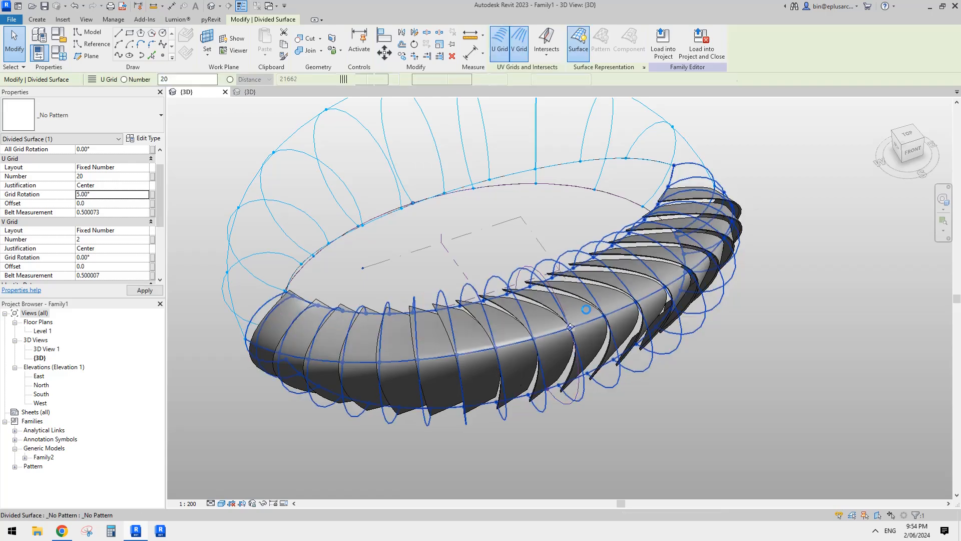
pyautogui.keyDown('shift'); pyautogui.moveTo(584, 314); pyautogui.dragTo(665, 255, button='middle'); pyautogui.keyUp('shift')
pyautogui.scroll(-1, 536, 337)
pyautogui.moveTo(535, 337); pyautogui.dragTo(591, 307, button='middle')
pyautogui.keyDown('shift'); pyautogui.moveTo(591, 308); pyautogui.dragTo(443, 346, button='middle'); pyautogui.keyUp('shift')
pyautogui.press('Escape')
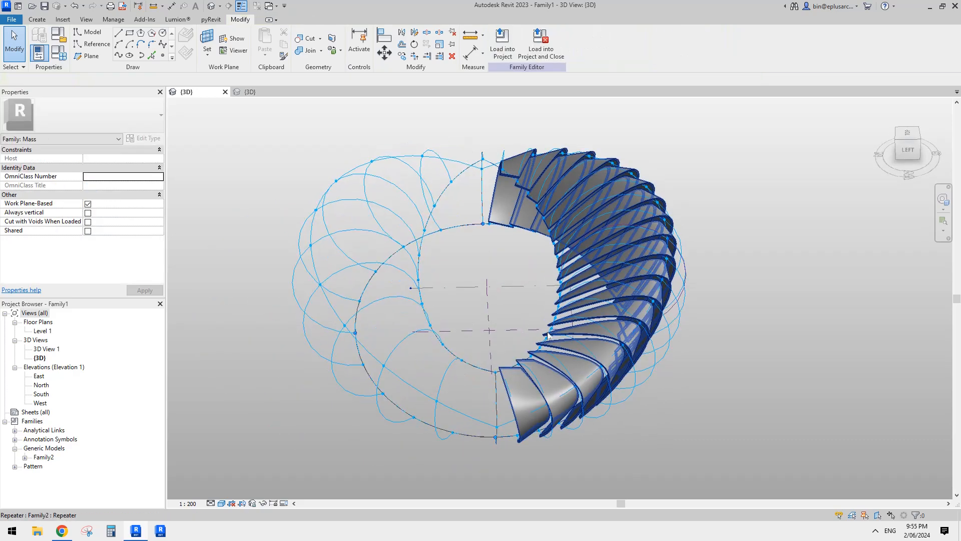
# - Set the U grid number of the empty half's divided surface to 20
pyautogui.keyDown('shift'); pyautogui.moveTo(515, 378); pyautogui.dragTo(528, 380, button='middle'); pyautogui.keyUp('shift')
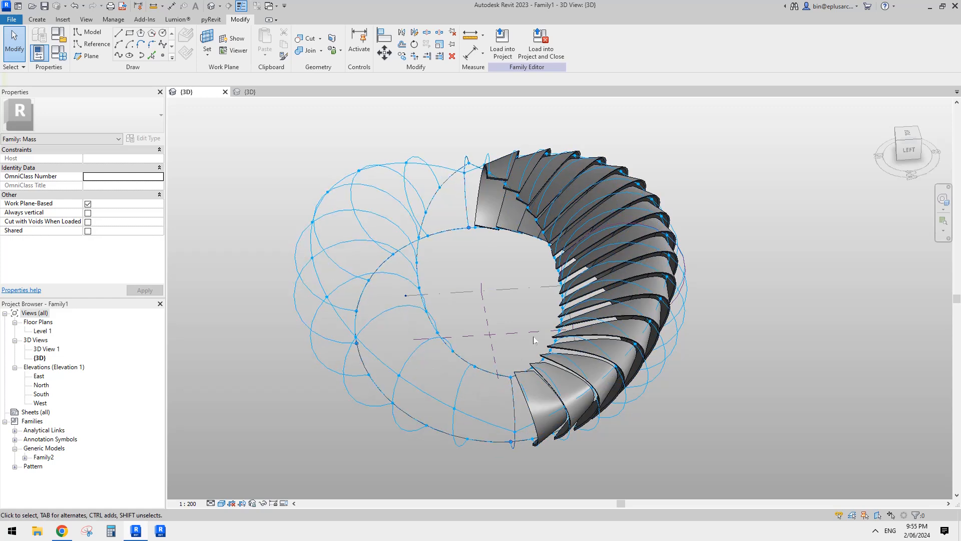
pyautogui.keyDown('shift'); pyautogui.moveTo(534, 337); pyautogui.dragTo(472, 373, button='middle'); pyautogui.keyUp('shift')
pyautogui.click(454, 364)
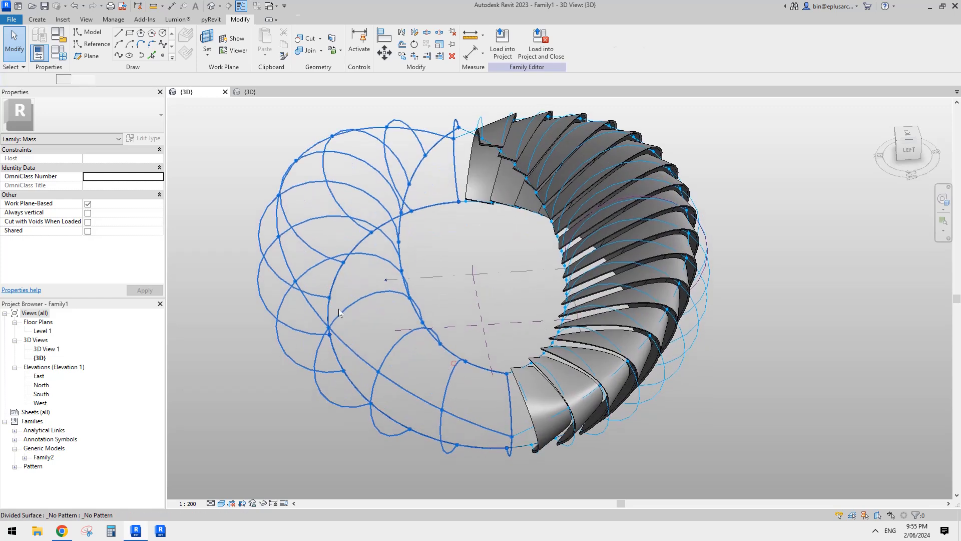
pyautogui.click(111, 194)
pyautogui.write('2')
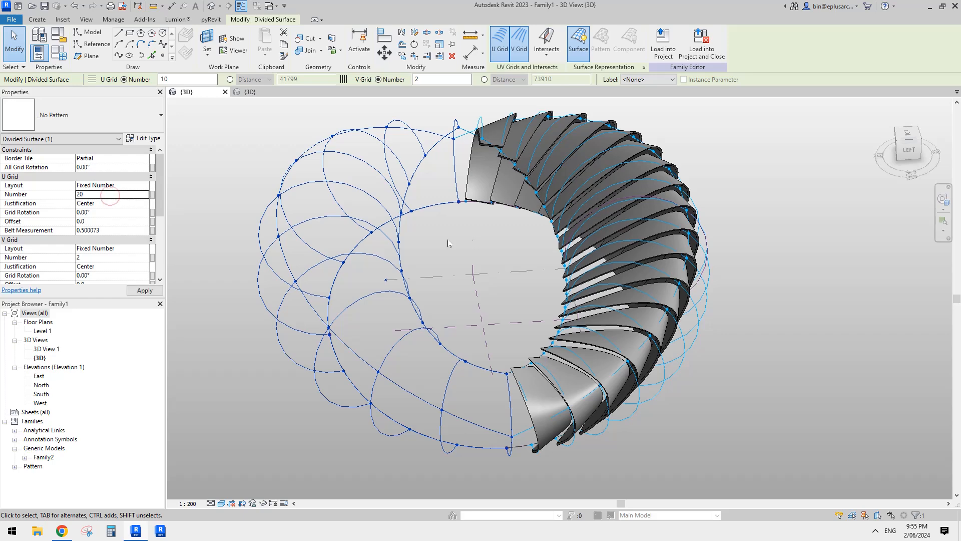
pyautogui.write('0')
pyautogui.press('Return')
pyautogui.press('Escape')
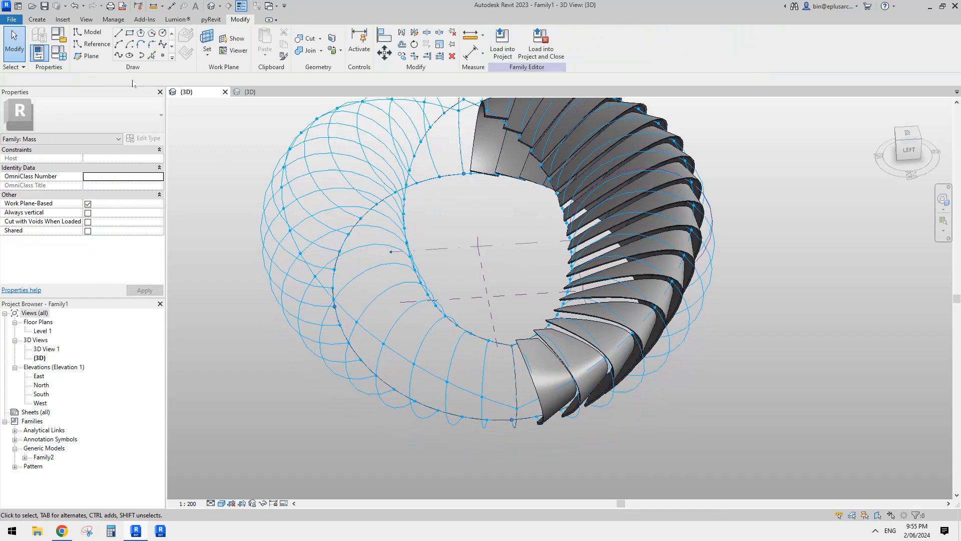
# - Place Family2 on the empty half, using the lower, middle and inner-edge nodes of two adjacent grid curves, starting with the curve nearer the existing ribs
pyautogui.click(36, 19)
pyautogui.click(270, 45)
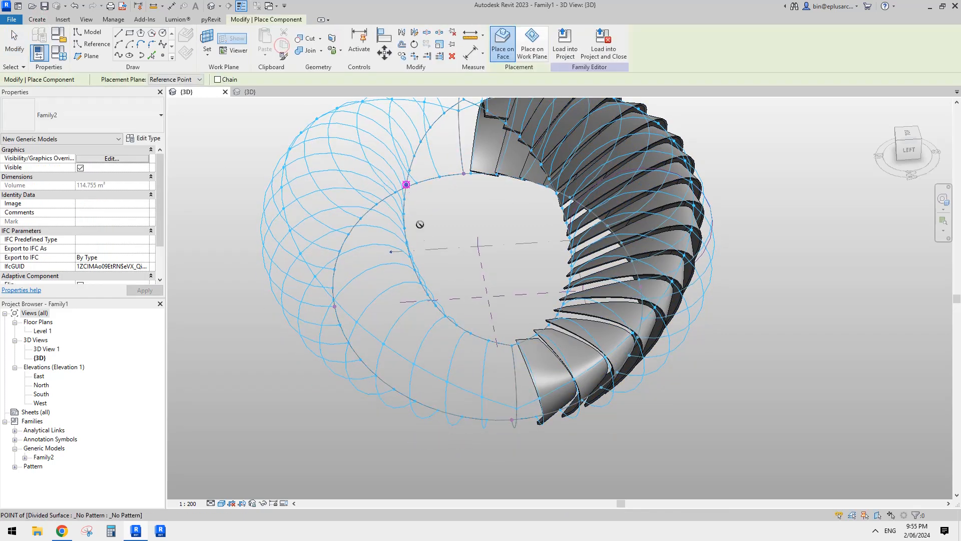
pyautogui.moveTo(457, 274); pyautogui.dragTo(497, 280, button='middle')
pyautogui.scroll(2, 493, 320)
pyautogui.moveTo(495, 339); pyautogui.dragTo(495, 344, button='middle')
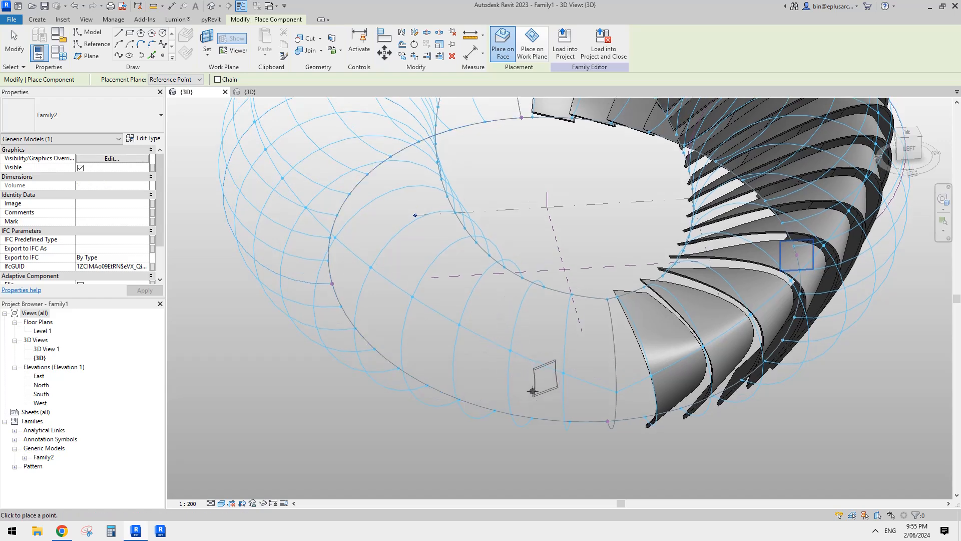
pyautogui.keyDown('shift'); pyautogui.moveTo(532, 391); pyautogui.dragTo(532, 396, button='middle'); pyautogui.keyUp('shift')
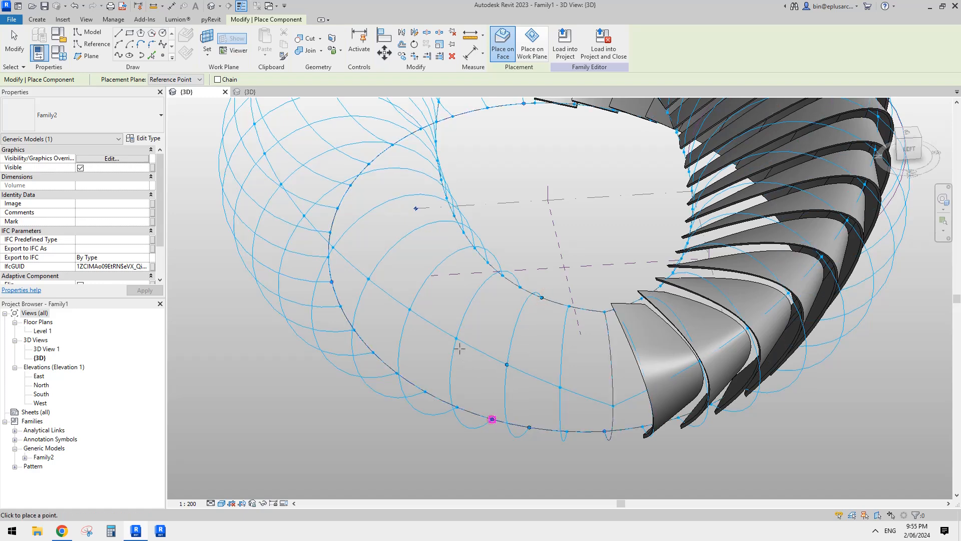
pyautogui.click(520, 286)
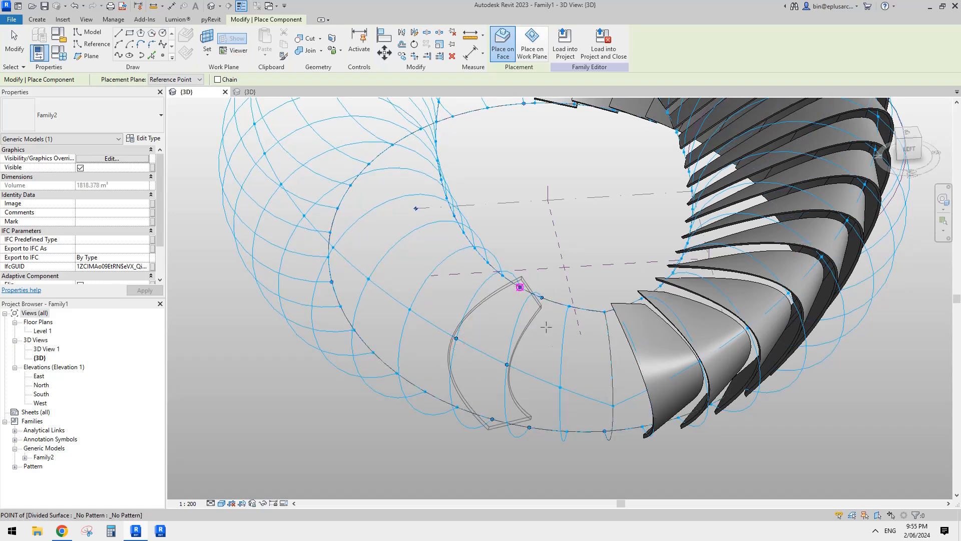
pyautogui.scroll(-1, 555, 409)
pyautogui.keyDown('shift'); pyautogui.moveTo(549, 440); pyautogui.dragTo(462, 45, button='middle'); pyautogui.keyUp('shift')
pyautogui.press('Escape')
# - Repeat the newly placed Family2 rib across the second half's divided surface
pyautogui.click(578, 347)
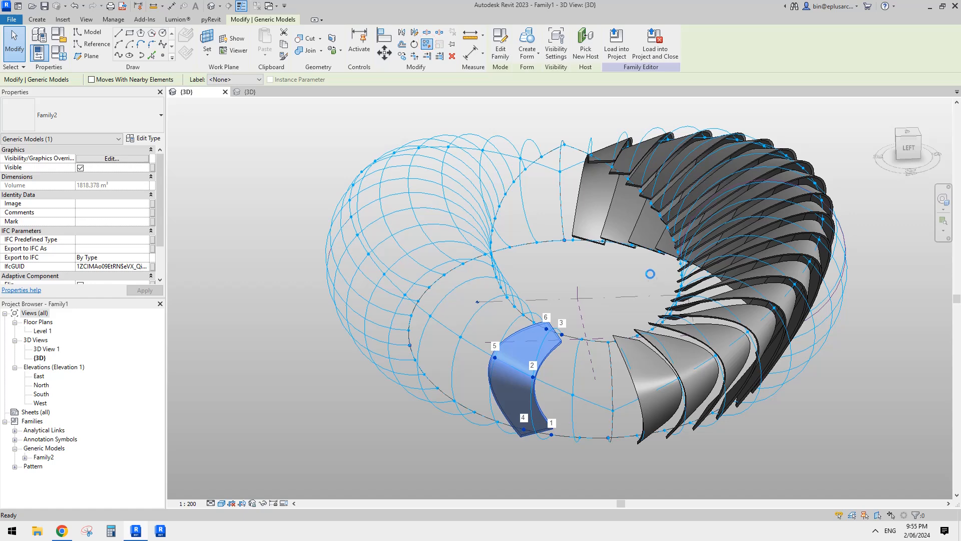
pyautogui.scroll(-2, 662, 307)
pyautogui.keyDown('shift'); pyautogui.moveTo(646, 350); pyautogui.dragTo(543, 335, button='middle'); pyautogui.keyUp('shift')
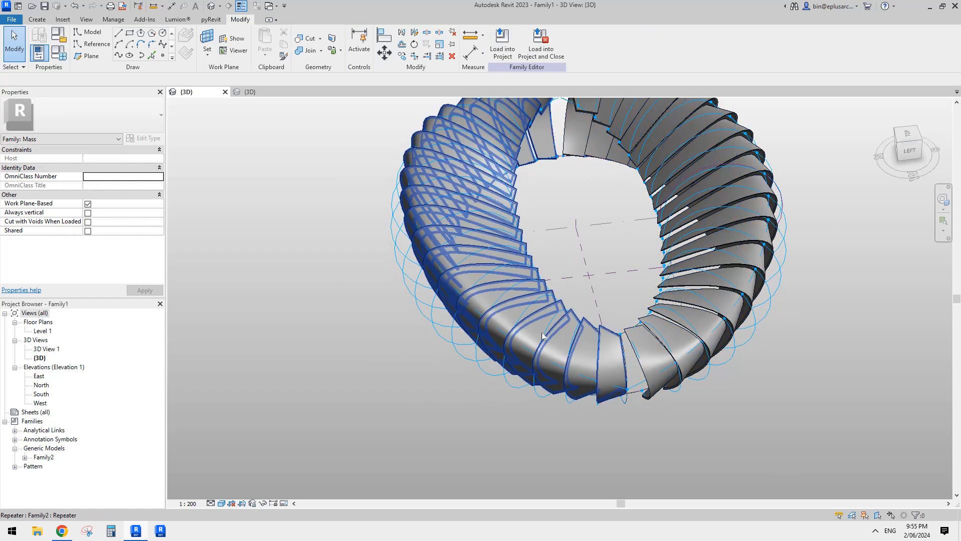
# - Set the U grid rotation of the second half's divided surface to -5° after trying 5°
pyautogui.click(487, 373)
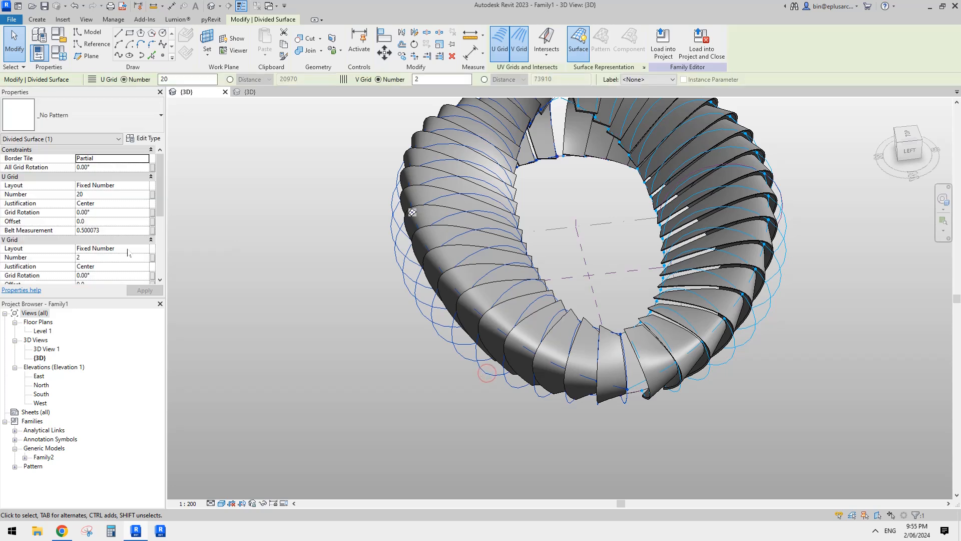
pyautogui.click(102, 214)
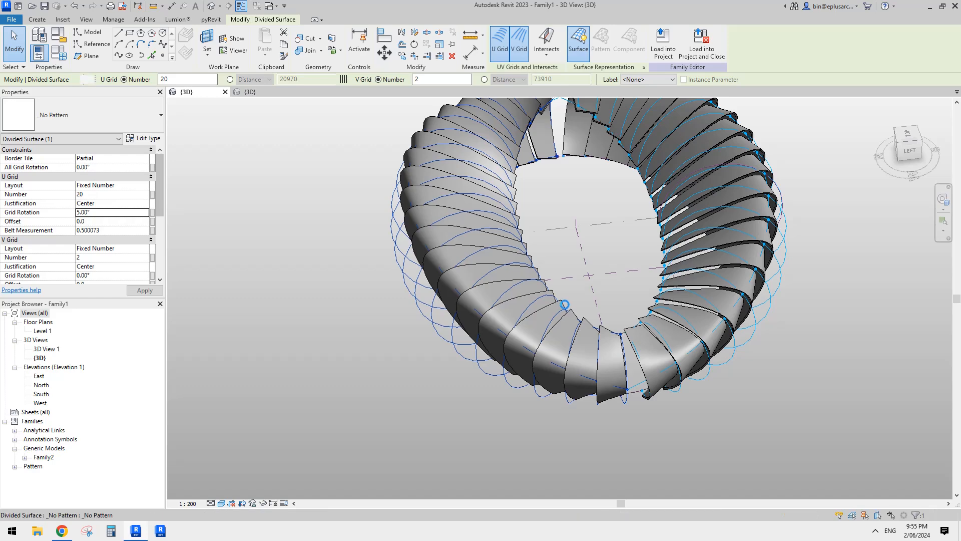
pyautogui.click(112, 213)
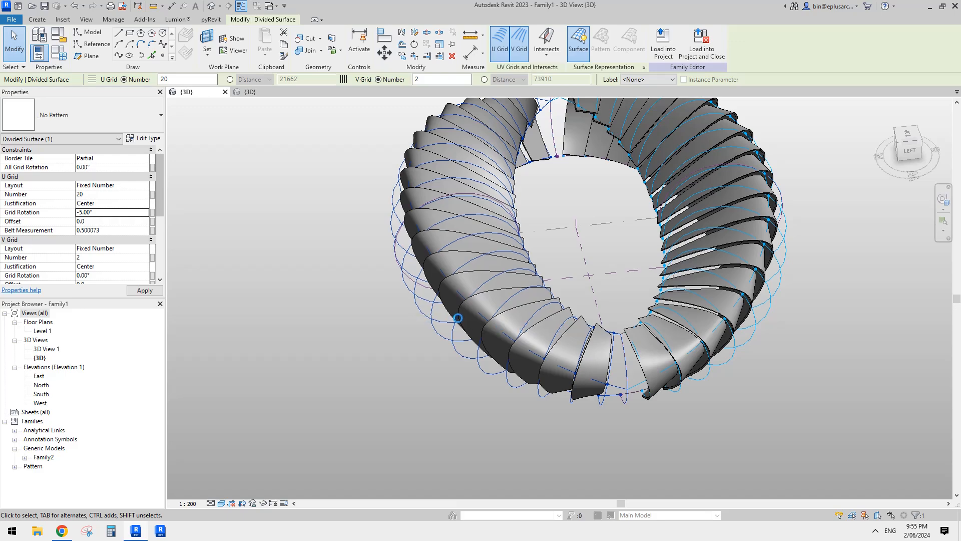
pyautogui.keyDown('shift'); pyautogui.moveTo(710, 426); pyautogui.dragTo(690, 295, button='middle'); pyautogui.keyUp('shift')
pyautogui.press('Escape')
# - Try to place Family2 across the gap between the end ribs of the two halves, using the nearest divided-surface nodes
pyautogui.scroll(3, 610, 300)
pyautogui.keyDown('shift'); pyautogui.moveTo(612, 298); pyautogui.dragTo(595, 352, button='middle'); pyautogui.keyUp('shift')
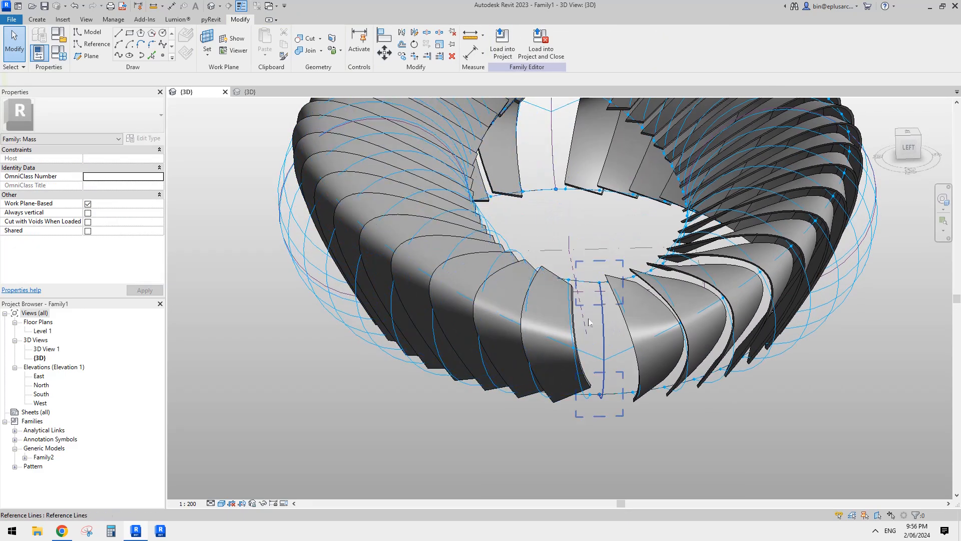
pyautogui.keyDown('shift'); pyautogui.moveTo(591, 311); pyautogui.dragTo(645, 334, button='middle'); pyautogui.keyUp('shift')
pyautogui.scroll(2, 637, 386)
pyautogui.click(37, 19)
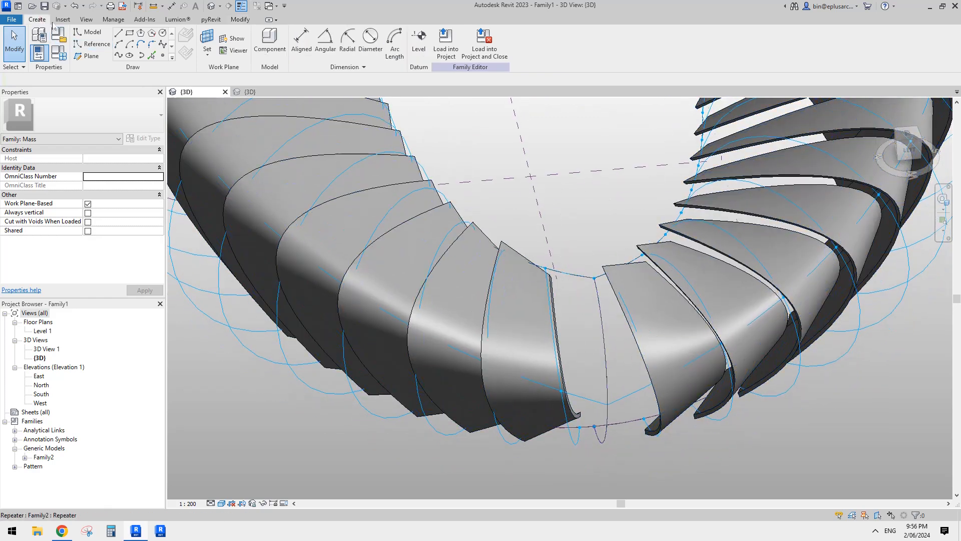
pyautogui.click(269, 42)
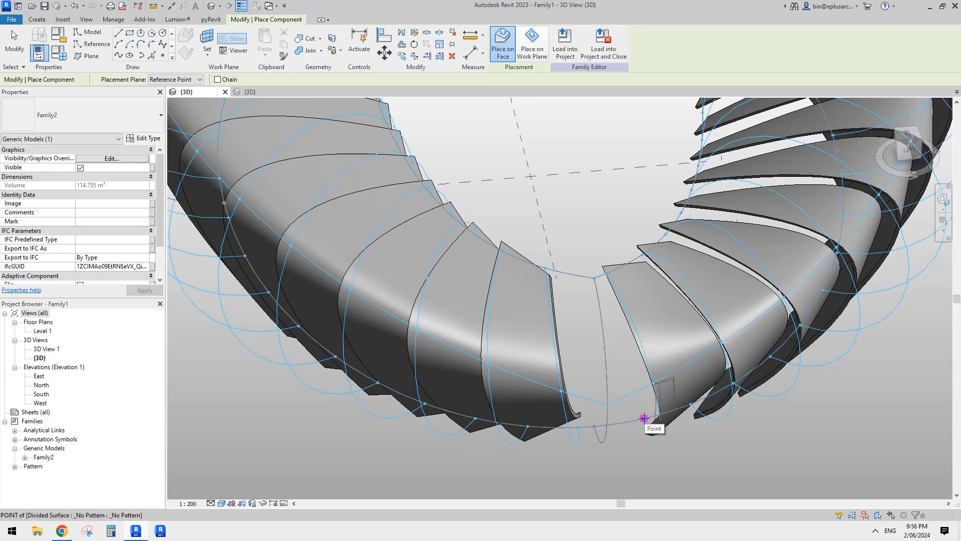
pyautogui.click(644, 418)
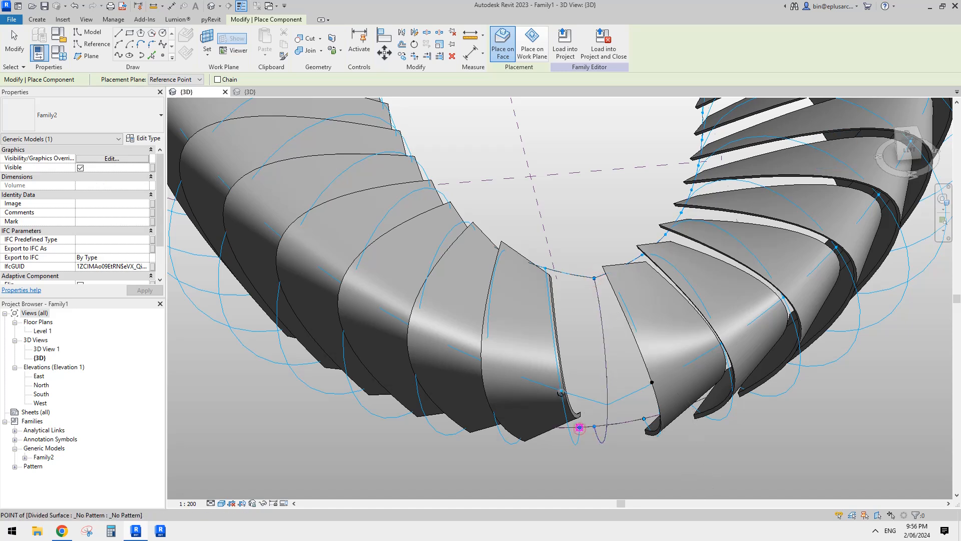
pyautogui.click(546, 269)
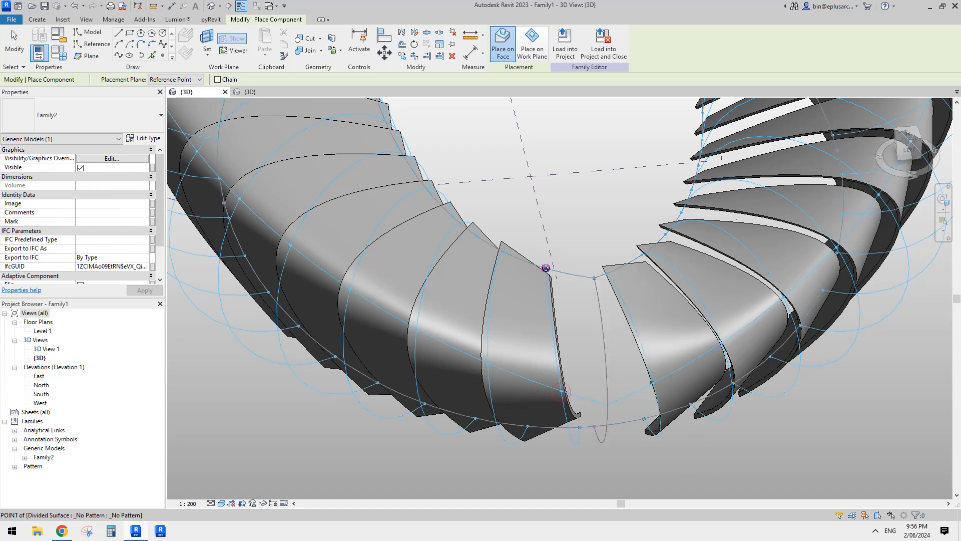
pyautogui.click(565, 298)
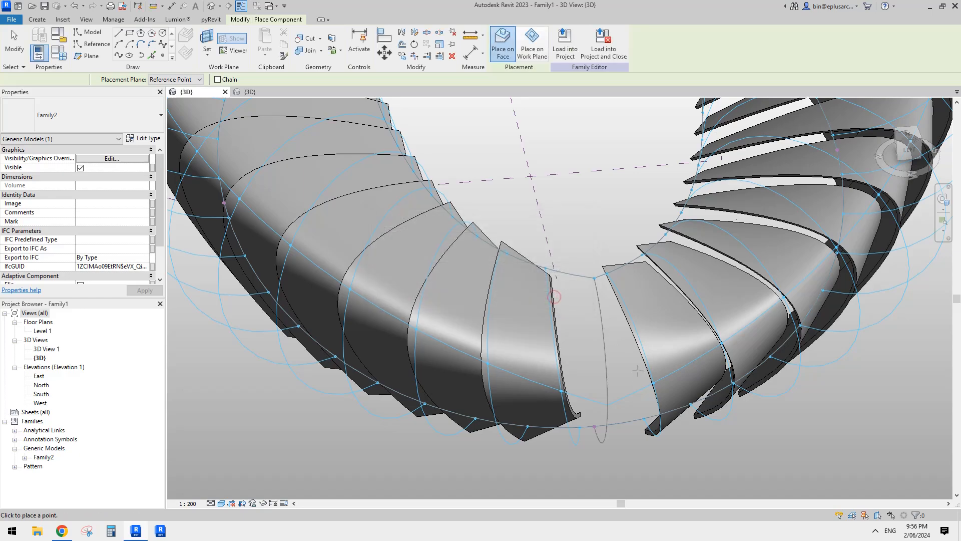
pyautogui.keyDown('shift'); pyautogui.moveTo(565, 301); pyautogui.dragTo(639, 284, button='middle'); pyautogui.keyUp('shift')
pyautogui.press('Escape')
pyautogui.press('Escape')
# - Temporarily hide the rib repeaters of both halves so only the divided surface grids show around the gap
pyautogui.scroll(-1, 654, 353)
pyautogui.moveTo(654, 353)
pyautogui.keyDown('shift'); pyautogui.mouseDown(button='middle')
pyautogui.moveTo(615, 363)
pyautogui.moveTo(638, 358)
pyautogui.mouseUp(button='middle'); pyautogui.keyUp('shift')
pyautogui.scroll(1, 593, 259)
pyautogui.click(627, 264)
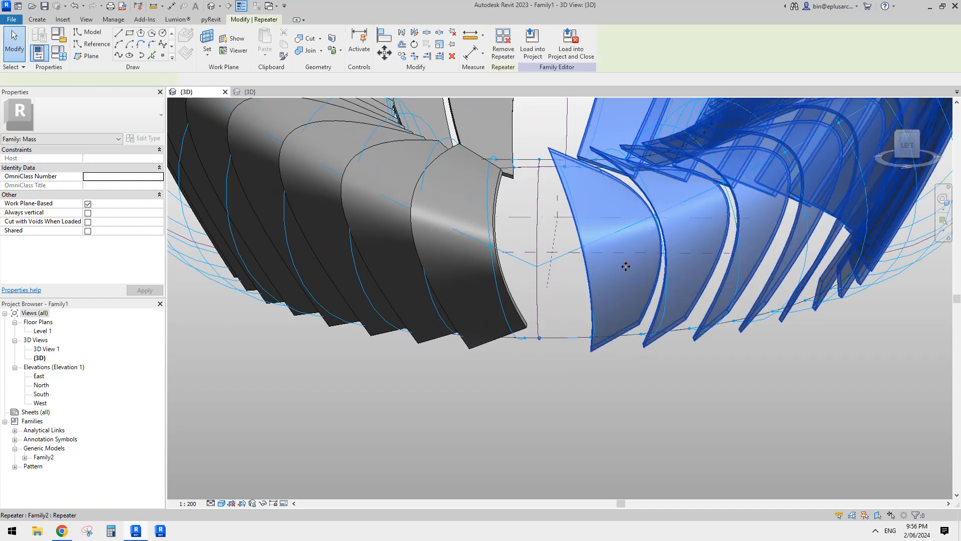
pyautogui.press('h')
pyautogui.press('h')
pyautogui.click(469, 263)
pyautogui.press('h')
pyautogui.press('h')
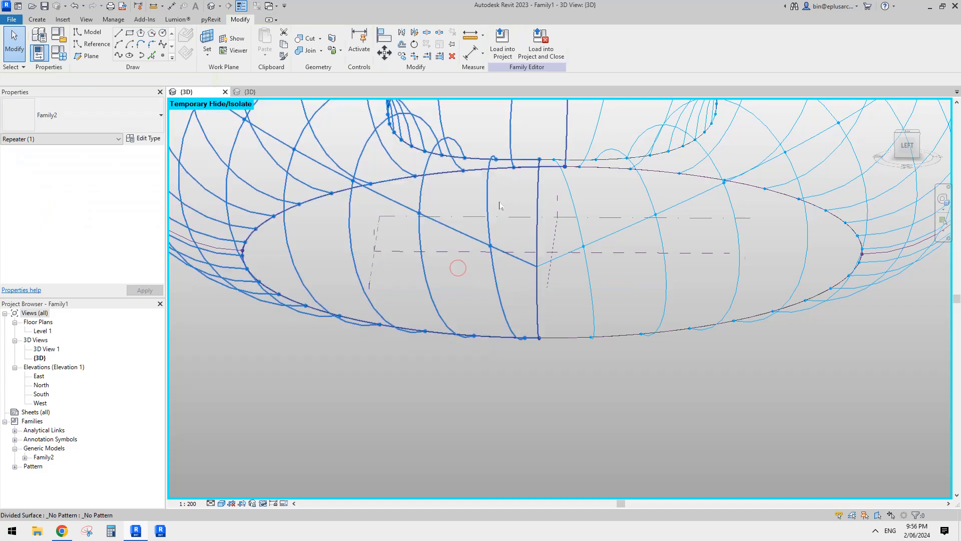
# - Retry placing Family2 over the seam, picking the lower, middle and inner-edge nodes of the grid curve on each side
pyautogui.moveTo(458, 267); pyautogui.dragTo(472, 317, button='middle')
pyautogui.keyDown('shift'); pyautogui.moveTo(569, 343); pyautogui.dragTo(539, 304, button='middle'); pyautogui.keyUp('shift')
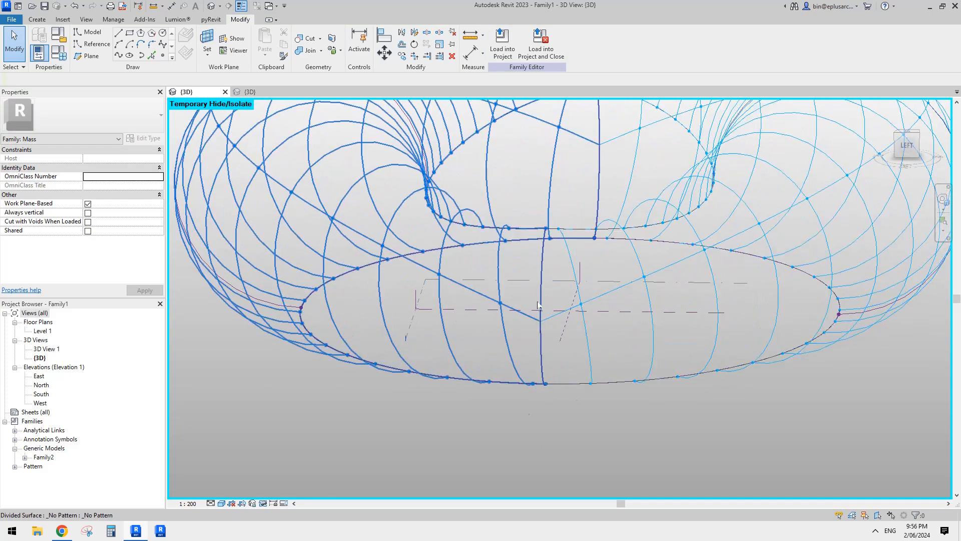
pyautogui.click(37, 19)
pyautogui.click(269, 37)
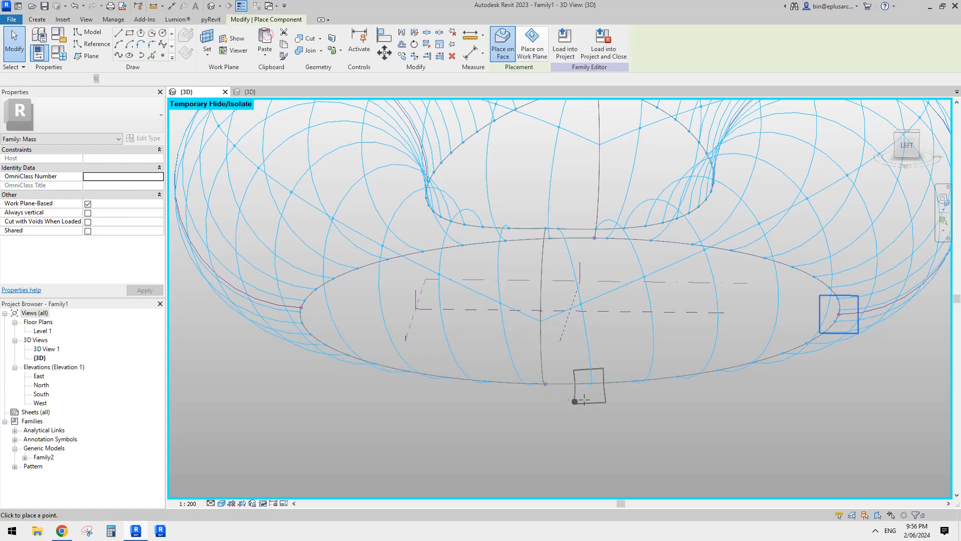
pyautogui.click(591, 383)
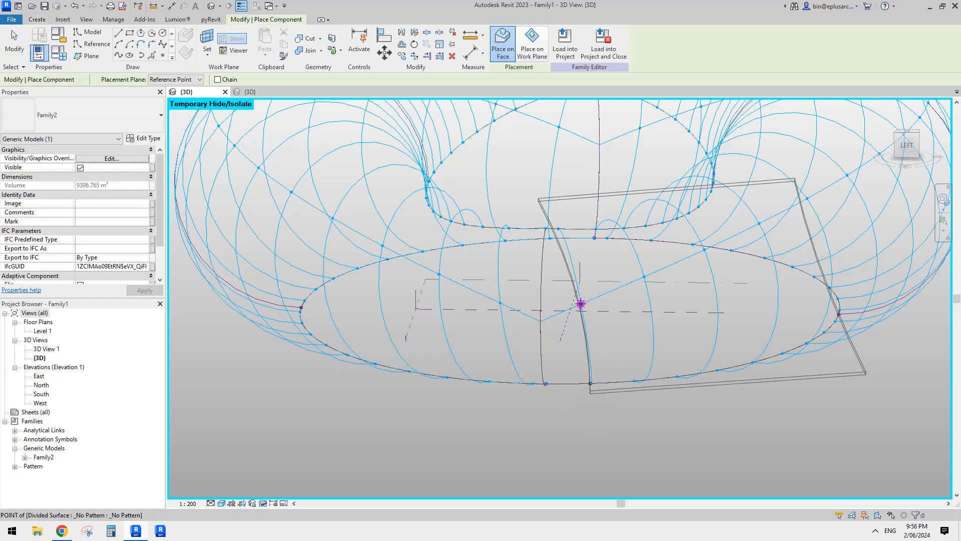
pyautogui.click(580, 304)
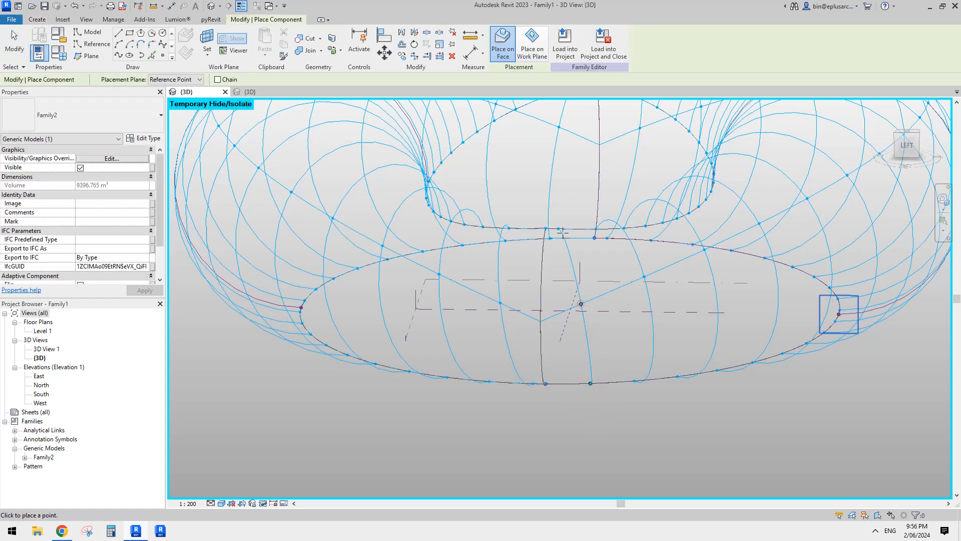
pyautogui.click(533, 383)
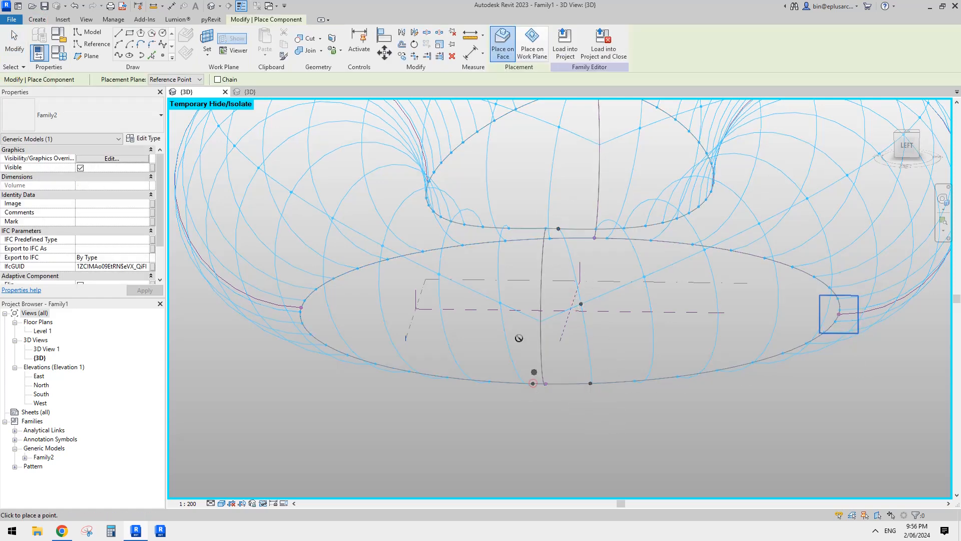
pyautogui.click(500, 300)
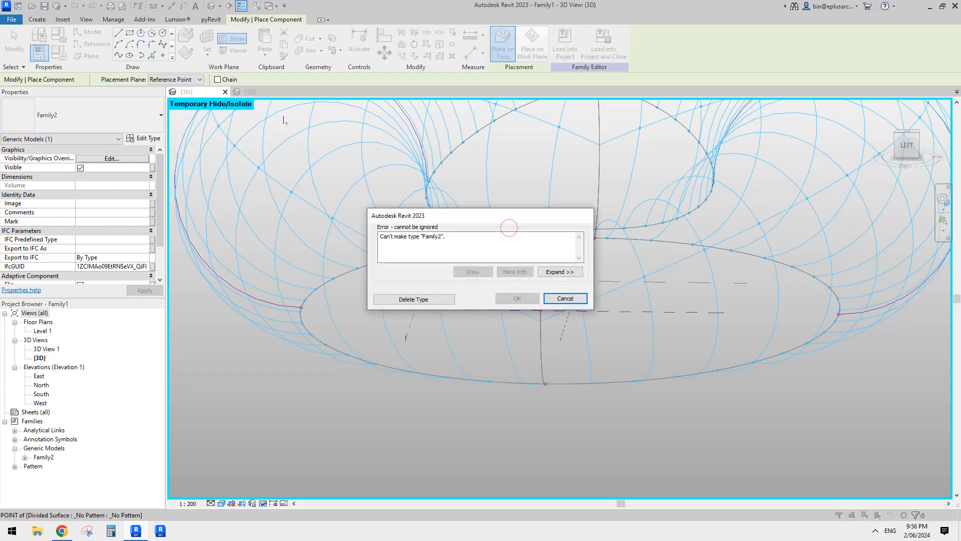
pyautogui.click(565, 298)
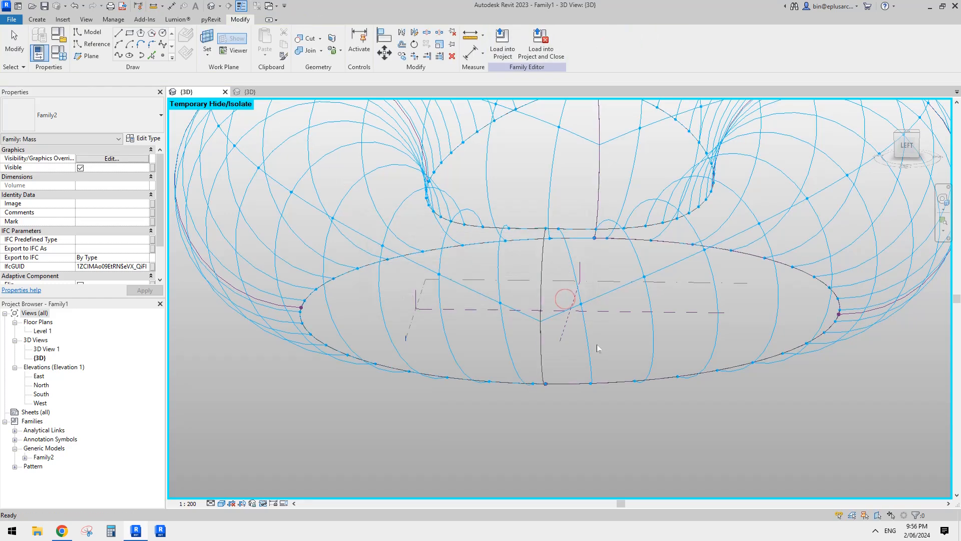
# - Set the U grid rotation of the first half's divided surface to 7° after trying 6°
pyautogui.keyDown('shift'); pyautogui.moveTo(596, 350); pyautogui.dragTo(597, 395, button='middle'); pyautogui.keyUp('shift')
pyautogui.scroll(3, 602, 368)
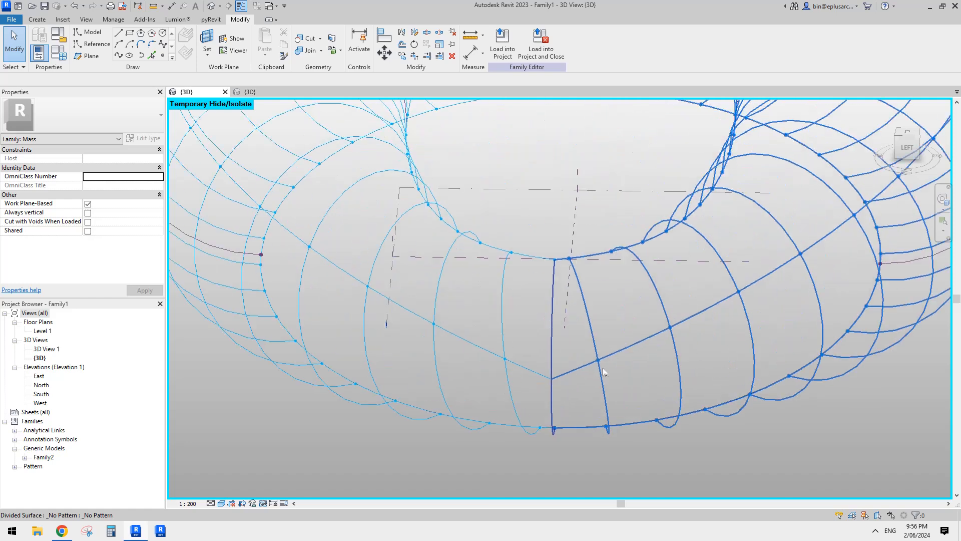
pyautogui.click(608, 358)
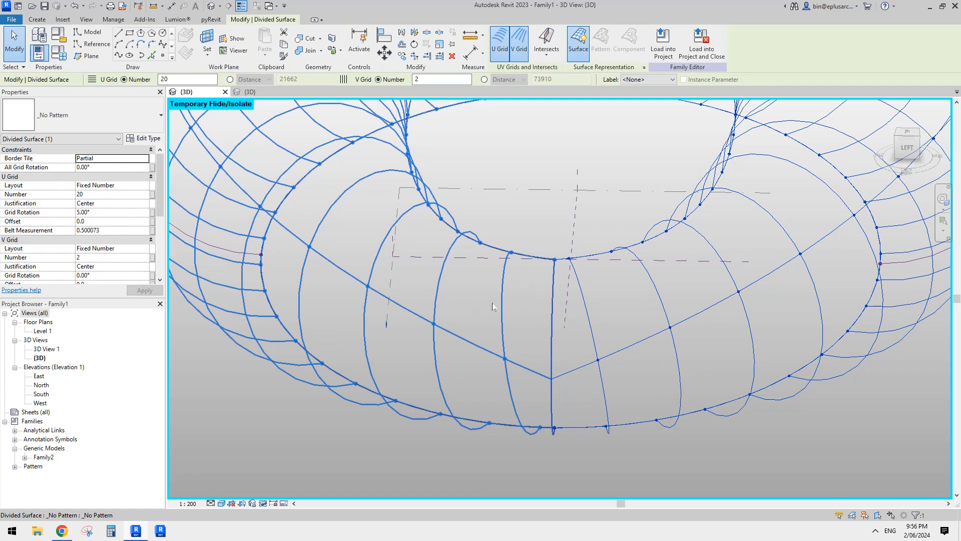
pyautogui.click(584, 303)
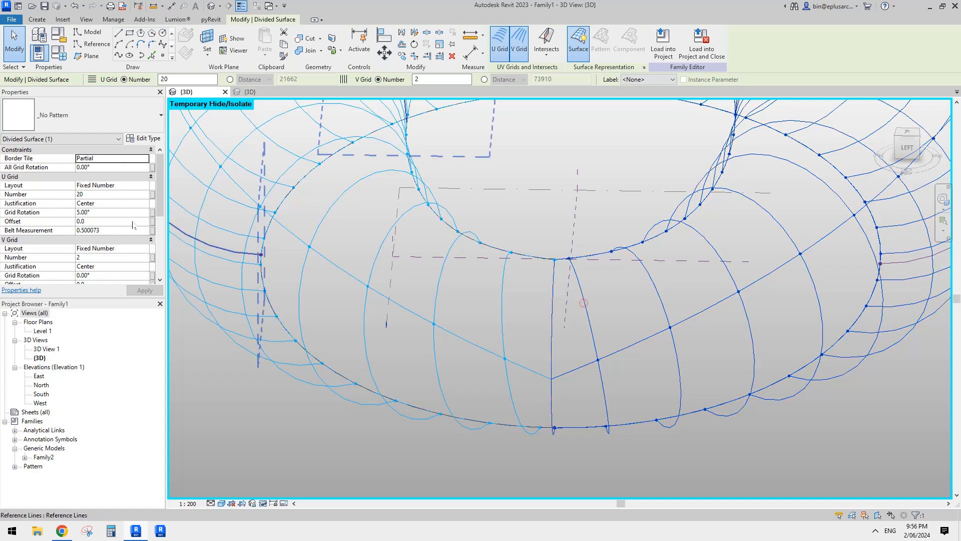
pyautogui.click(112, 213)
pyautogui.write('6')
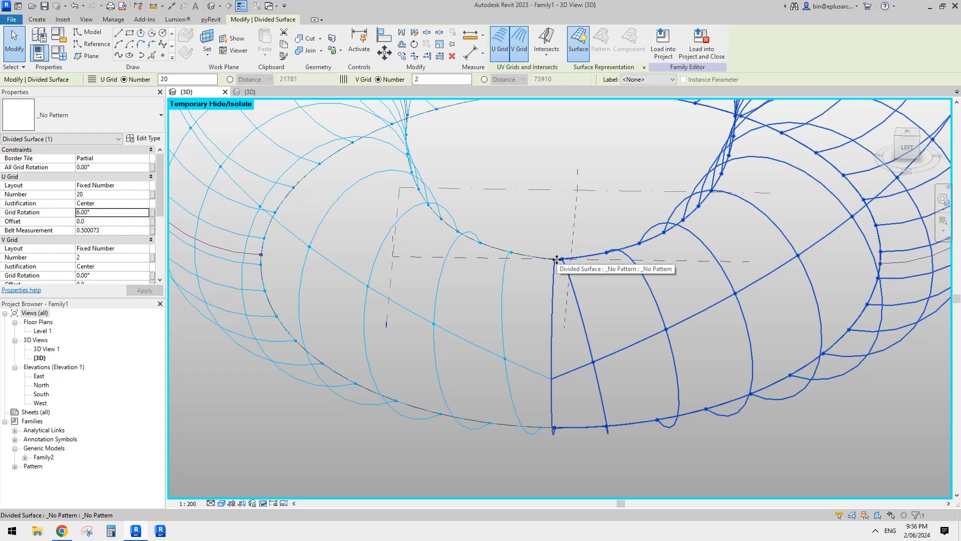
pyautogui.doubleClick(111, 213)
pyautogui.write('7')
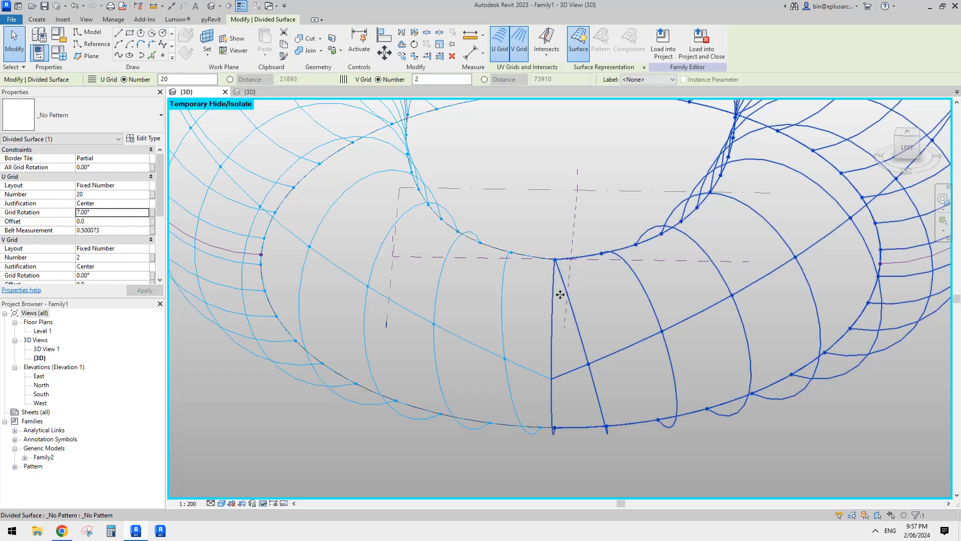
# - Set the U grid rotation of the second half's divided surface to -7°
pyautogui.click(505, 275)
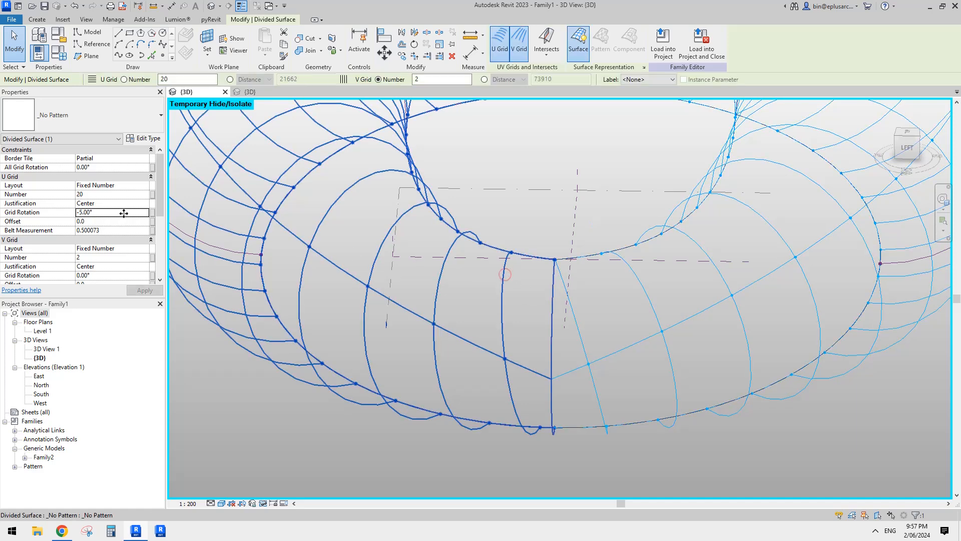
pyautogui.click(113, 213)
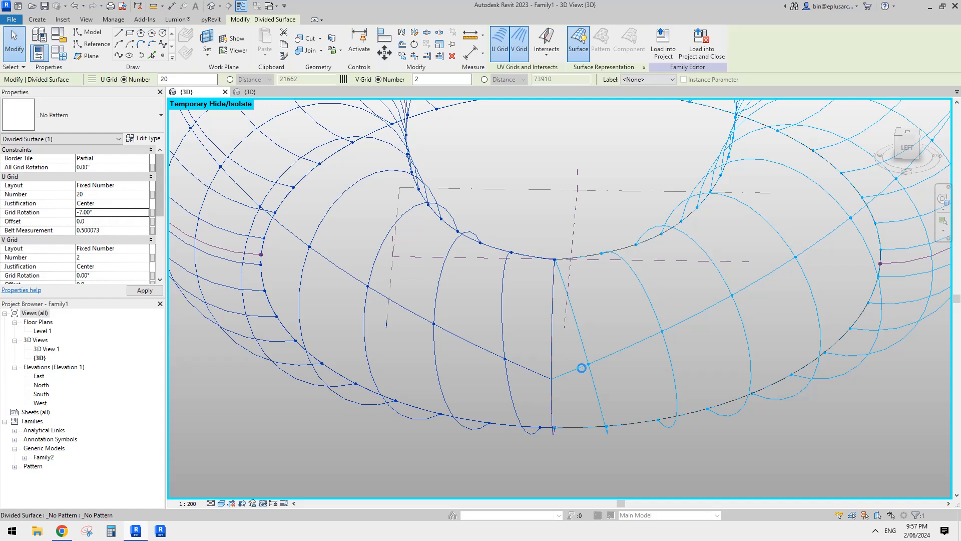
pyautogui.keyDown('shift'); pyautogui.moveTo(581, 367); pyautogui.dragTo(614, 375, button='middle'); pyautogui.keyUp('shift')
pyautogui.scroll(4, 627, 362)
pyautogui.click(640, 345)
# - Try to place Family2 across the gap again on the rotated grids, using the lower, middle and inner-edge nodes beside the seam
pyautogui.scroll(-2, 631, 341)
pyautogui.moveTo(625, 321); pyautogui.dragTo(577, 386, button='middle')
pyautogui.scroll(-1, 586, 372)
pyautogui.click(38, 19)
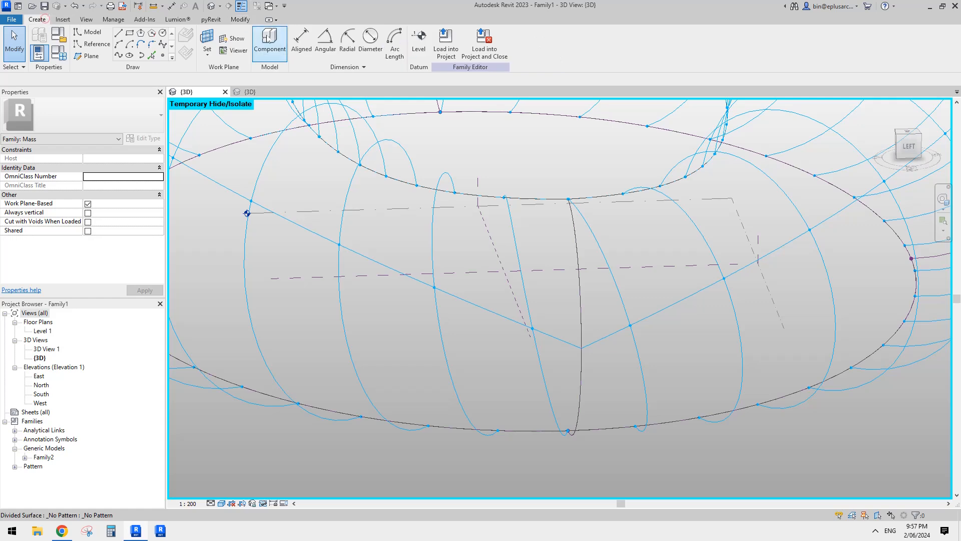
pyautogui.click(269, 44)
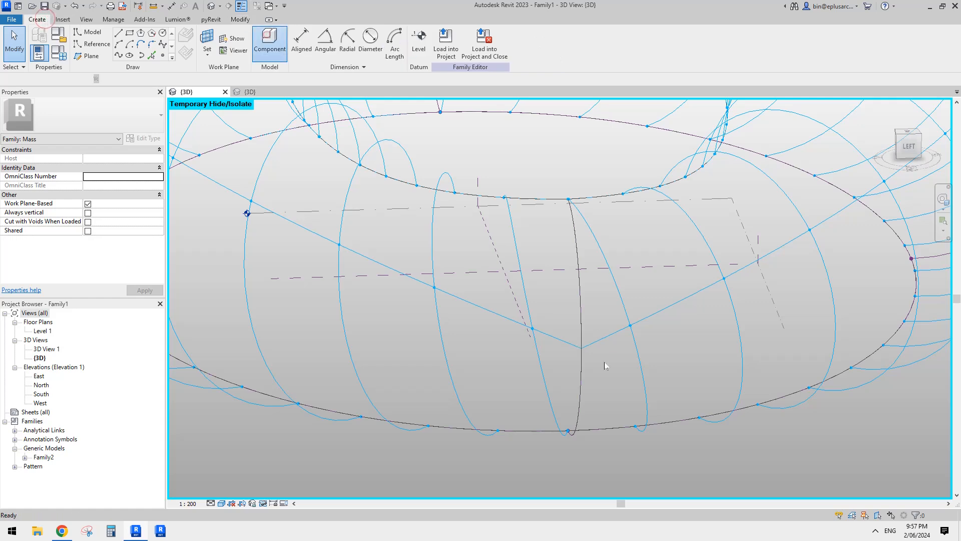
pyautogui.click(631, 325)
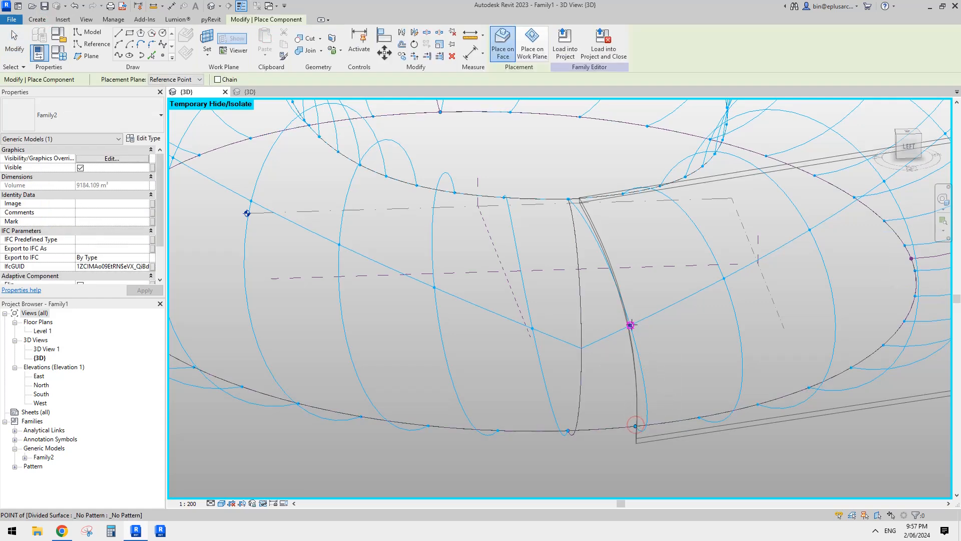
pyautogui.click(568, 199)
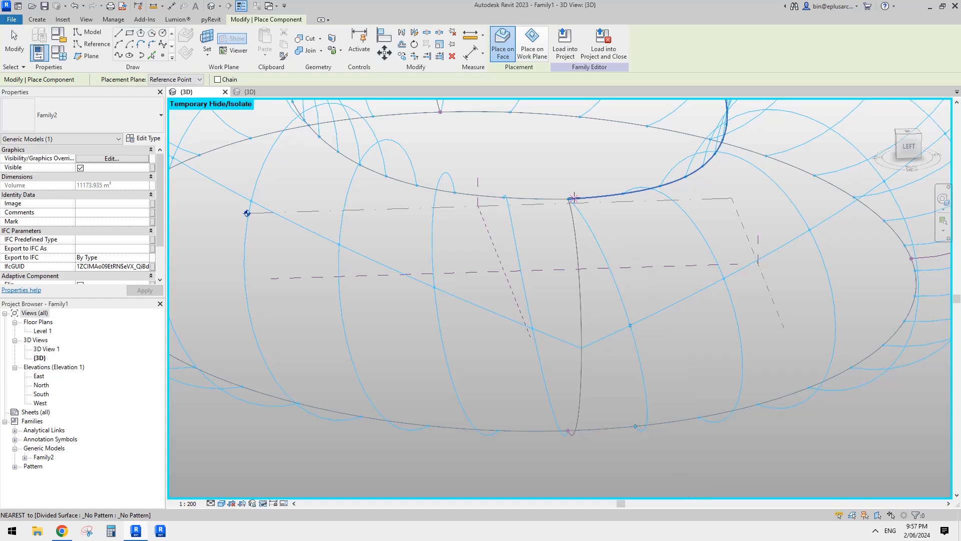
pyautogui.scroll(3, 567, 198)
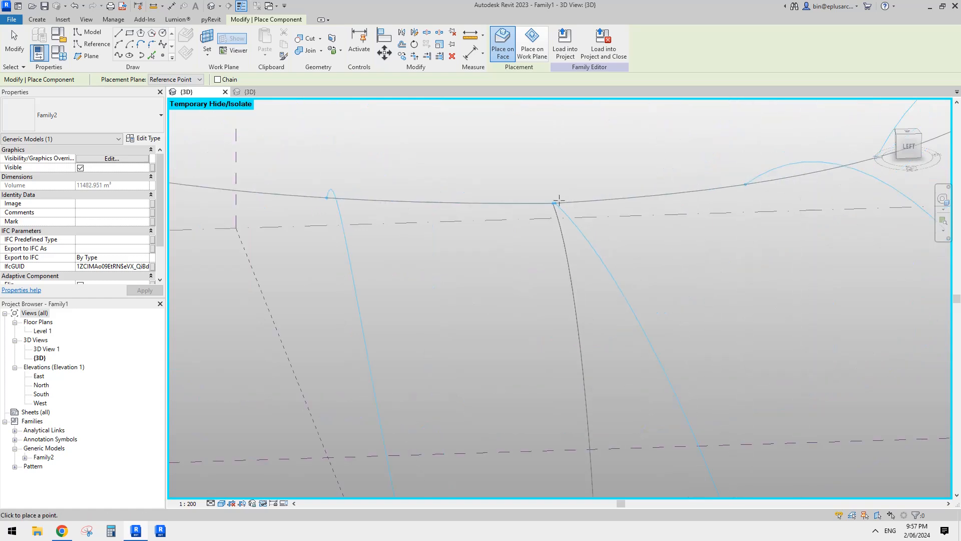
pyautogui.click(555, 202)
pyautogui.scroll(-4, 529, 319)
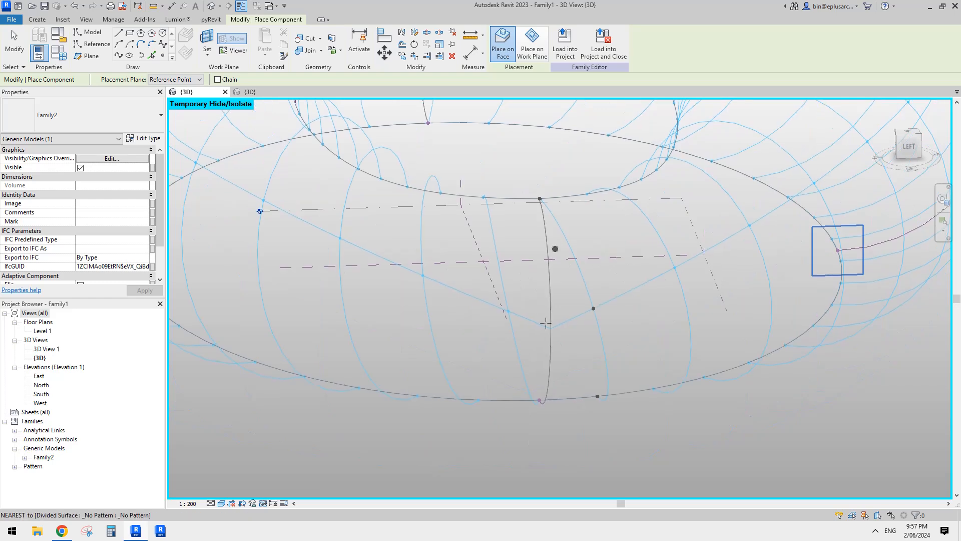
pyautogui.click(537, 400)
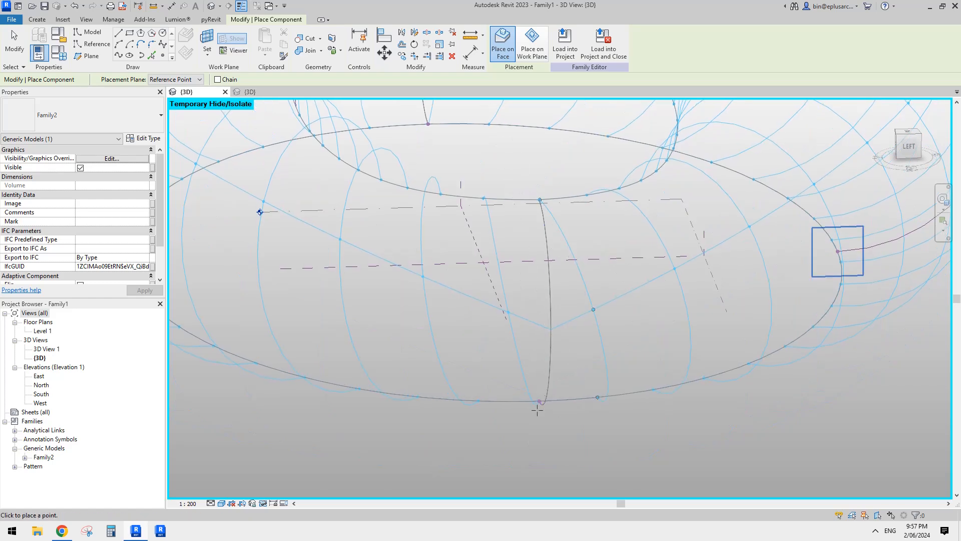
pyautogui.scroll(4, 537, 402)
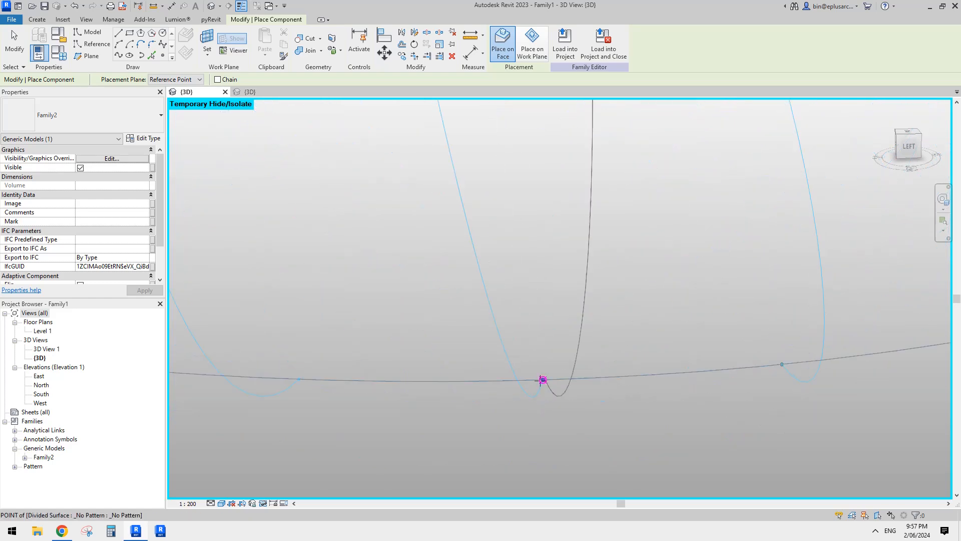
pyautogui.click(543, 379)
pyautogui.scroll(-4, 505, 279)
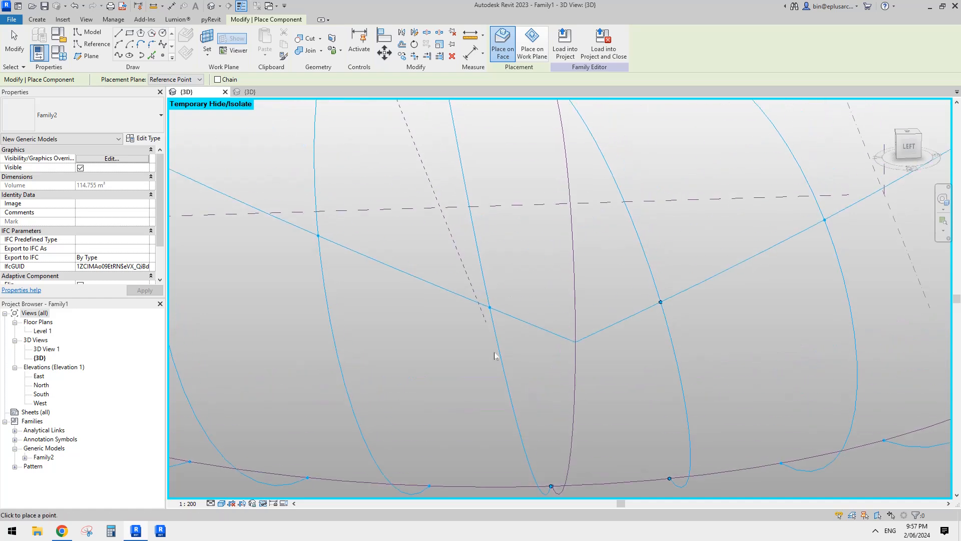
pyautogui.click(489, 307)
pyautogui.moveTo(507, 250); pyautogui.dragTo(552, 414, button='middle')
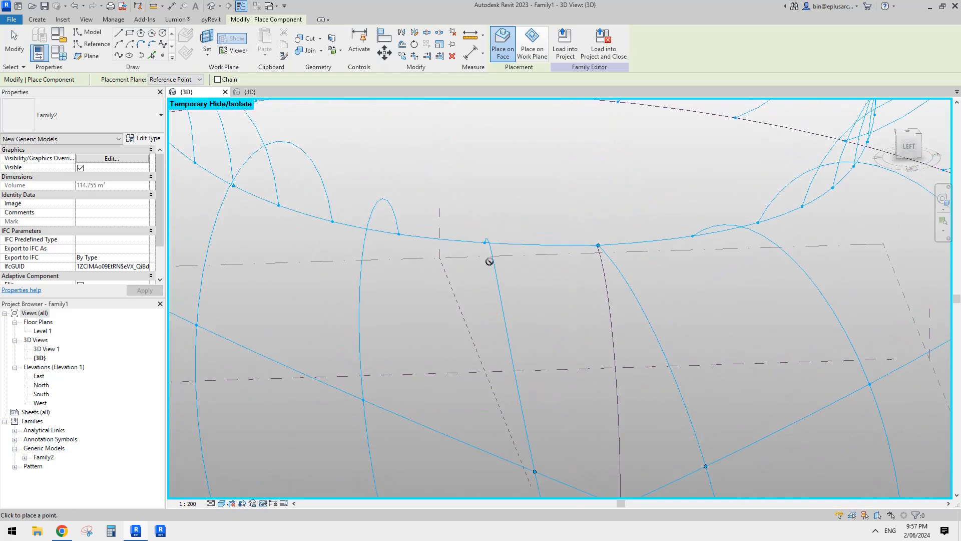
pyautogui.click(483, 242)
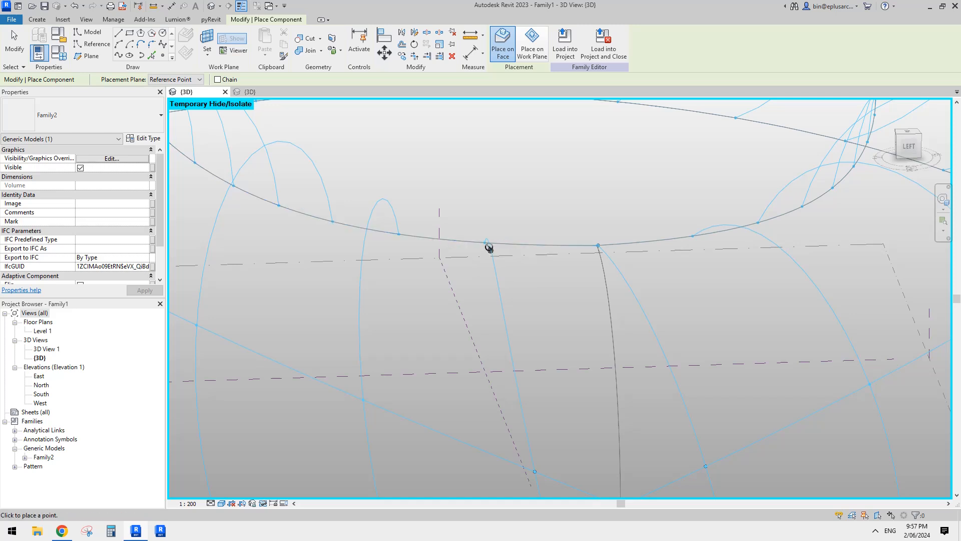
pyautogui.click(485, 243)
pyautogui.press('Escape')
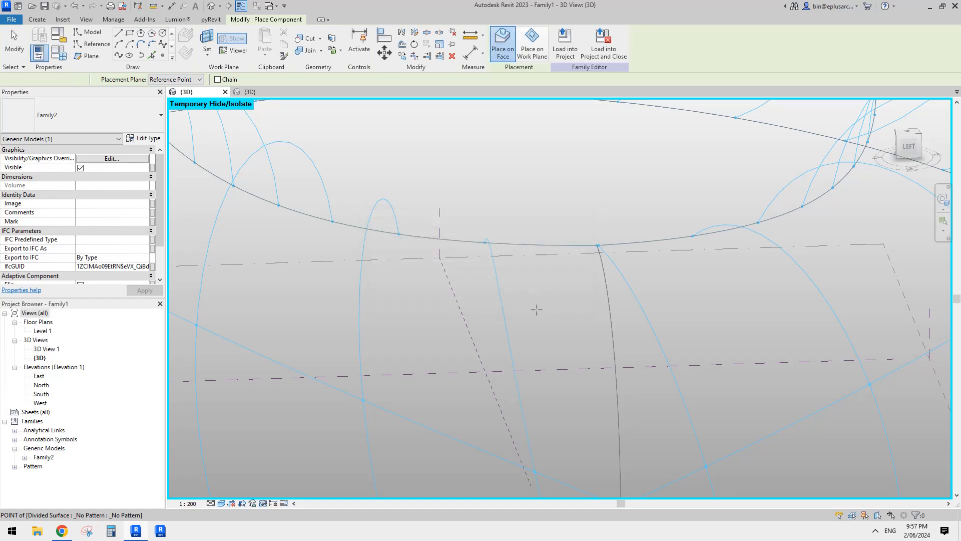
pyautogui.press('Escape')
# - Reset the temporary hide to bring back the rib repeaters on both halves
pyautogui.scroll(-5, 536, 309)
pyautogui.press('h')
pyautogui.press('r')
pyautogui.scroll(-1, 552, 319)
pyautogui.keyDown('shift'); pyautogui.moveTo(553, 320); pyautogui.dragTo(362, 204, button='middle'); pyautogui.keyUp('shift')
pyautogui.scroll(-2, 554, 386)
# - Open the recent family 20240531 and examine how its ribs meet at the seam between the two repeaters
pyautogui.click(18, 7)
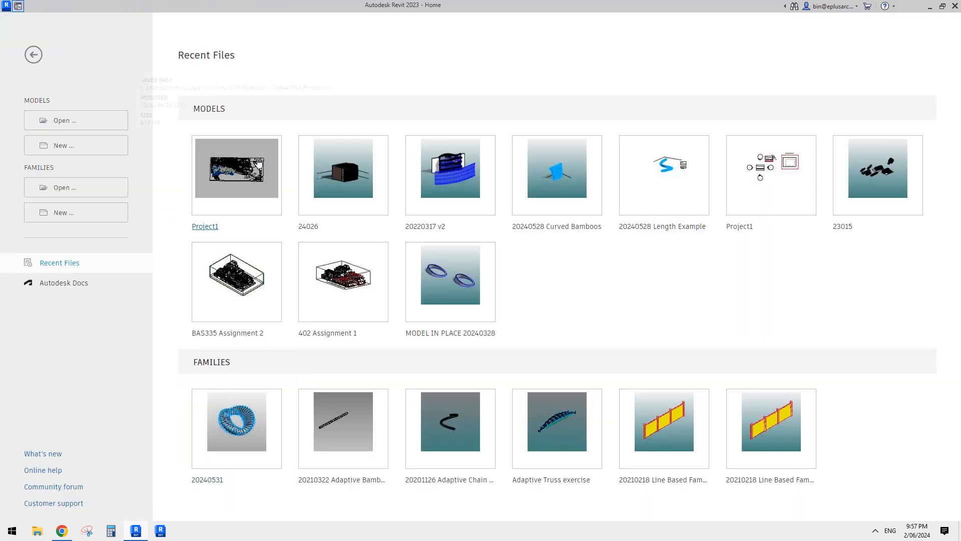
pyautogui.click(256, 426)
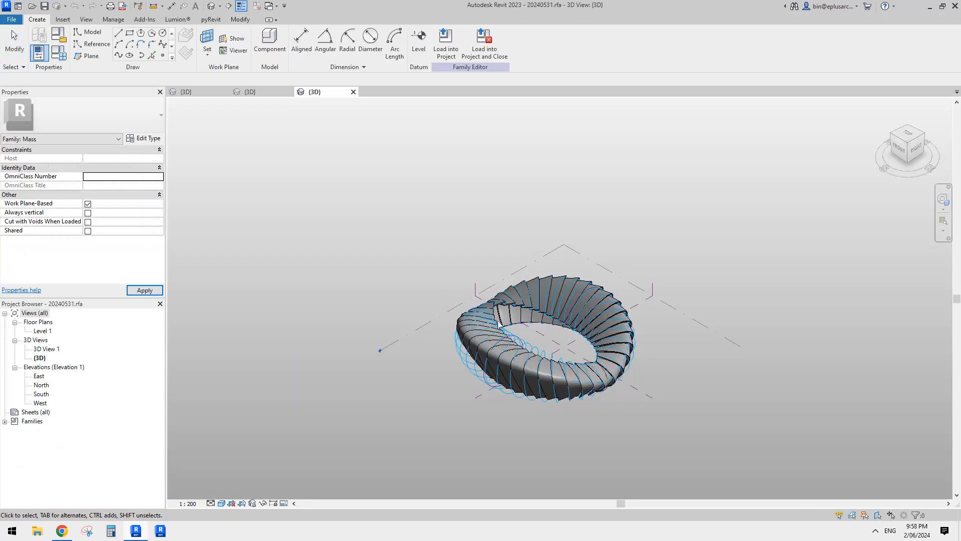
pyautogui.scroll(6, 583, 353)
pyautogui.click(598, 323)
pyautogui.keyDown('shift'); pyautogui.moveTo(598, 324); pyautogui.dragTo(493, 312, button='middle'); pyautogui.keyUp('shift')
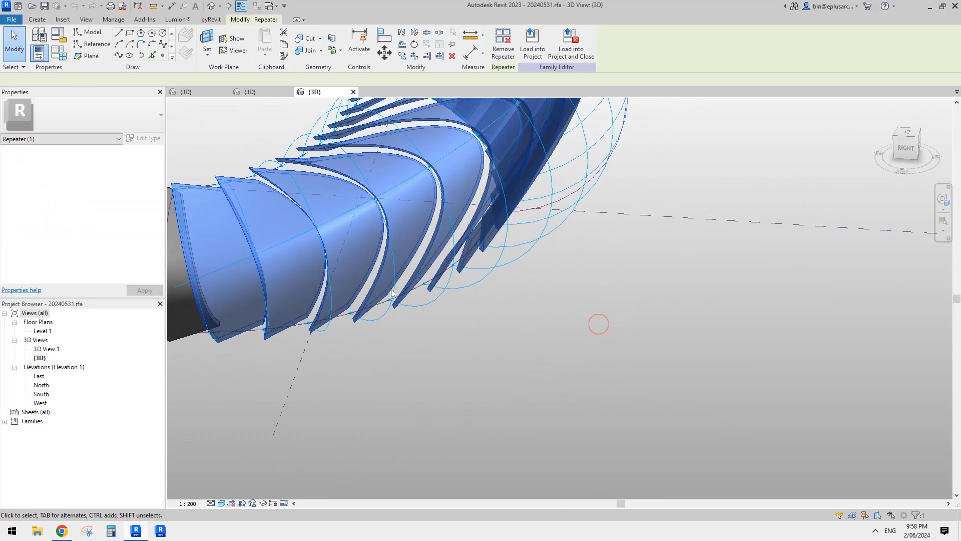
pyautogui.click(493, 311)
pyautogui.moveTo(330, 273); pyautogui.dragTo(624, 371, button='middle')
pyautogui.scroll(-1, 624, 371)
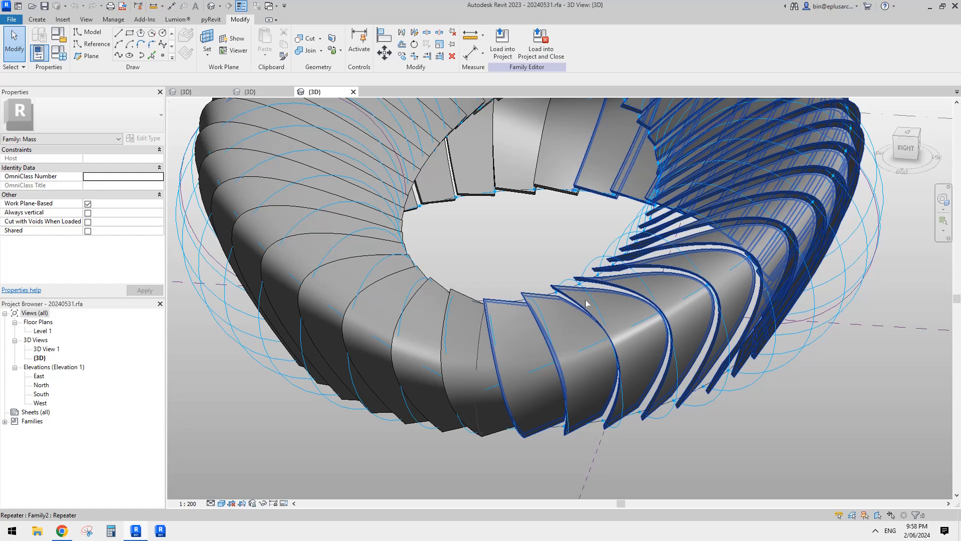
pyautogui.moveTo(585, 303); pyautogui.dragTo(643, 301, button='middle')
# - Check a divided surface's grid settings in 20240531 and the adaptive point order of the single Family2 rib at the seam
pyautogui.click(651, 256)
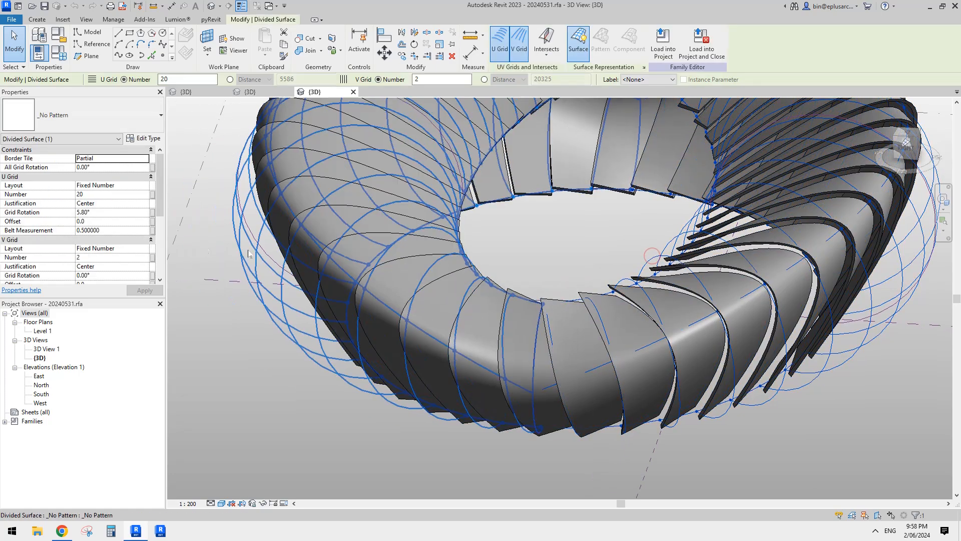
pyautogui.scroll(-6, 633, 273)
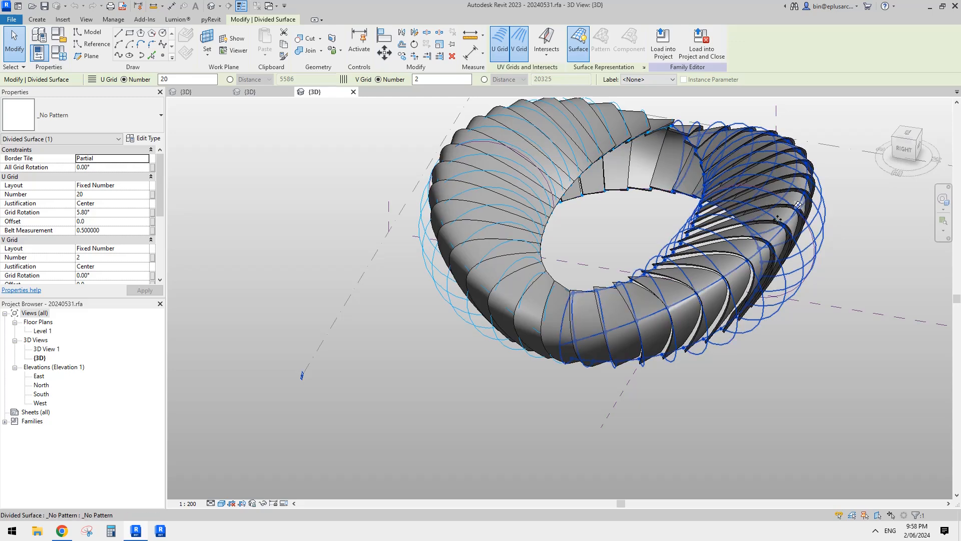
pyautogui.keyDown('shift'); pyautogui.moveTo(622, 299); pyautogui.dragTo(593, 275, button='middle'); pyautogui.keyUp('shift')
pyautogui.scroll(4, 630, 350)
pyautogui.click(630, 350)
pyautogui.click(612, 340)
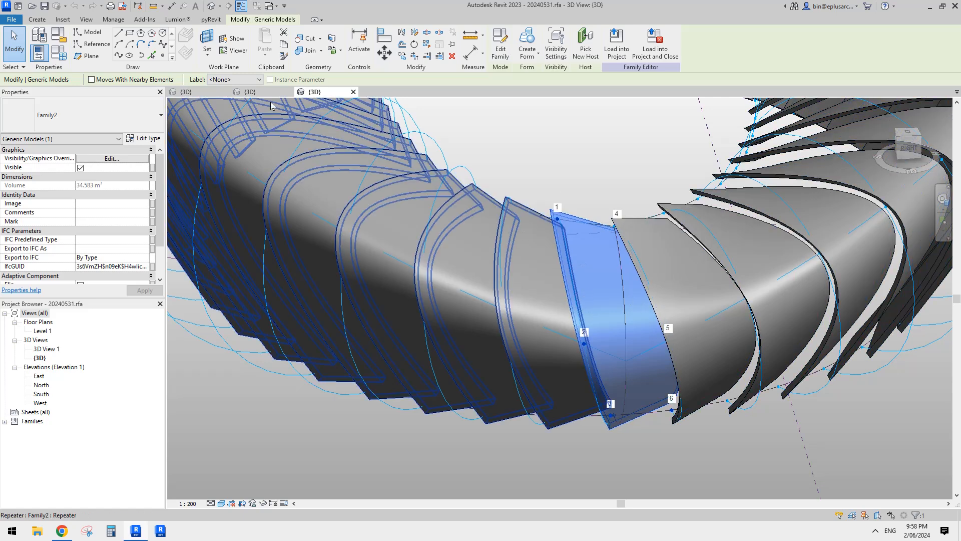
# - Return to Family1 and temporarily hide the rib repeaters on both halves around the seam
pyautogui.click(250, 92)
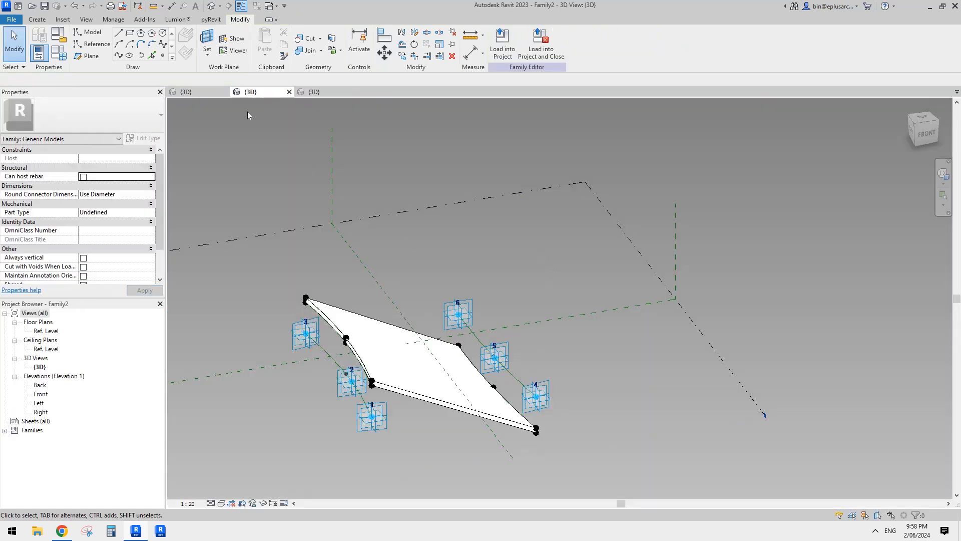
pyautogui.click(202, 93)
pyautogui.scroll(5, 587, 376)
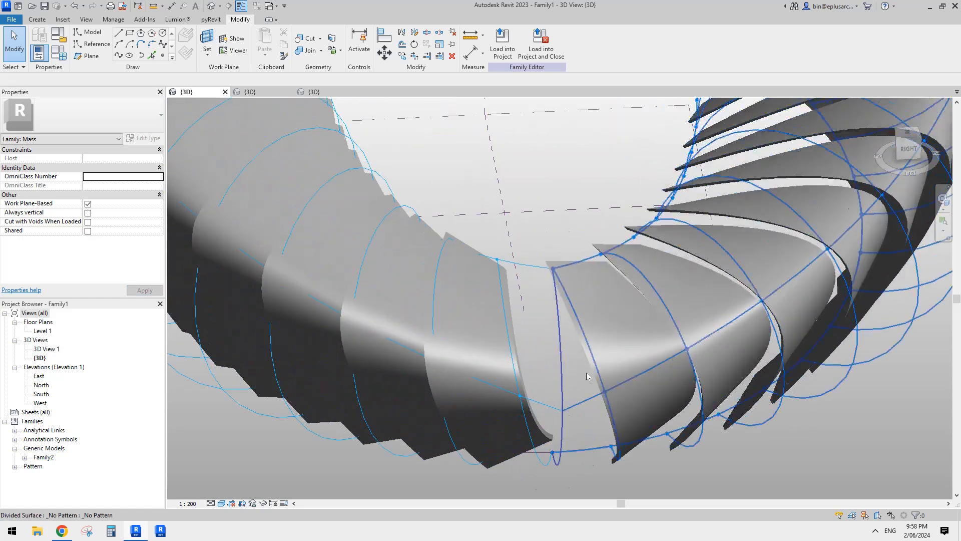
pyautogui.click(611, 346)
pyautogui.press('h')
pyautogui.press('h')
pyautogui.click(478, 338)
pyautogui.press('h')
pyautogui.press('h')
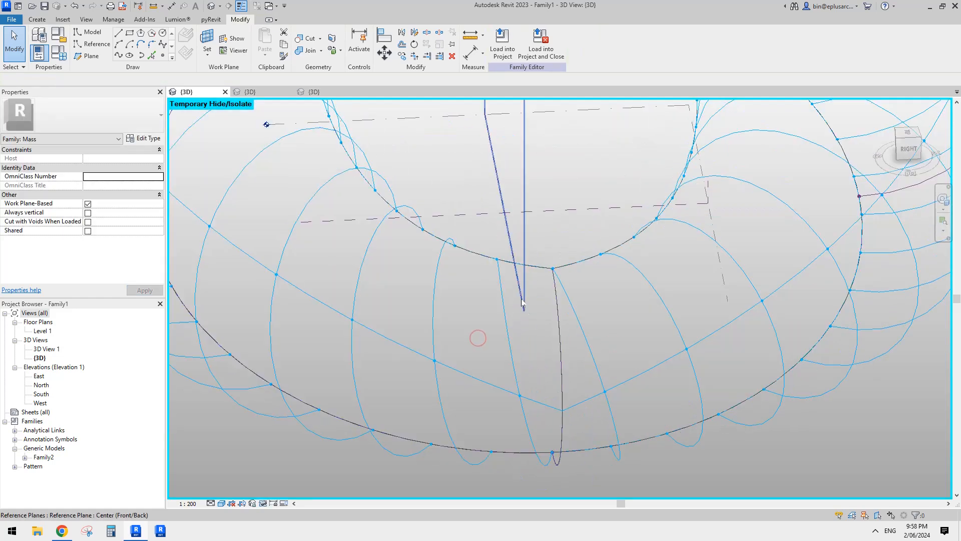
# - Place Family2 across the gap, picking the inner-edge, middle and lower nodes on one side of the seam, followed by the other side's
pyautogui.click(36, 19)
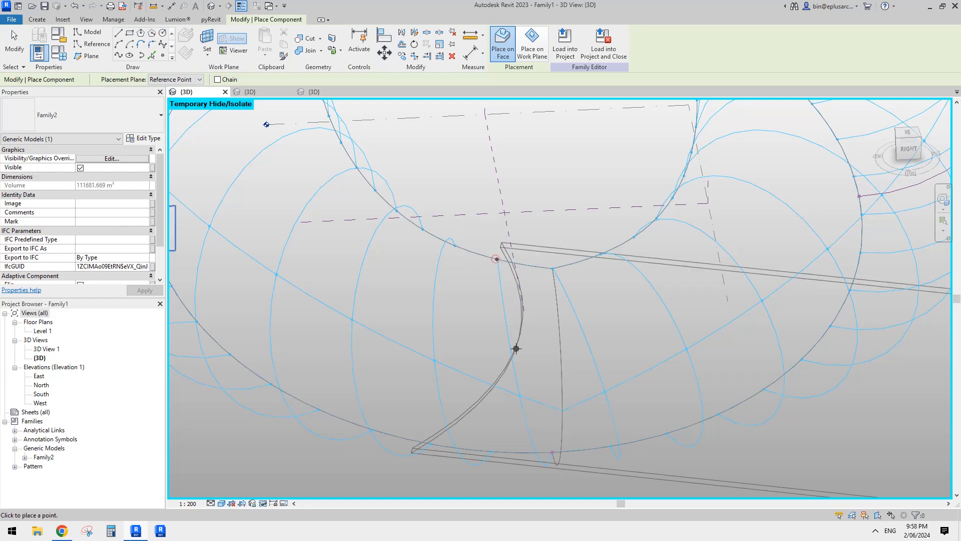
pyautogui.click(519, 395)
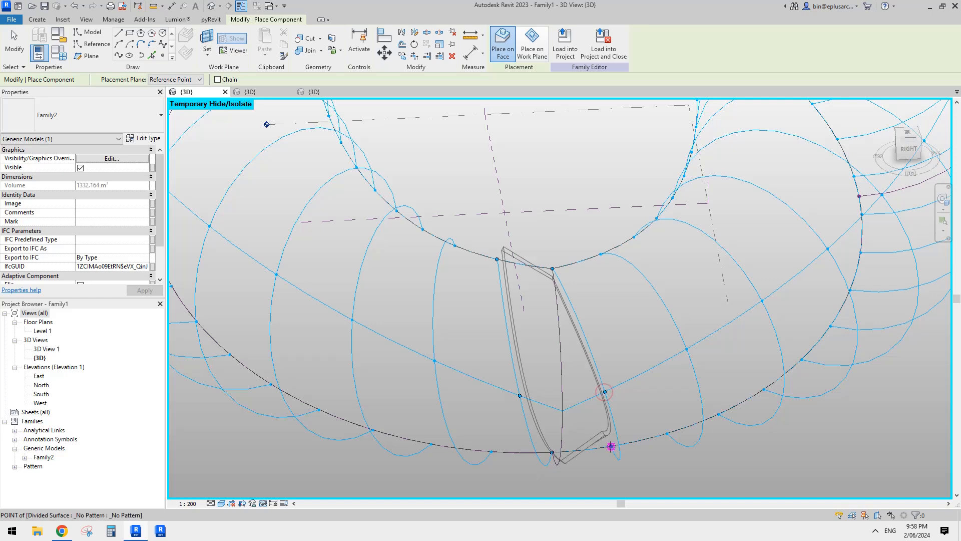
pyautogui.press('Escape')
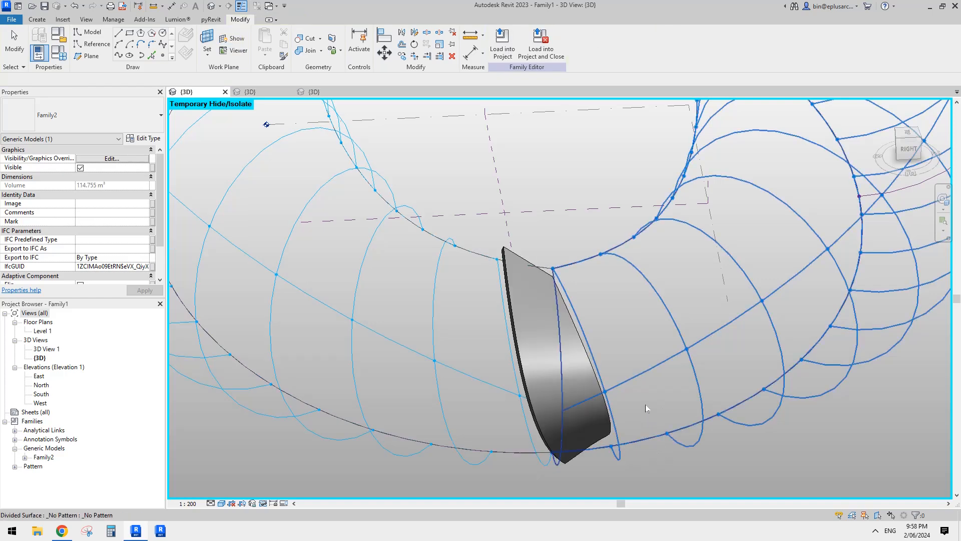
# - Reset the temporary hide to bring back the rib repeaters and check the placed rib's adaptive points
pyautogui.scroll(-2, 643, 405)
pyautogui.keyDown('shift'); pyautogui.moveTo(624, 428); pyautogui.dragTo(690, 433, button='middle'); pyautogui.keyUp('shift')
pyautogui.press('r')
pyautogui.click(586, 345)
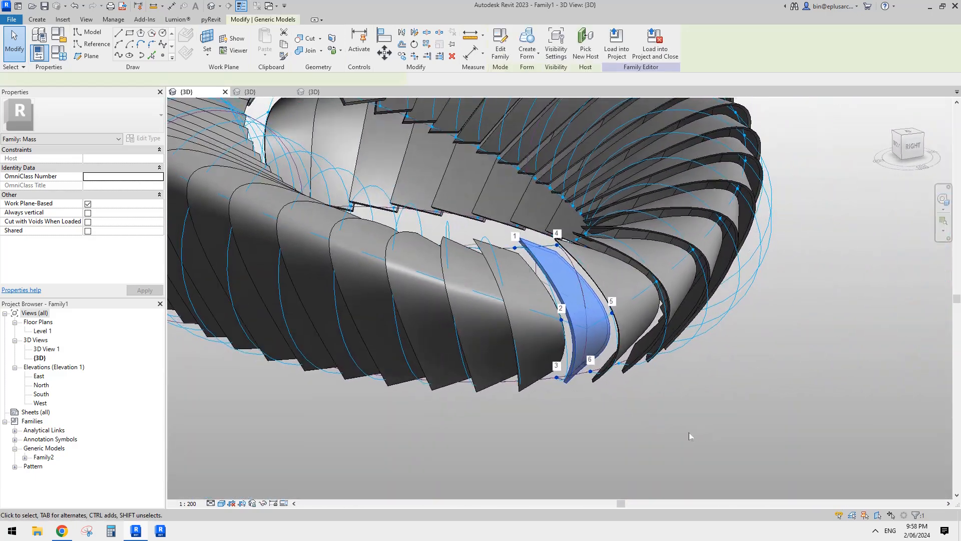
pyautogui.click(688, 433)
# - Examine the gaps between the infill rib and its neighbours, and review the Family2 type parameters
pyautogui.keyDown('shift'); pyautogui.moveTo(667, 389); pyautogui.dragTo(579, 255, button='middle'); pyautogui.keyUp('shift')
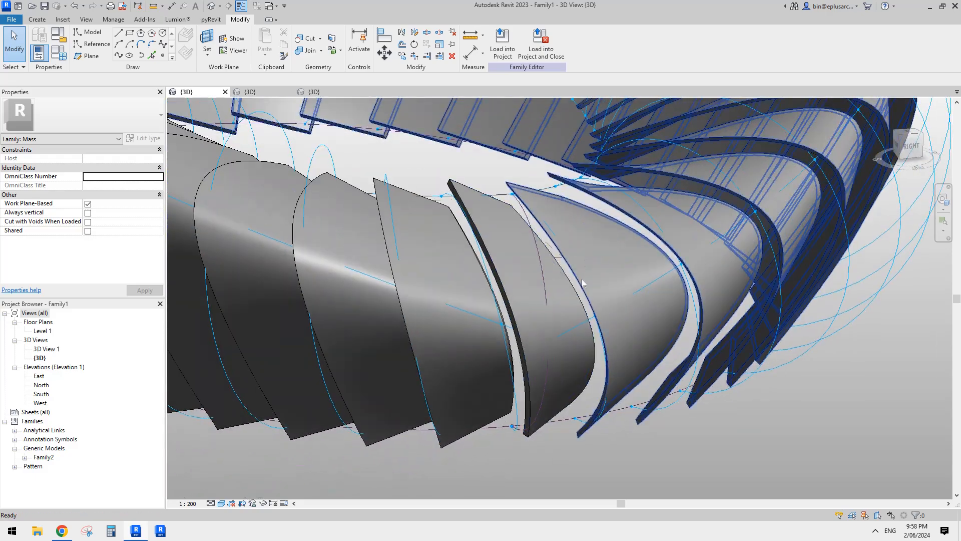
pyautogui.click(578, 255)
pyautogui.press('Escape')
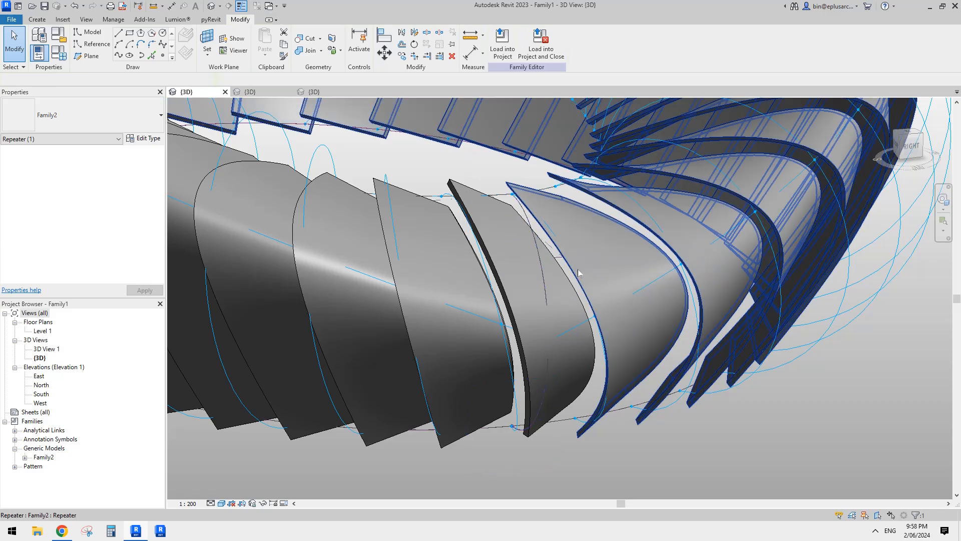
pyautogui.press('Escape')
pyautogui.moveTo(632, 313)
pyautogui.keyDown('shift'); pyautogui.mouseDown(button='middle')
pyautogui.moveTo(671, 270)
pyautogui.moveTo(711, 291)
pyautogui.moveTo(746, 397)
pyautogui.moveTo(684, 301)
pyautogui.moveTo(597, 361)
pyautogui.moveTo(529, 253)
pyautogui.mouseUp(button='middle'); pyautogui.keyUp('shift')
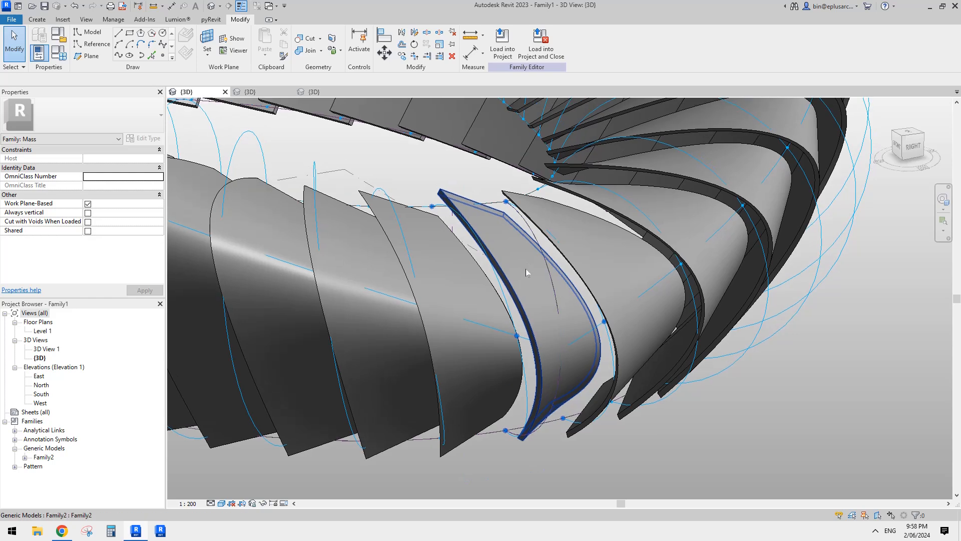
pyautogui.click(563, 284)
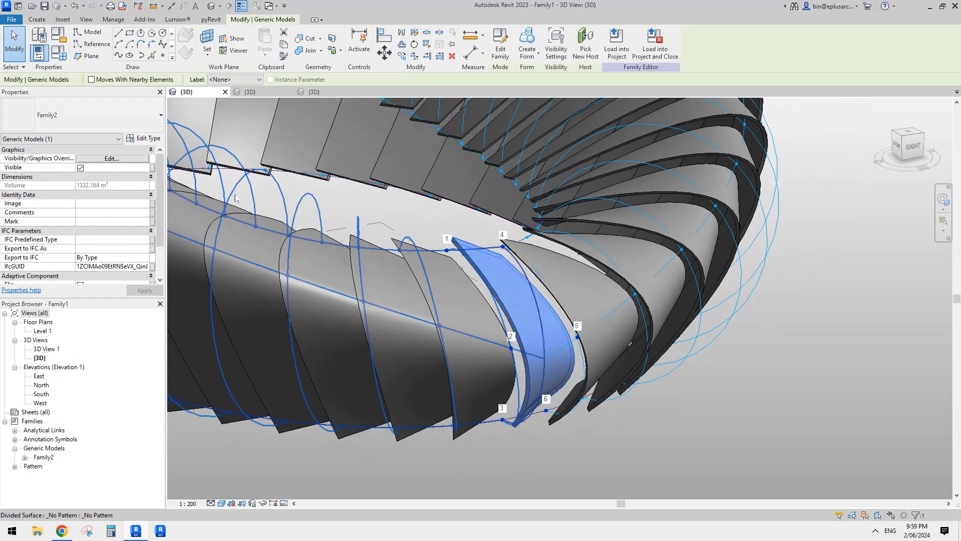
pyautogui.click(140, 137)
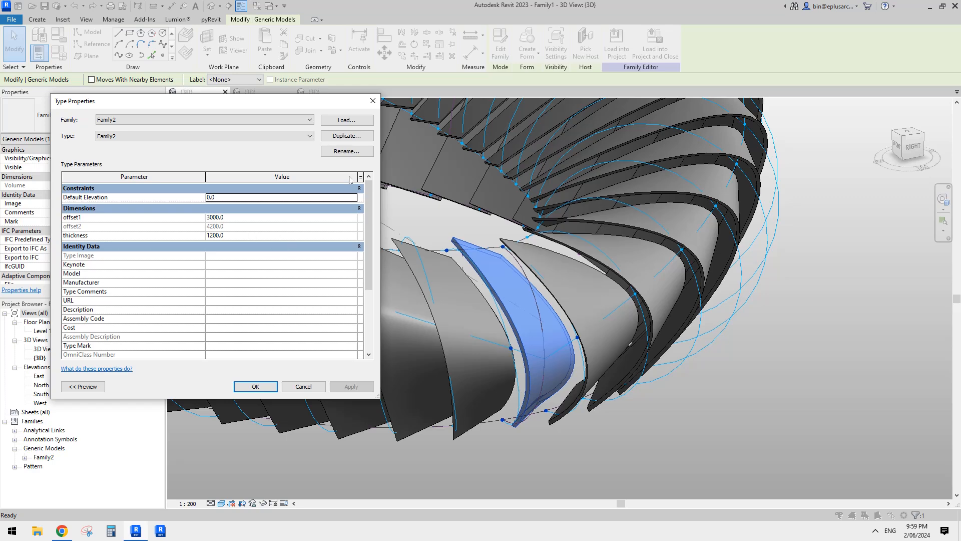
pyautogui.click(373, 102)
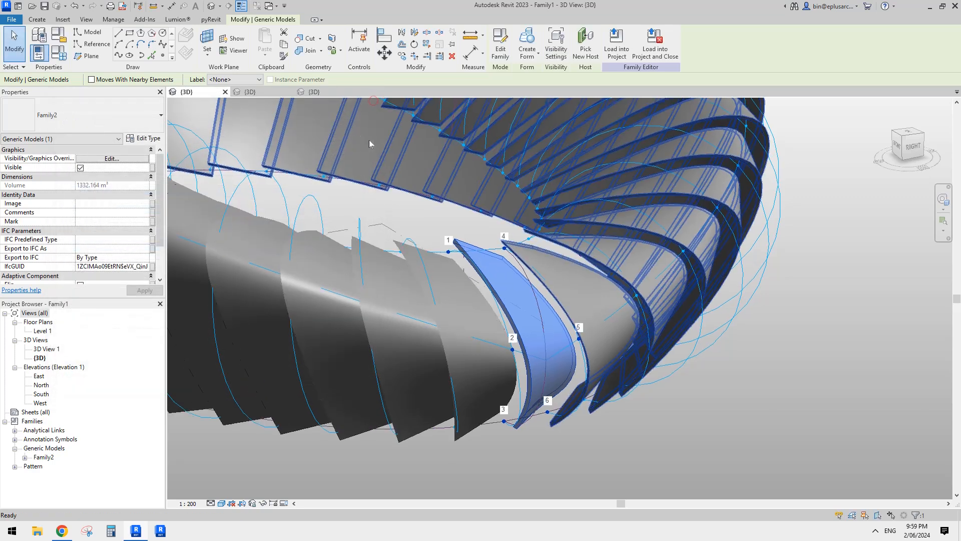
# - Examine the whole ribbed ring from several directions, including both seams between the halves
pyautogui.scroll(-2, 511, 263)
pyautogui.keyDown('shift'); pyautogui.moveTo(511, 264); pyautogui.dragTo(485, 259, button='middle'); pyautogui.keyUp('shift')
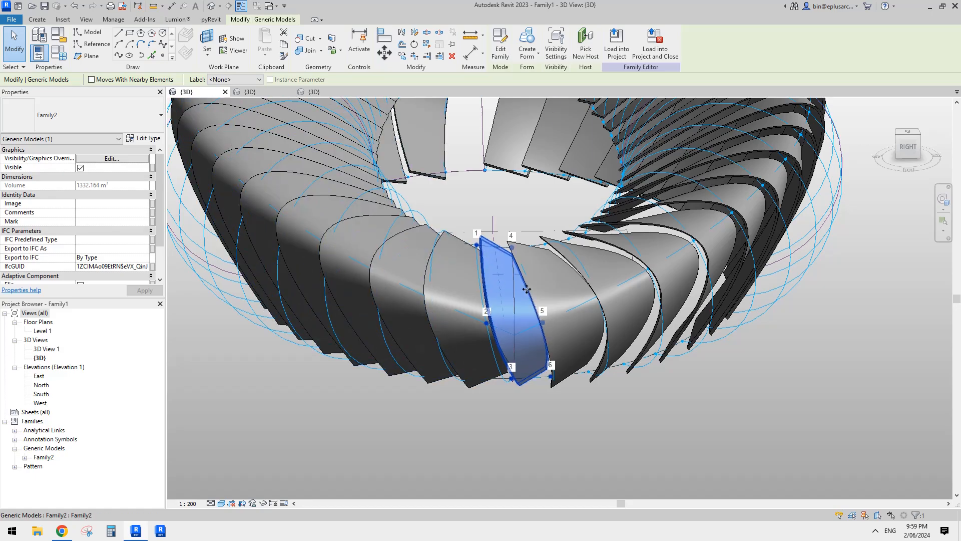
pyautogui.keyDown('shift'); pyautogui.moveTo(527, 289); pyautogui.dragTo(623, 304, button='middle'); pyautogui.keyUp('shift')
pyautogui.scroll(-2, 633, 307)
pyautogui.scroll(-3, 611, 322)
pyautogui.press('Escape')
pyautogui.click(631, 279)
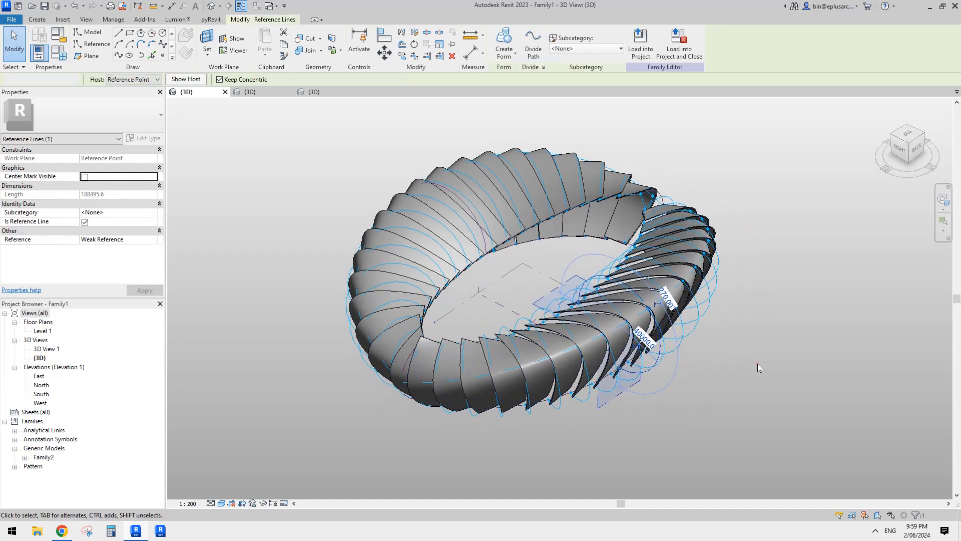
pyautogui.click(759, 368)
pyautogui.keyDown('shift'); pyautogui.moveTo(738, 341); pyautogui.dragTo(728, 366, button='middle'); pyautogui.keyUp('shift')
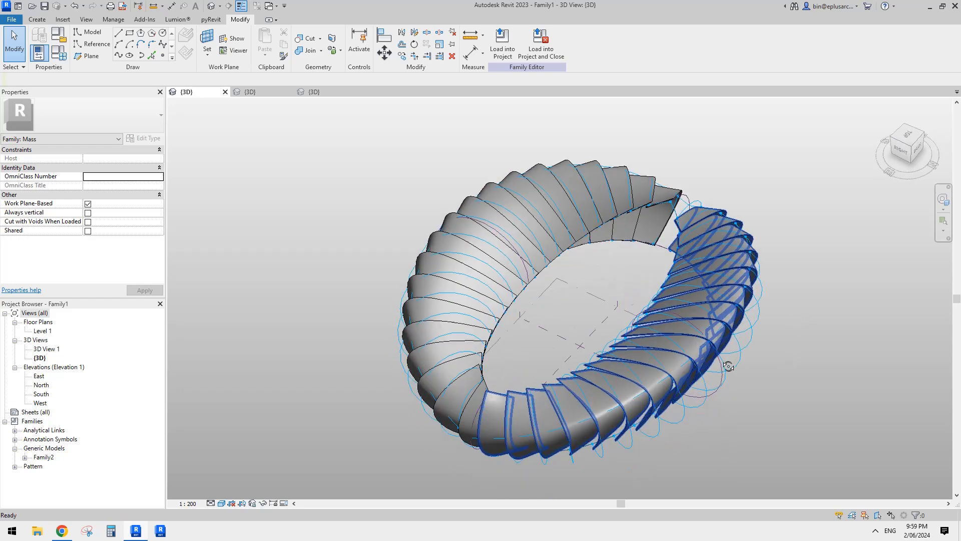
# - Switch to the Google Docs document in Chrome and compare its stadium reference image with the Revit ring model
pyautogui.click(62, 533)
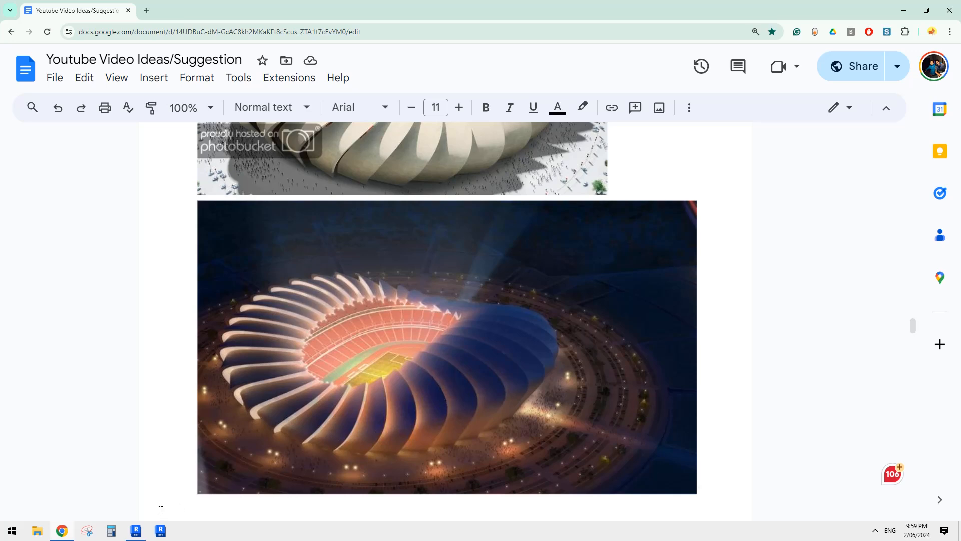
pyautogui.click(137, 532)
pyautogui.keyDown('shift'); pyautogui.moveTo(531, 381); pyautogui.dragTo(632, 324, button='middle'); pyautogui.keyUp('shift')
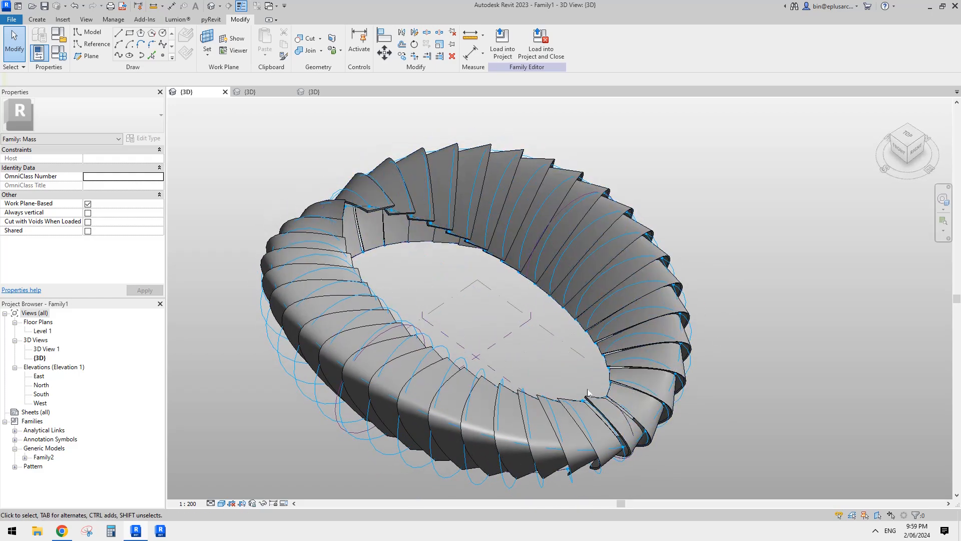
# - Compare the overall rib arrangement of the 20240531 family with the Family1 model from similar angles
pyautogui.click(262, 91)
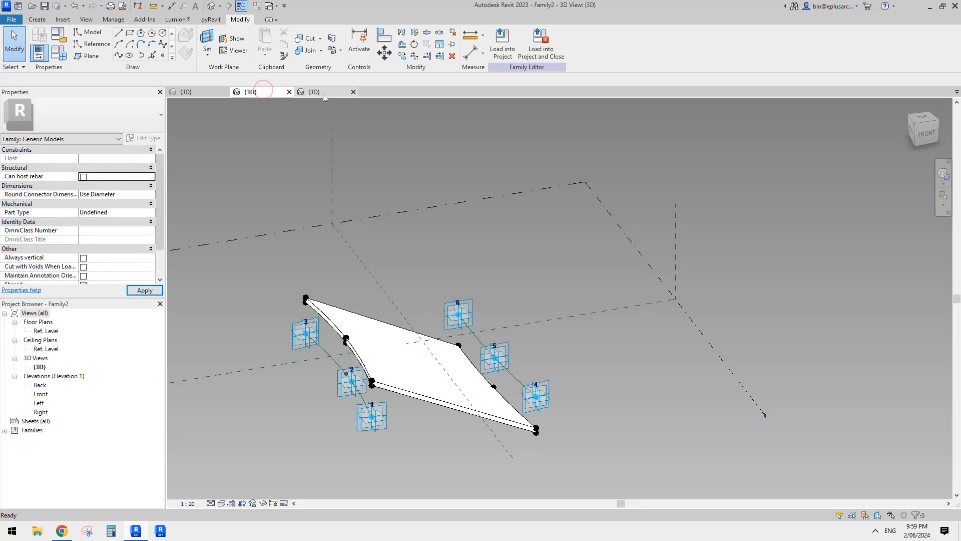
pyautogui.click(322, 94)
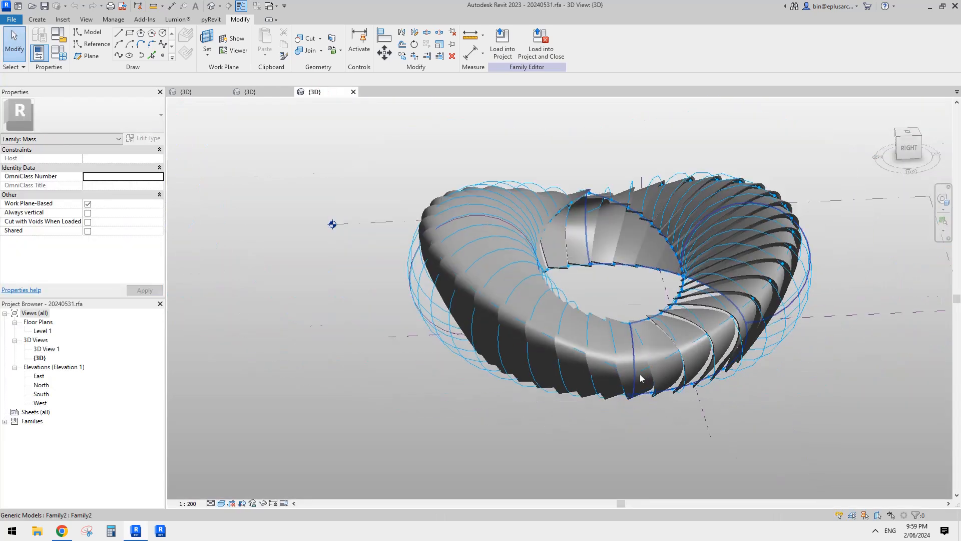
pyautogui.keyDown('shift'); pyautogui.moveTo(641, 377); pyautogui.dragTo(618, 368, button='middle'); pyautogui.keyUp('shift')
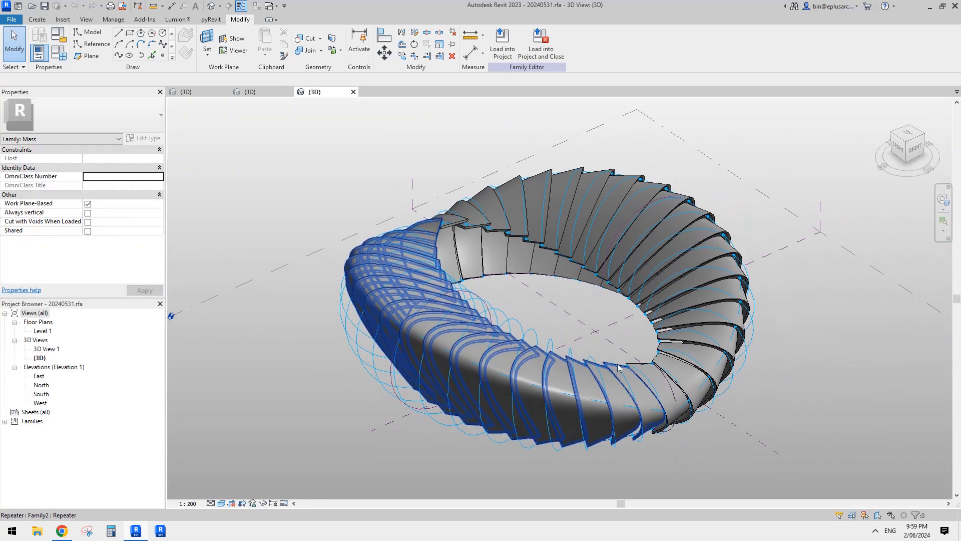
pyautogui.click(205, 94)
pyautogui.moveTo(603, 398)
pyautogui.mouseDown(button='middle')
pyautogui.moveTo(627, 382)
pyautogui.moveTo(609, 407)
pyautogui.mouseUp(button='middle')
pyautogui.scroll(-1, 625, 393)
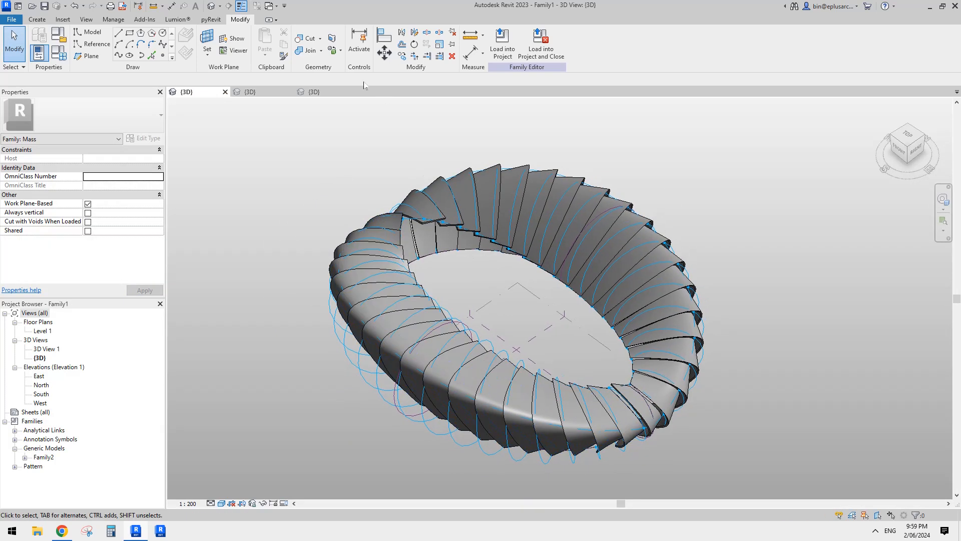
pyautogui.click(325, 94)
pyautogui.moveTo(593, 317)
pyautogui.mouseDown(button='middle')
pyautogui.moveTo(590, 326)
pyautogui.moveTo(584, 315)
pyautogui.moveTo(577, 321)
pyautogui.mouseUp(button='middle')
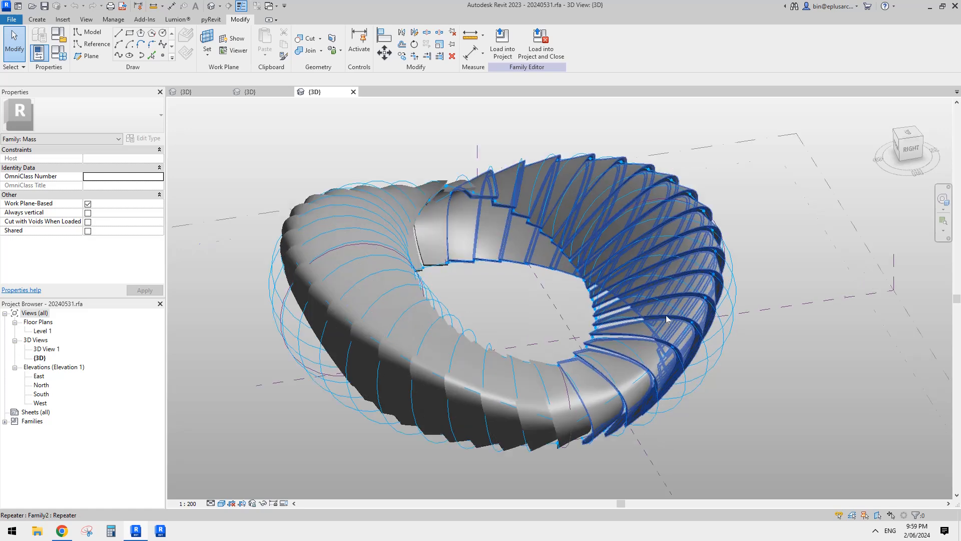
# - Check the type properties of one repeated rib in 20240531 and inspect the Family2 rib geometry for comparison
pyautogui.scroll(2, 665, 315)
pyautogui.press('Tab')
pyautogui.click(665, 315)
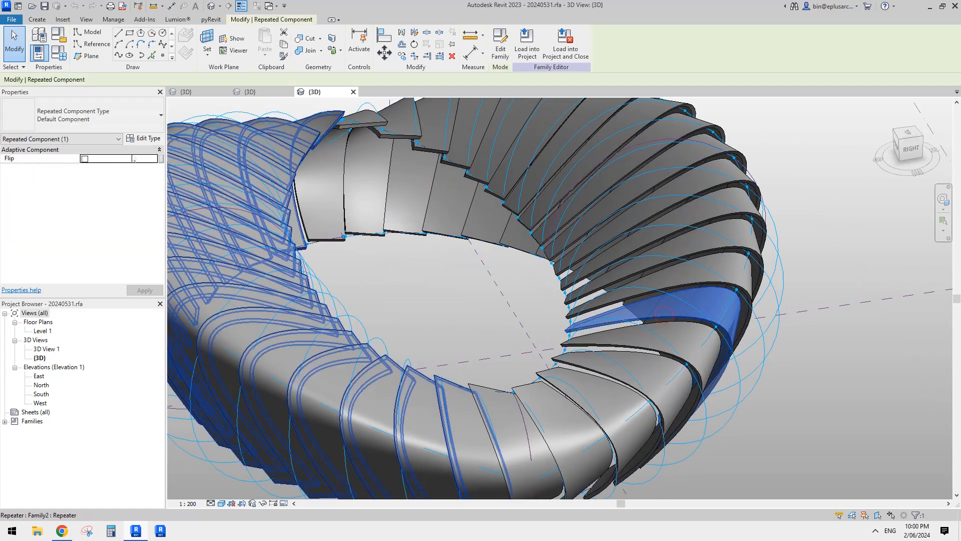
pyautogui.click(145, 139)
pyautogui.press('Escape')
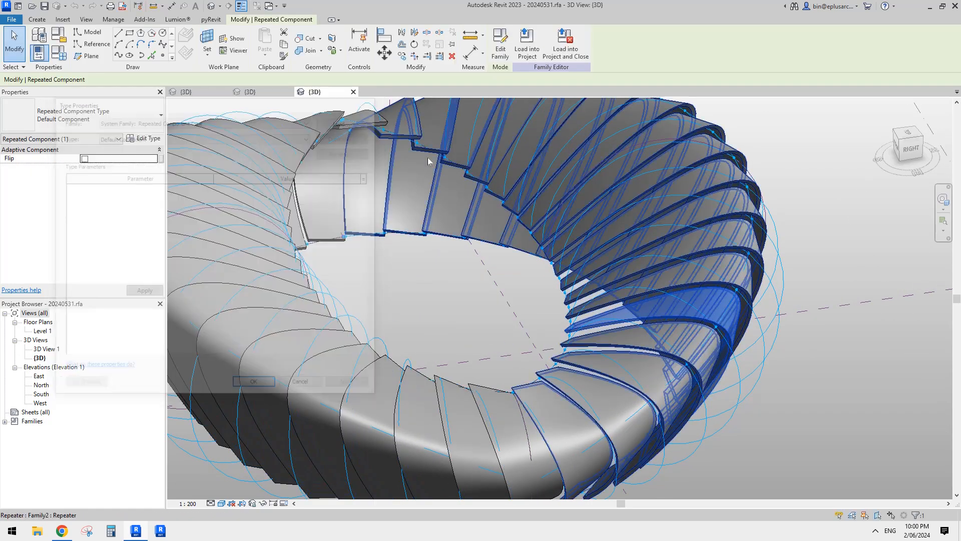
pyautogui.hotkey('ctrl', 'Tab')
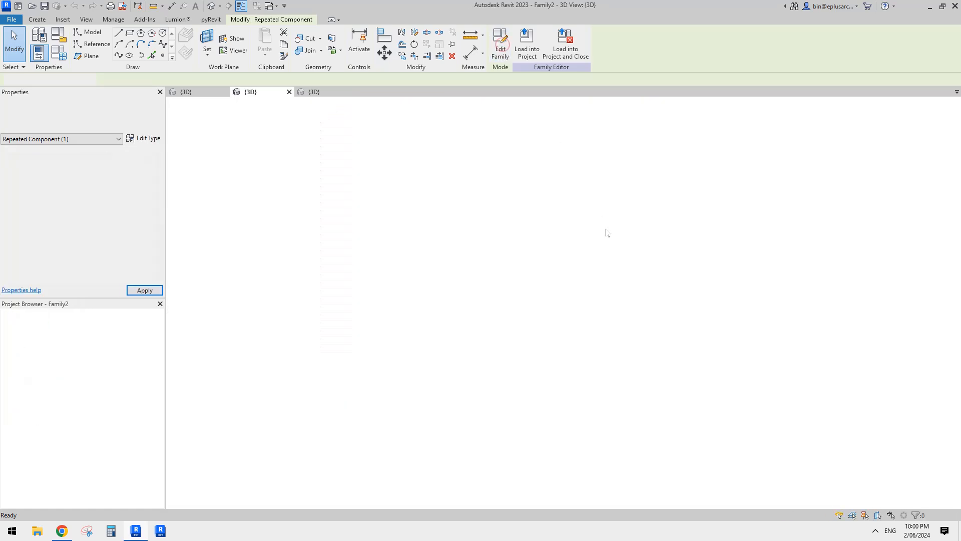
pyautogui.keyDown('shift'); pyautogui.moveTo(520, 334); pyautogui.dragTo(410, 305, button='middle'); pyautogui.keyUp('shift')
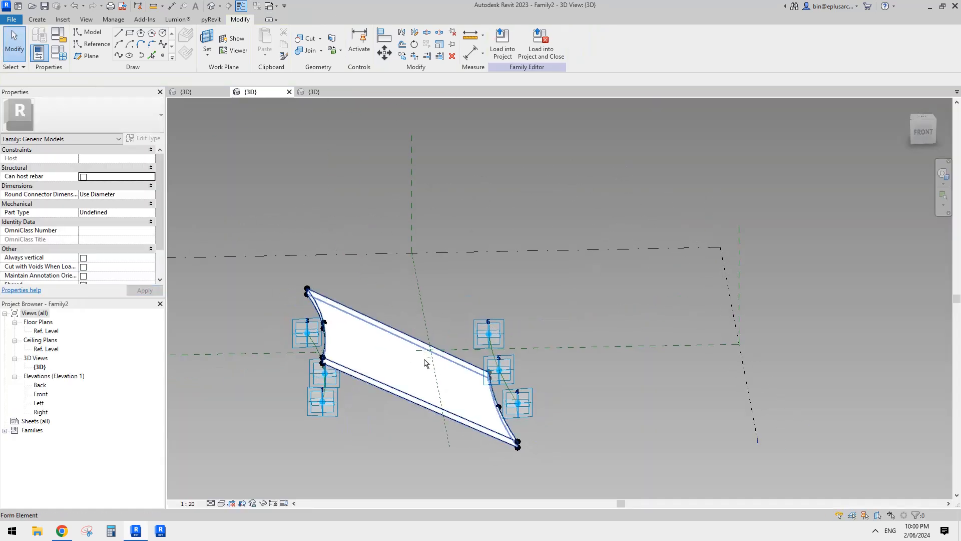
pyautogui.click(323, 93)
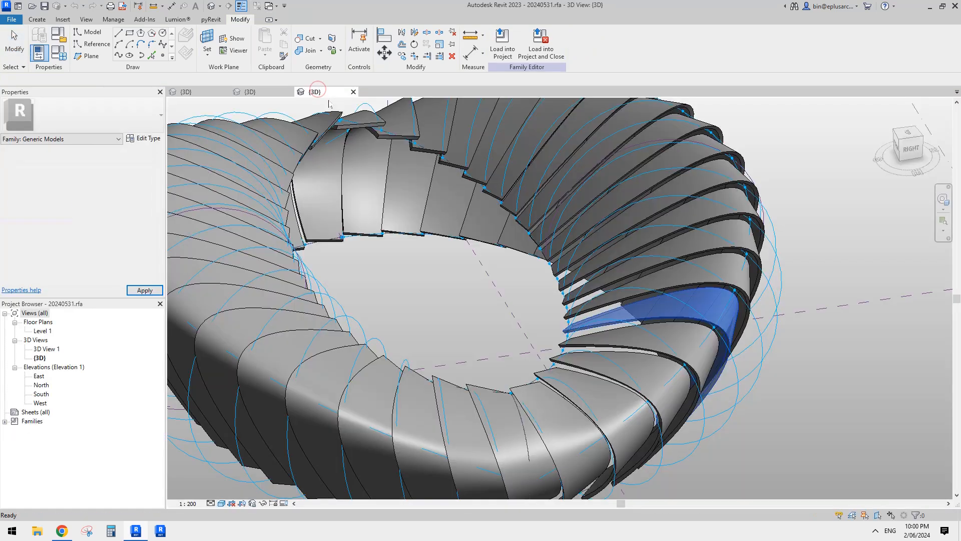
# - Open the Family2 generic model family of 20240531 for editing
pyautogui.keyDown('shift'); pyautogui.moveTo(540, 284); pyautogui.dragTo(491, 235, button='middle'); pyautogui.keyUp('shift')
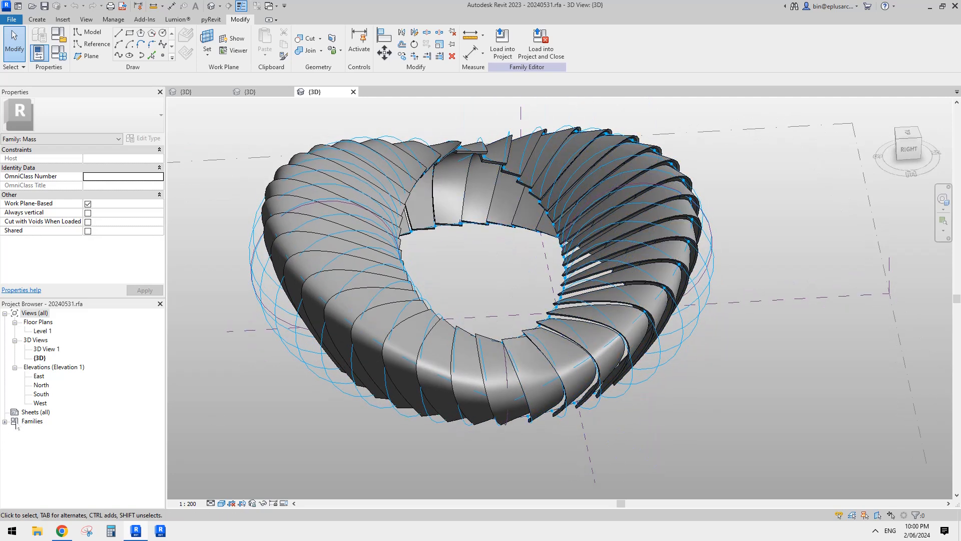
pyautogui.click(6, 424)
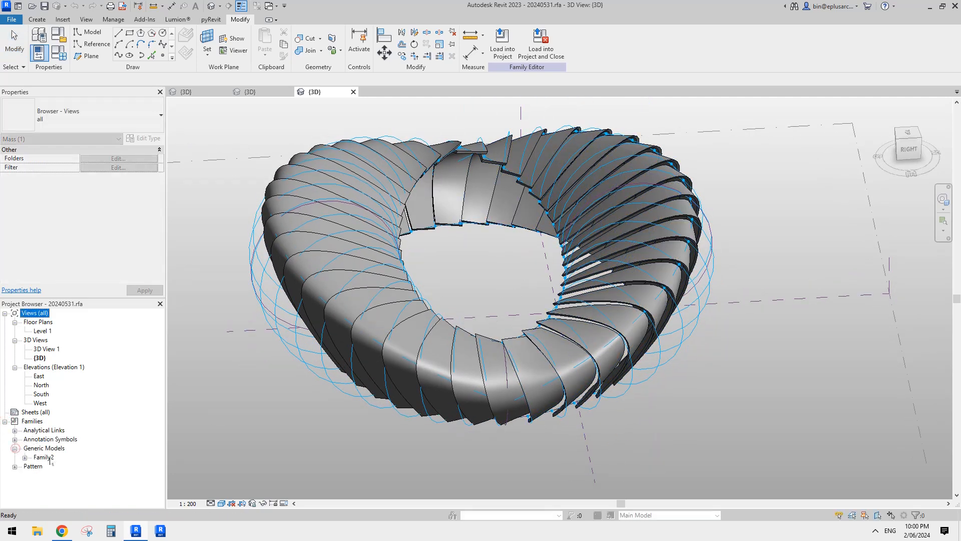
pyautogui.click(44, 457)
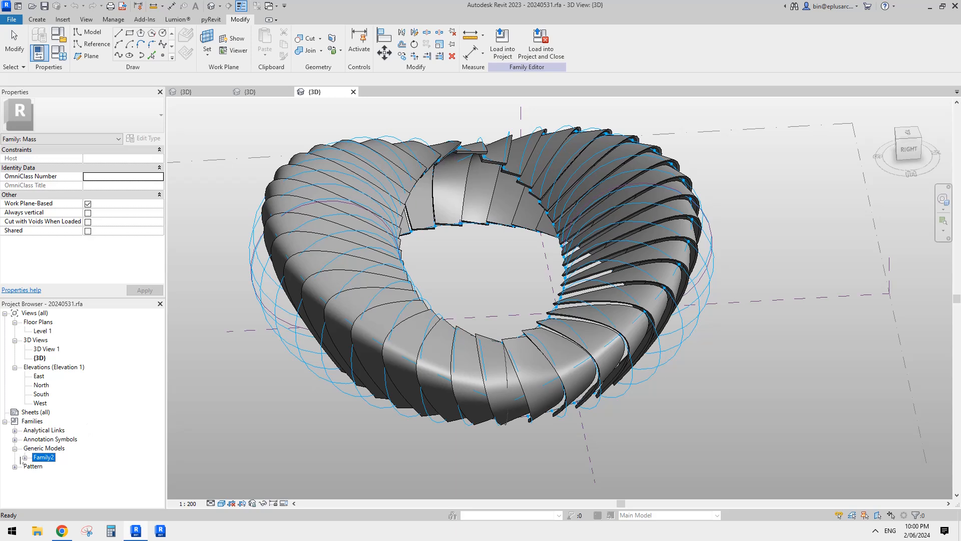
pyautogui.rightClick(44, 459)
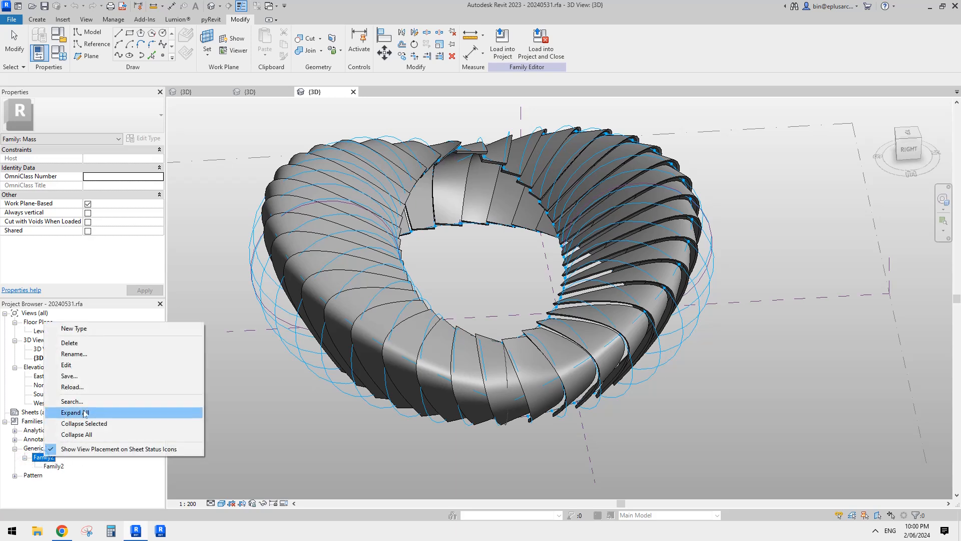
pyautogui.click(72, 354)
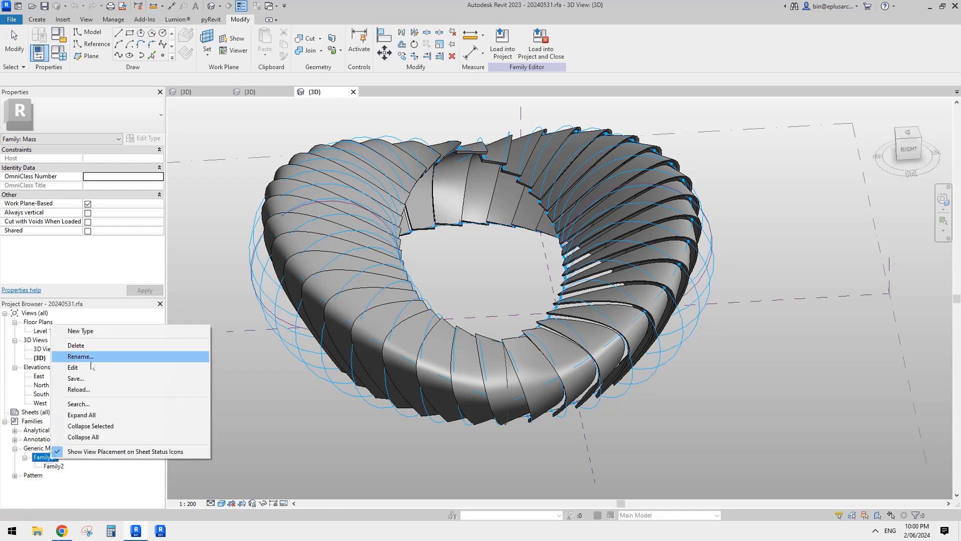
pyautogui.click(95, 368)
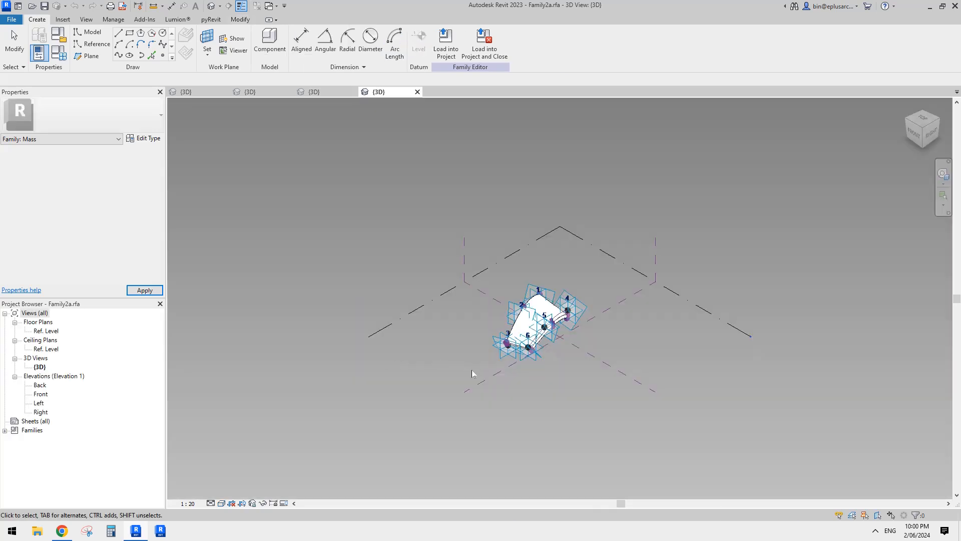
# - Inspect the rib's reference line, its midpoint reference point and the offset and thickness parameters in the family types
pyautogui.scroll(6, 554, 325)
pyautogui.moveTo(549, 310)
pyautogui.keyDown('shift'); pyautogui.mouseDown(button='middle')
pyautogui.moveTo(564, 285)
pyautogui.moveTo(601, 301)
pyautogui.moveTo(626, 292)
pyautogui.moveTo(584, 322)
pyautogui.moveTo(550, 320)
pyautogui.moveTo(591, 323)
pyautogui.moveTo(535, 323)
pyautogui.mouseUp(button='middle'); pyautogui.keyUp('shift')
pyautogui.click(558, 305)
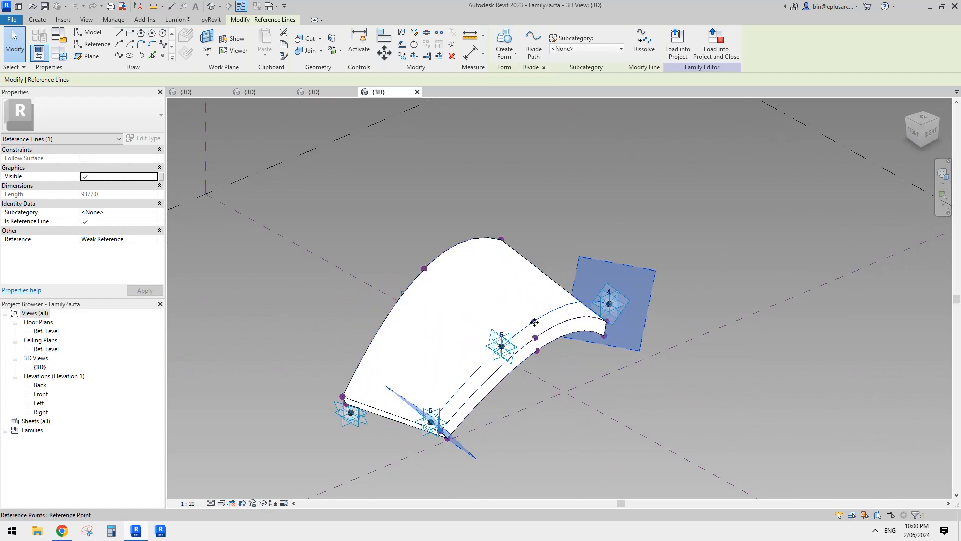
pyautogui.click(534, 322)
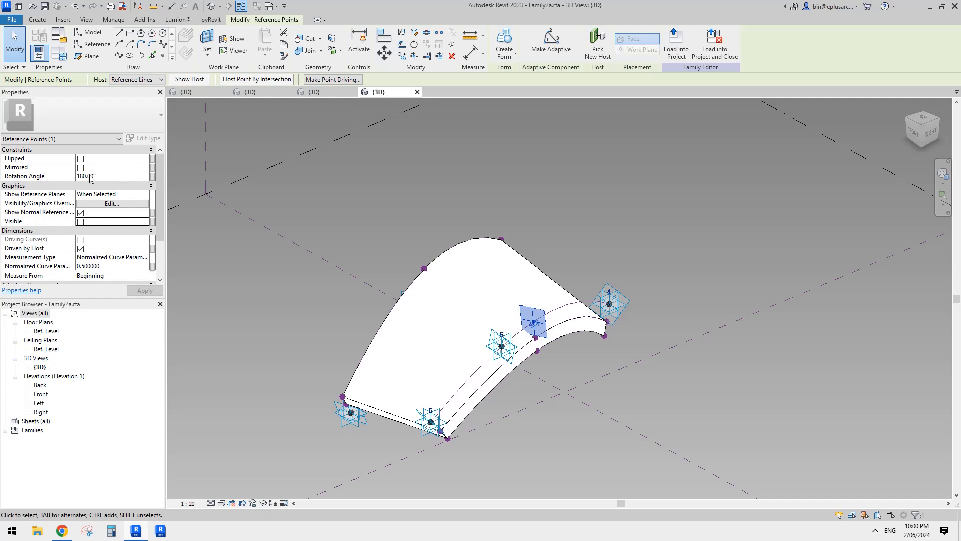
pyautogui.keyDown('shift'); pyautogui.moveTo(538, 325); pyautogui.dragTo(544, 363, button='middle'); pyautogui.keyUp('shift')
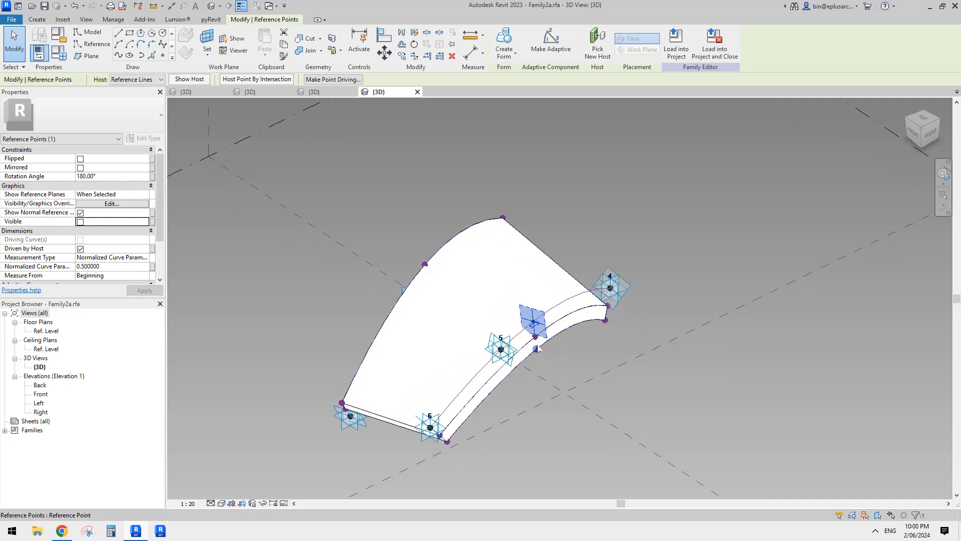
pyautogui.press('Escape')
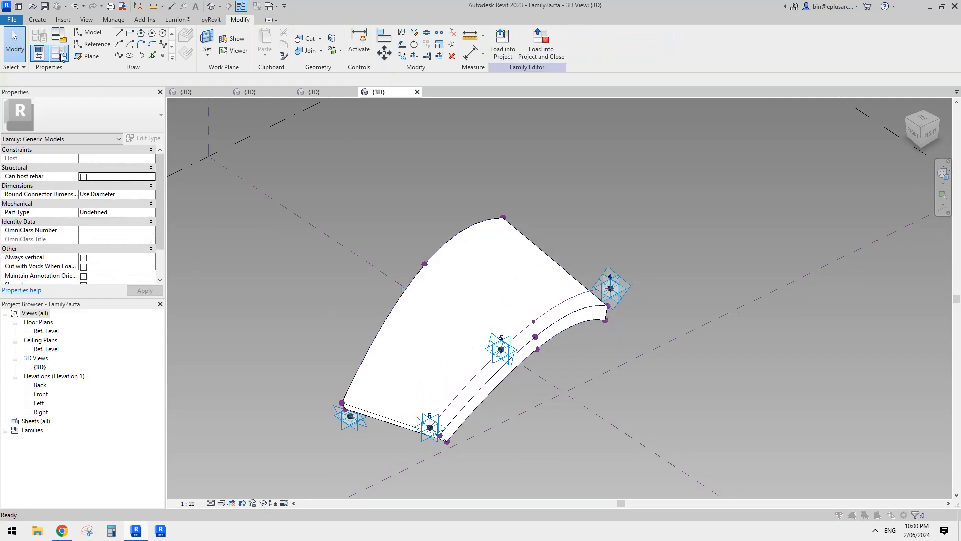
pyautogui.click(59, 52)
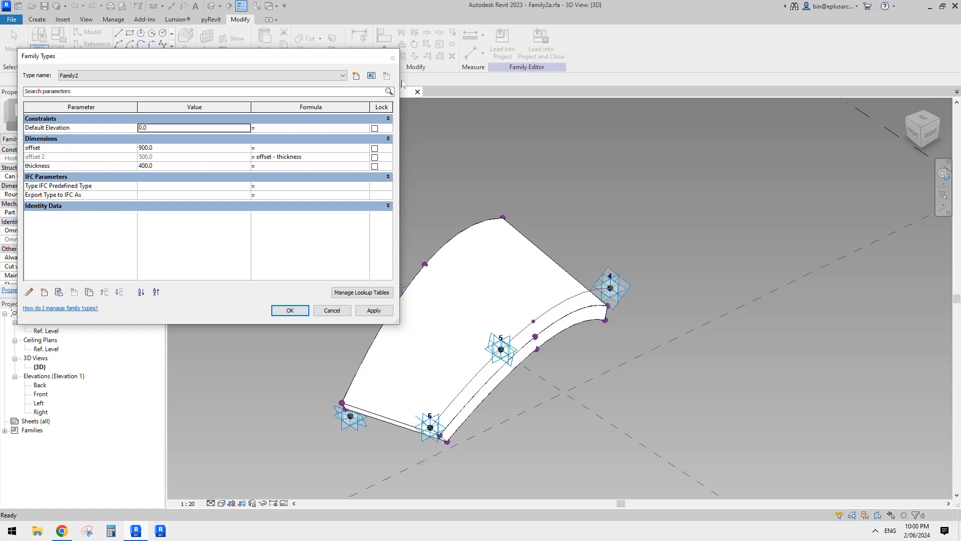
pyautogui.click(393, 58)
# - Return to the Family1 model and examine its ribbed ring and the seams between the halves from several angles
pyautogui.click(250, 92)
pyautogui.click(197, 93)
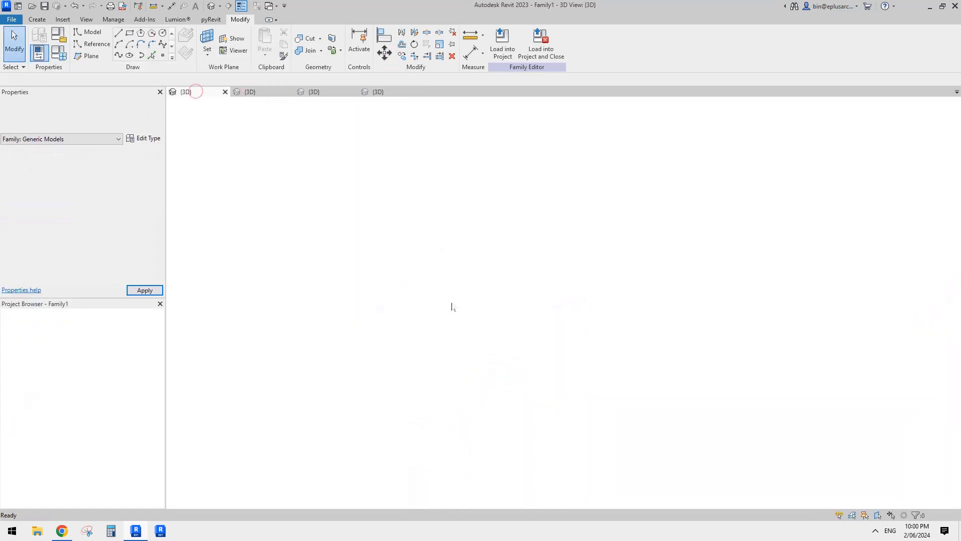
pyautogui.keyDown('shift'); pyautogui.moveTo(562, 359); pyautogui.dragTo(693, 289, button='middle'); pyautogui.keyUp('shift')
pyautogui.moveTo(690, 289); pyautogui.dragTo(639, 298, button='middle')
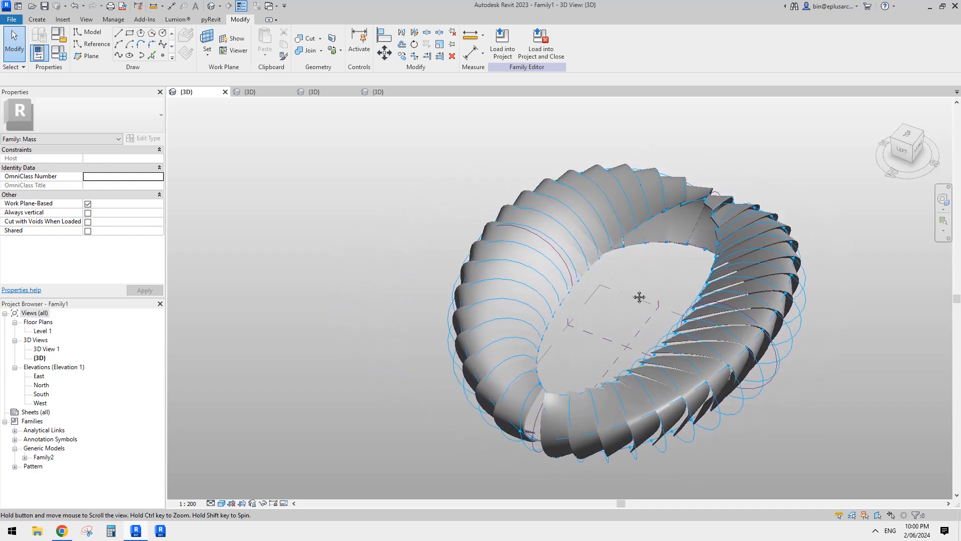
pyautogui.moveTo(699, 297); pyautogui.dragTo(589, 308, button='middle')
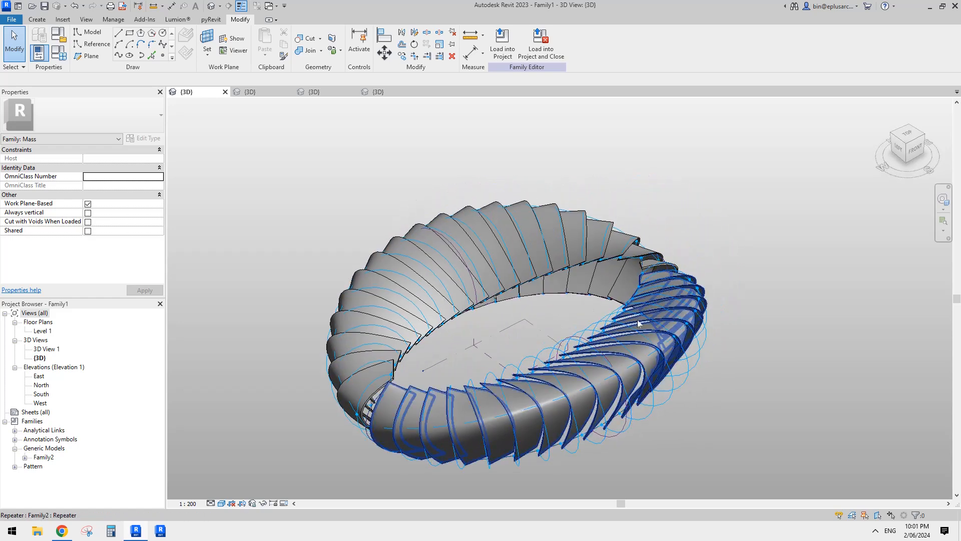
pyautogui.keyDown('shift'); pyautogui.moveTo(660, 326); pyautogui.dragTo(622, 335, button='middle'); pyautogui.keyUp('shift')
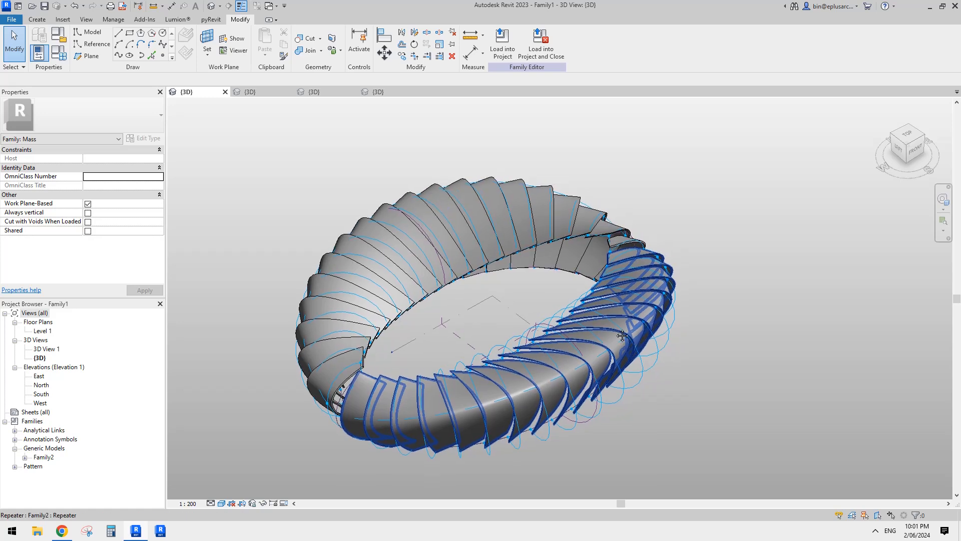